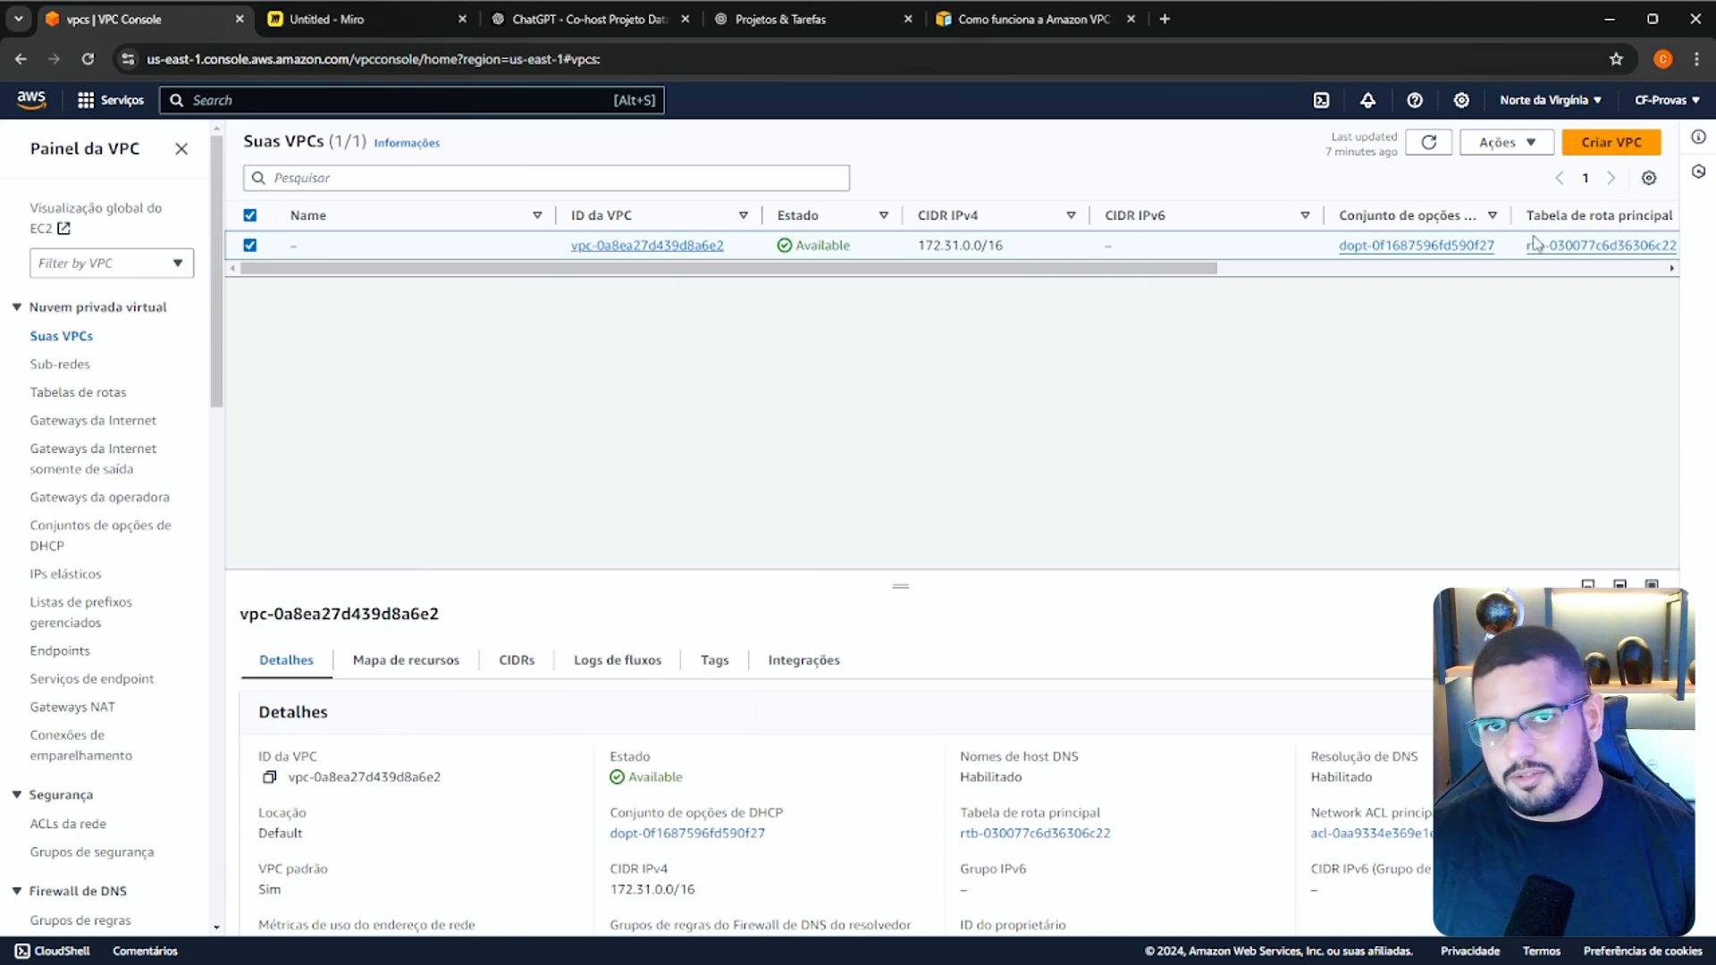
Delete the selected default VPC, acknowledging the default VPC deletion and confirming with "excluir vpc padrão".
click(1535, 152)
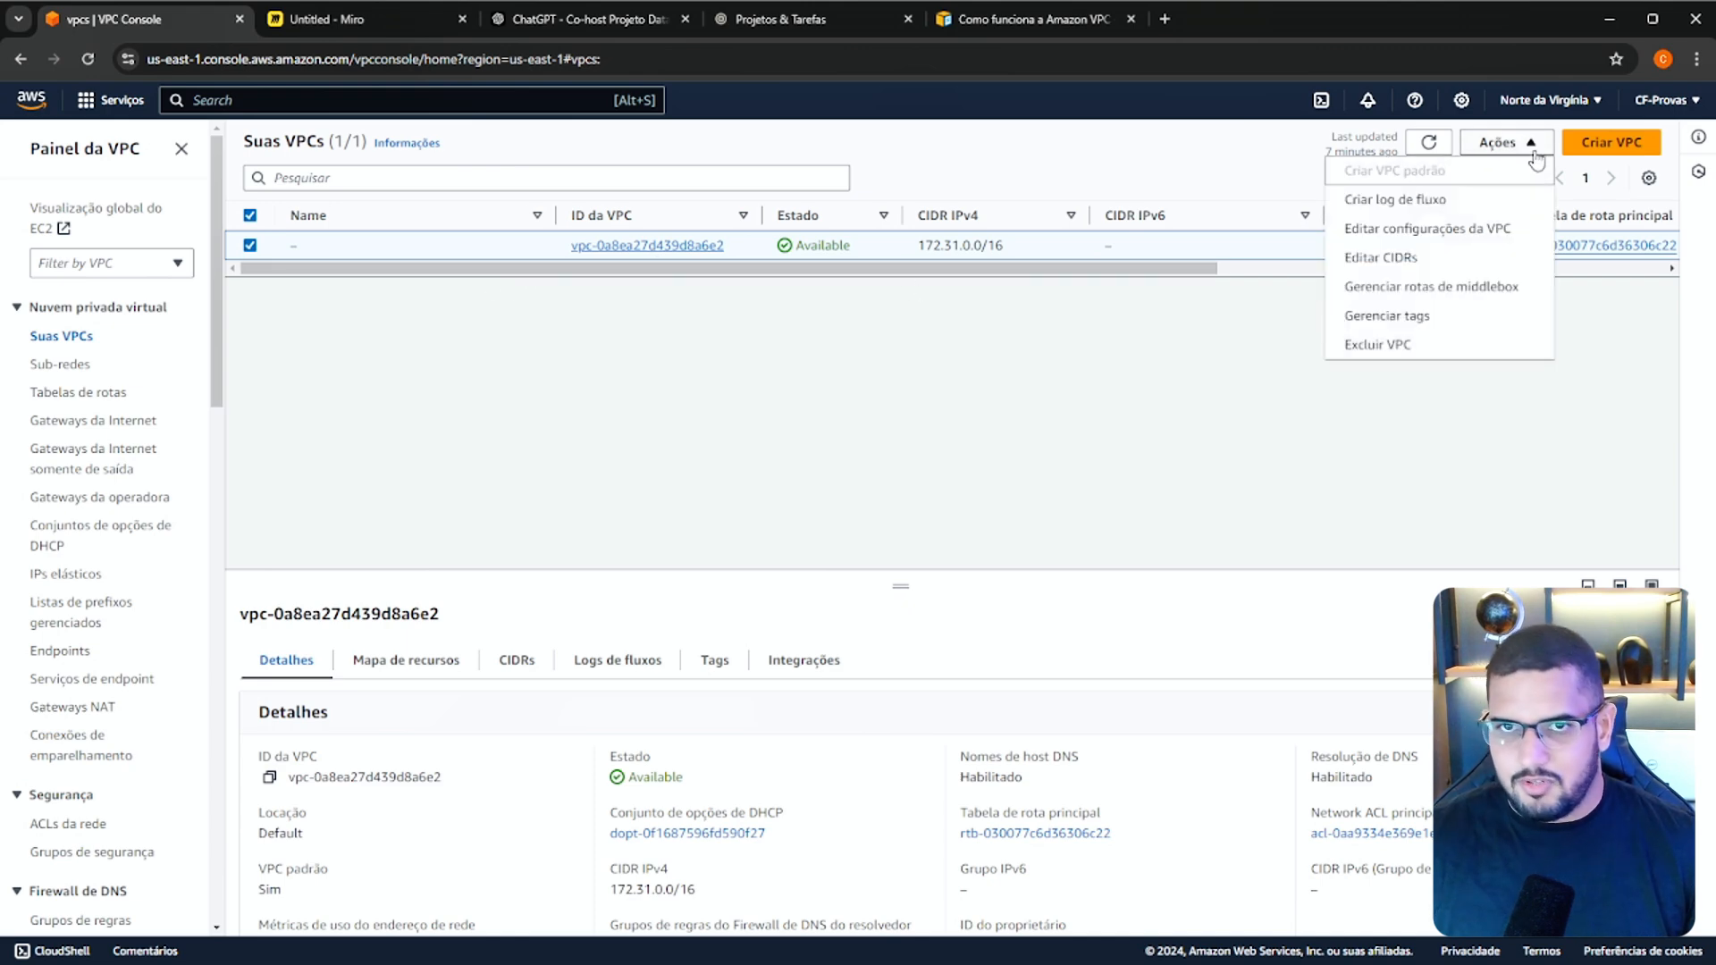
click(1410, 343)
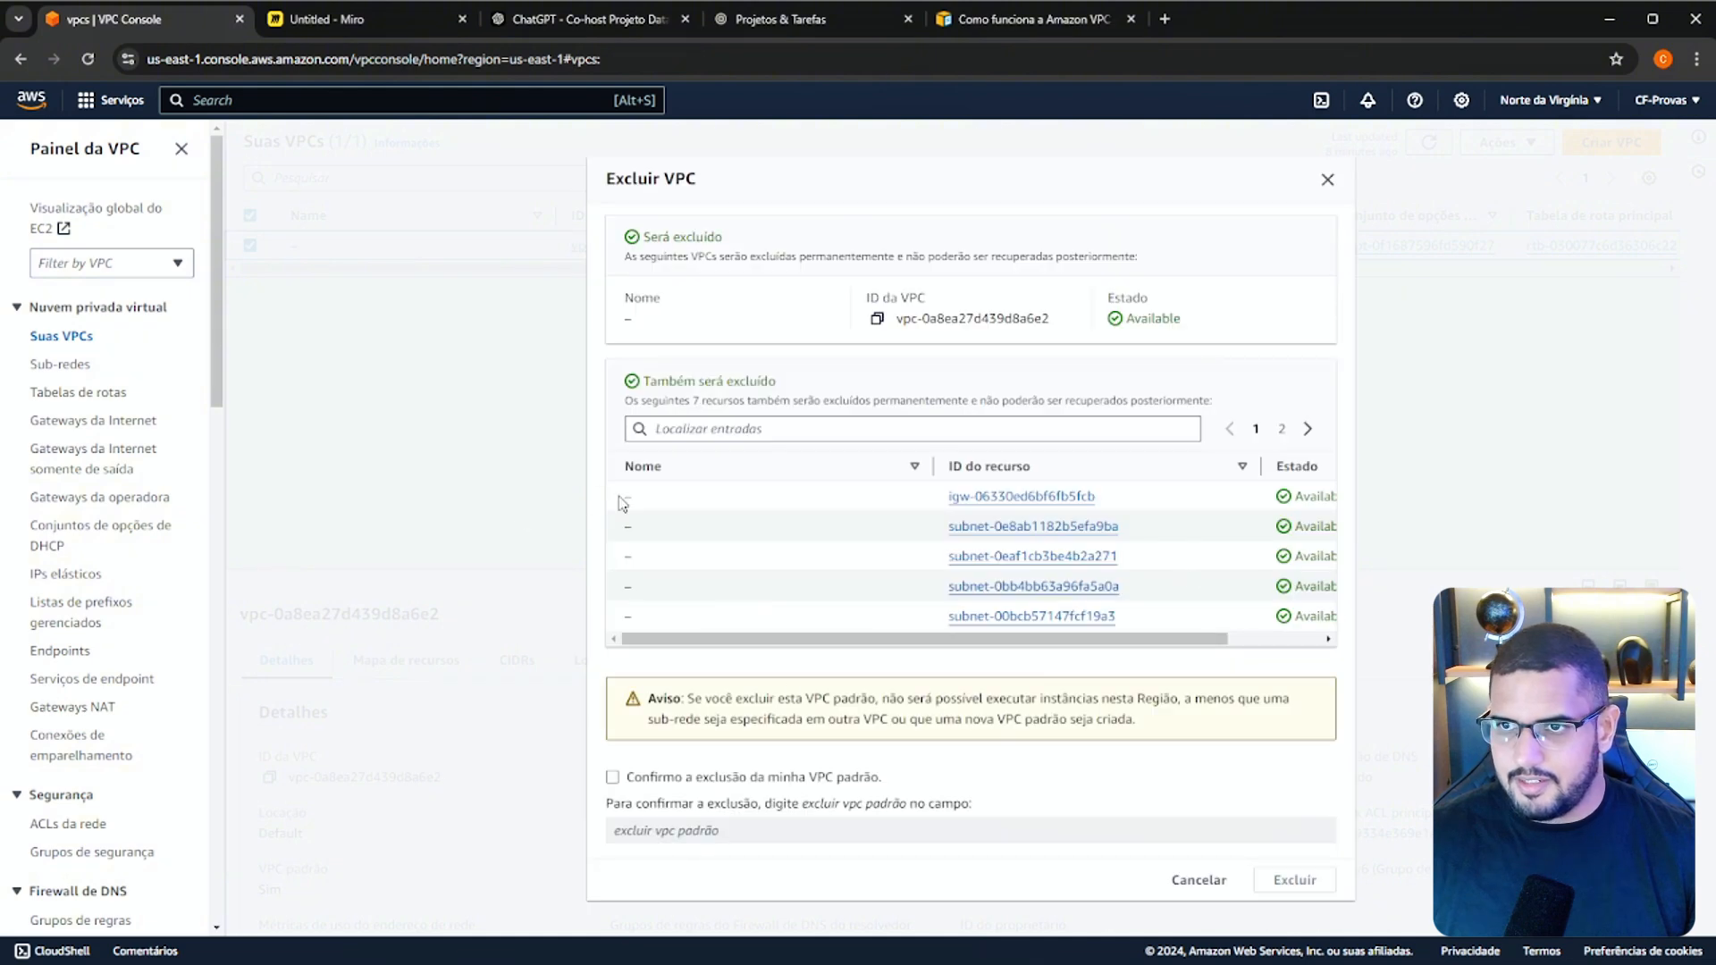
click(612, 777)
click(771, 833)
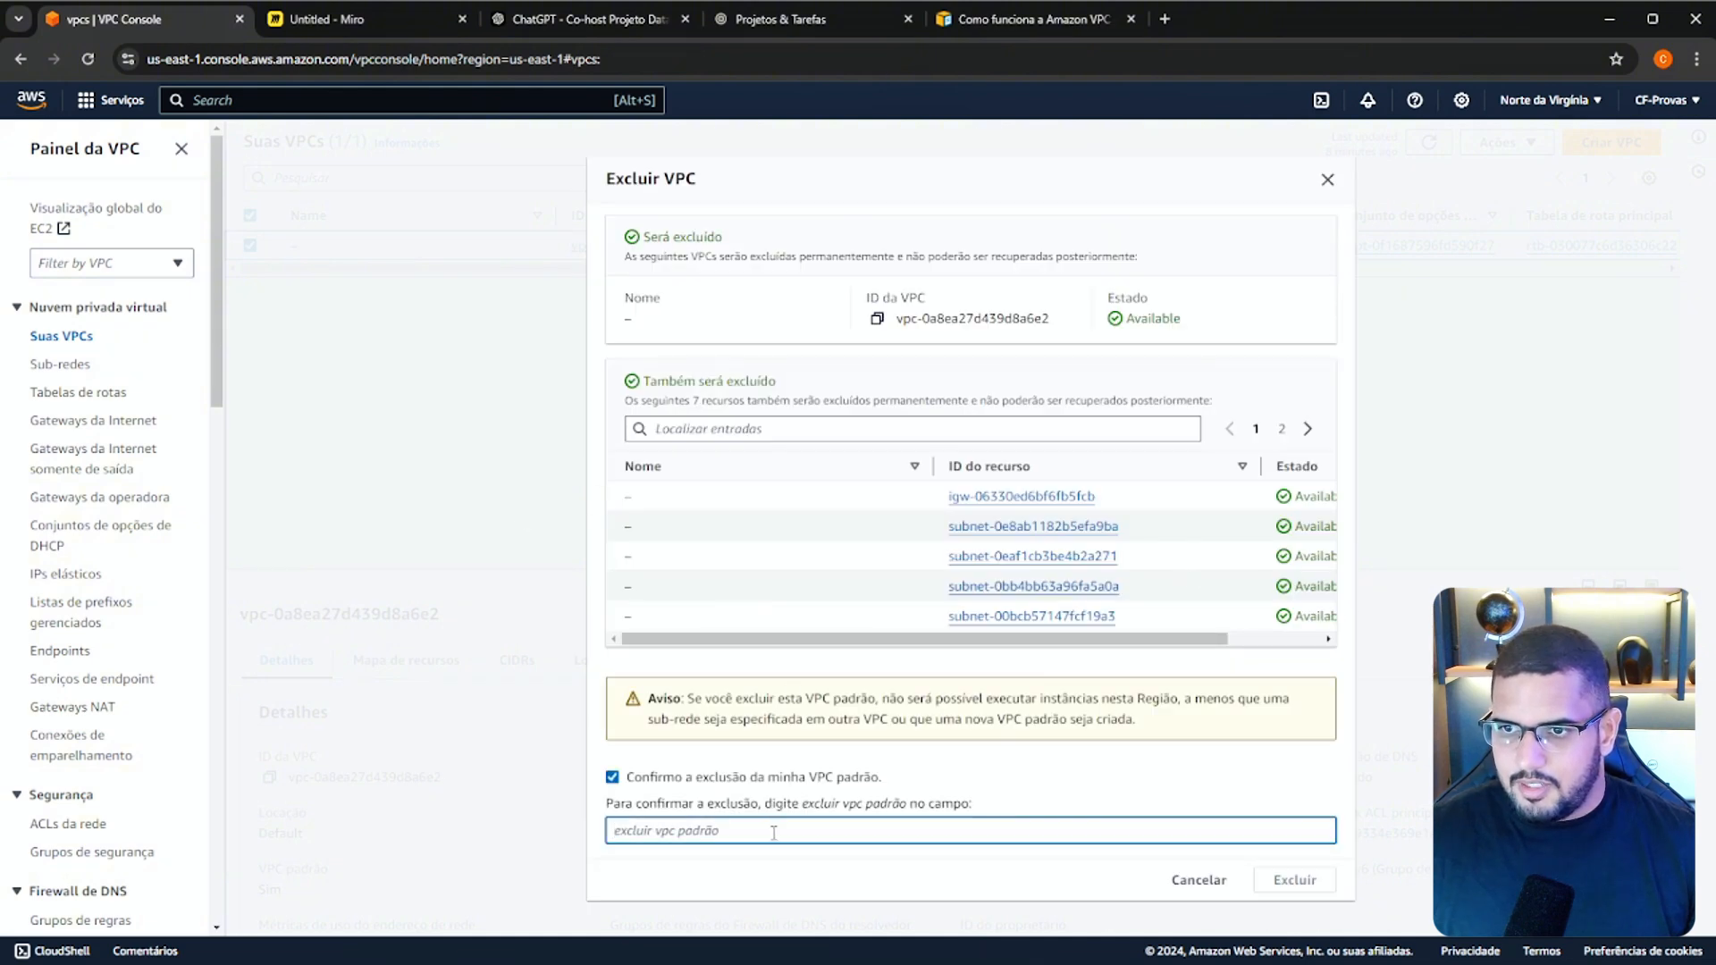
text(excluir )
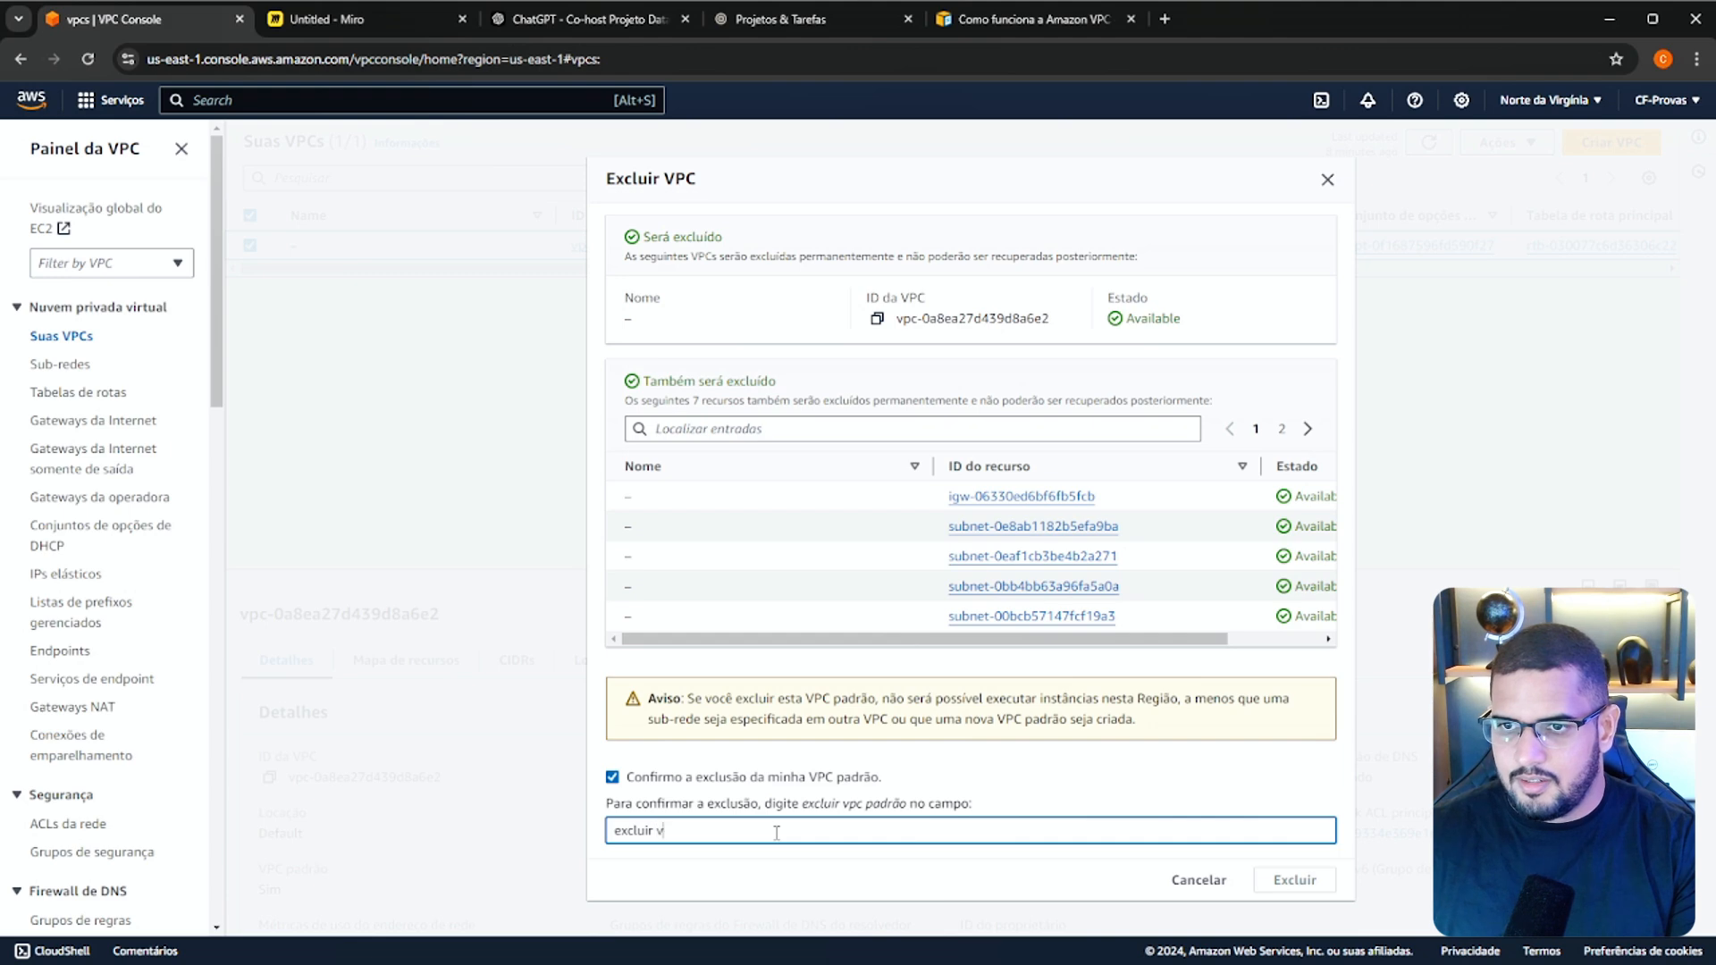
text(vpc padrão)
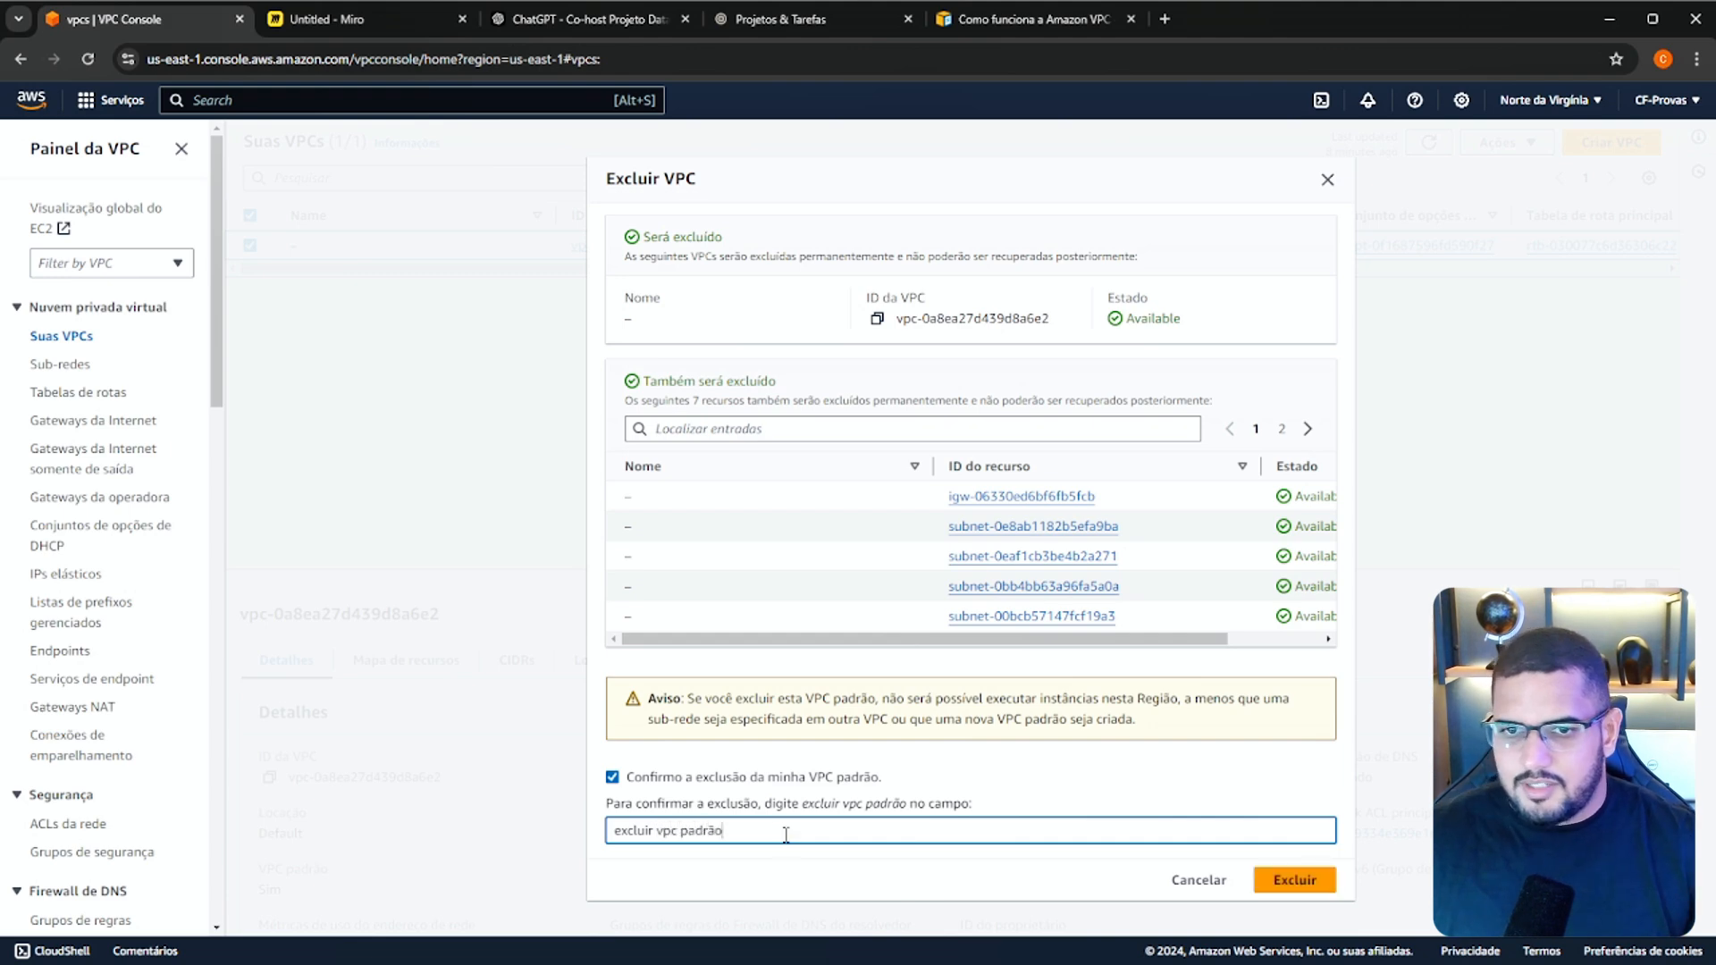
click(1328, 881)
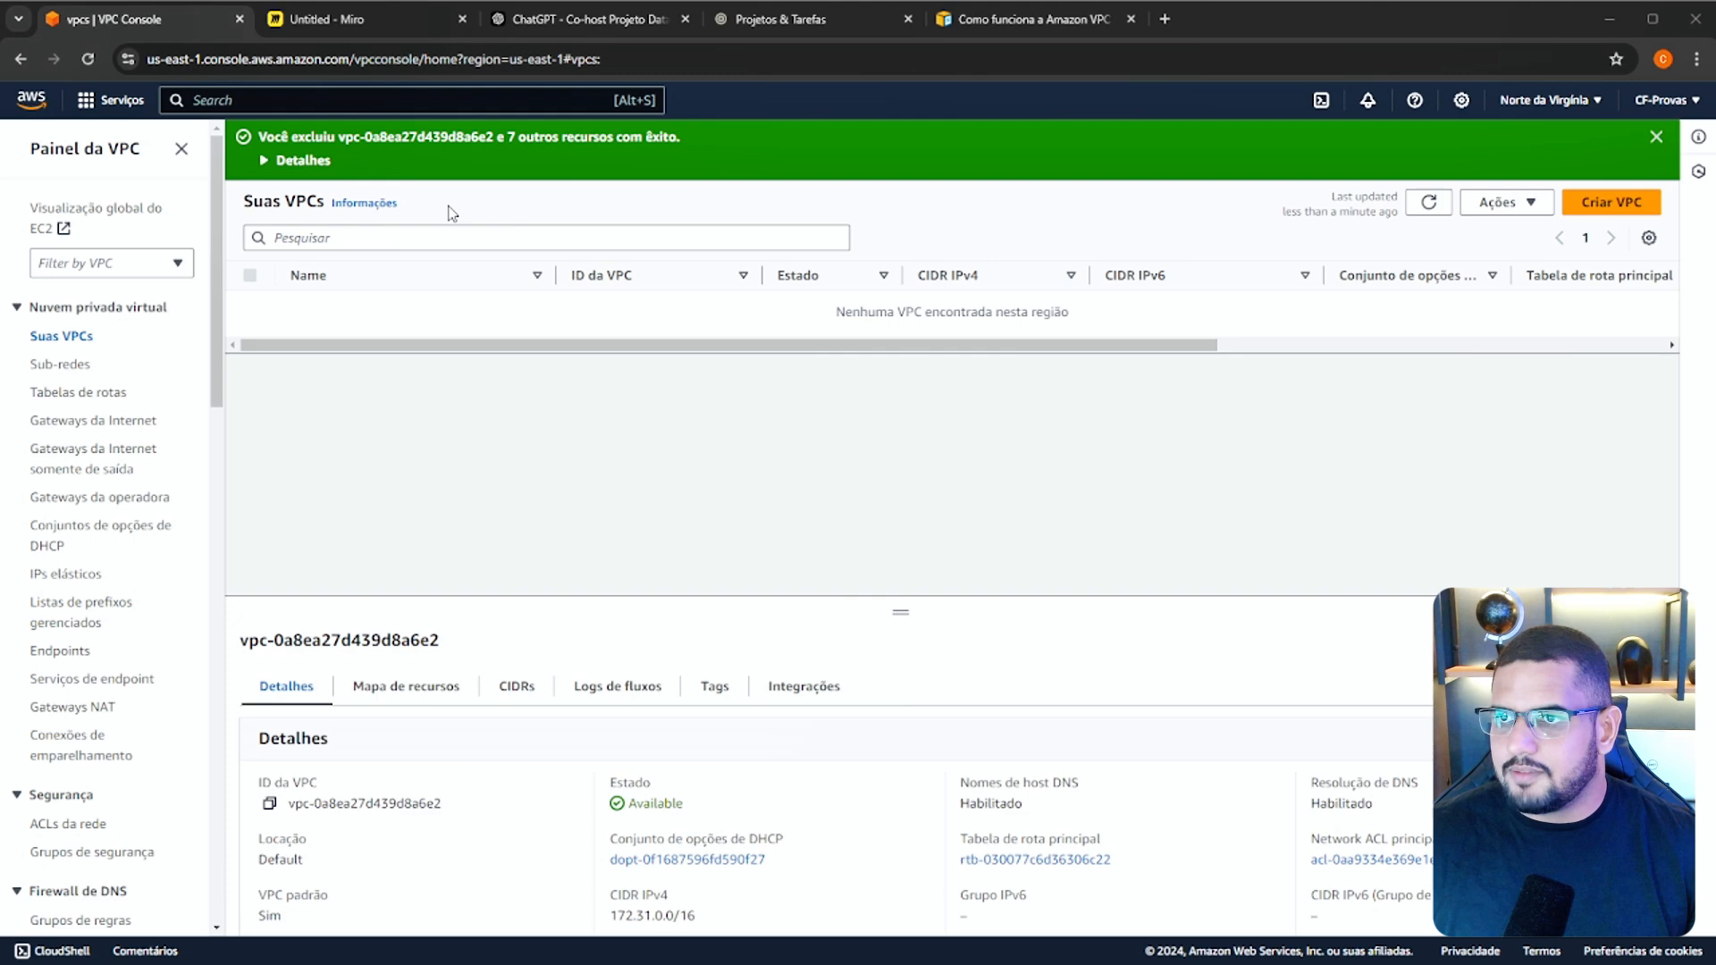
click(949, 345)
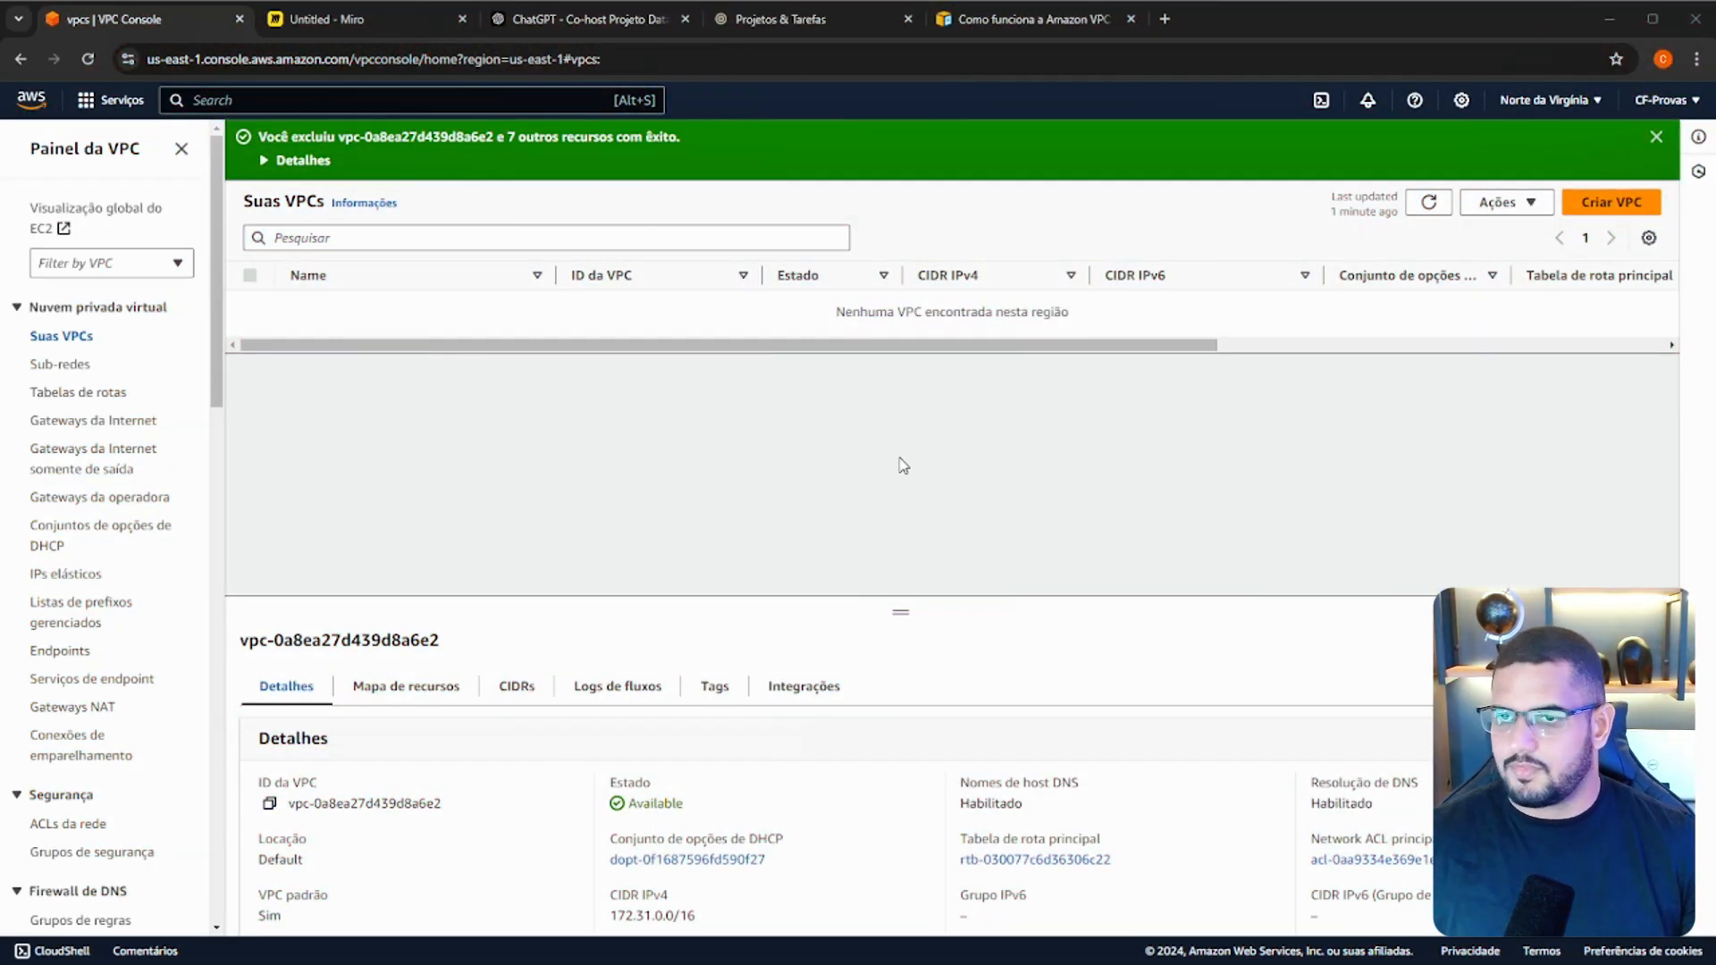
click(1356, 615)
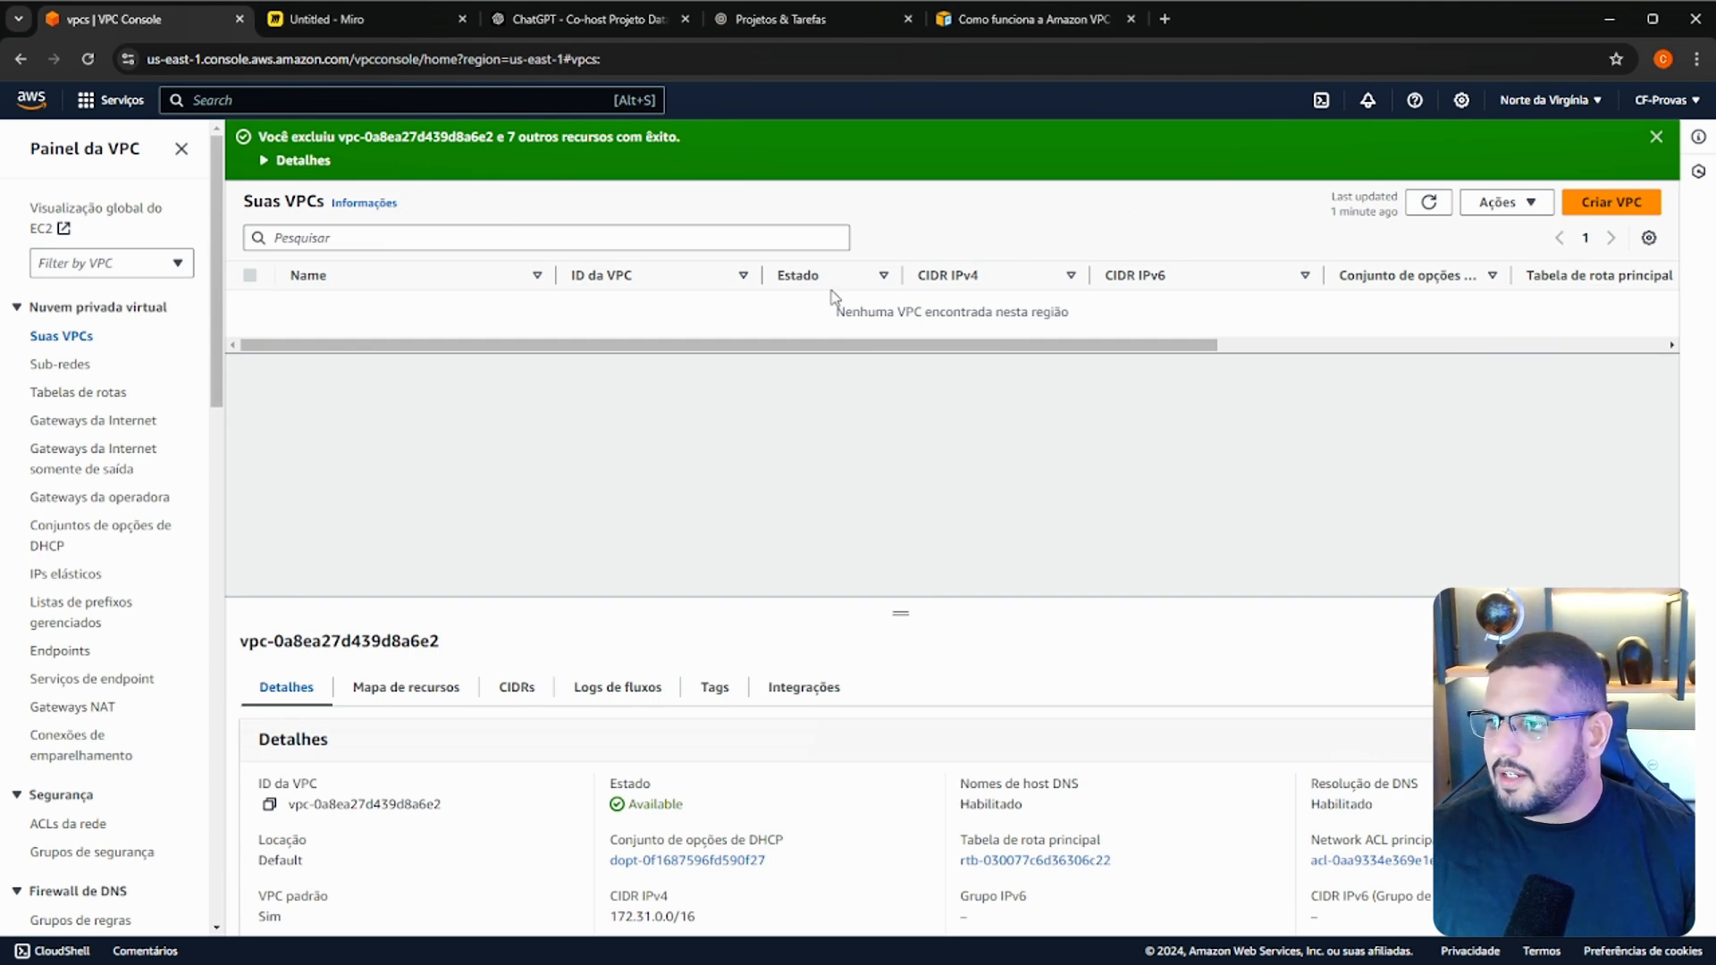
Start a new VPC-only resource and set its name tag to vpc-datalake-cf.
click(1609, 203)
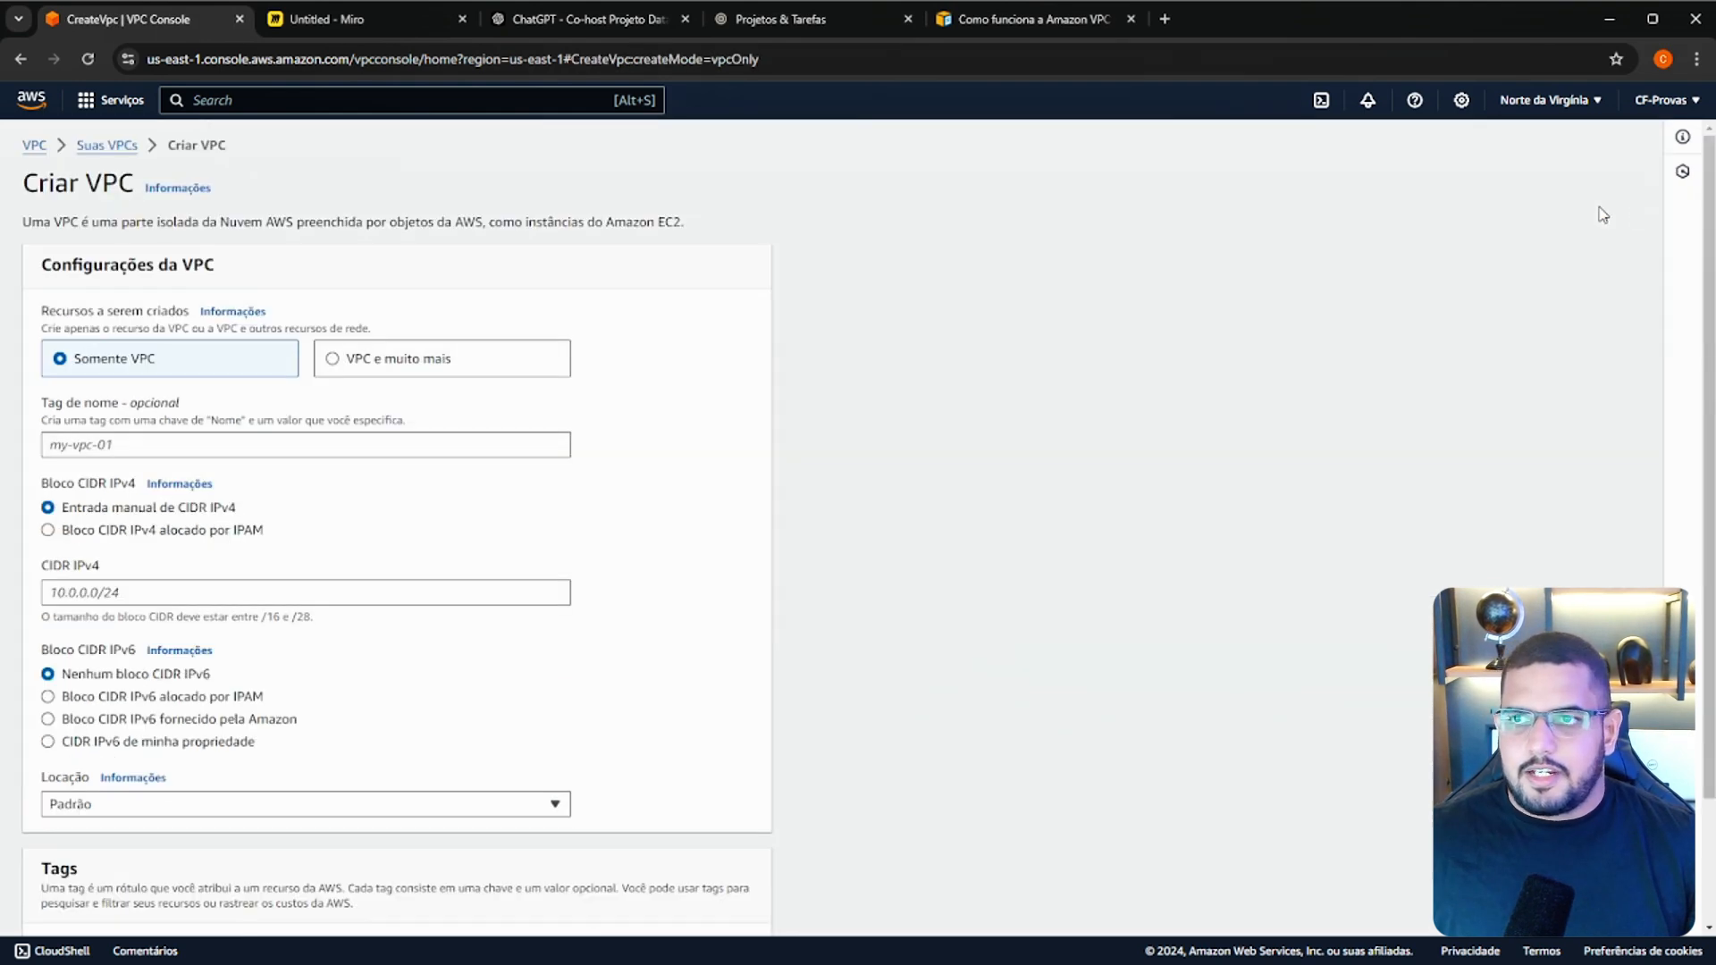
click(144, 436)
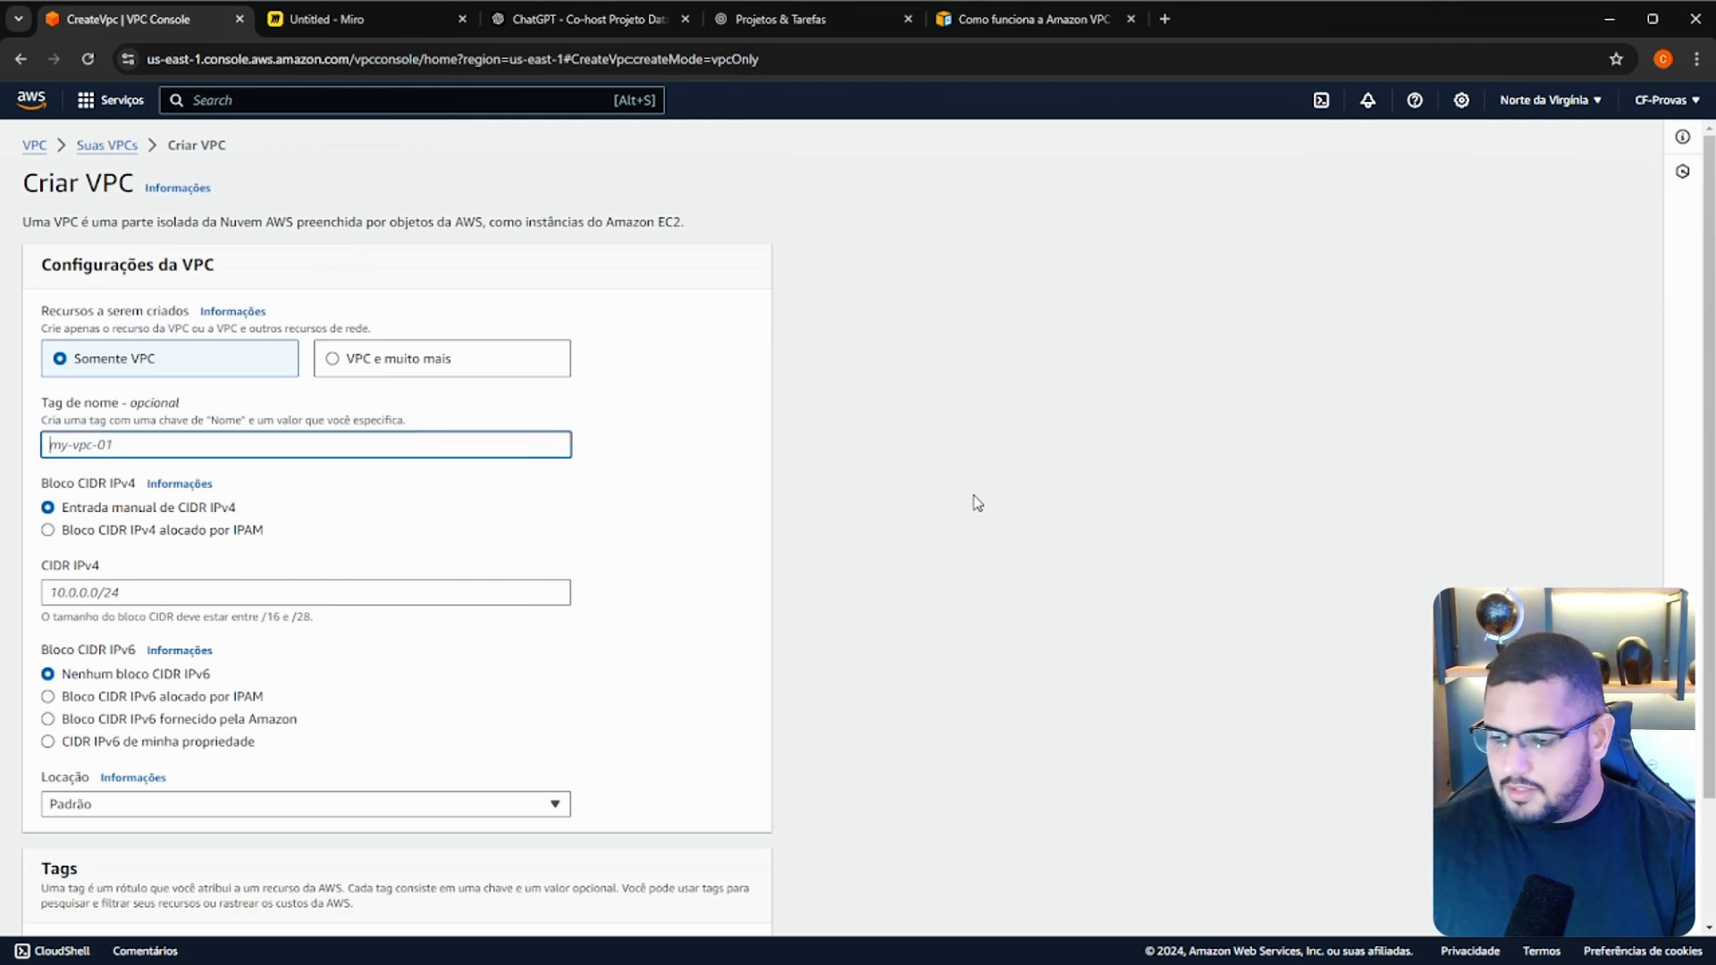
text(vpc-datalake-cf)
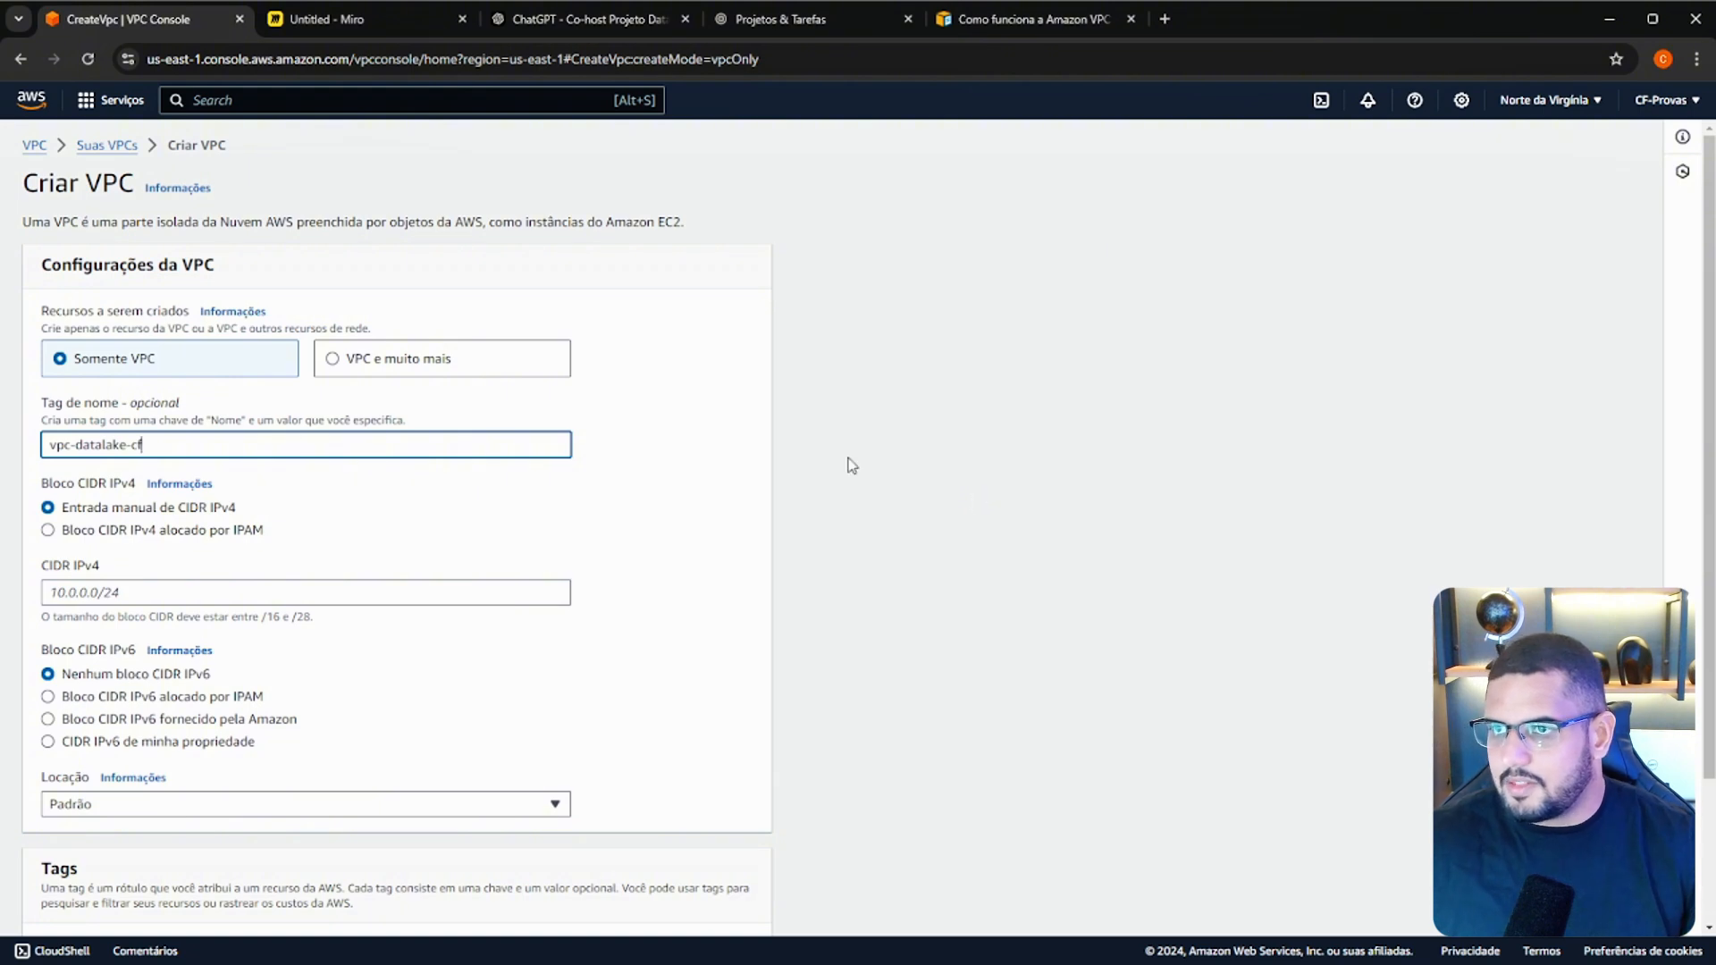
click(419, 473)
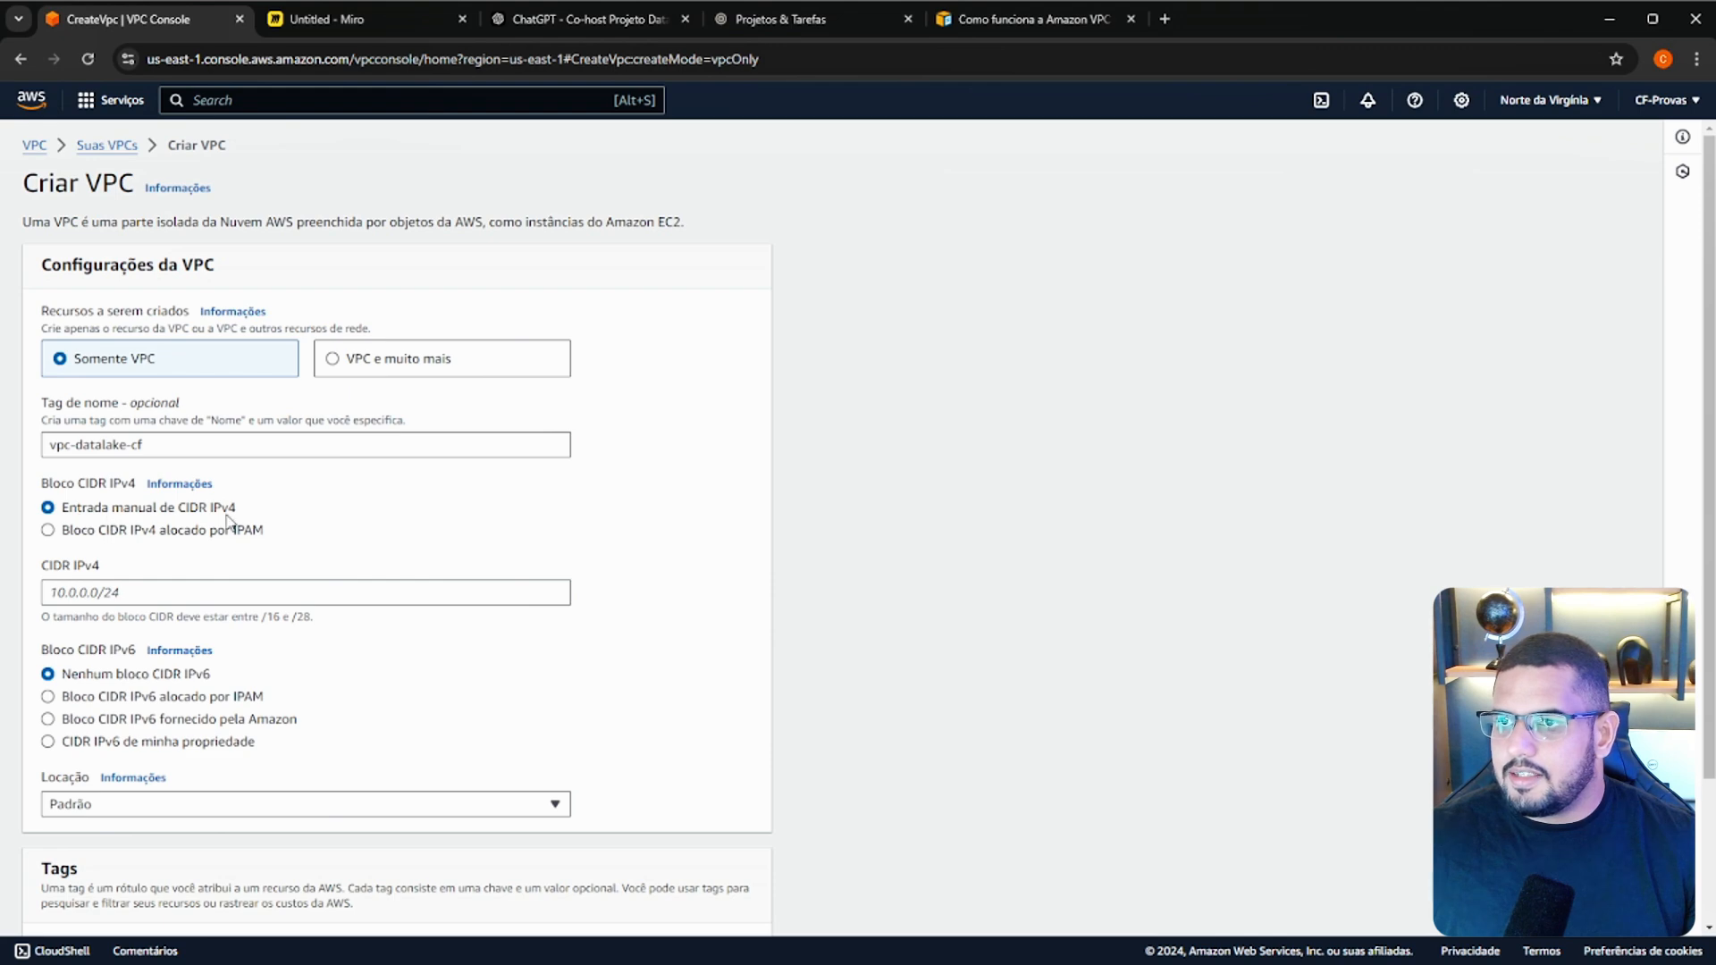
Set the new VPC's manual IPv4 CIDR block to 10.0.0.0/16.
scroll(223, 520, down, 2)
click(106, 409)
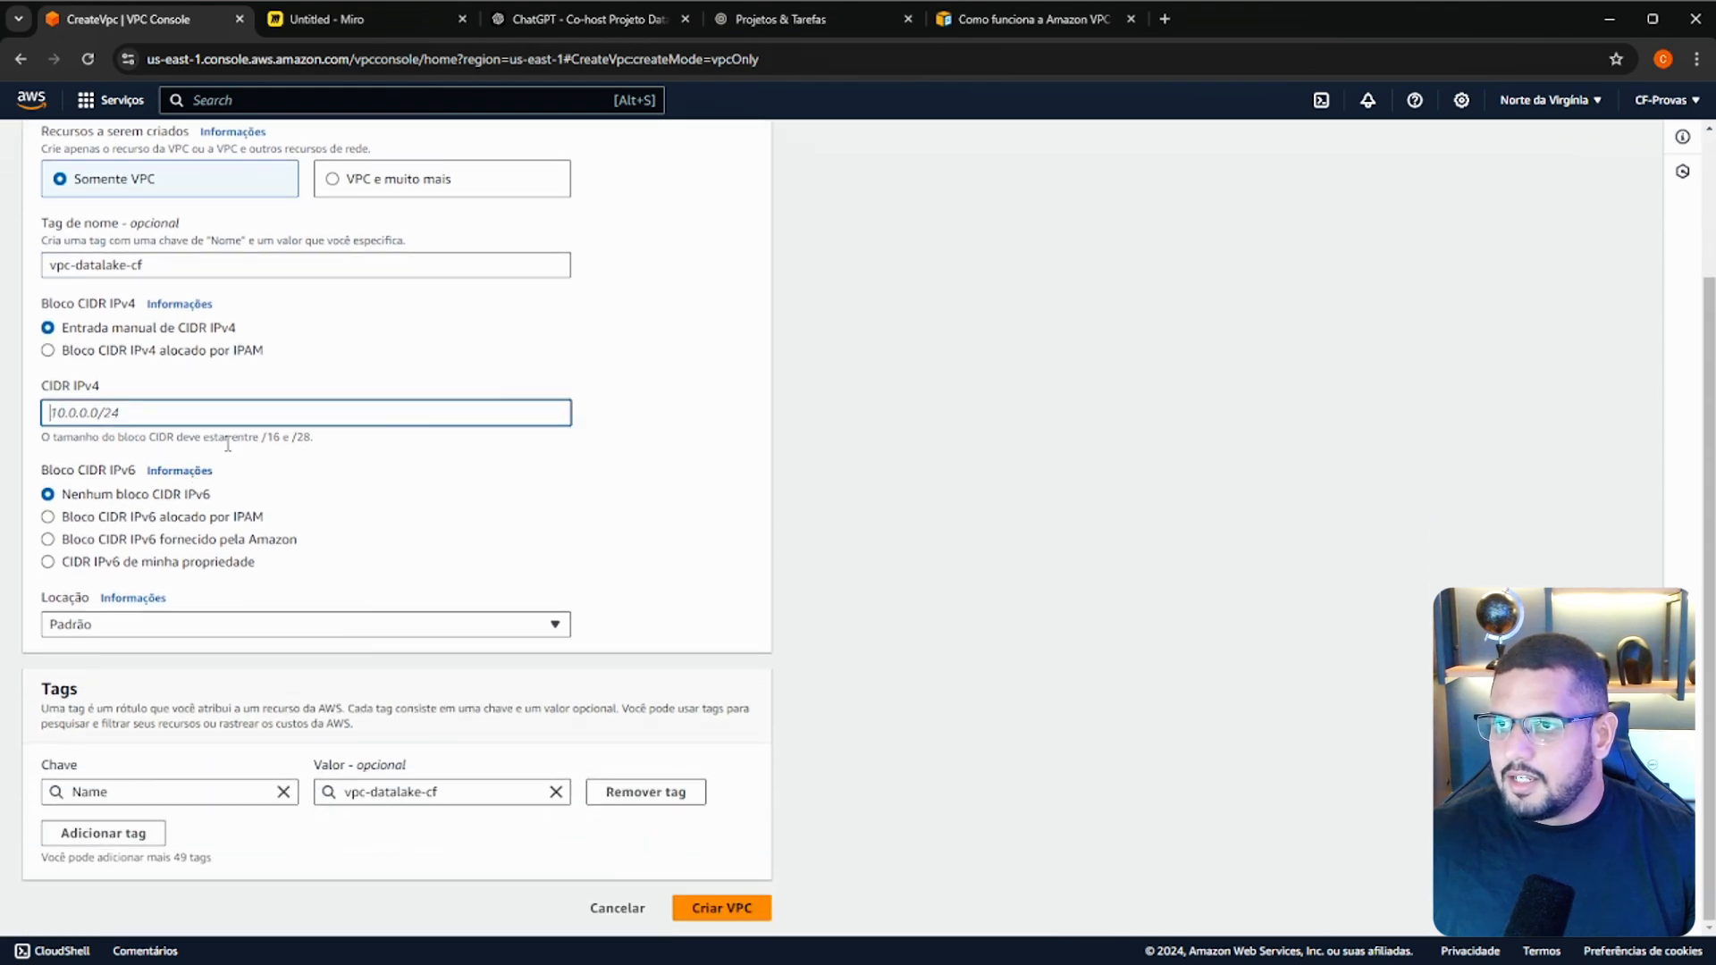
scroll(106, 436, up, 1)
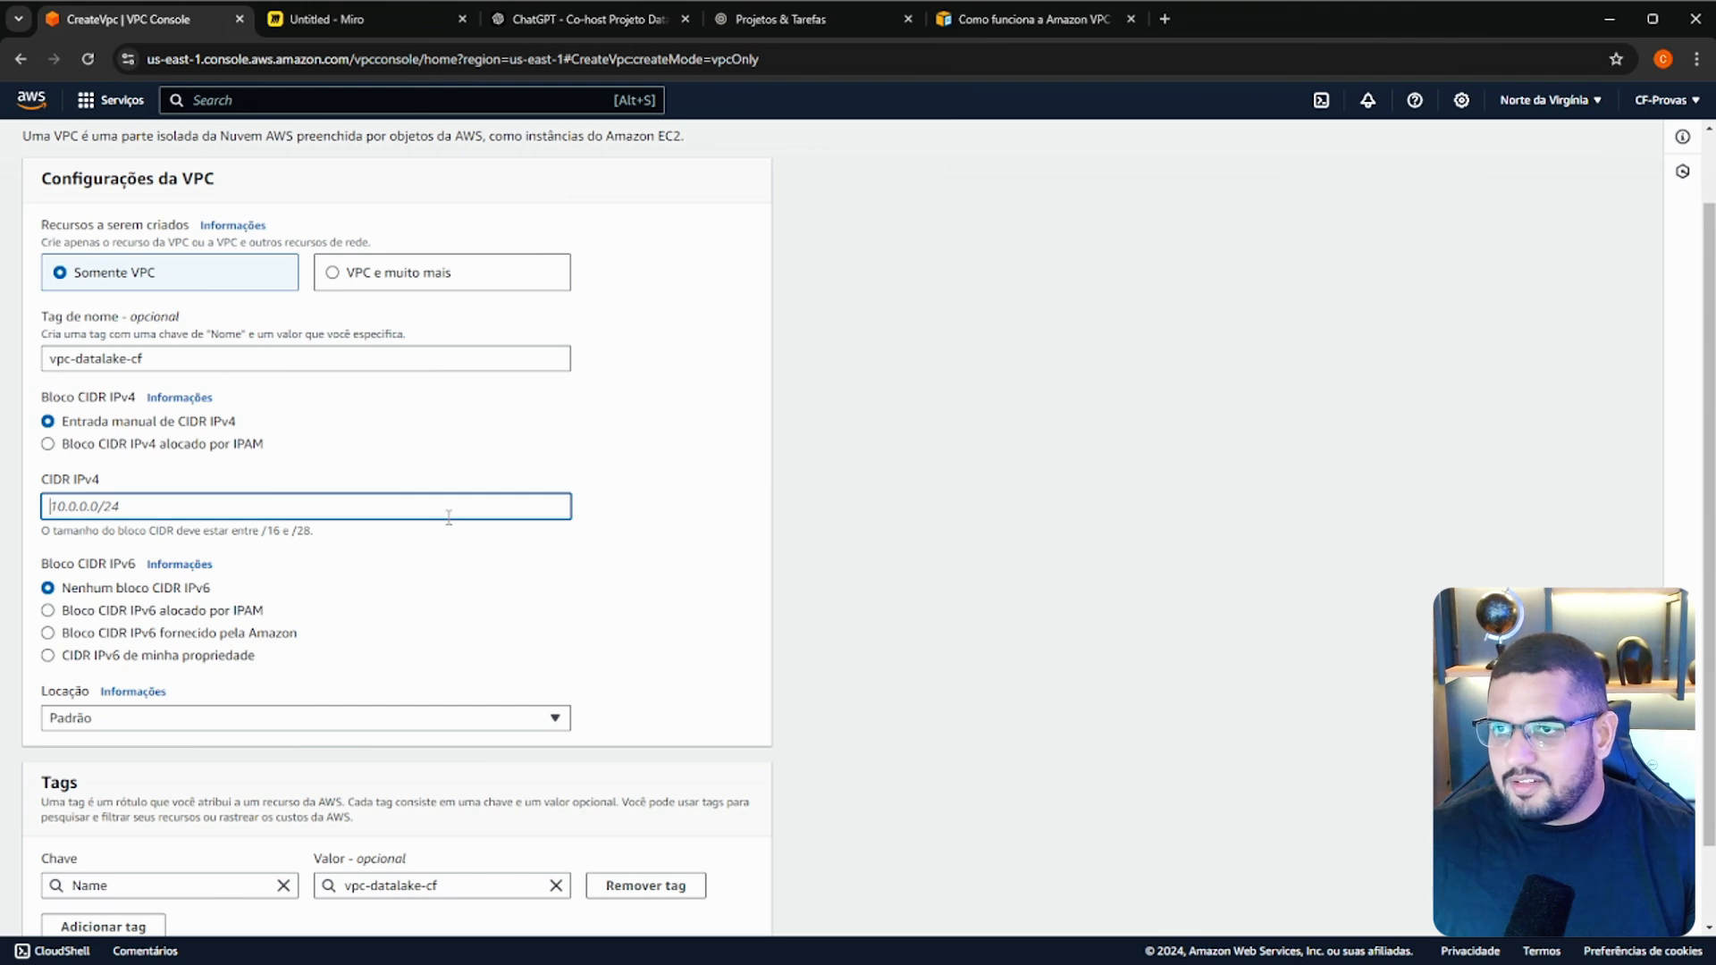
text(10)
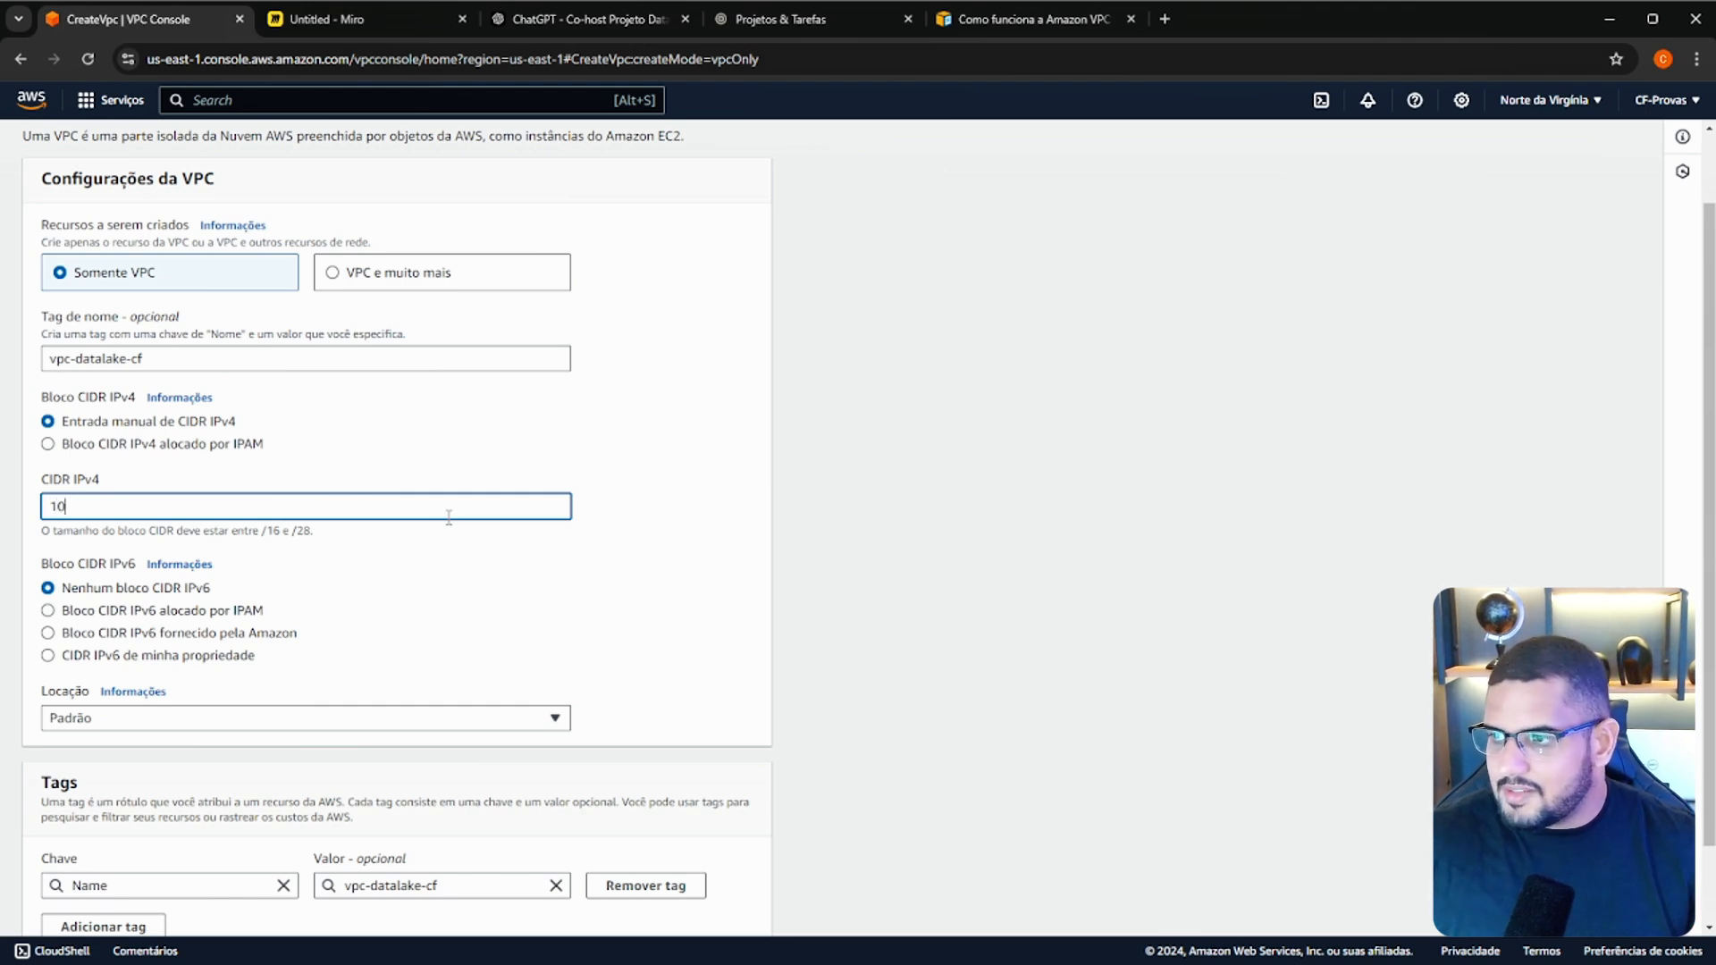
text(.0.0.0/16)
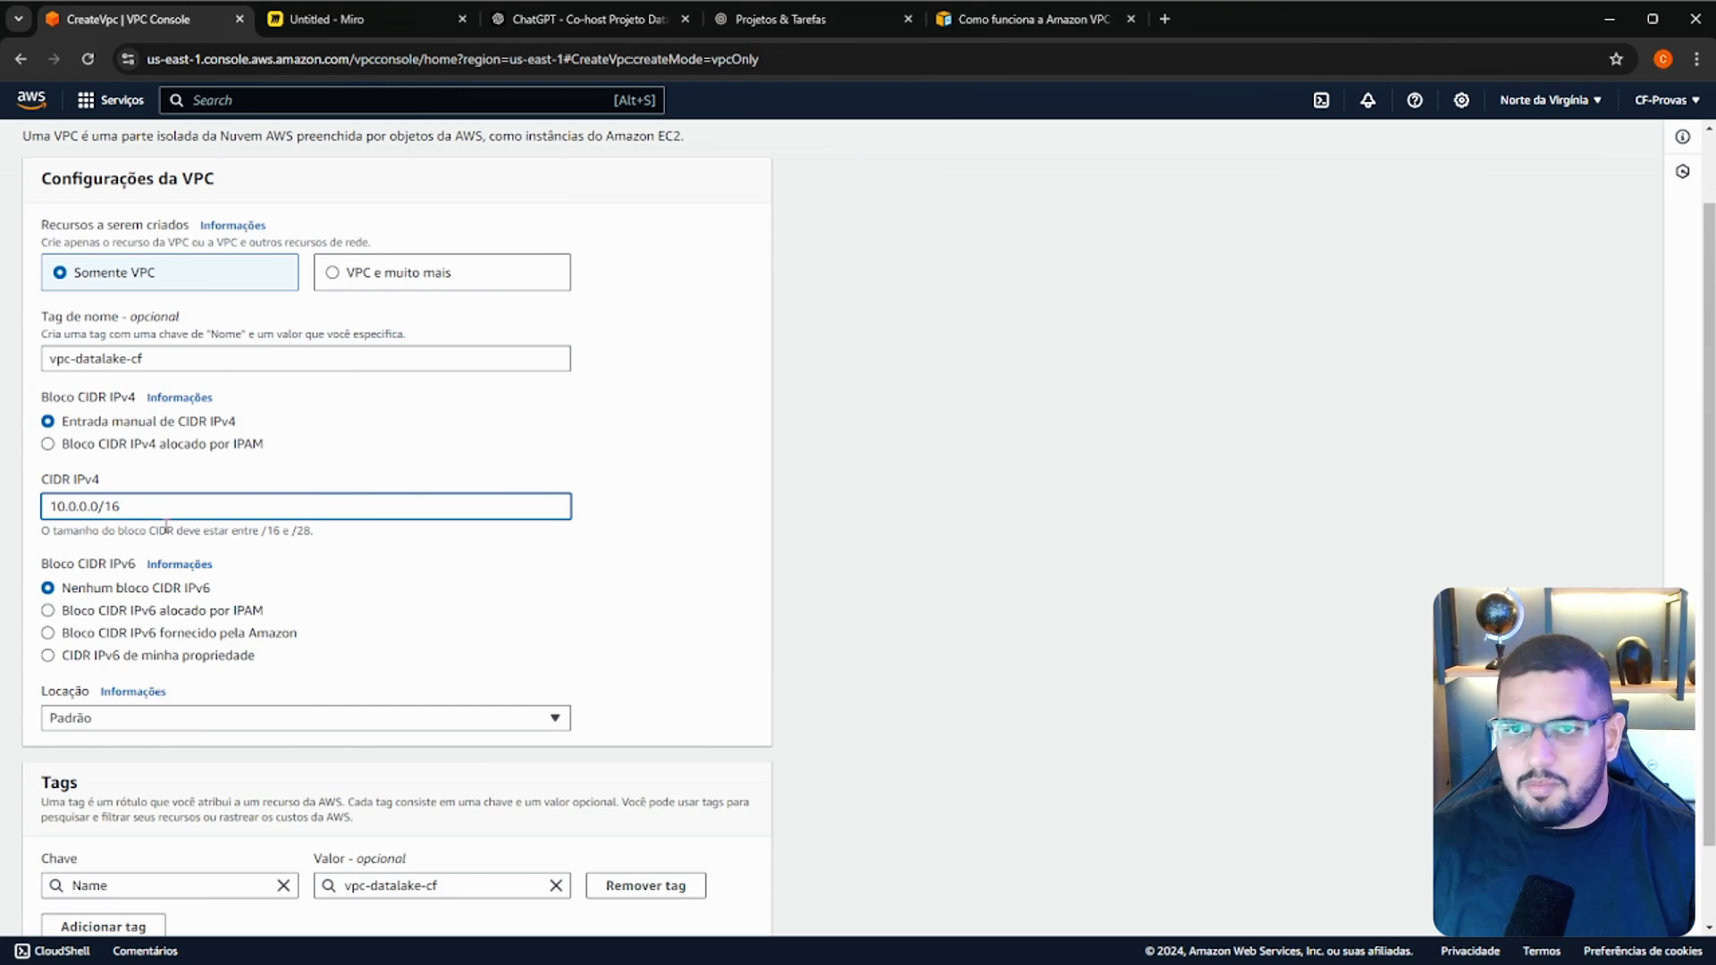
Review the VPC settings and create the VPC without an IPv6 block, using default tenancy.
scroll(259, 596, down, 1)
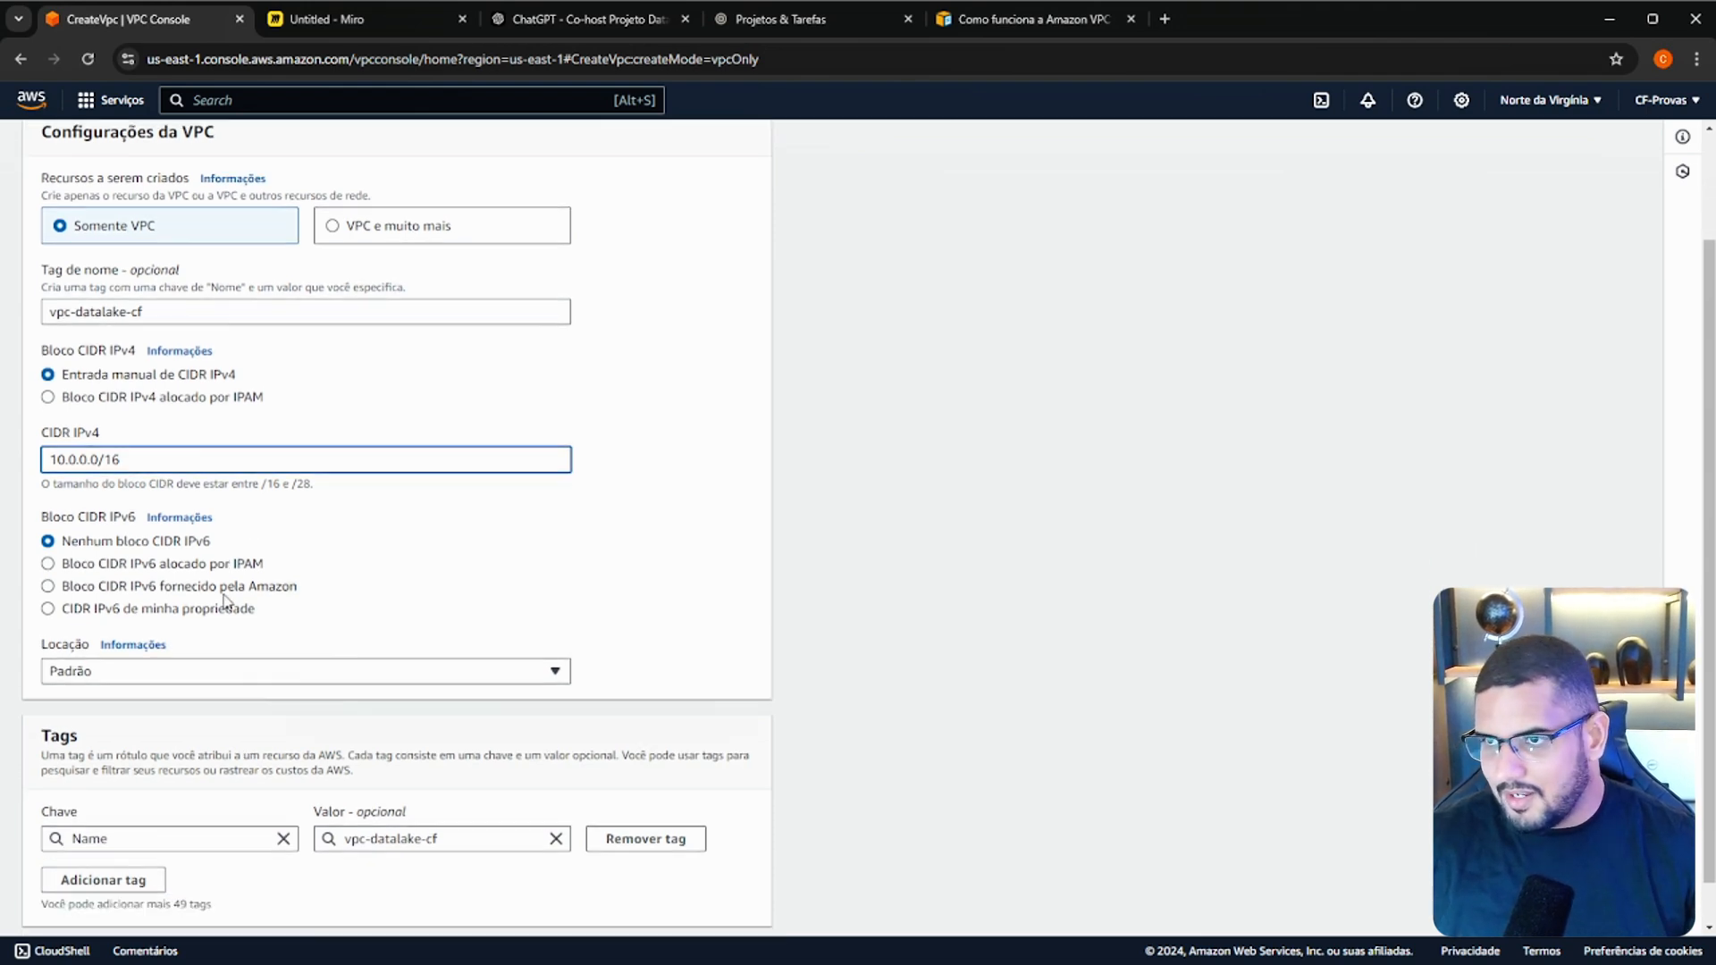
scroll(206, 565, up, 2)
scroll(225, 565, down, 2)
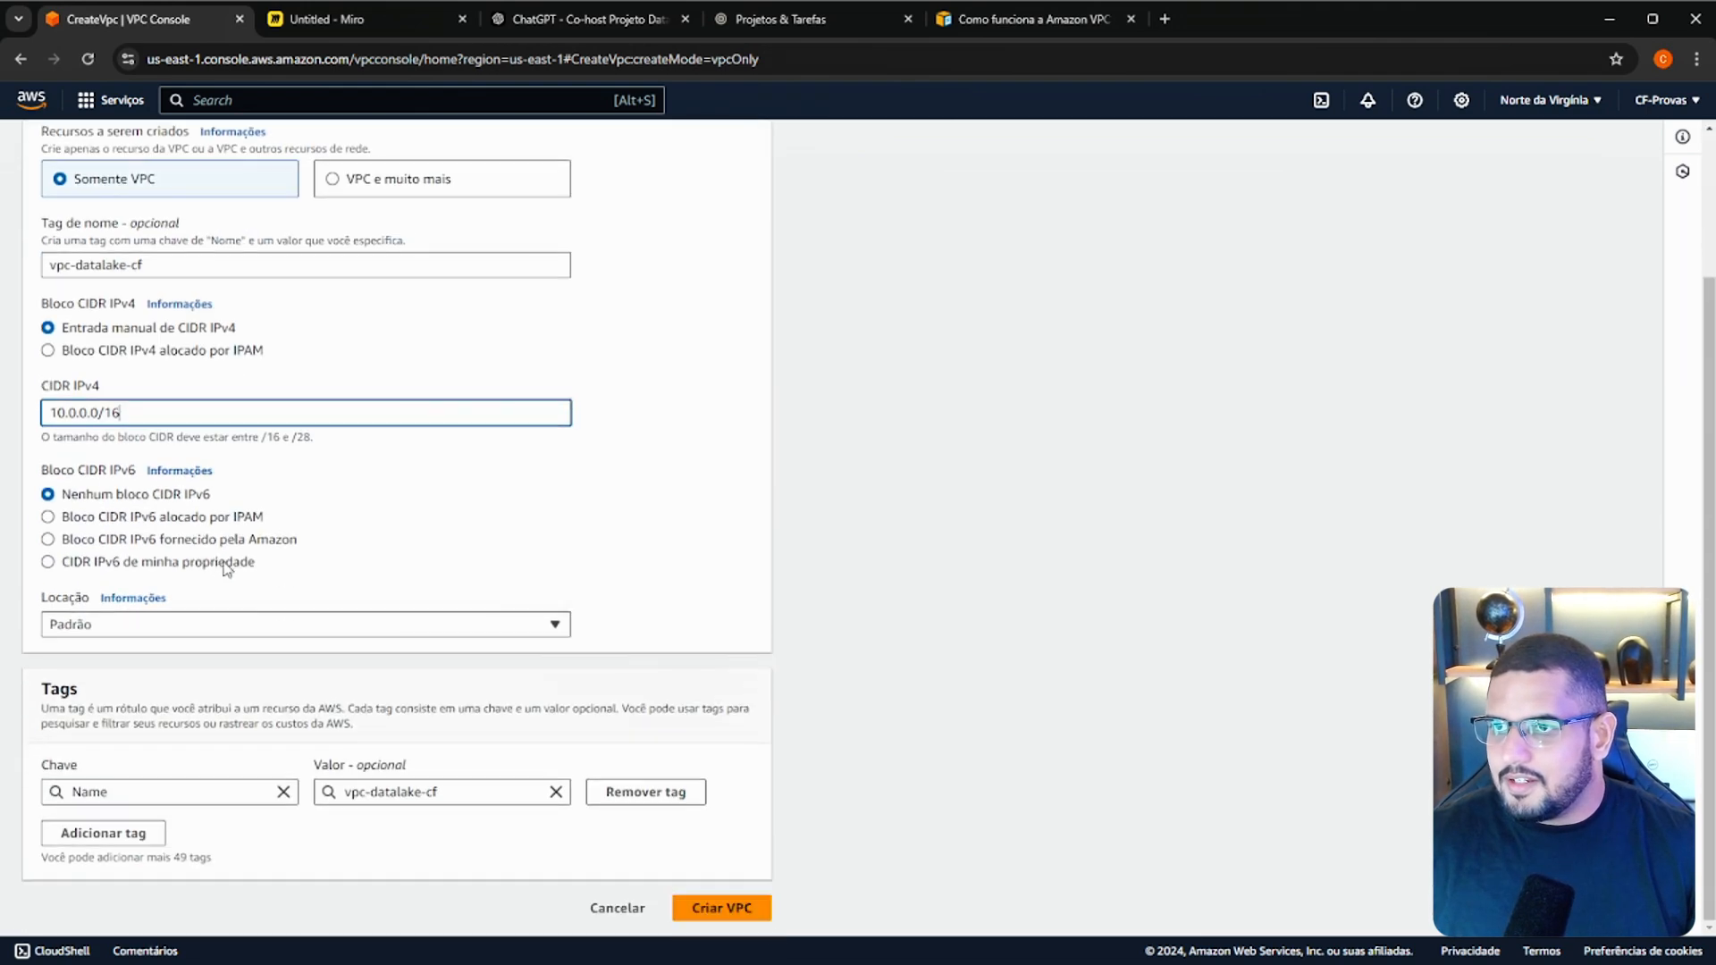
scroll(268, 581, up, 2)
scroll(340, 608, down, 2)
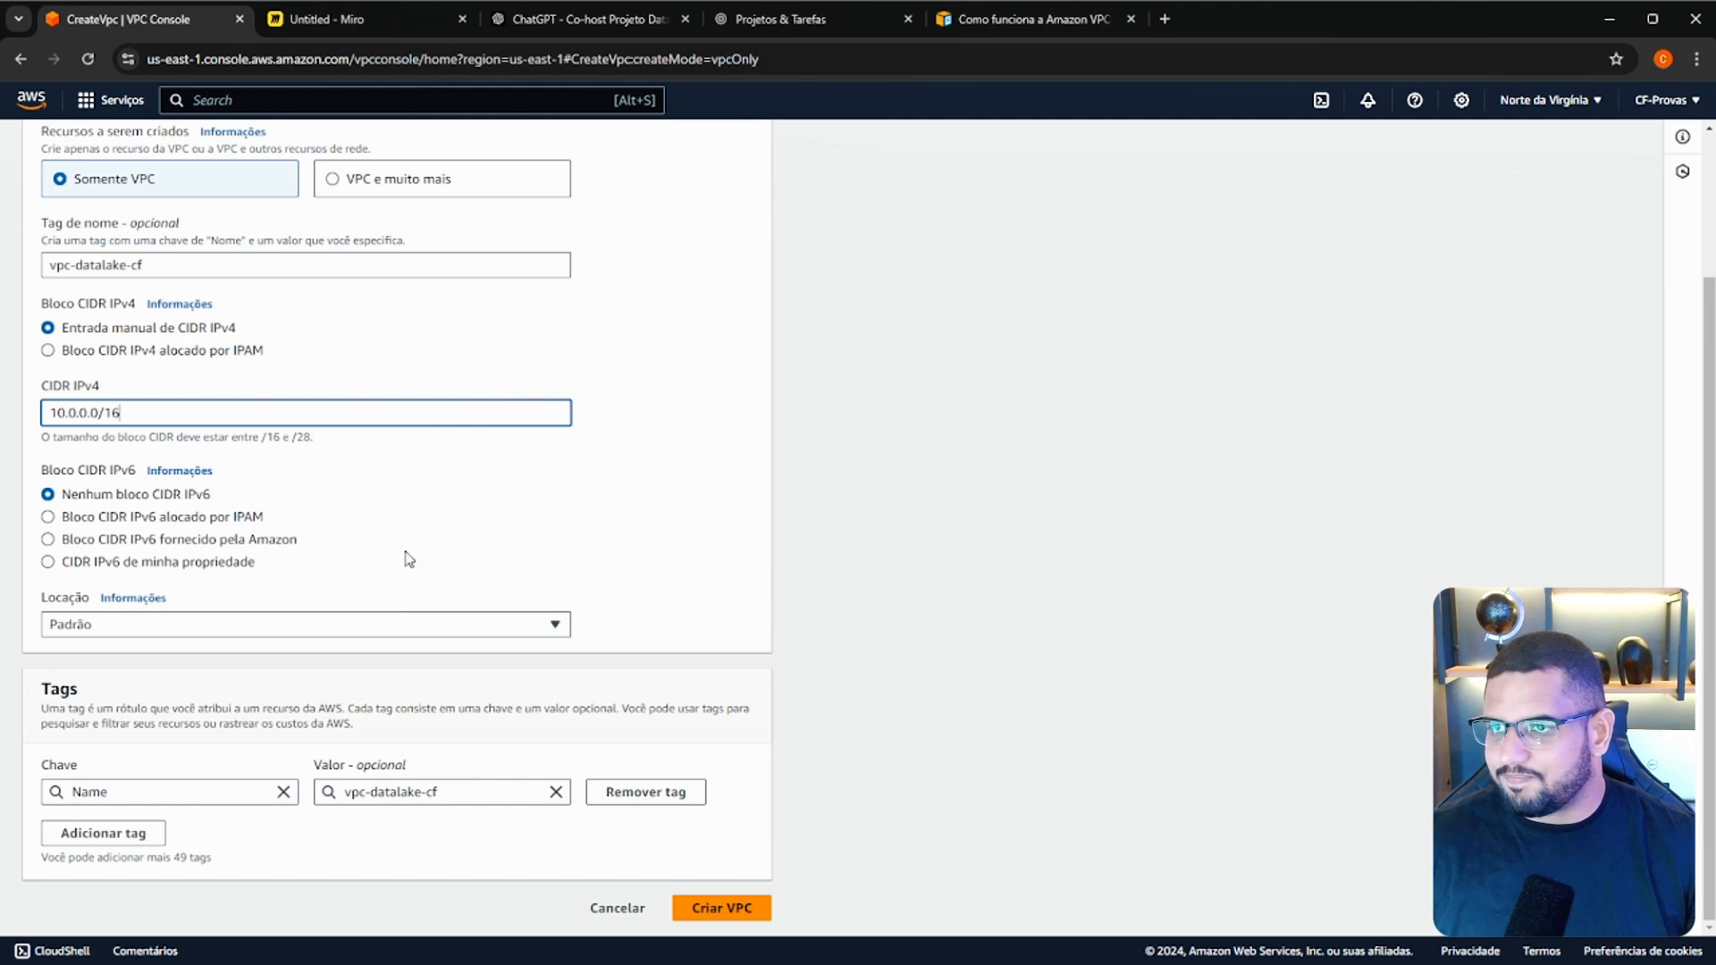
click(372, 528)
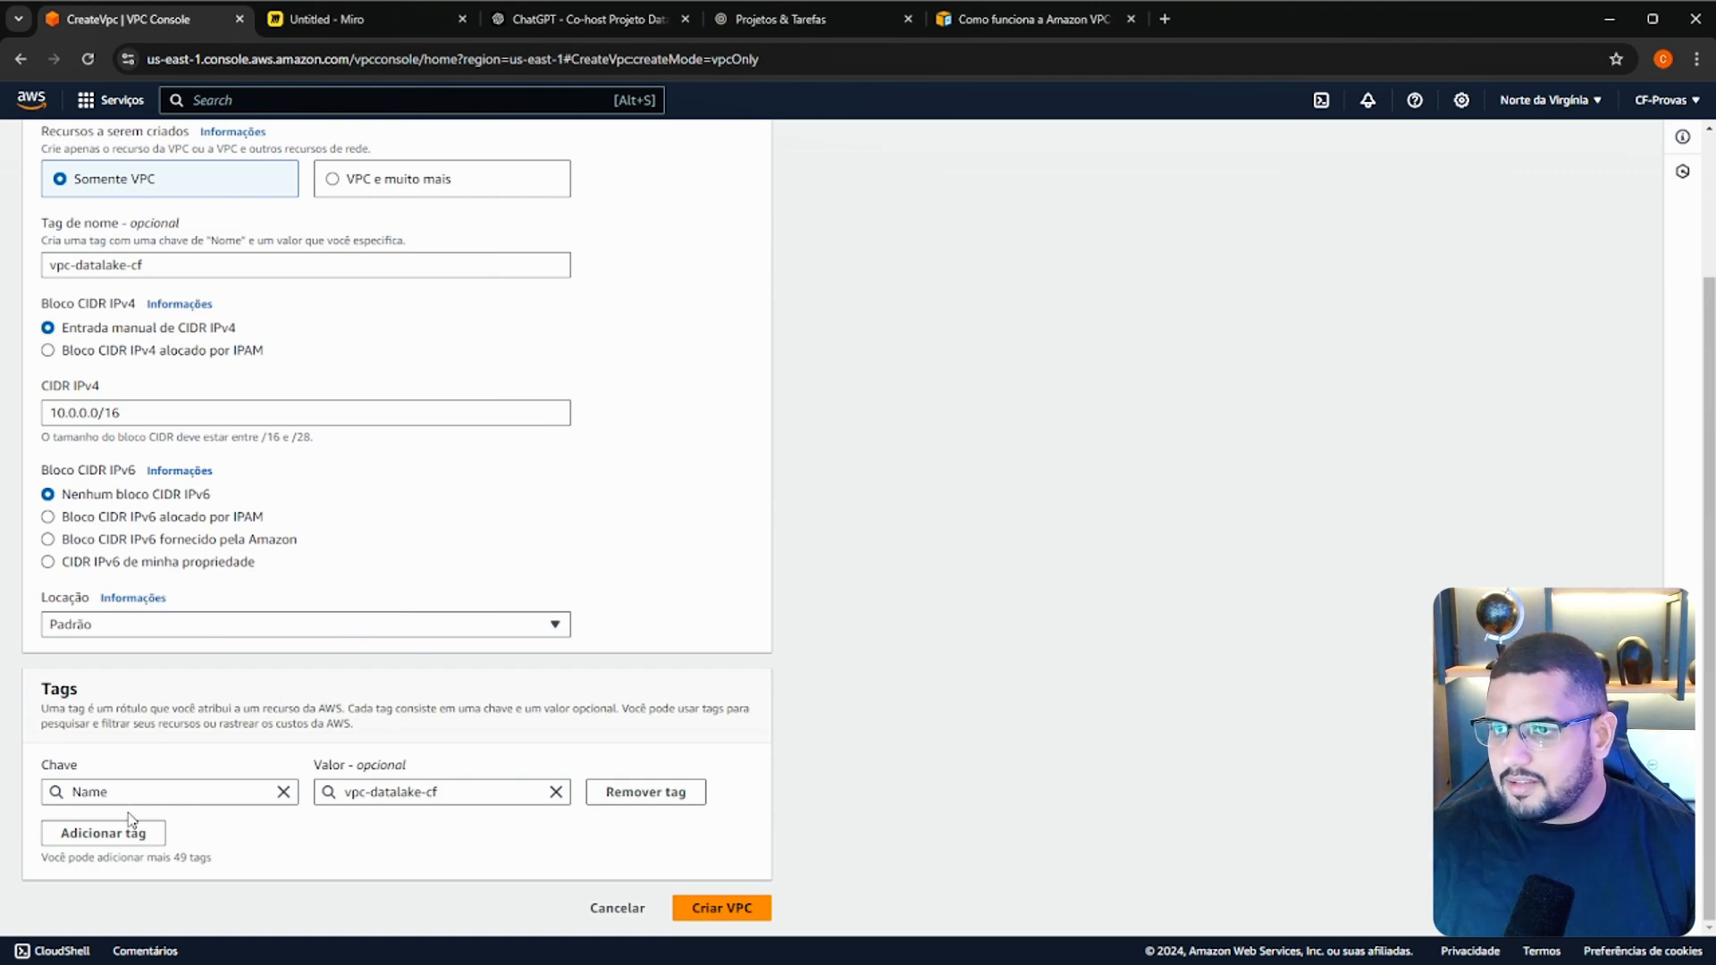
scroll(345, 563, up, 2)
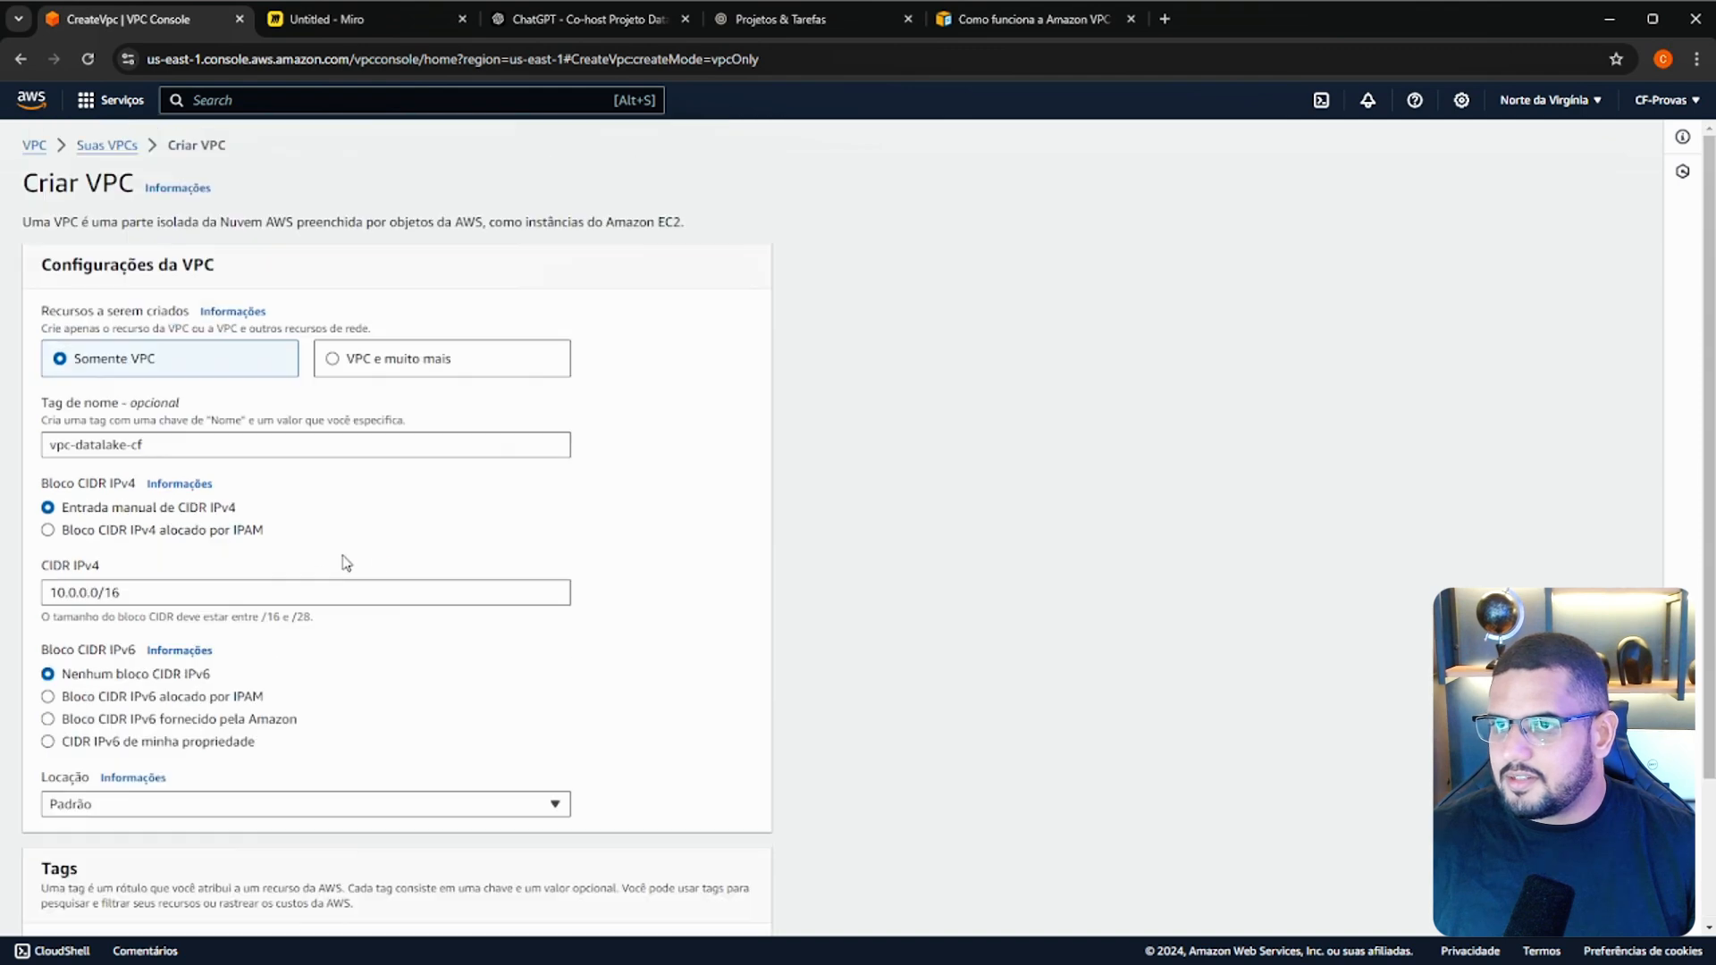
scroll(560, 655, down, 2)
click(738, 911)
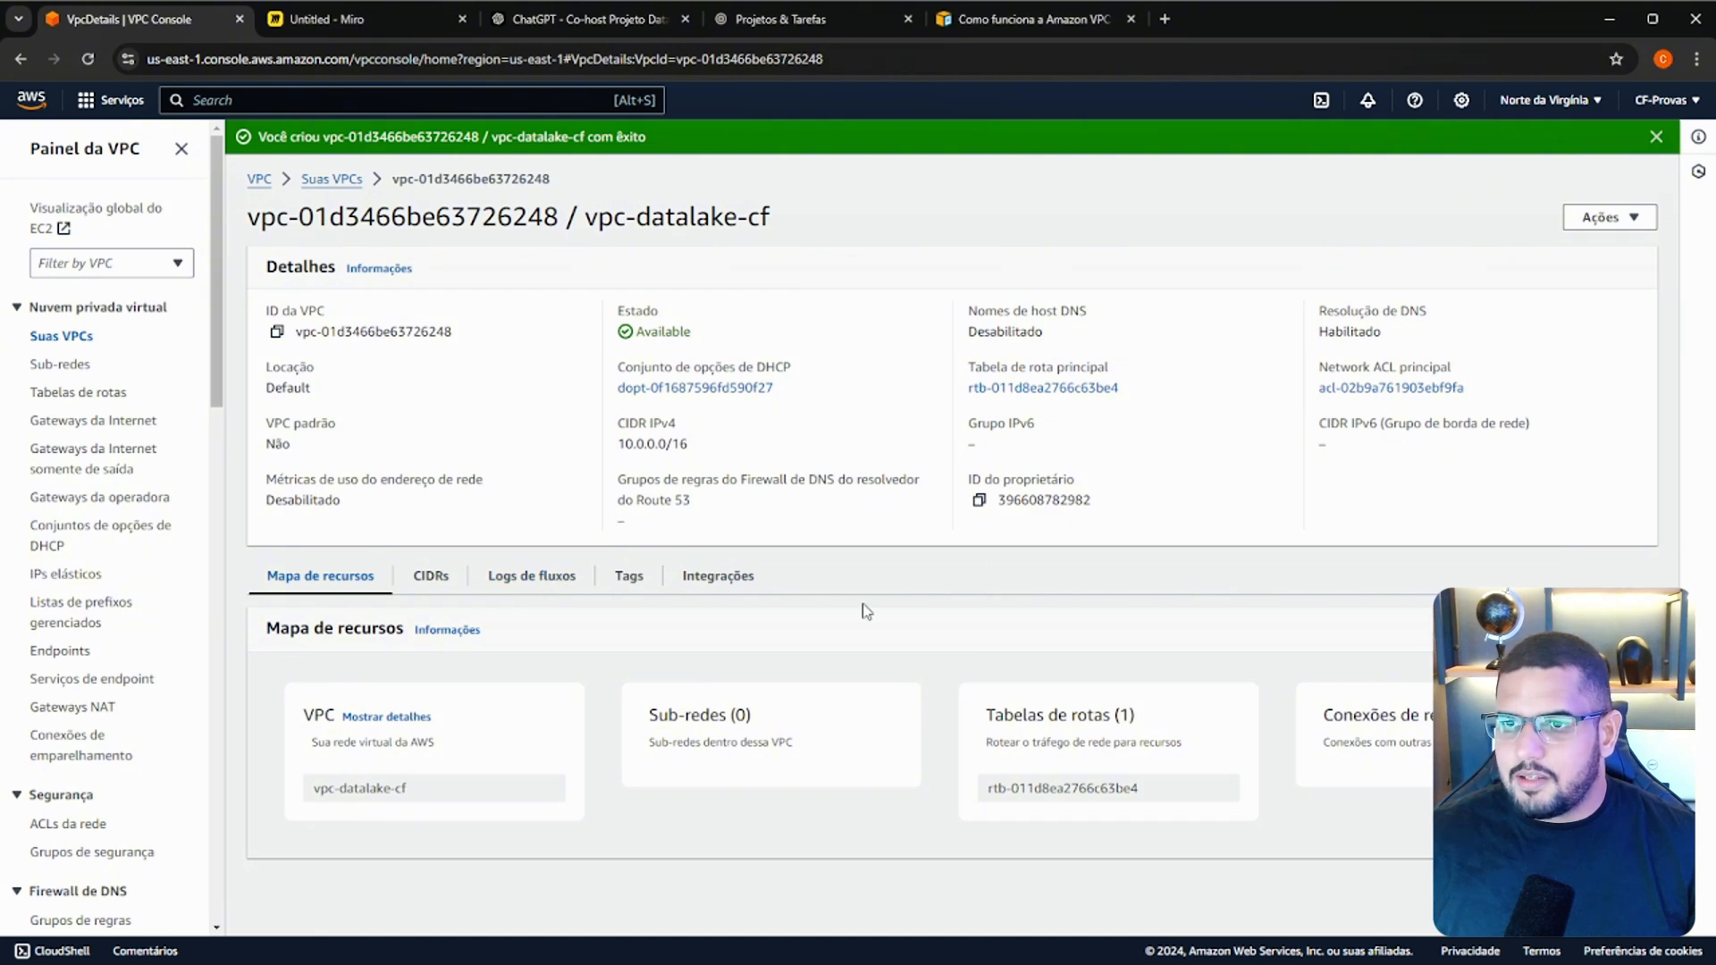
Try to delete all subnets still listed for the deleted default VPC, confirming with "excluir", and refresh the subnet list.
click(73, 367)
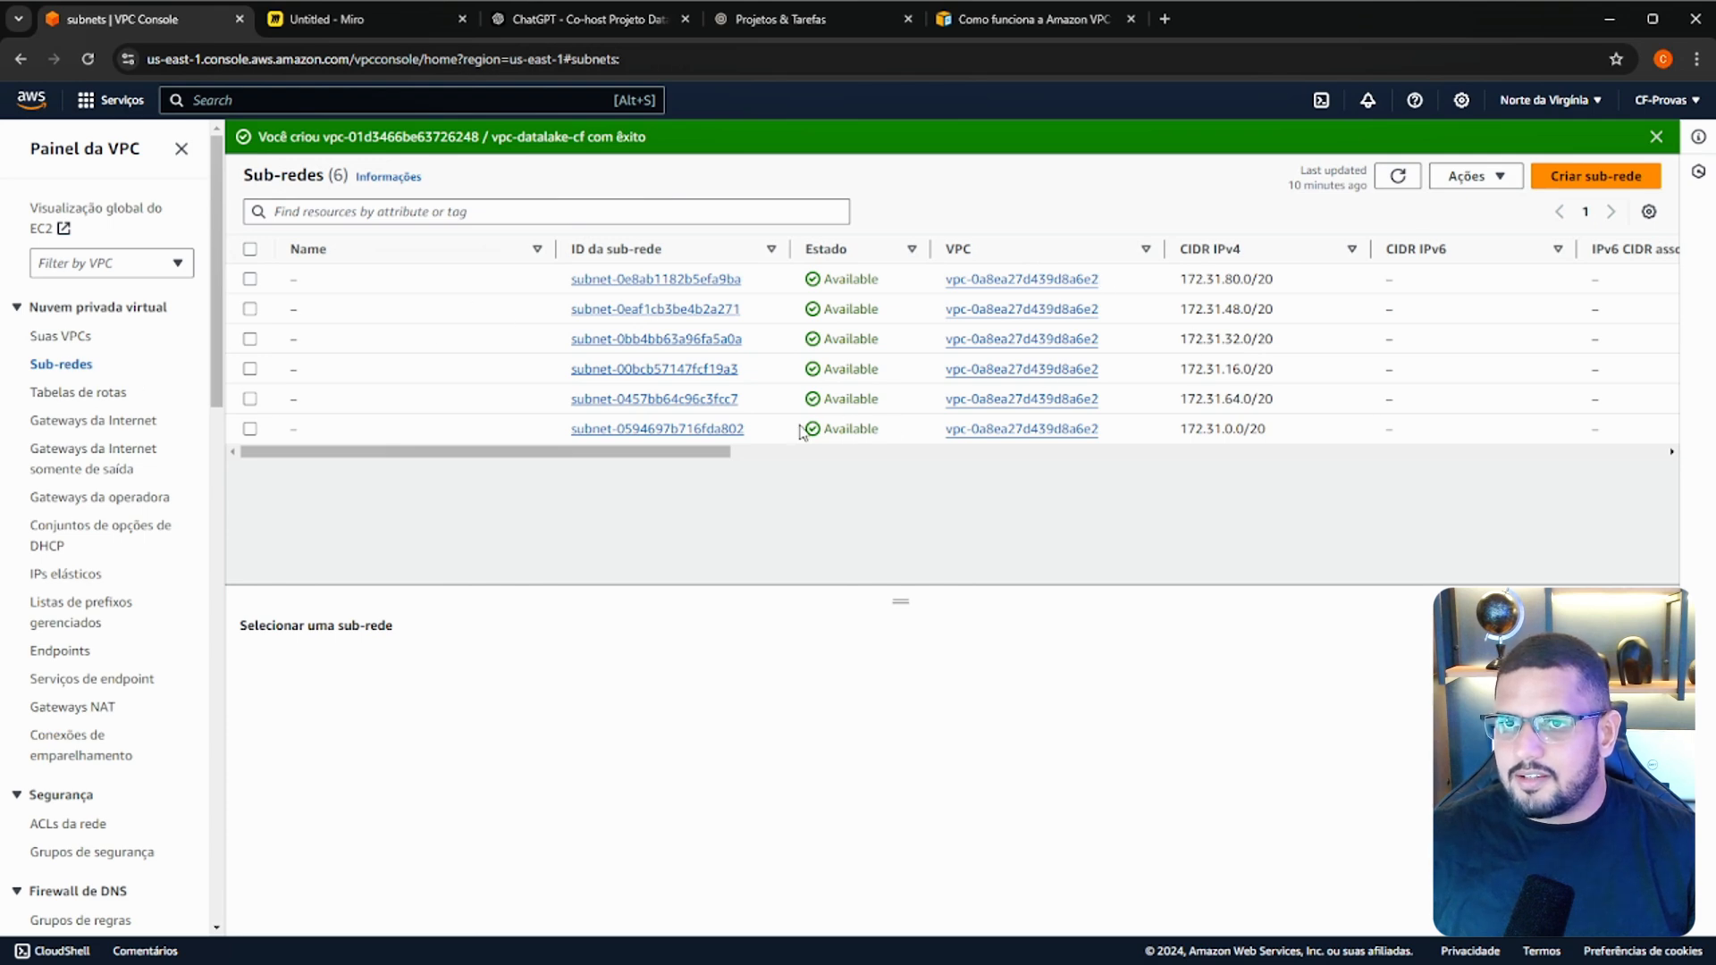
click(77, 340)
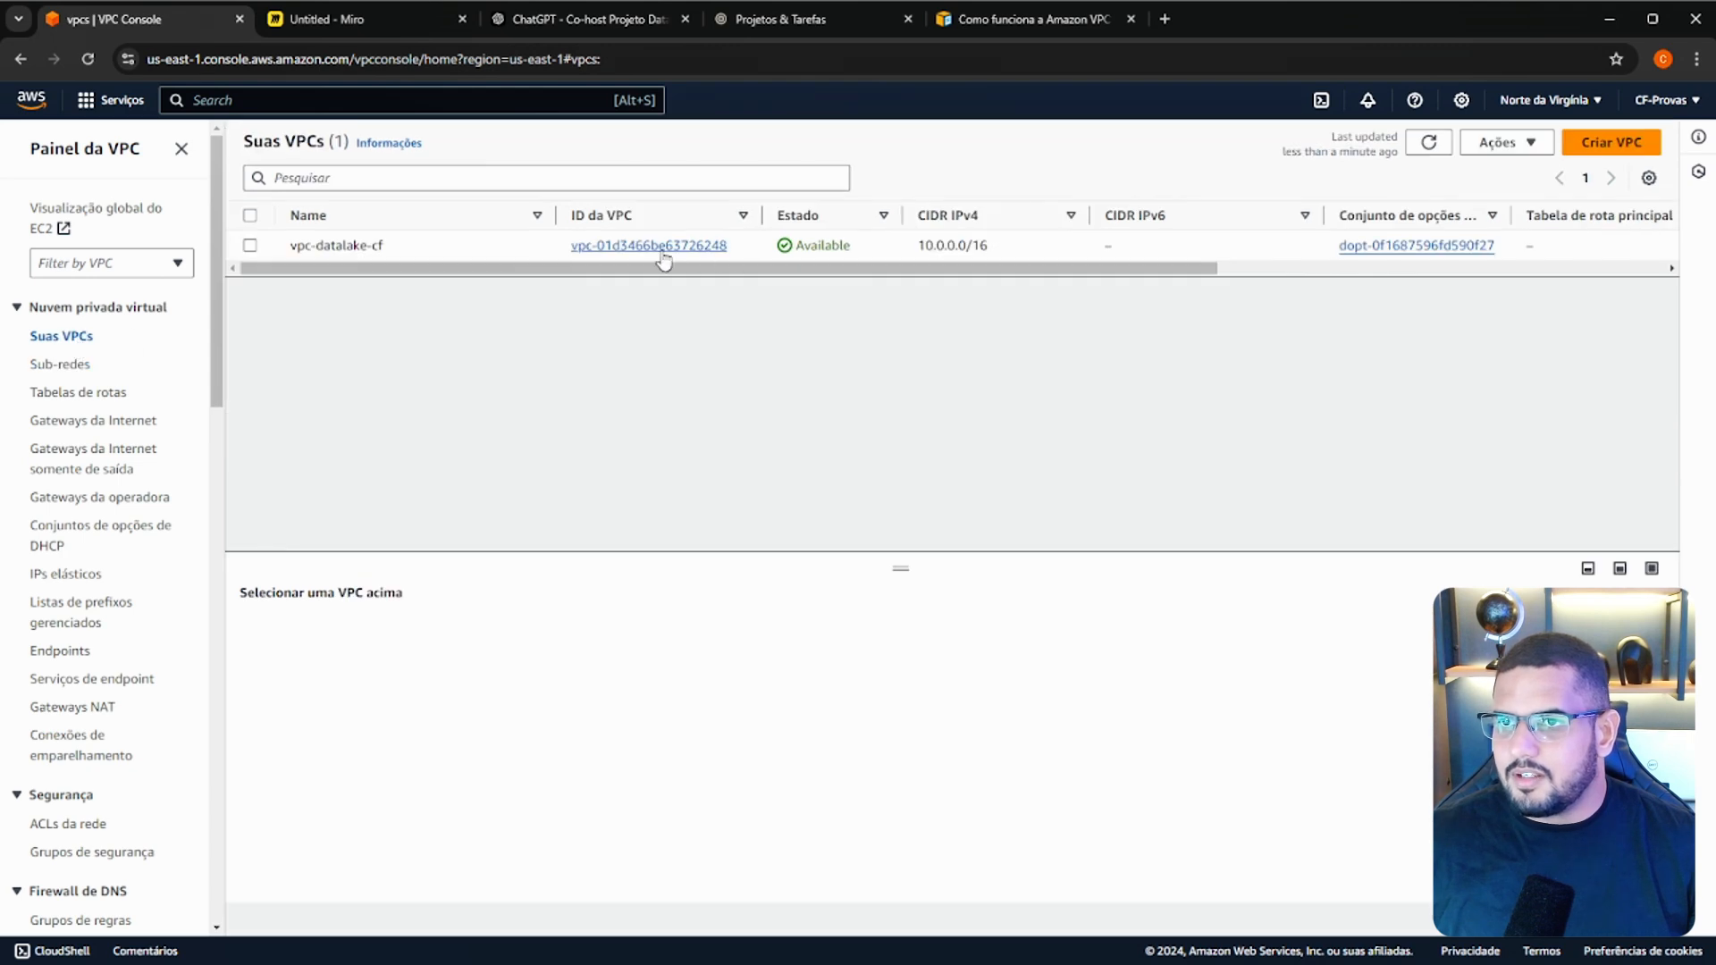
click(71, 365)
click(254, 217)
click(1495, 150)
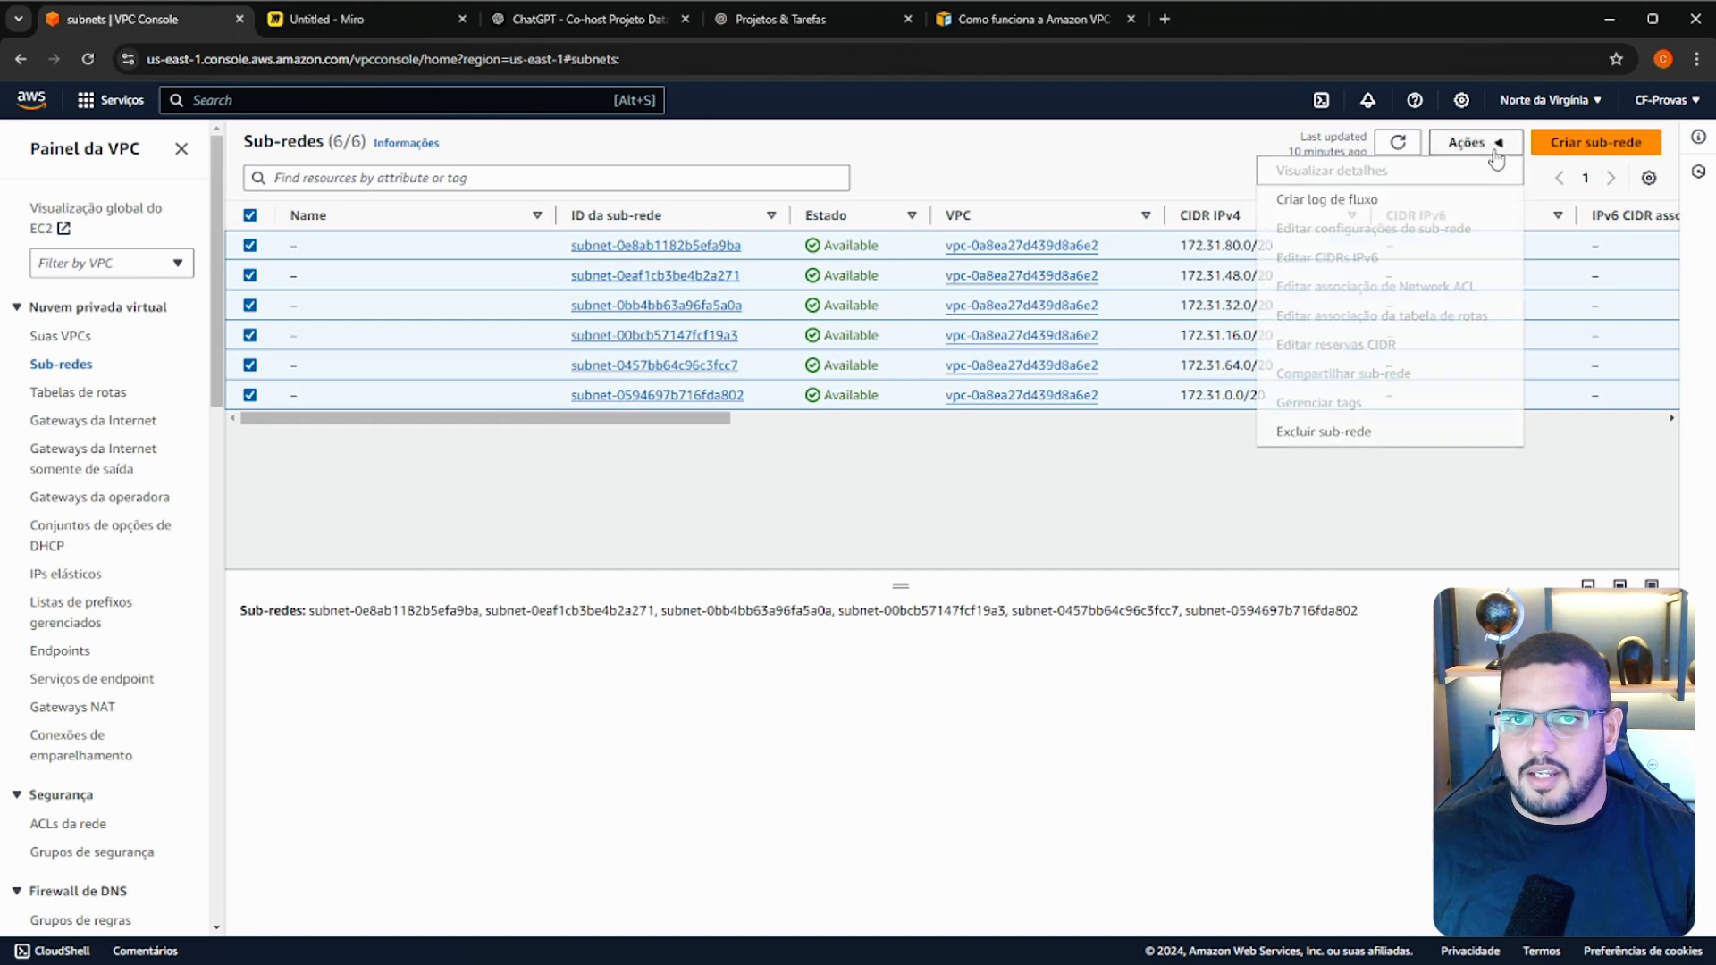
click(1341, 434)
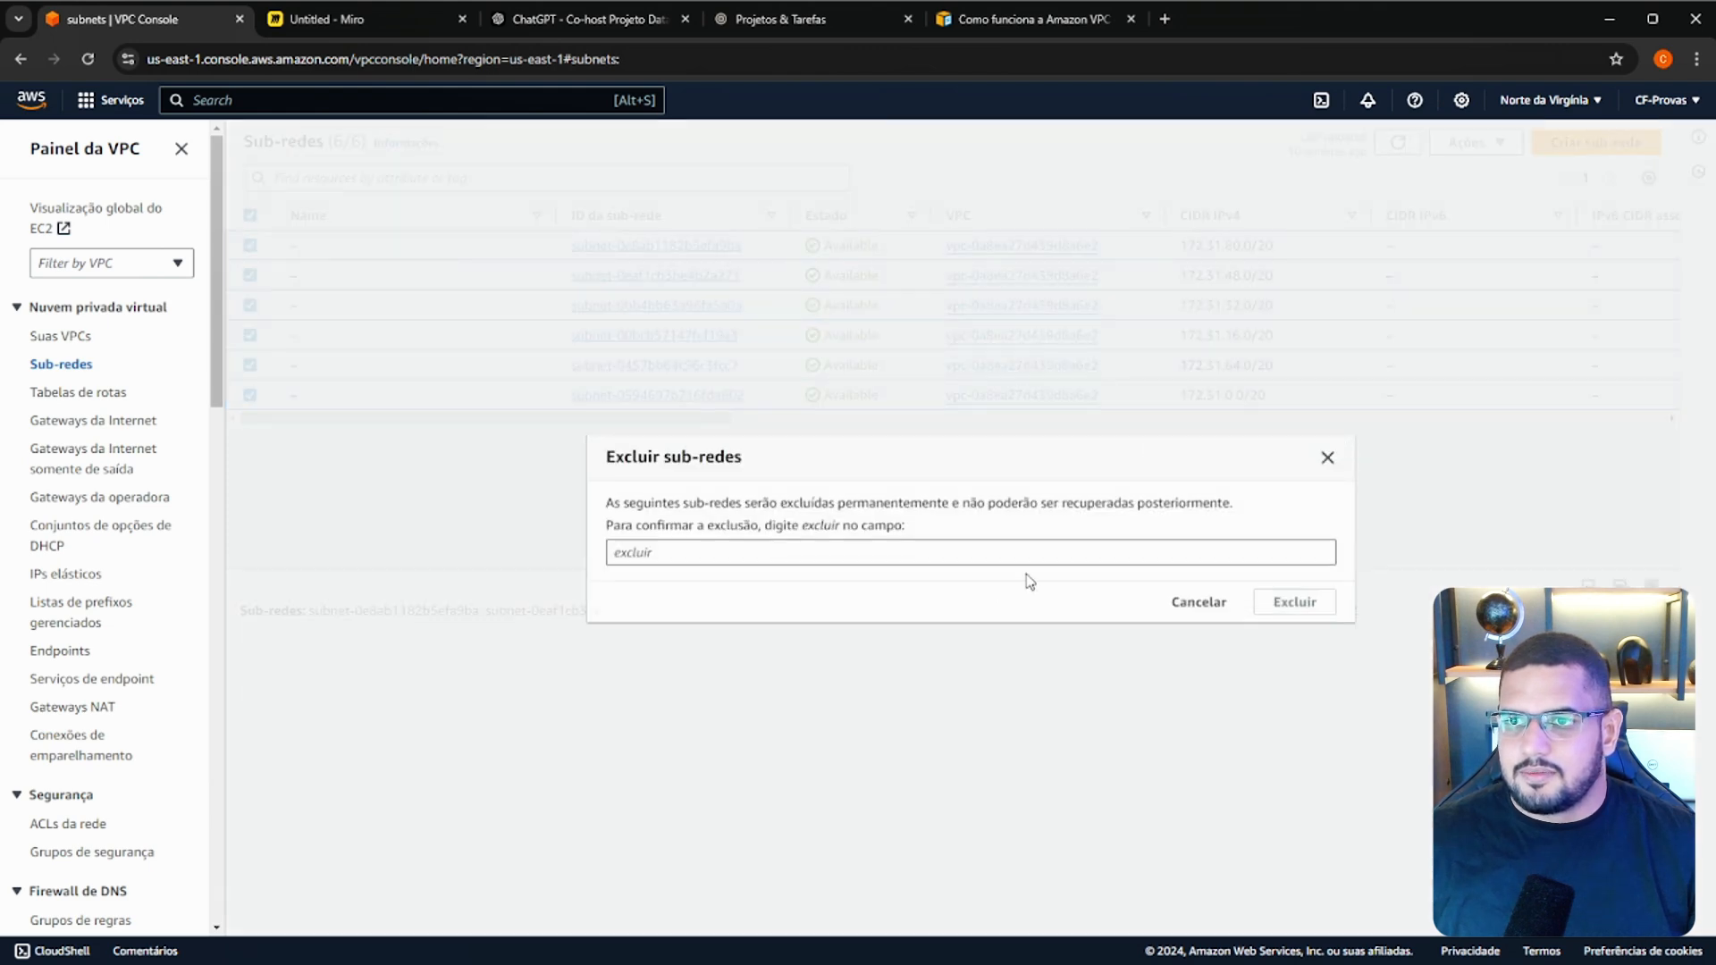
click(854, 684)
text(excluir)
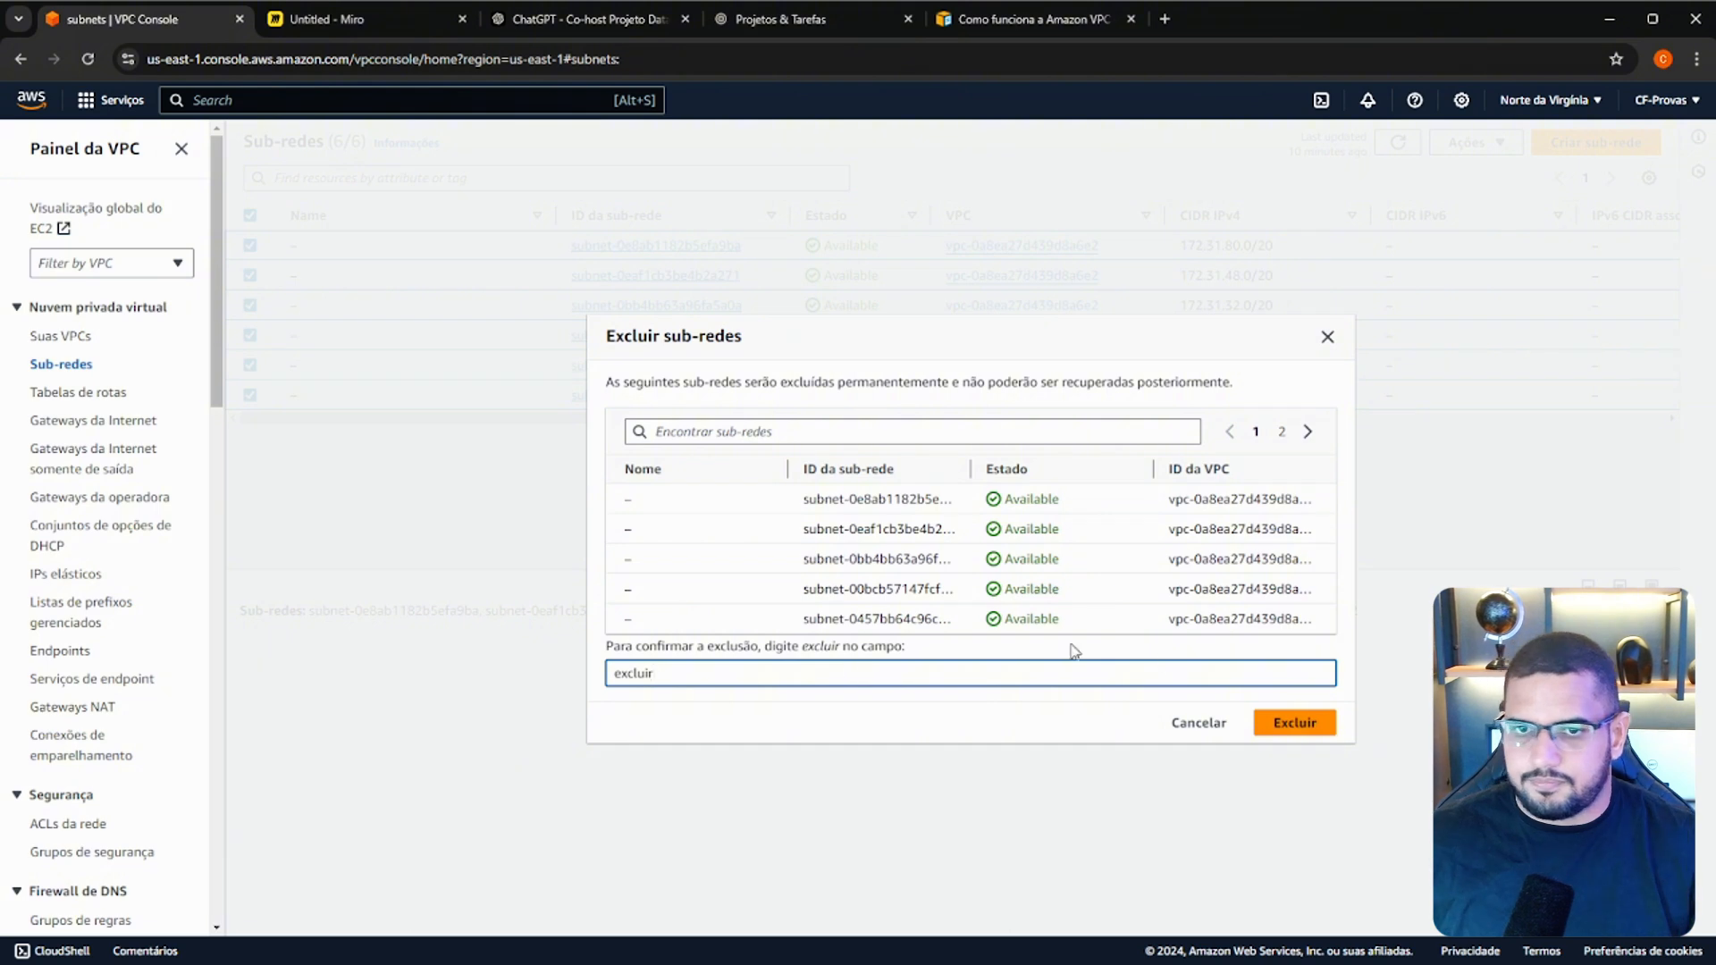
click(1298, 722)
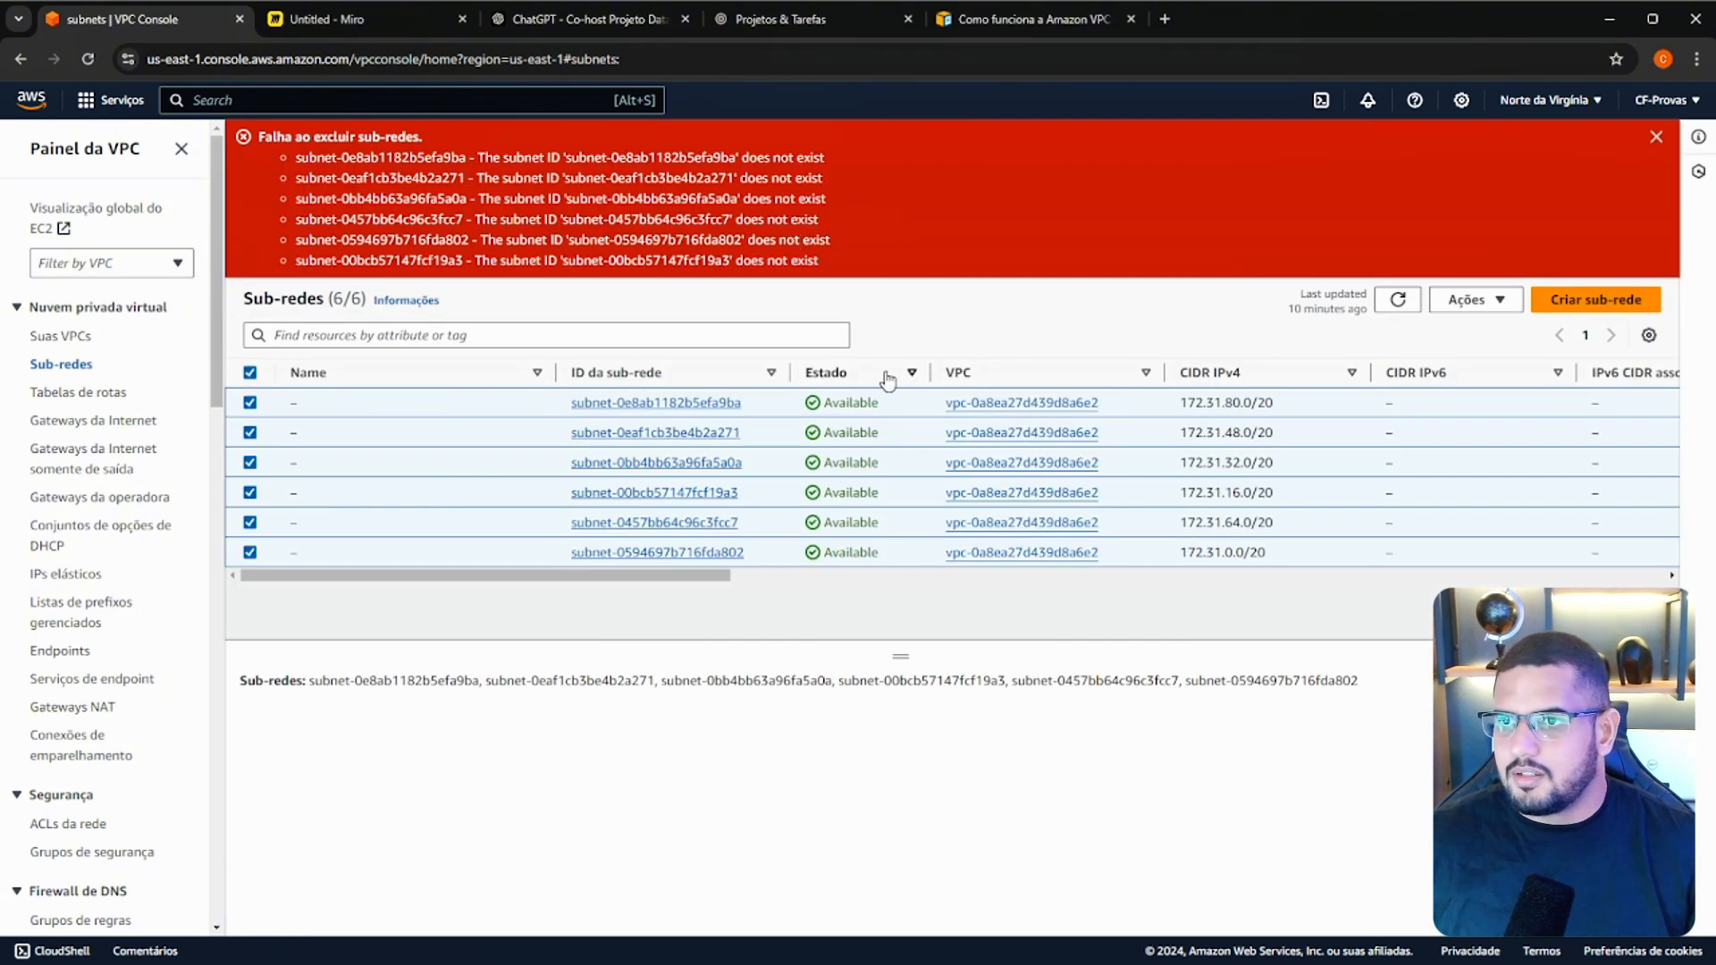
click(1392, 302)
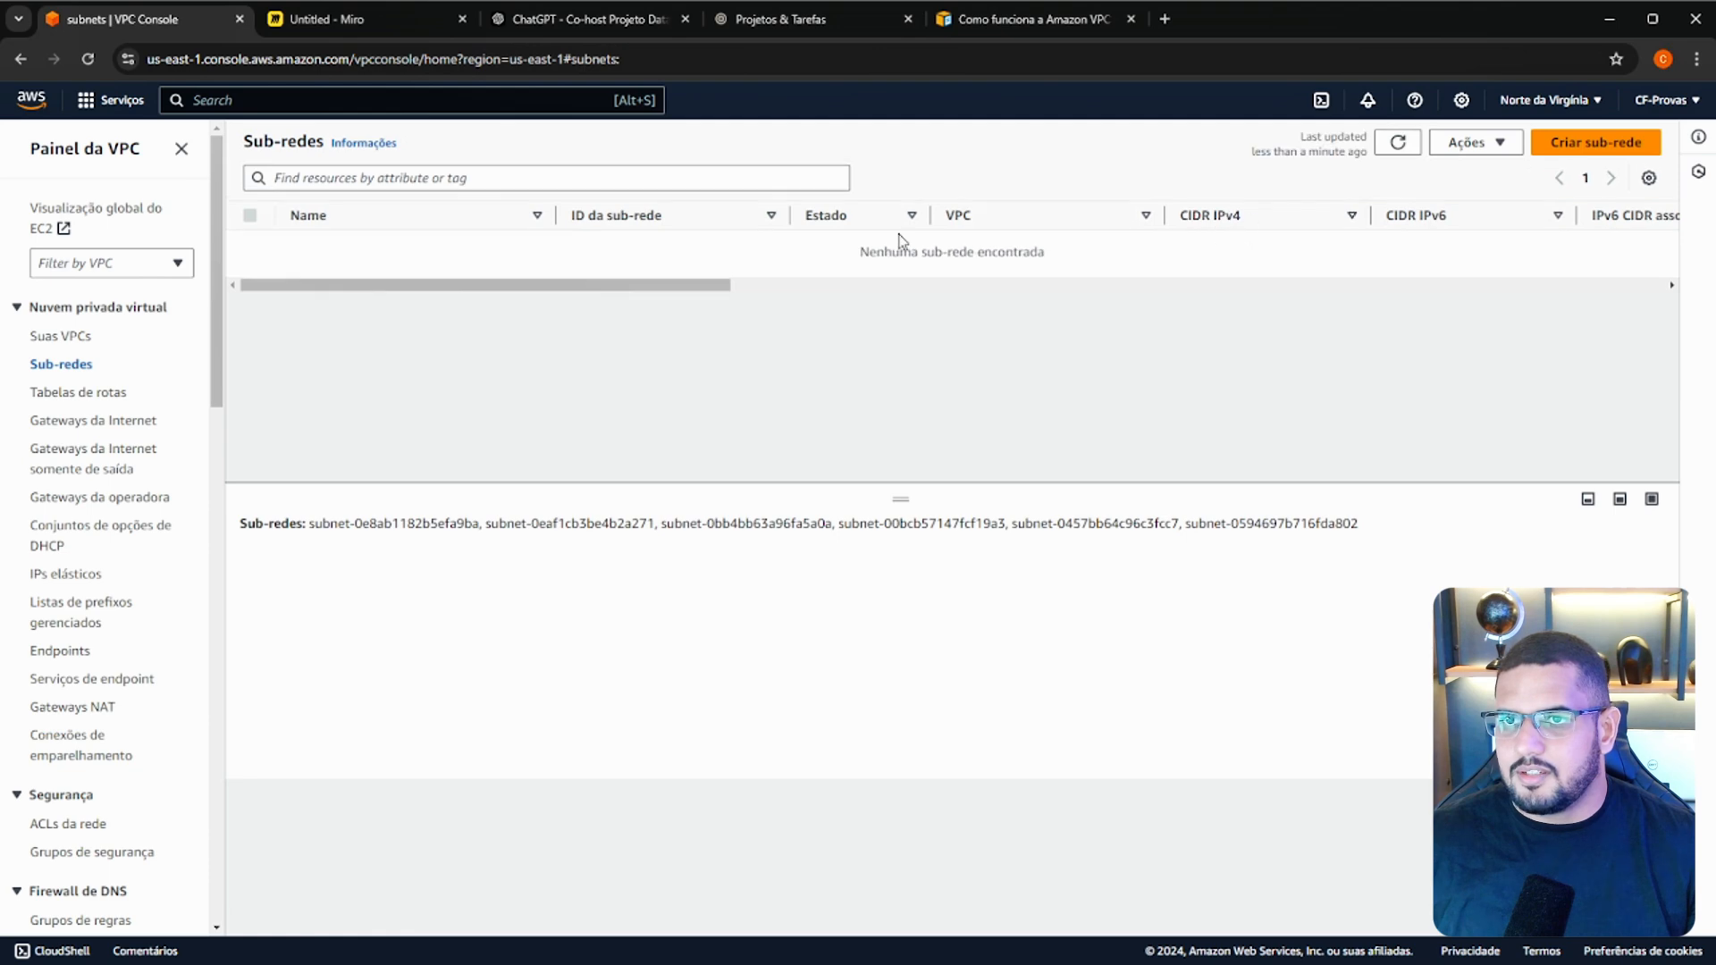
Start creating a subnet in the VPC vpc-datalake-cf.
click(1620, 143)
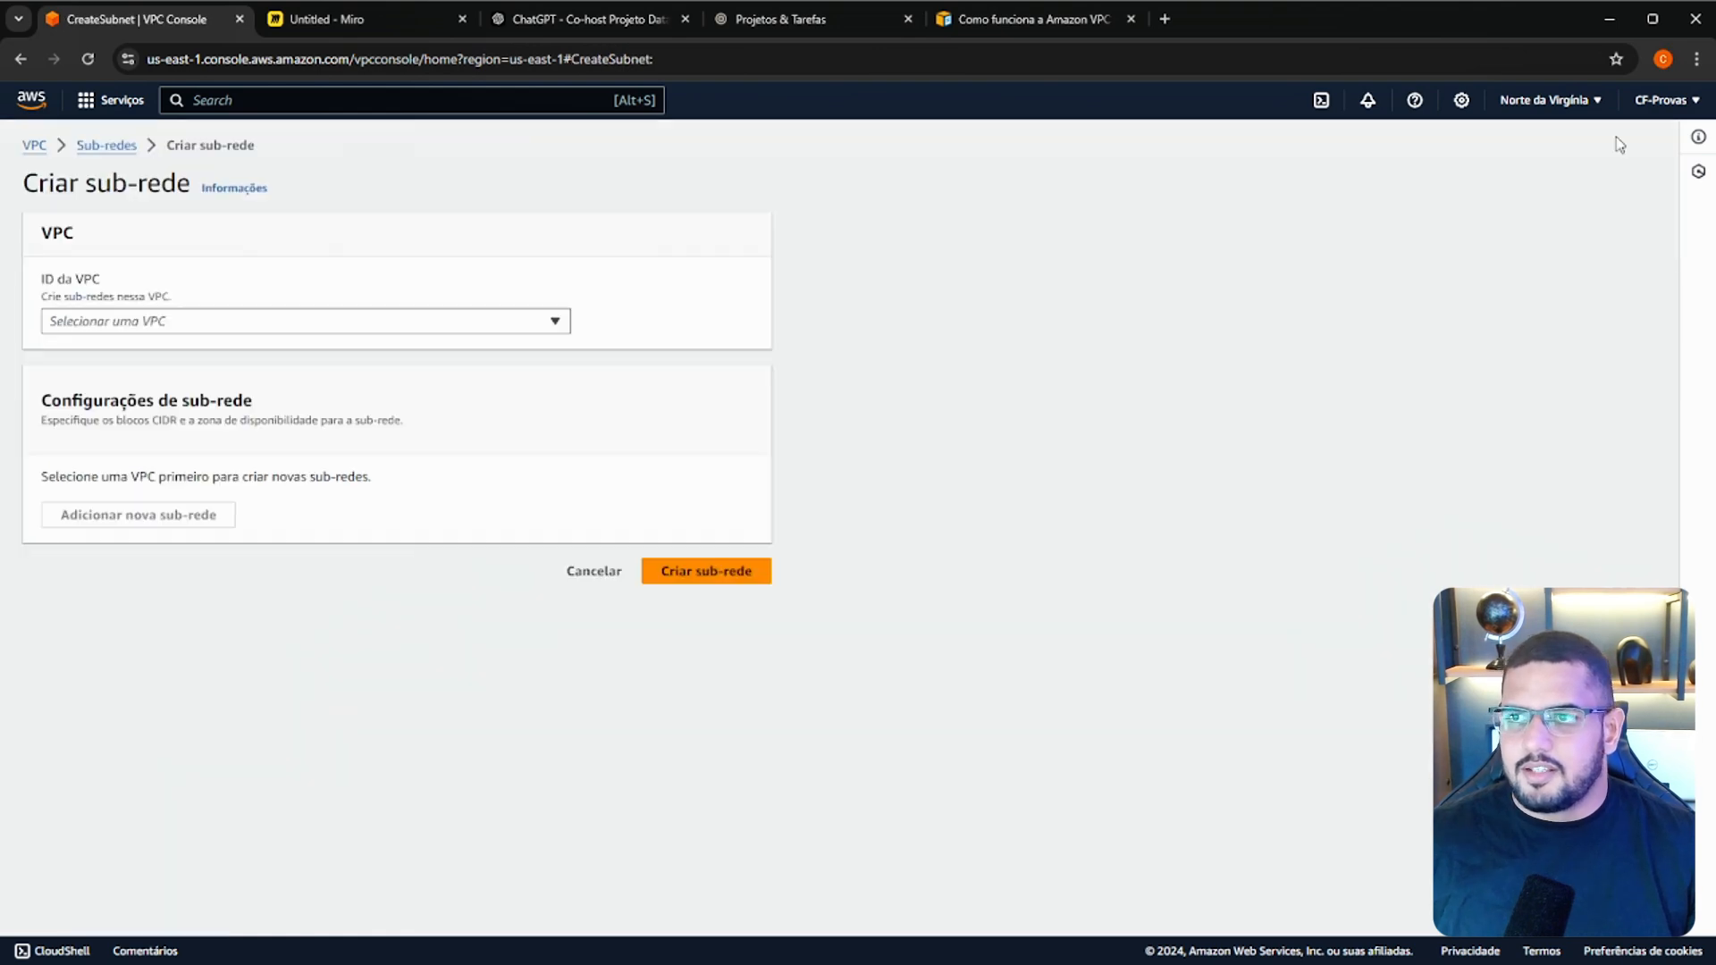
click(273, 321)
click(207, 392)
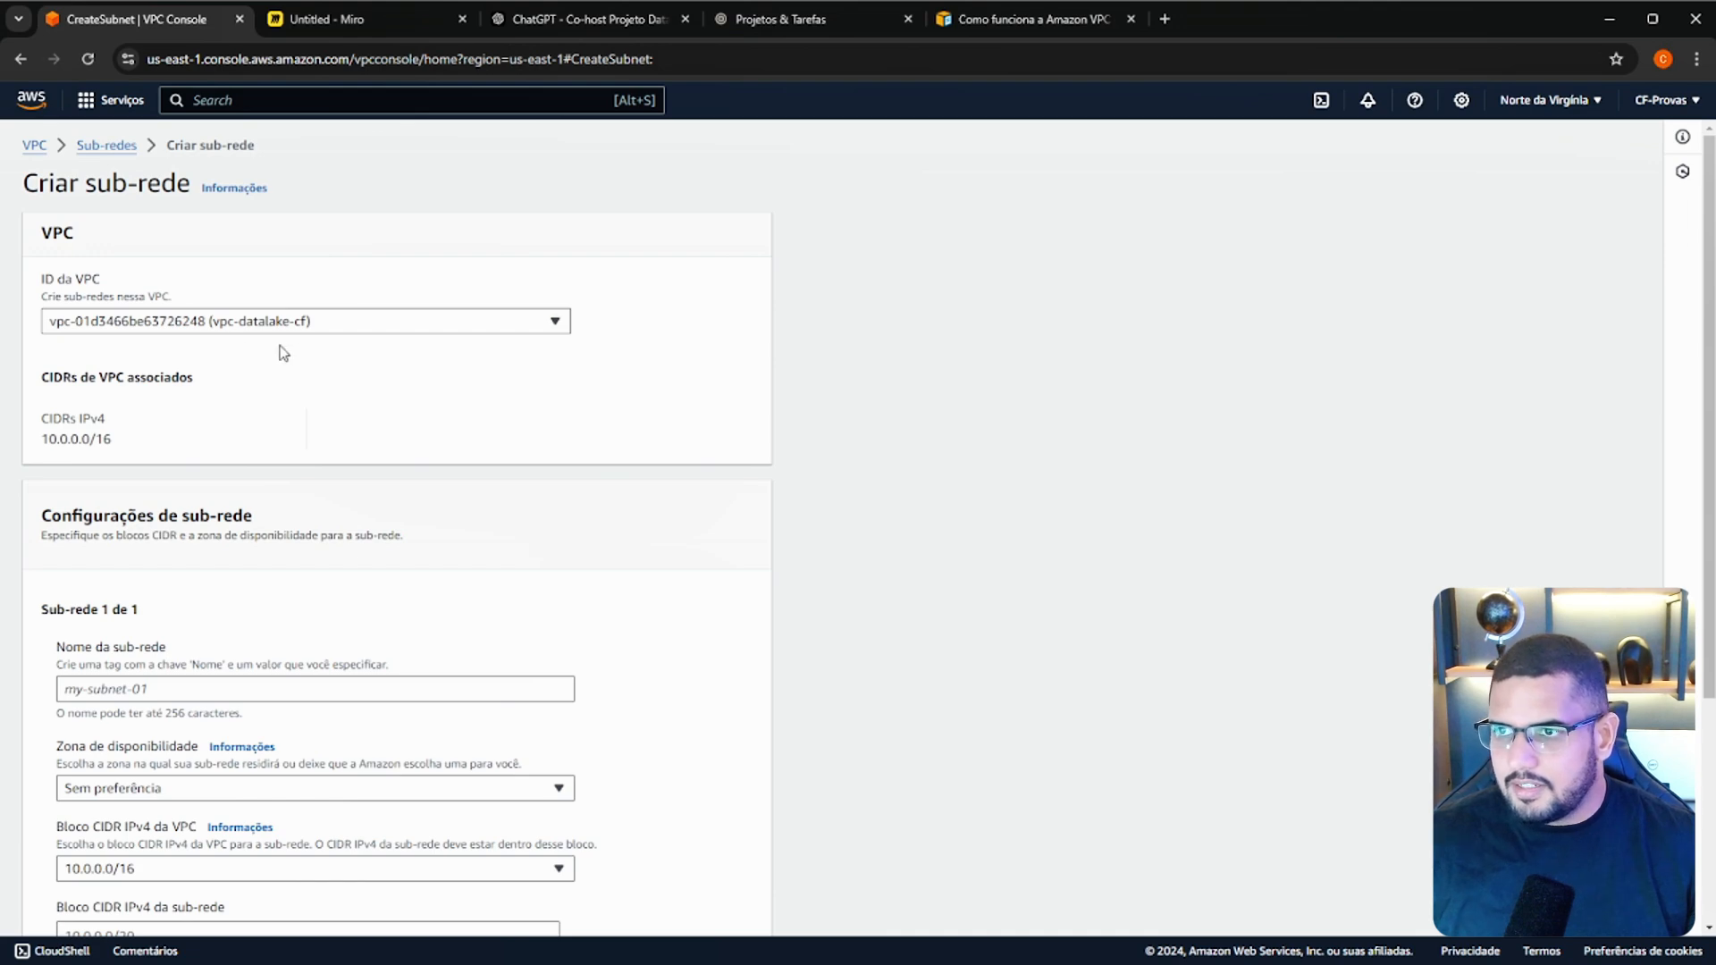
Name the first subnet sbn-data-cf-1.
scroll(319, 357, down, 3)
click(202, 412)
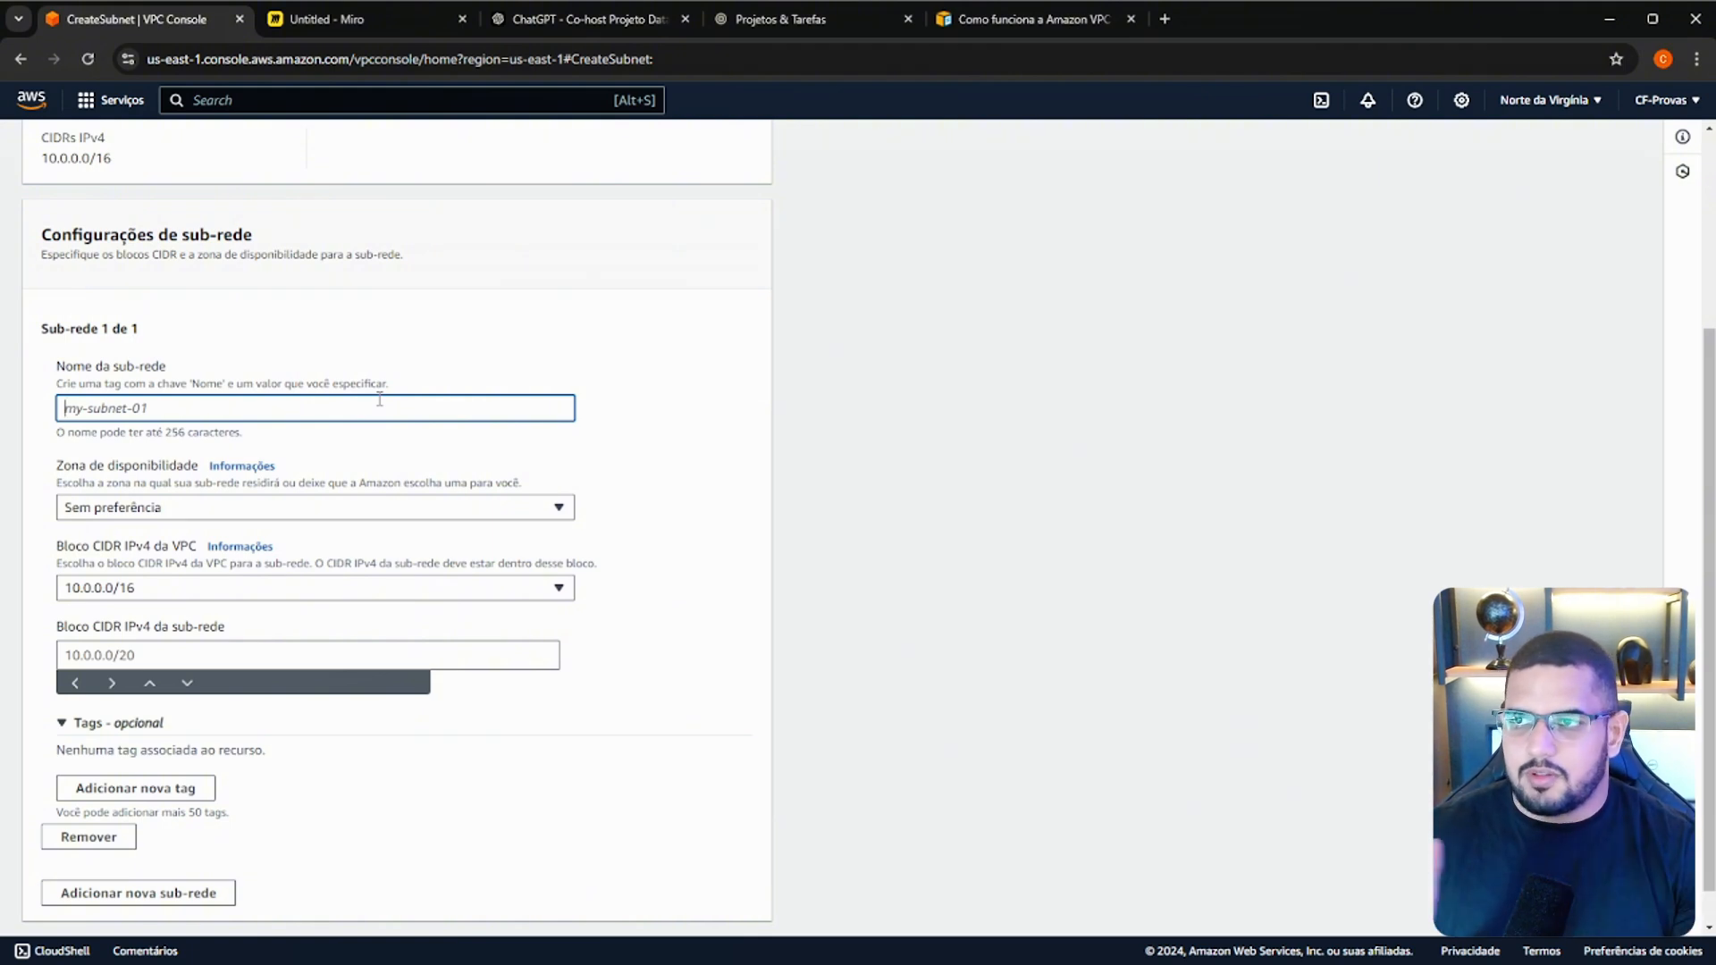
text(sb)
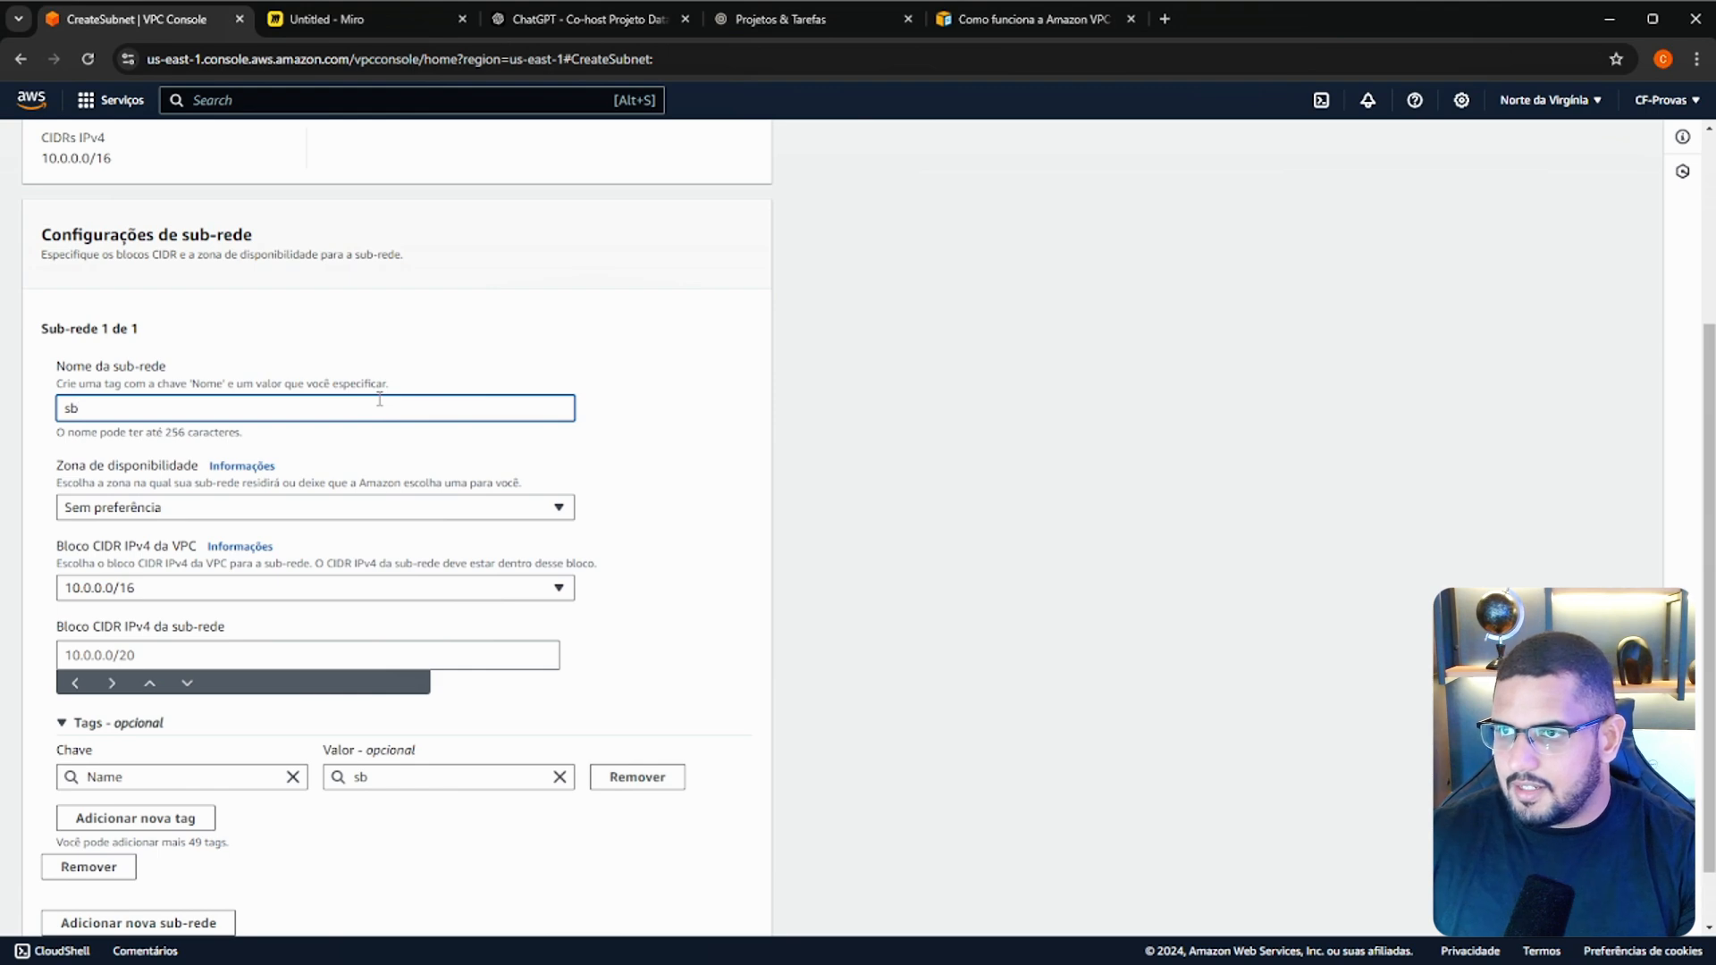
text(n-g)
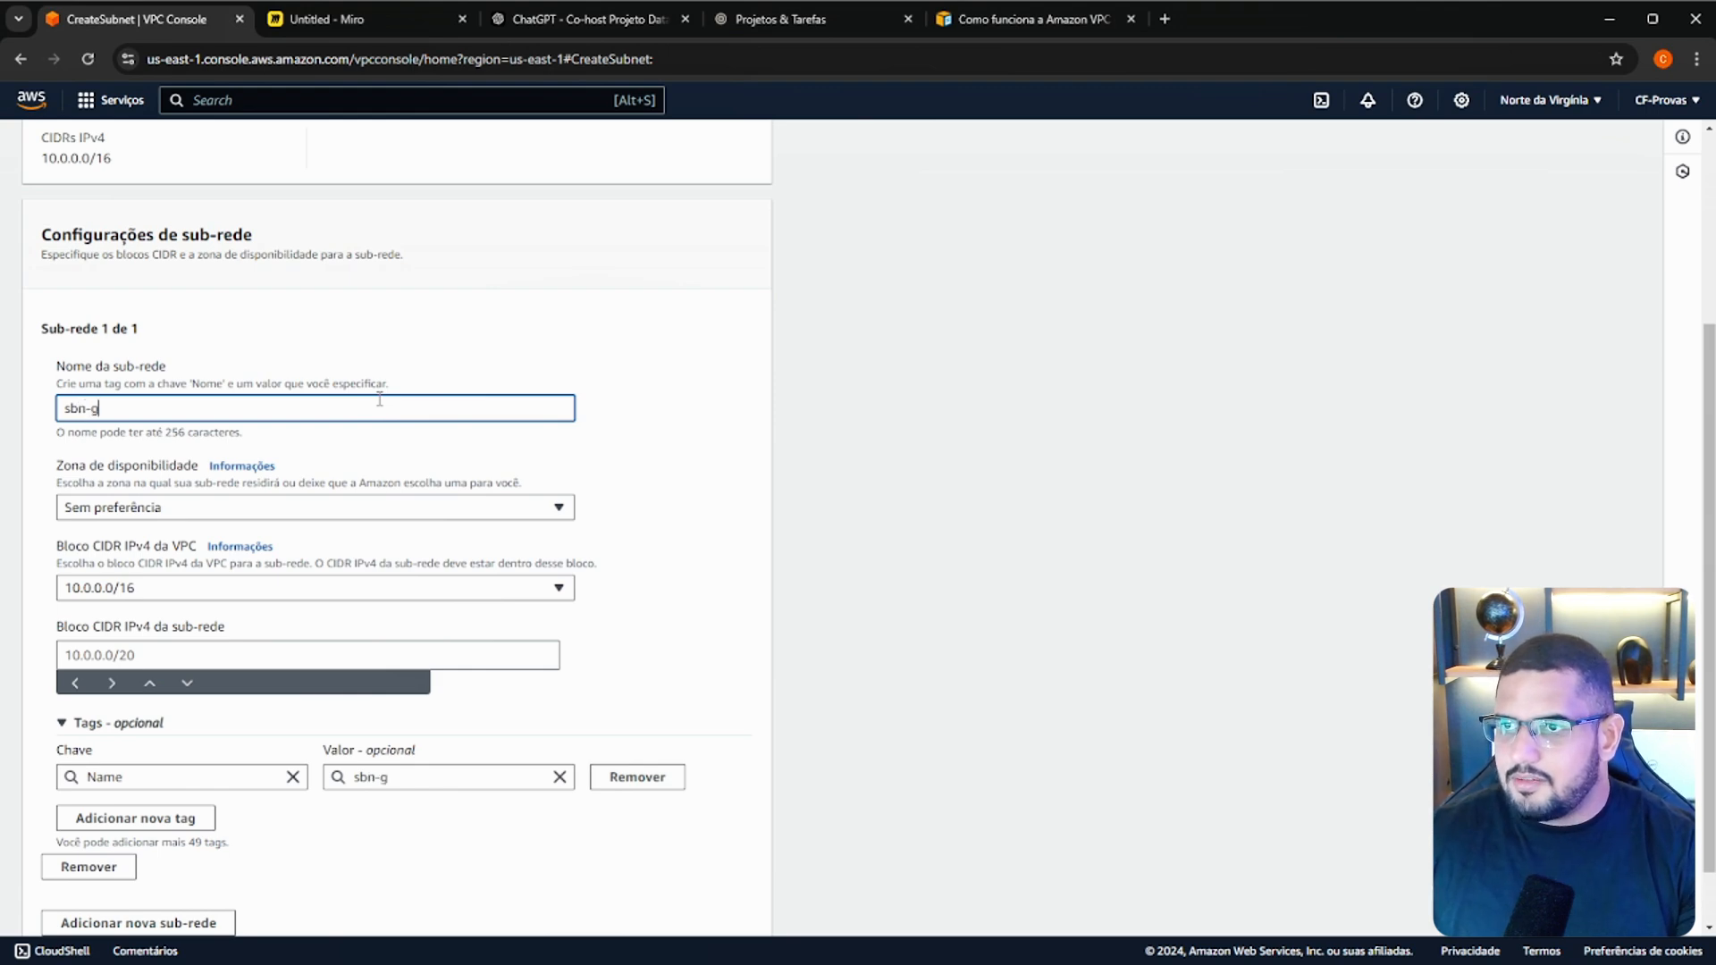
text(o-)
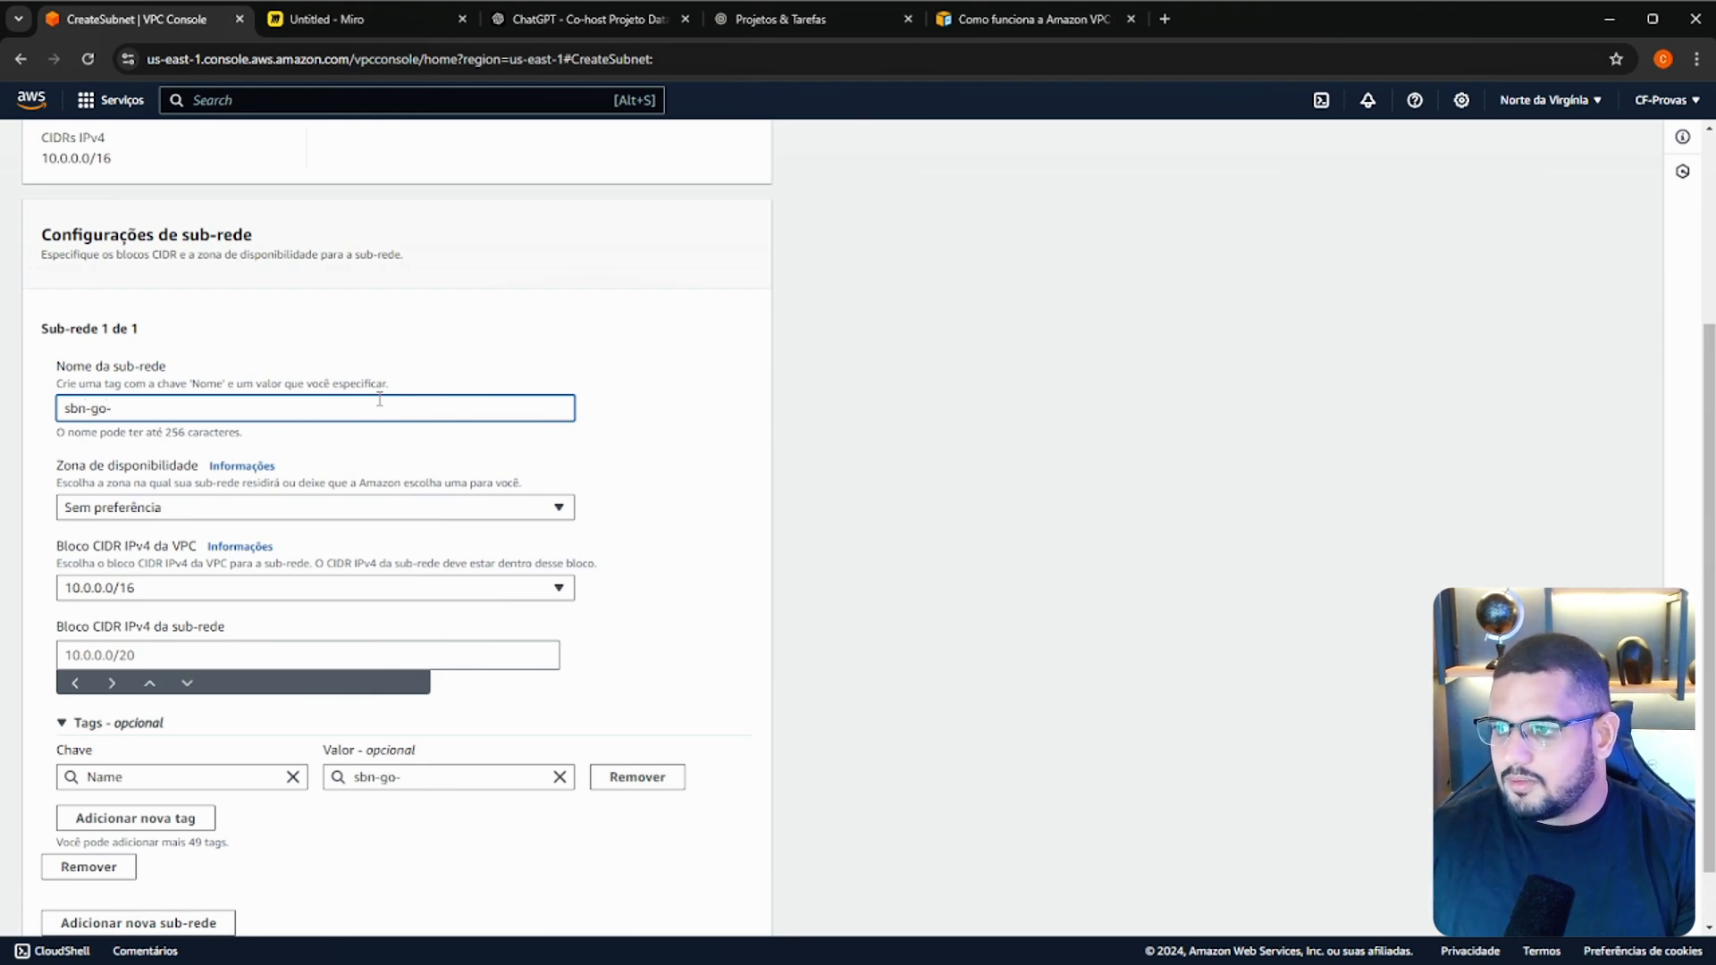
text(cf)
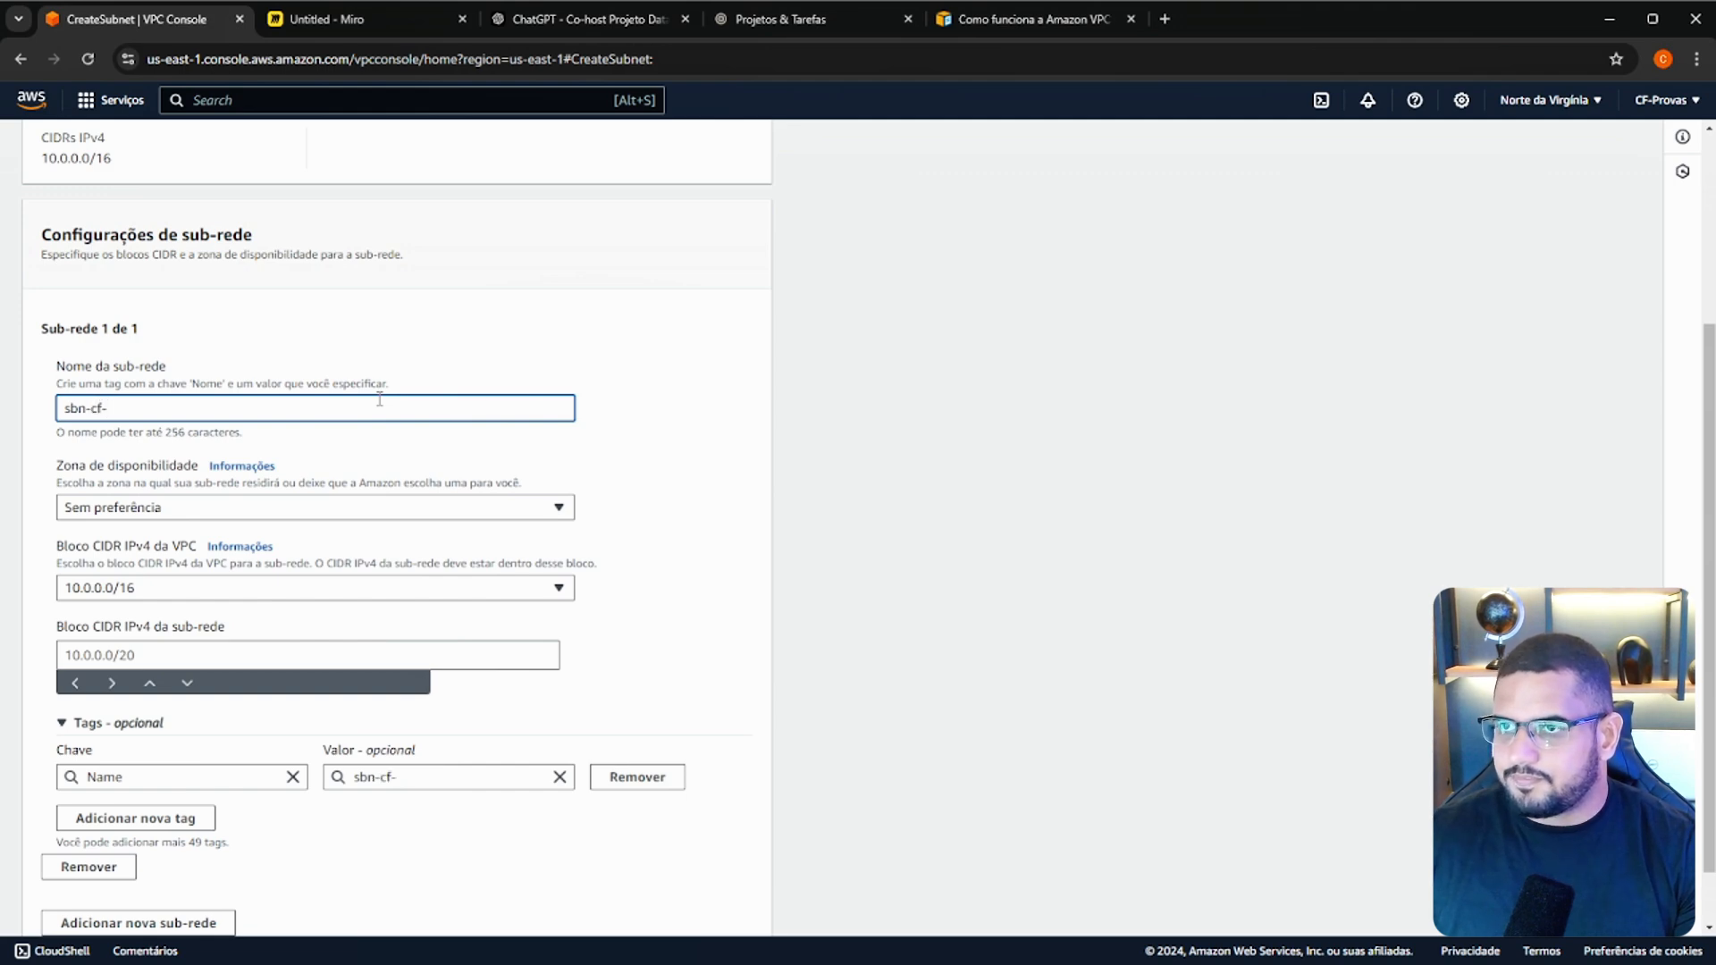
text(data-)
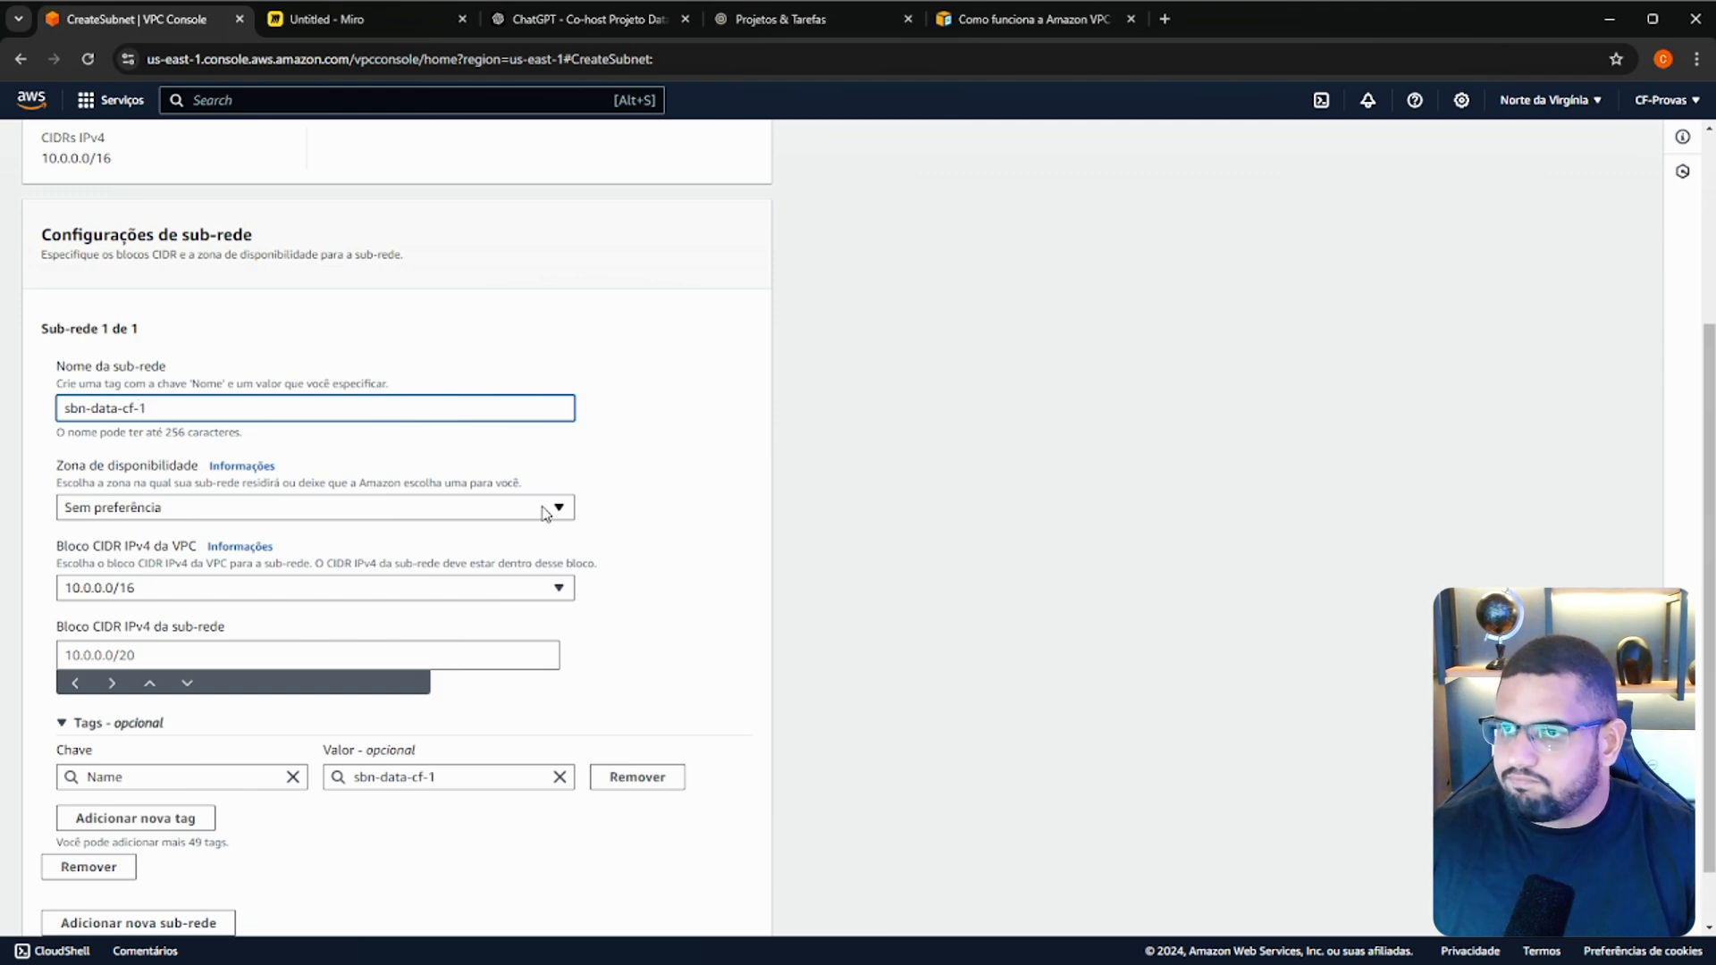
Place the first subnet in availability zone us-east-1a and keep 10.0.0.0/16 as its VPC IPv4 CIDR block.
click(179, 510)
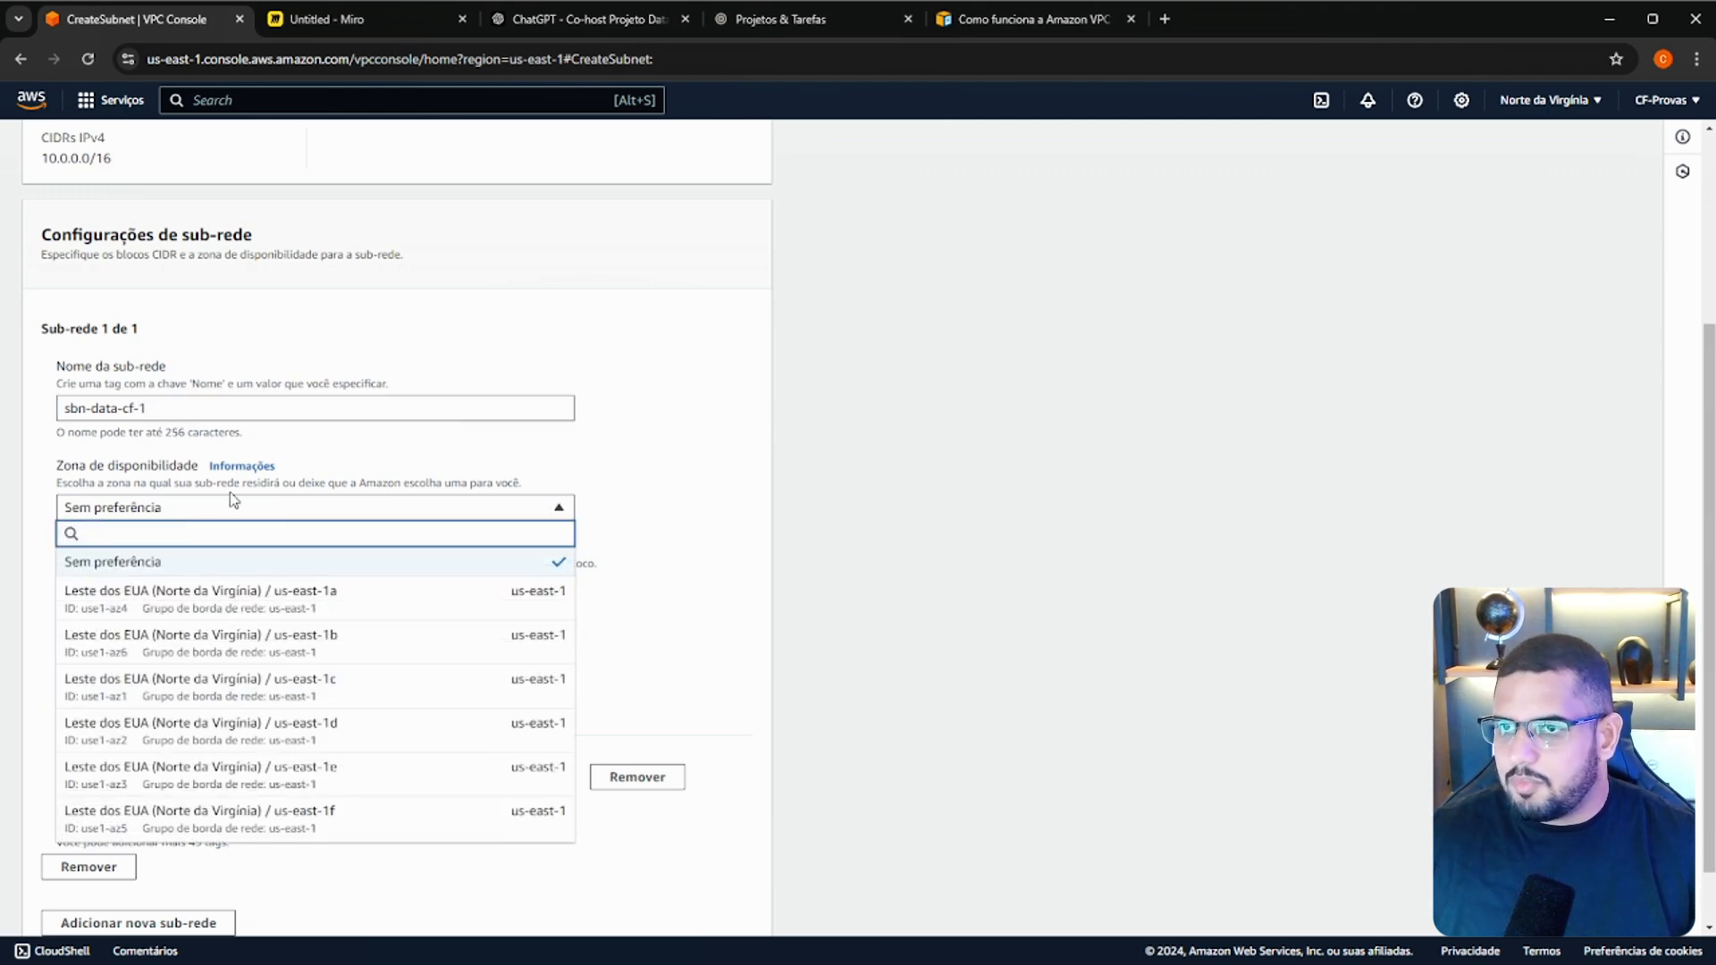
scroll(366, 537, down, 2)
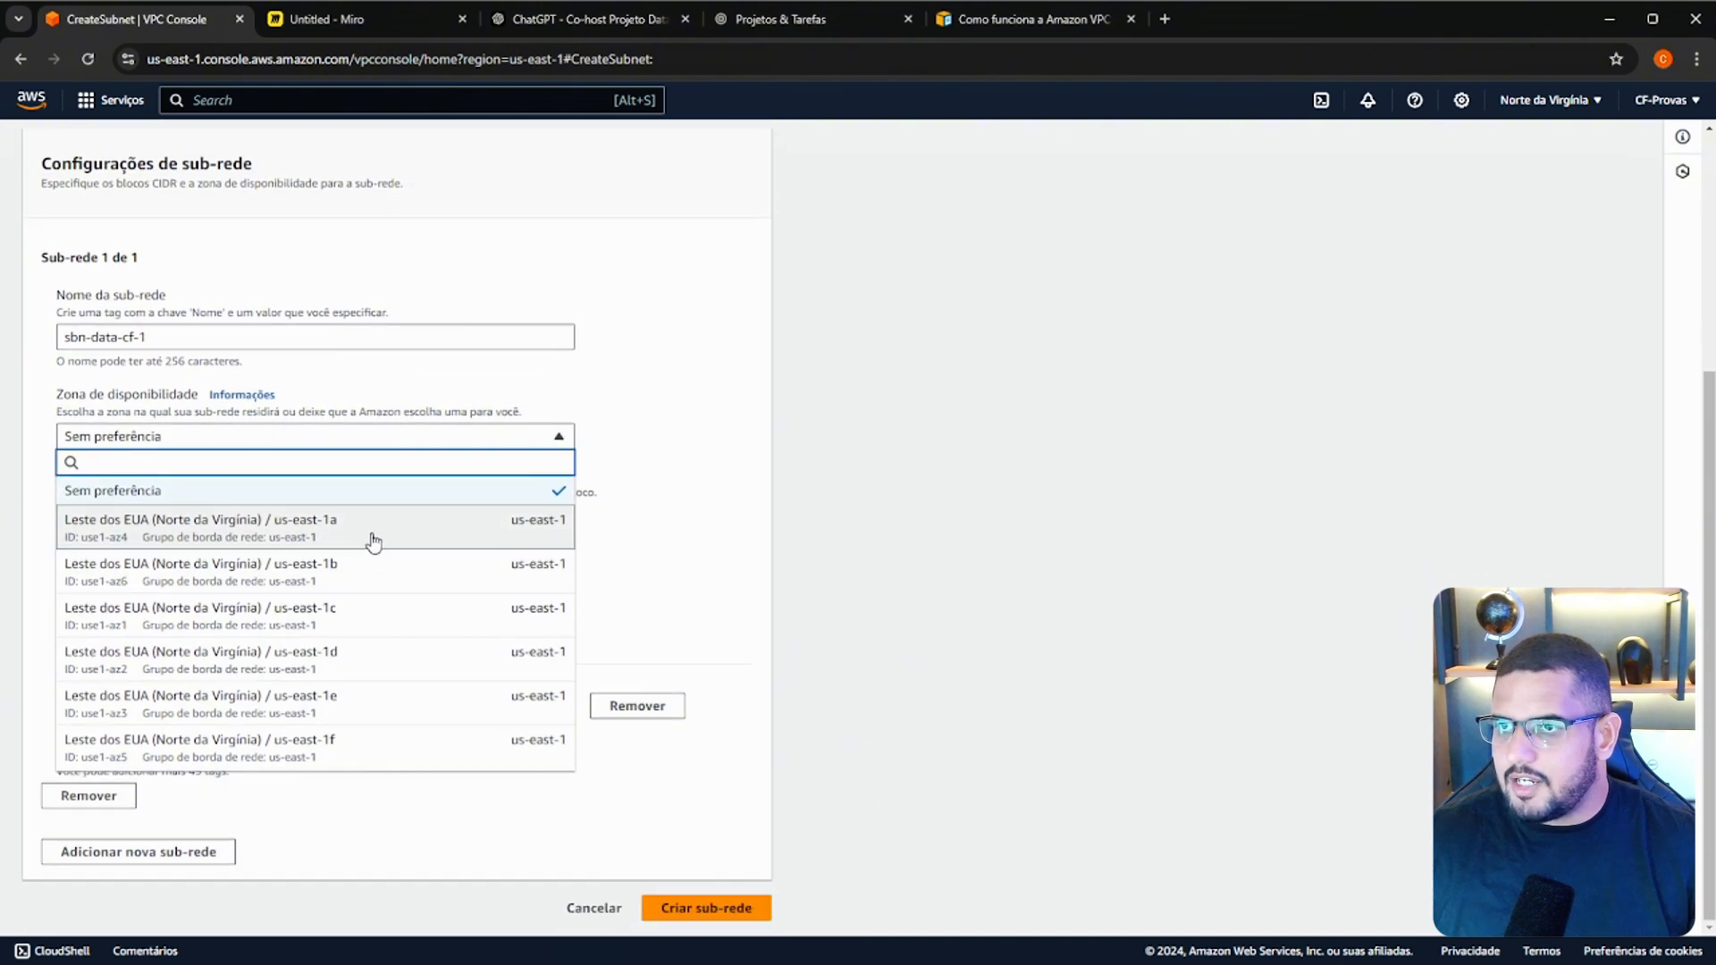
click(373, 528)
click(154, 521)
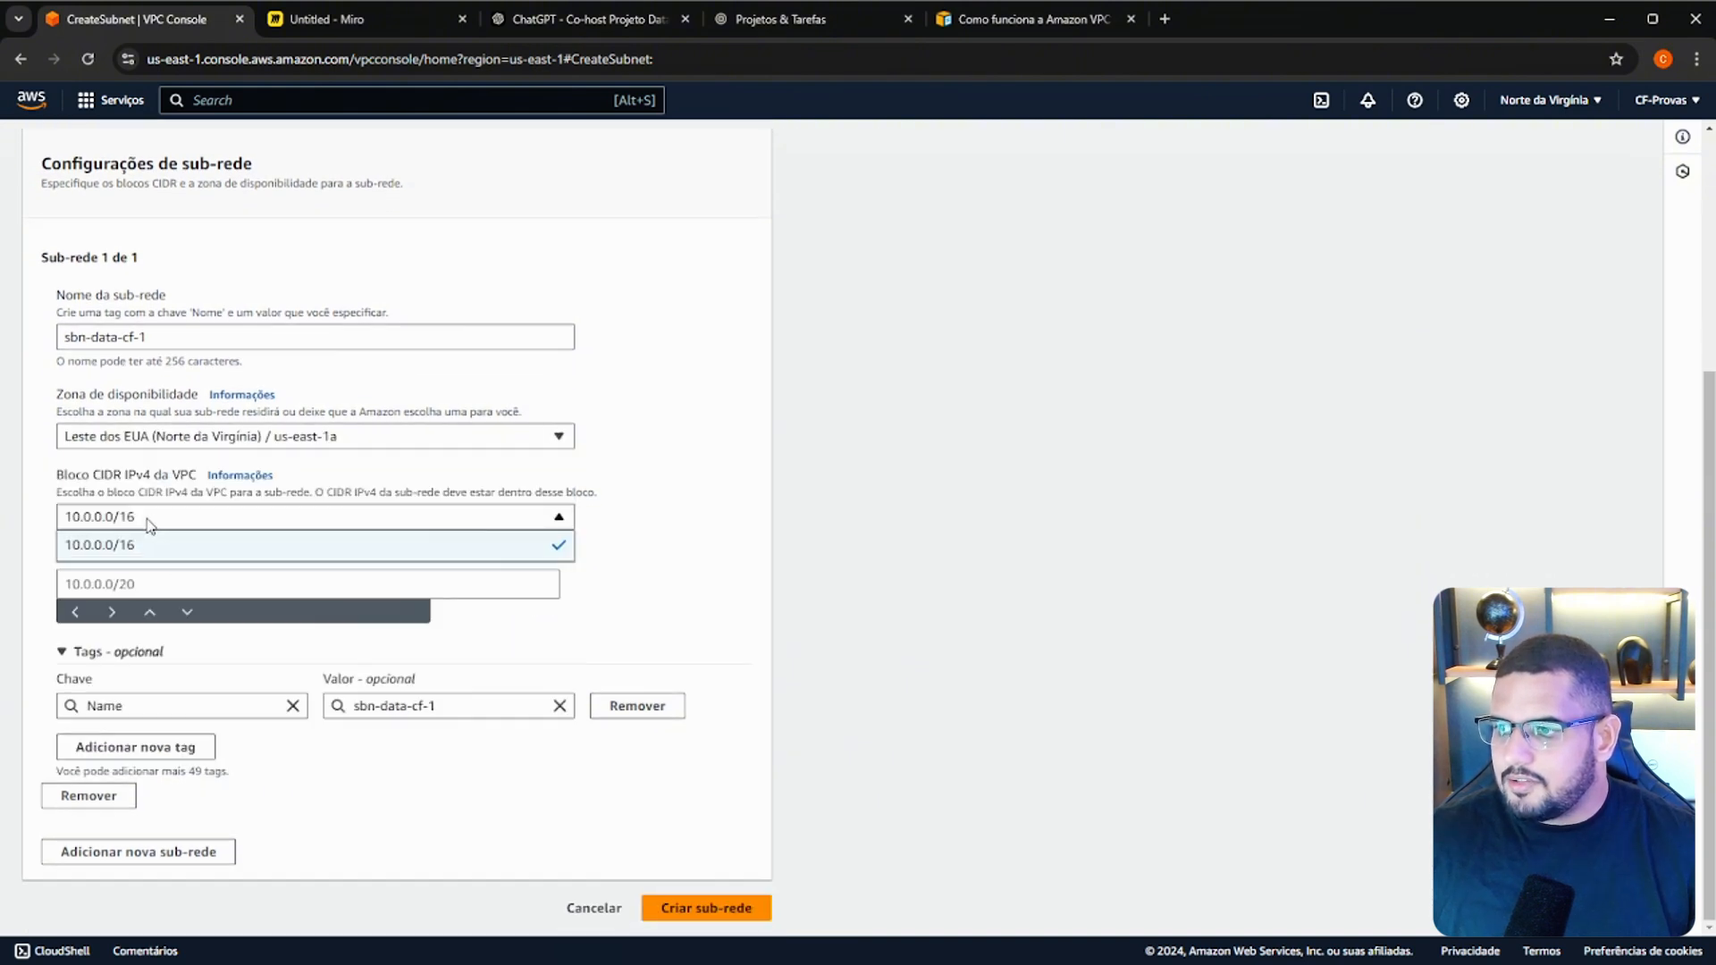
click(152, 530)
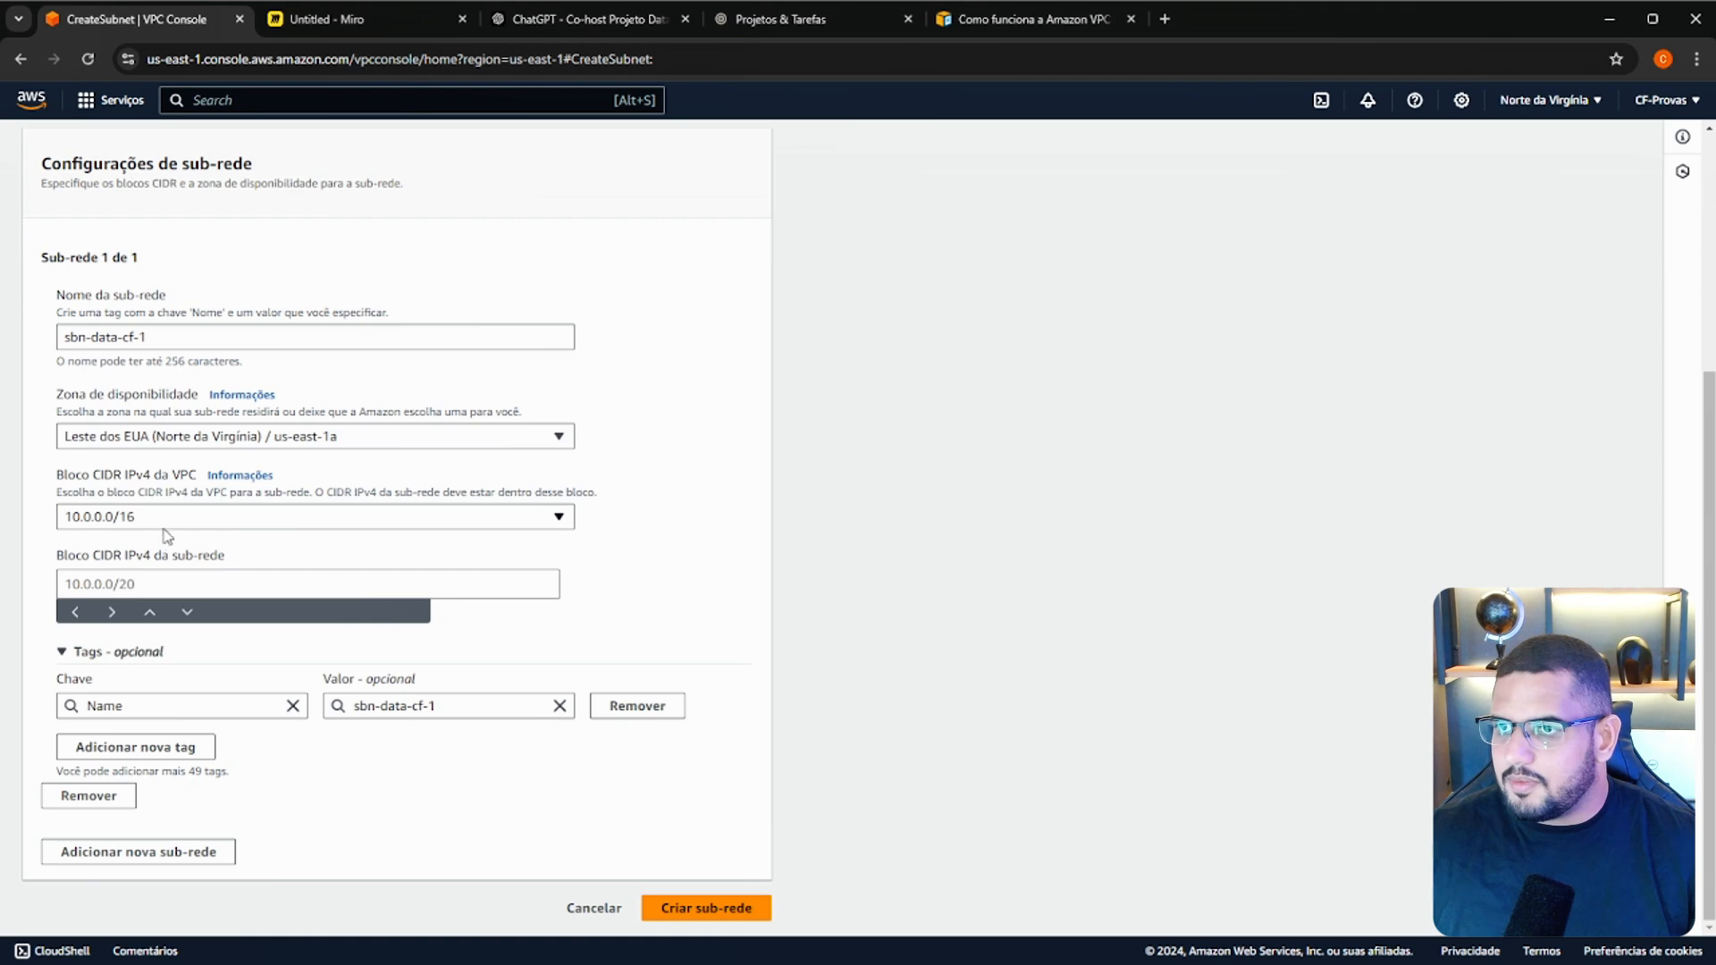
Enter 10.0.0.1/24 as the first subnet's IPv4 CIDR block and check how many IPs it provides.
click(141, 581)
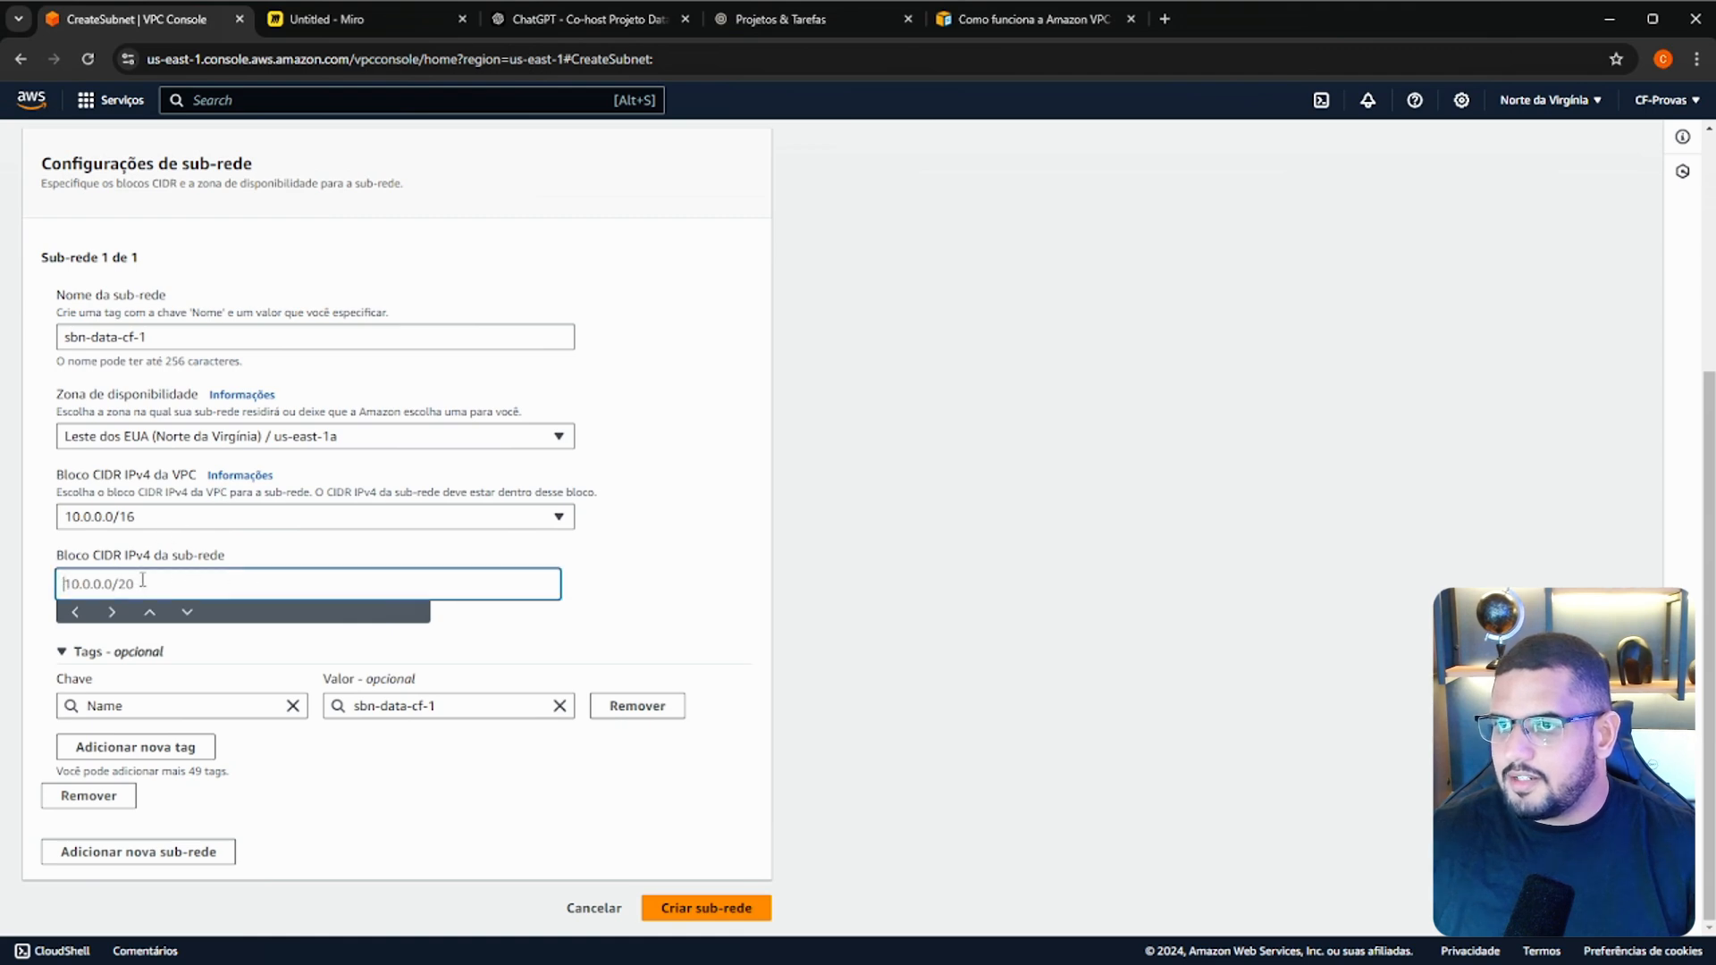
text(10.0.0.1)
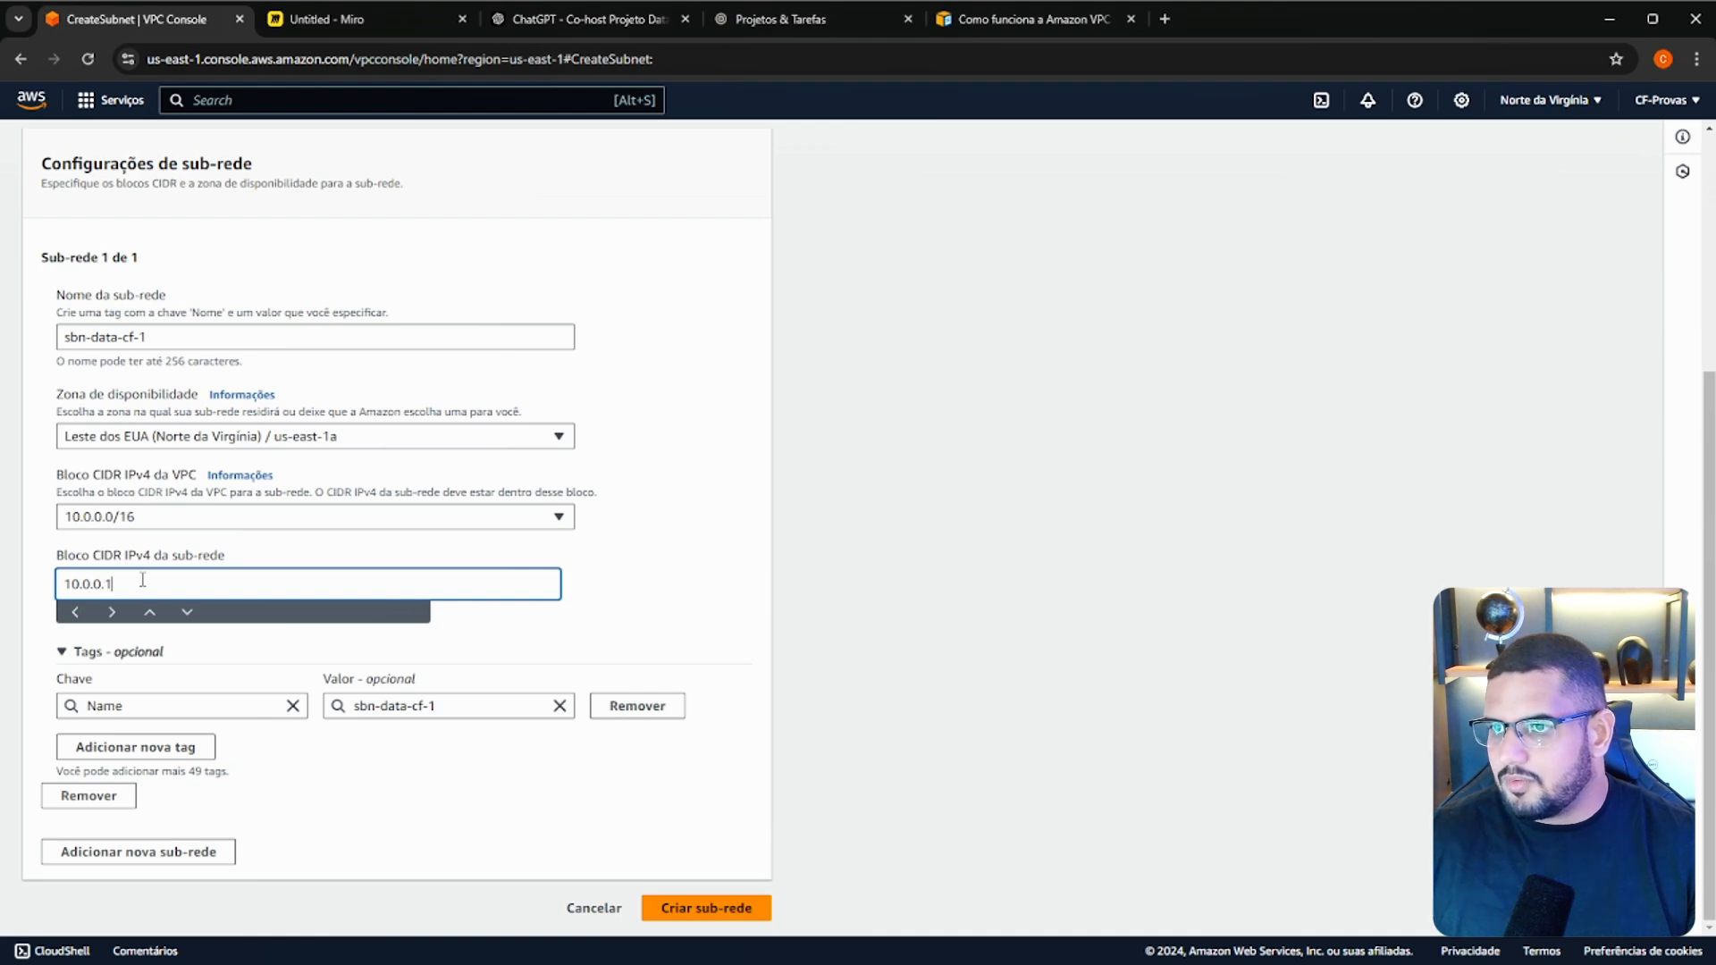
text(/24)
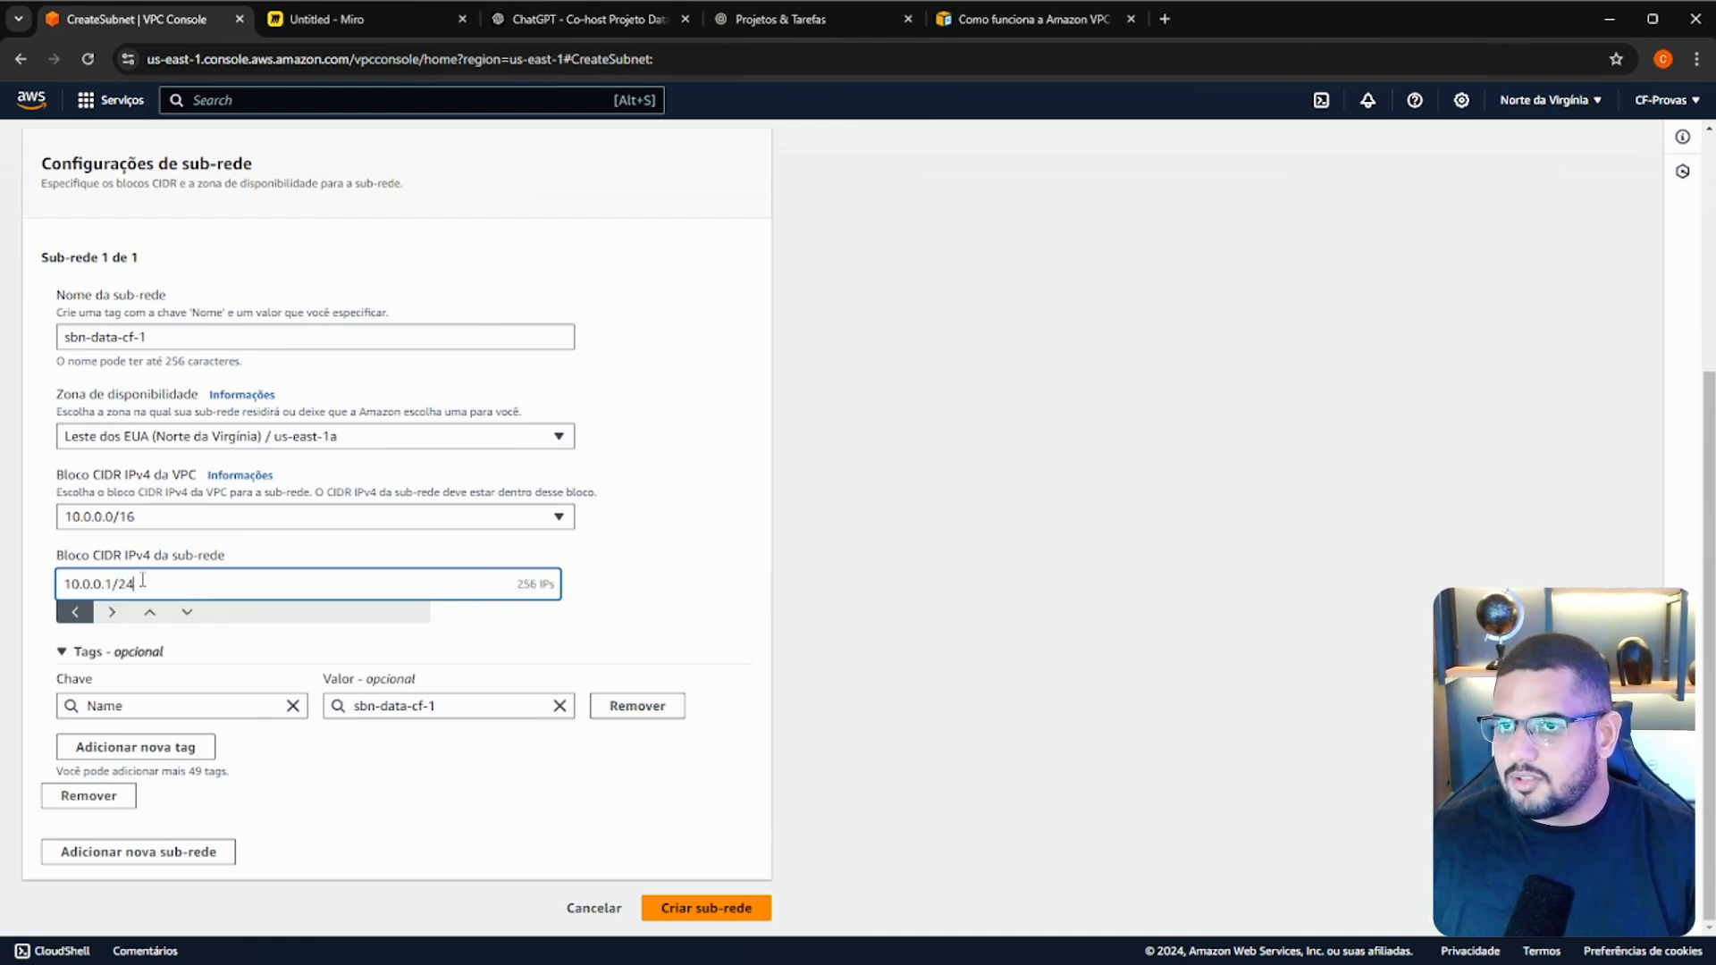
click(523, 619)
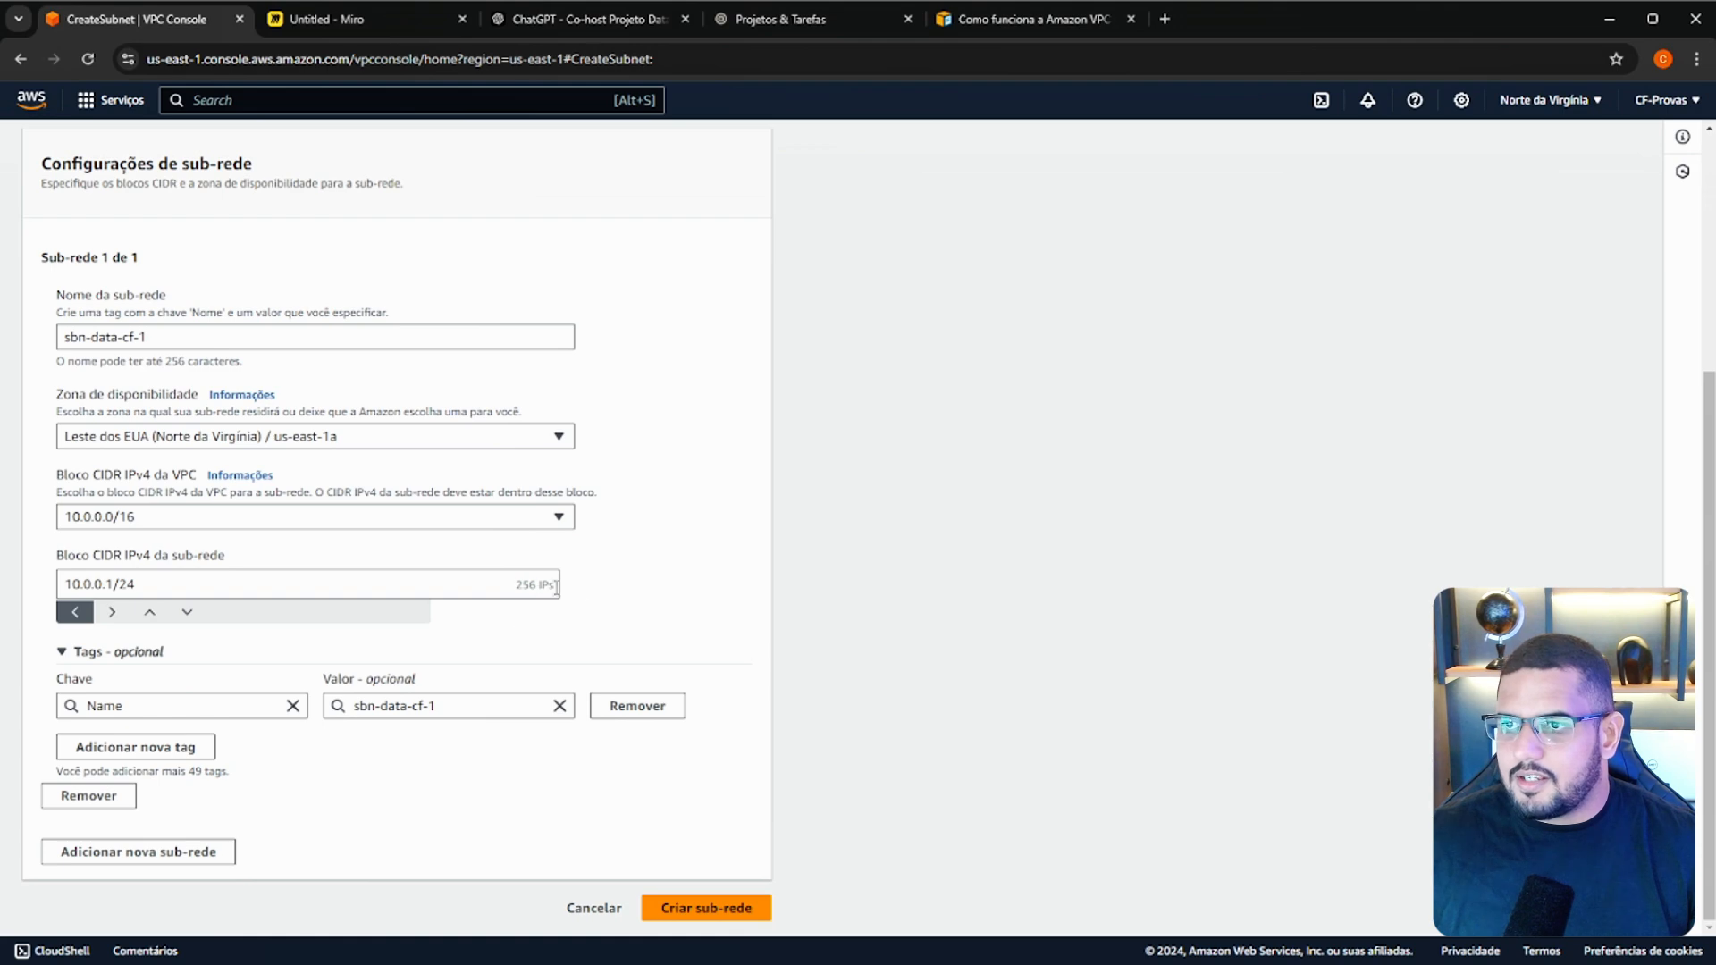
triple_click(540, 584)
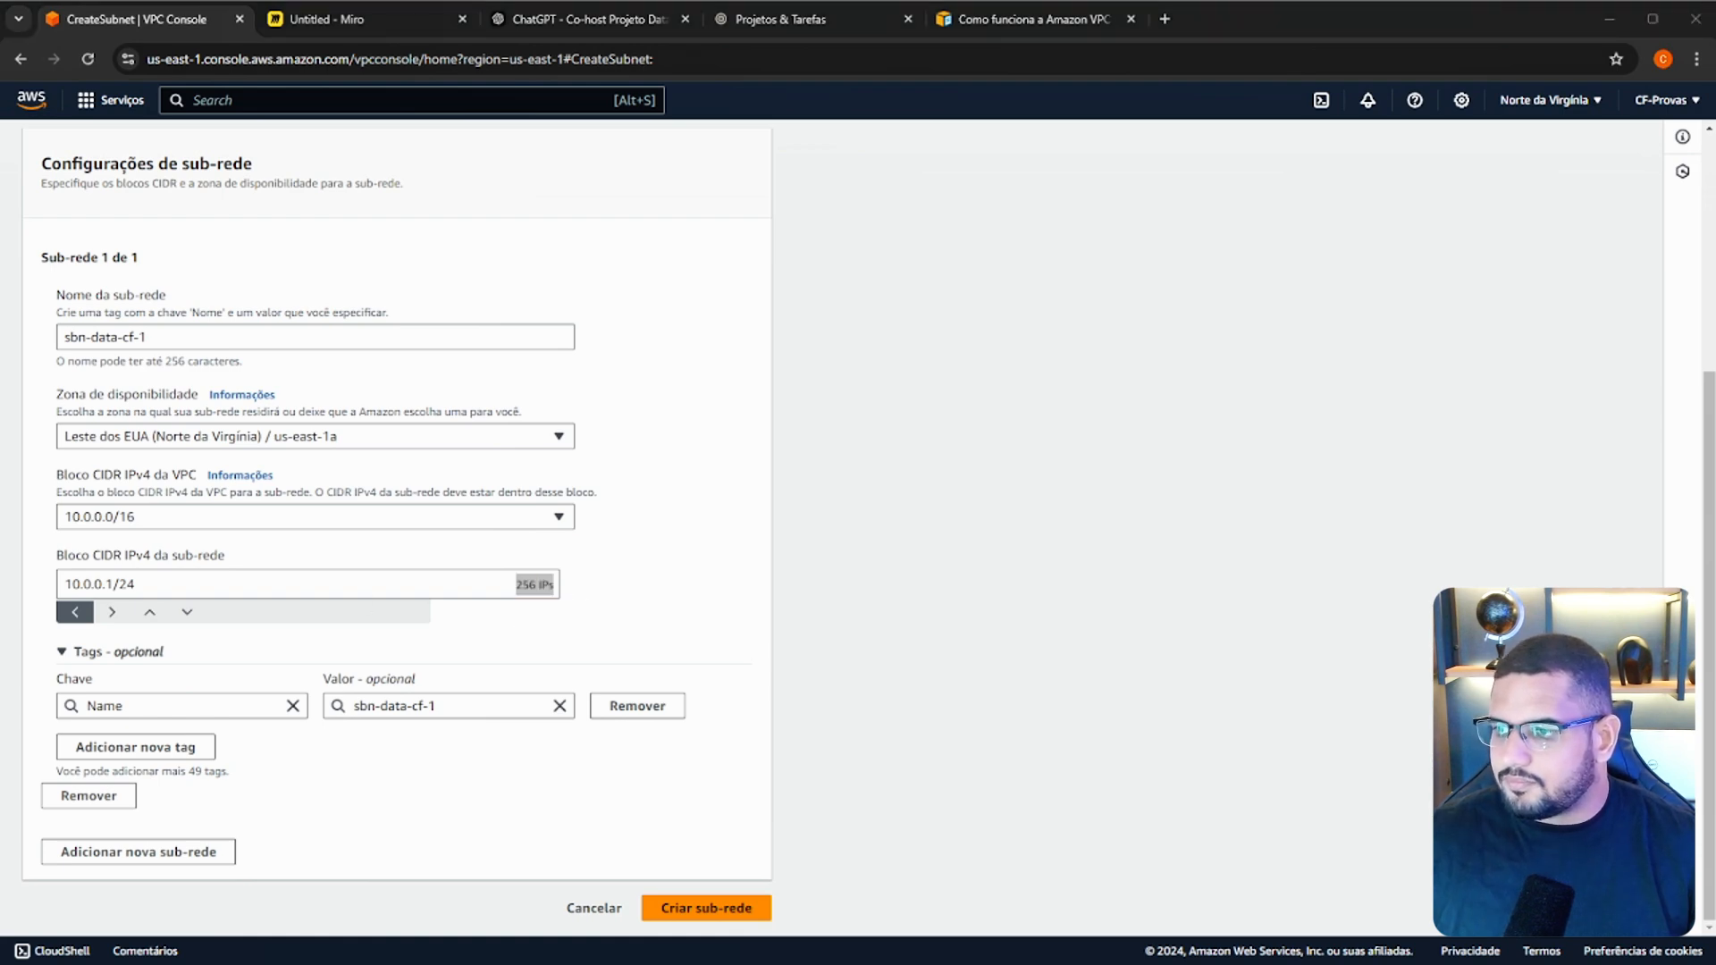
Correct the first subnet's IPv4 CIDR block to 10.0.1.0/24 and review the entry.
click(101, 583)
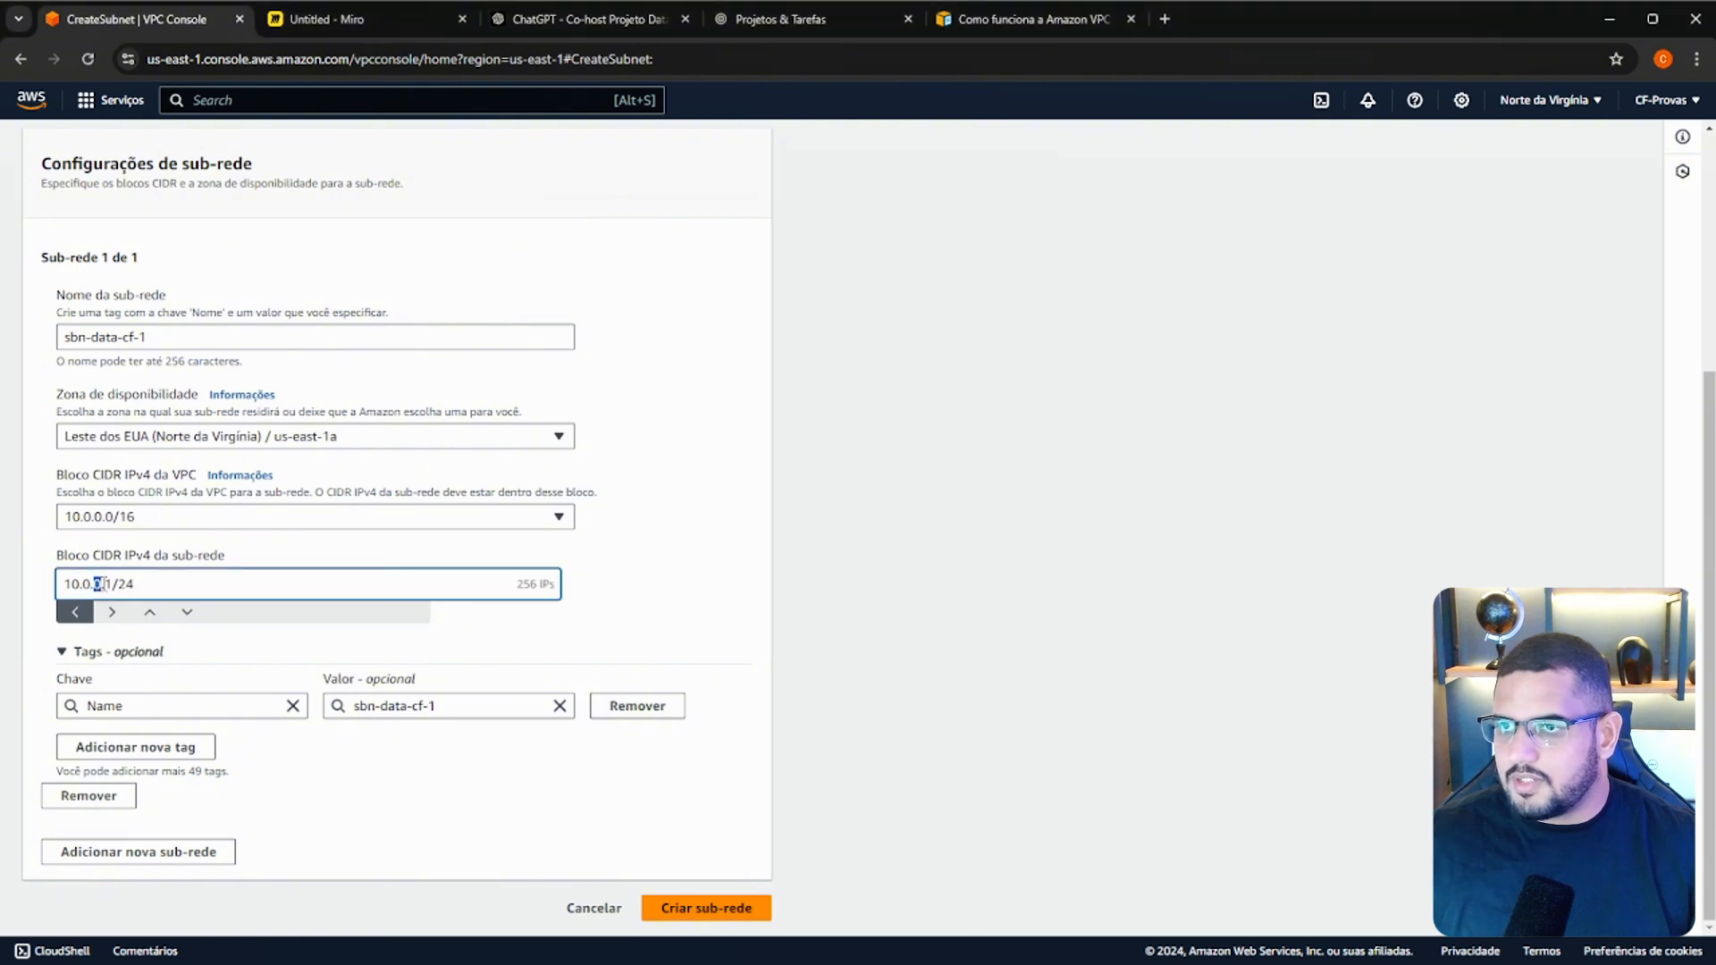
text(1)
key(BackSpace)
text(0)
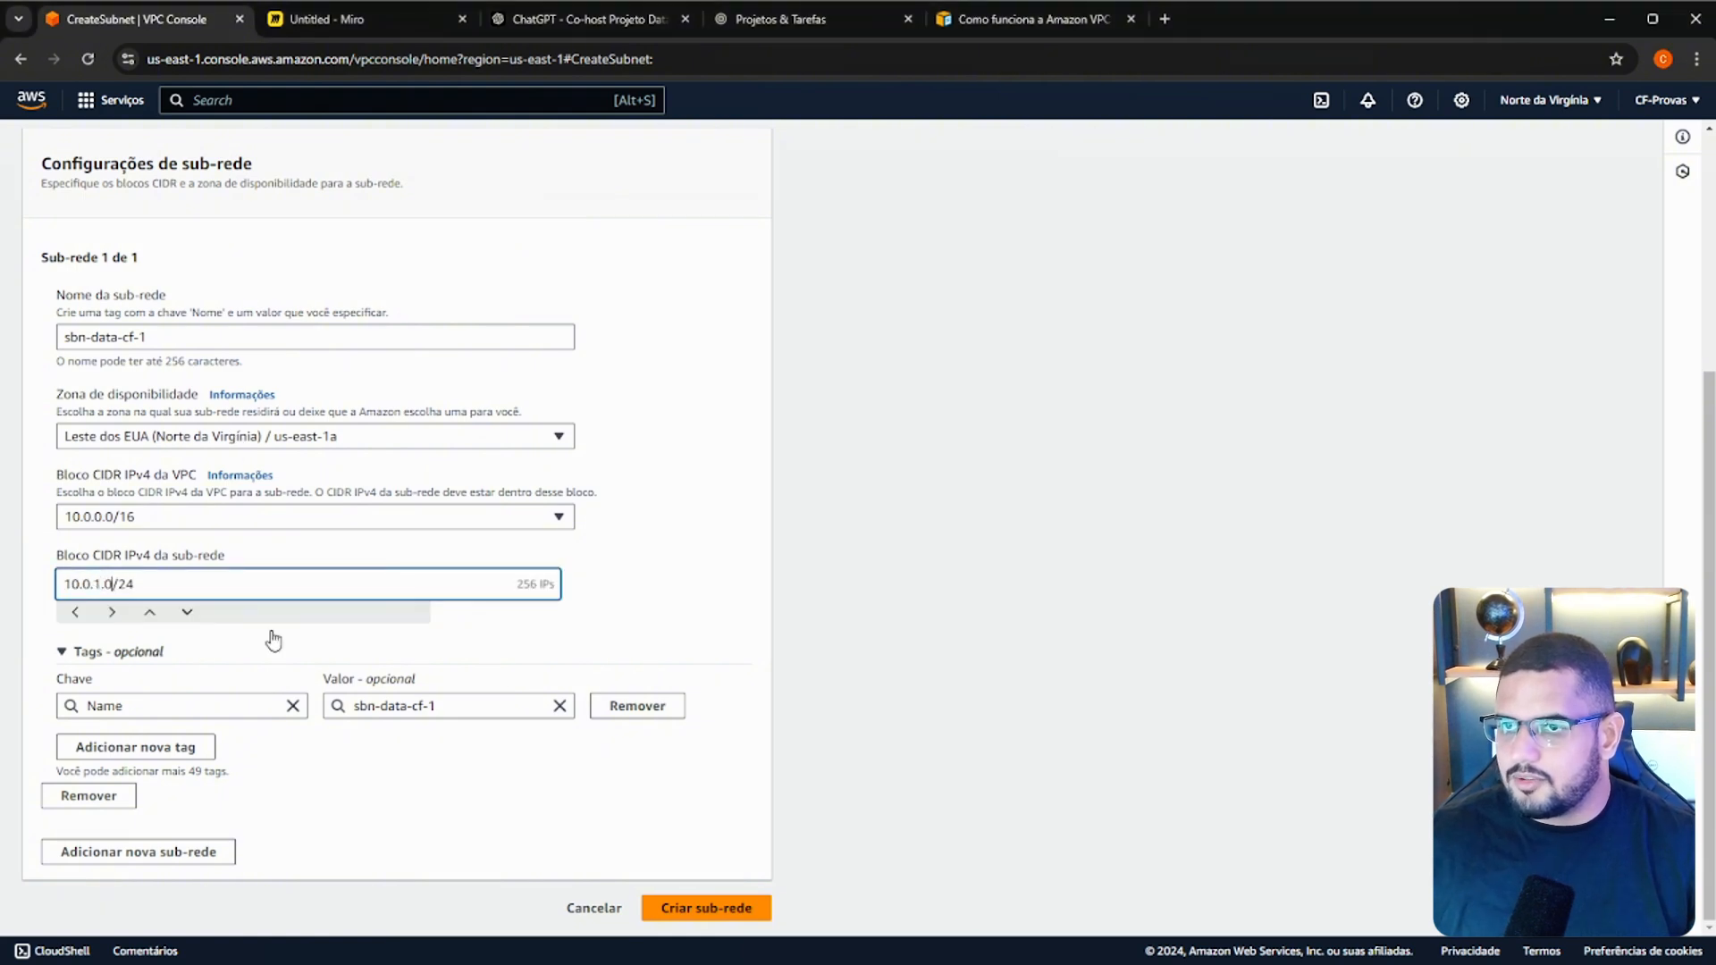
click(648, 619)
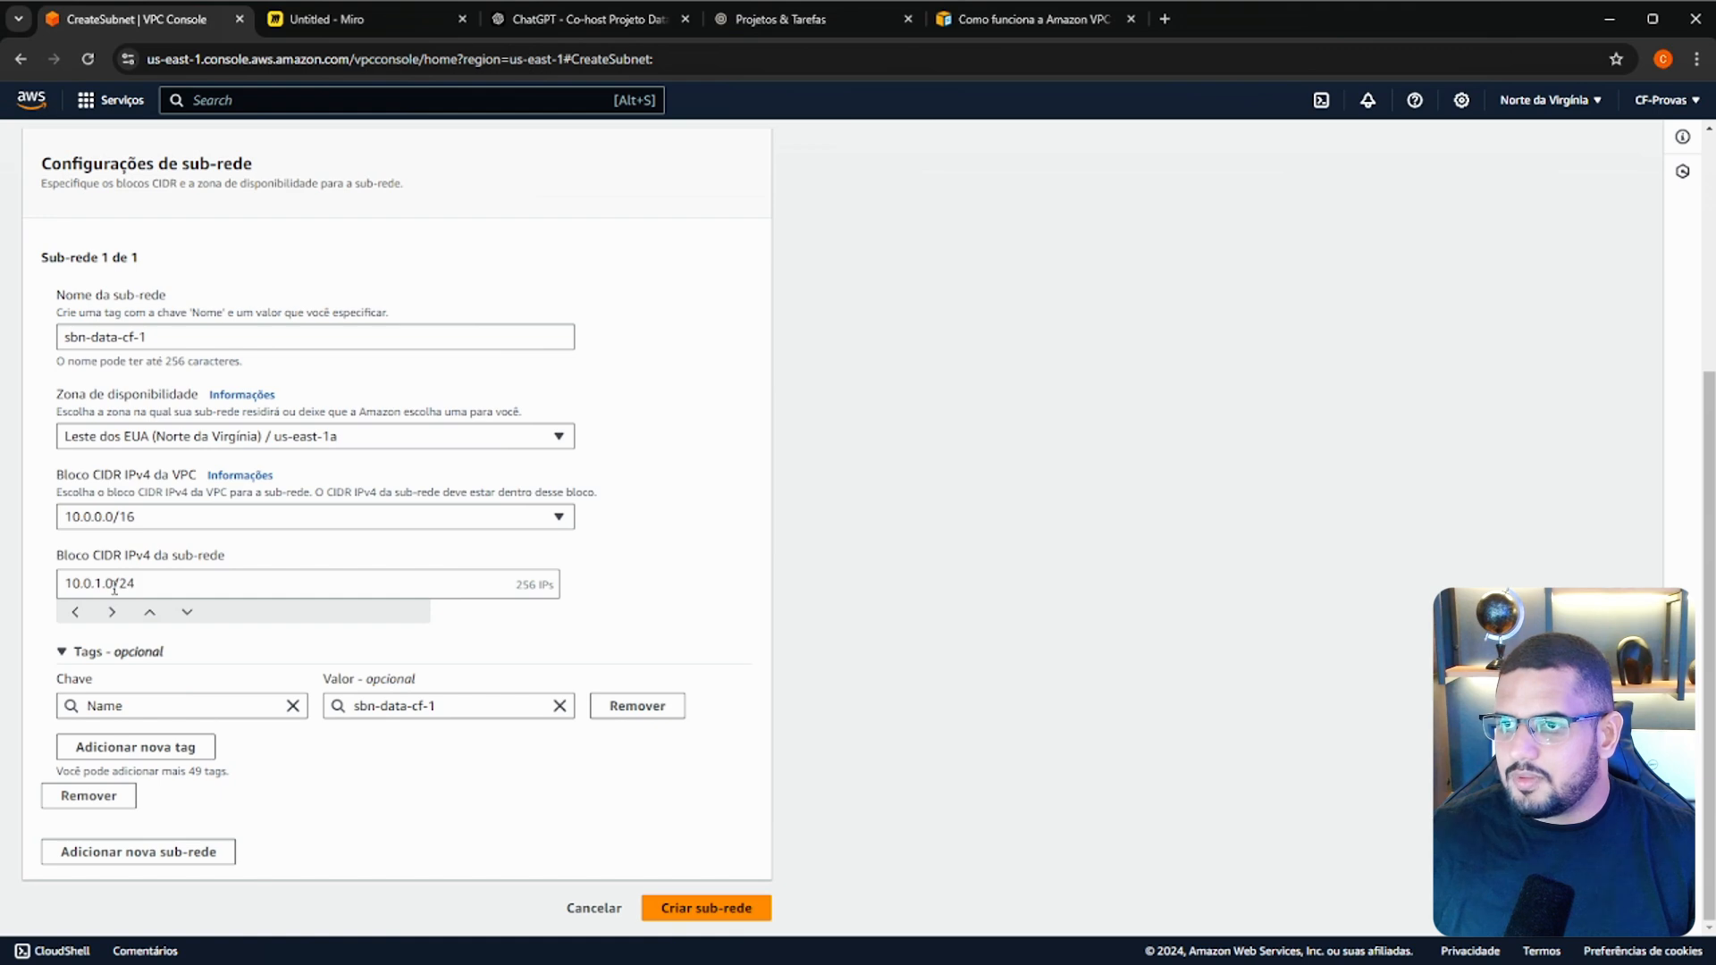
triple_click(212, 585)
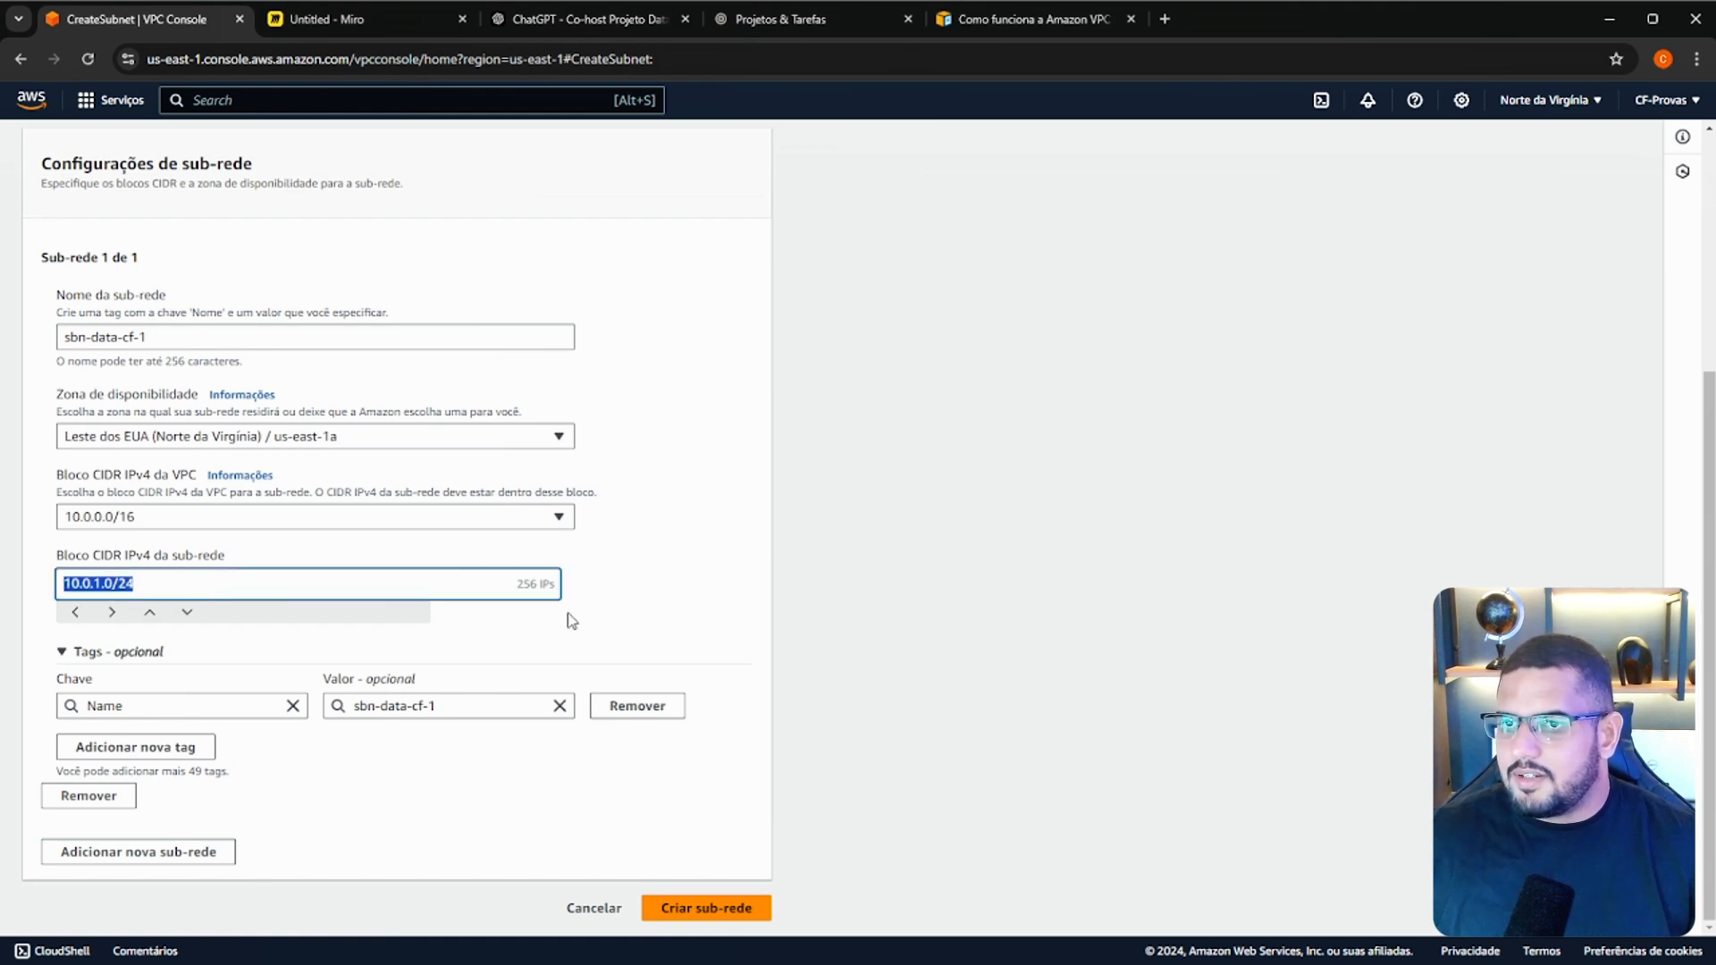
scroll(352, 483, up, 2)
scroll(268, 479, down, 3)
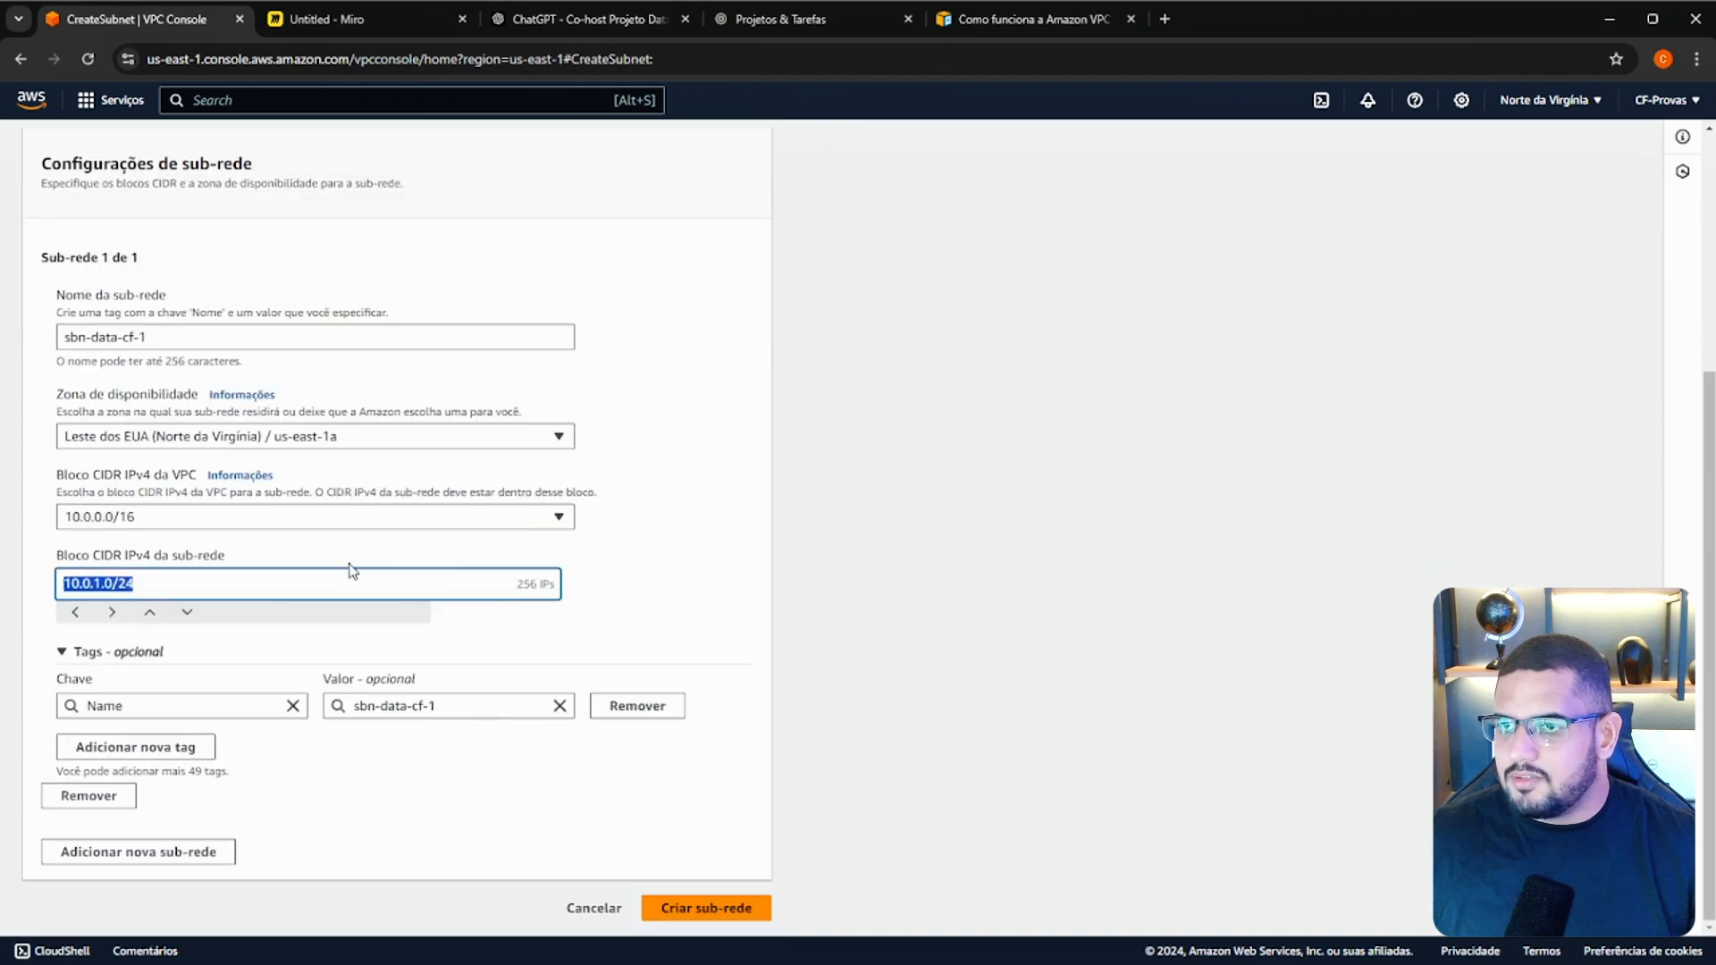
click(611, 823)
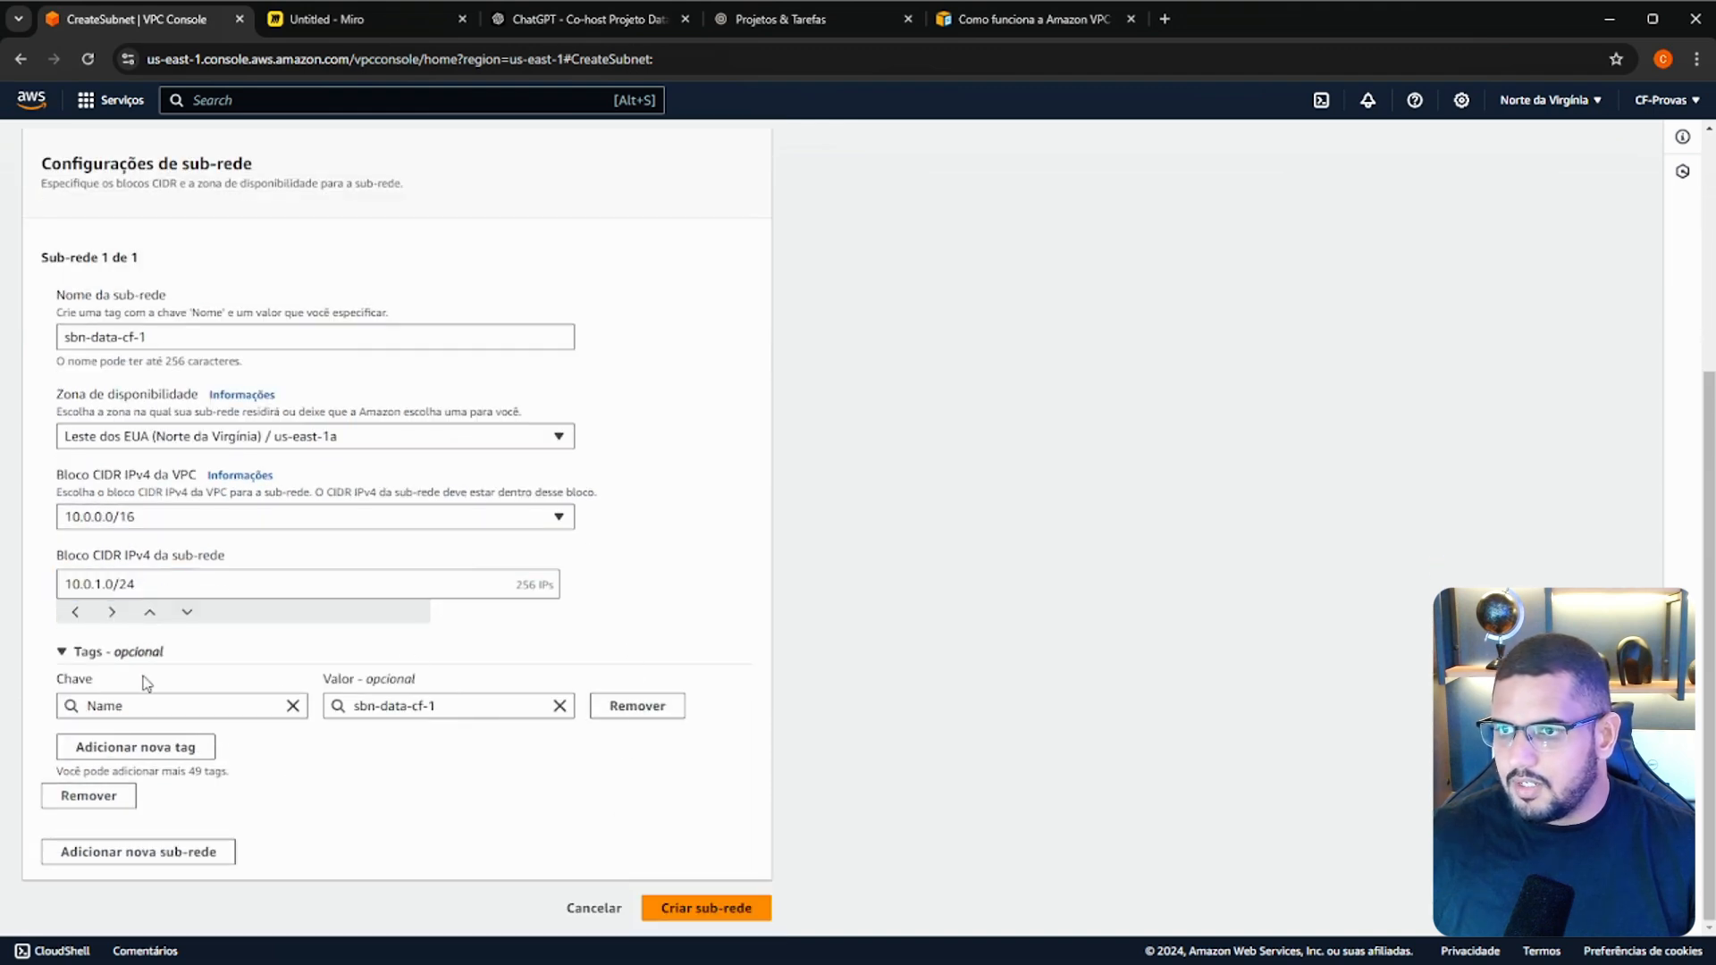
Add a second subnet and name it sbn-data-cf-2, reusing a copy of the first subnet's name.
click(170, 852)
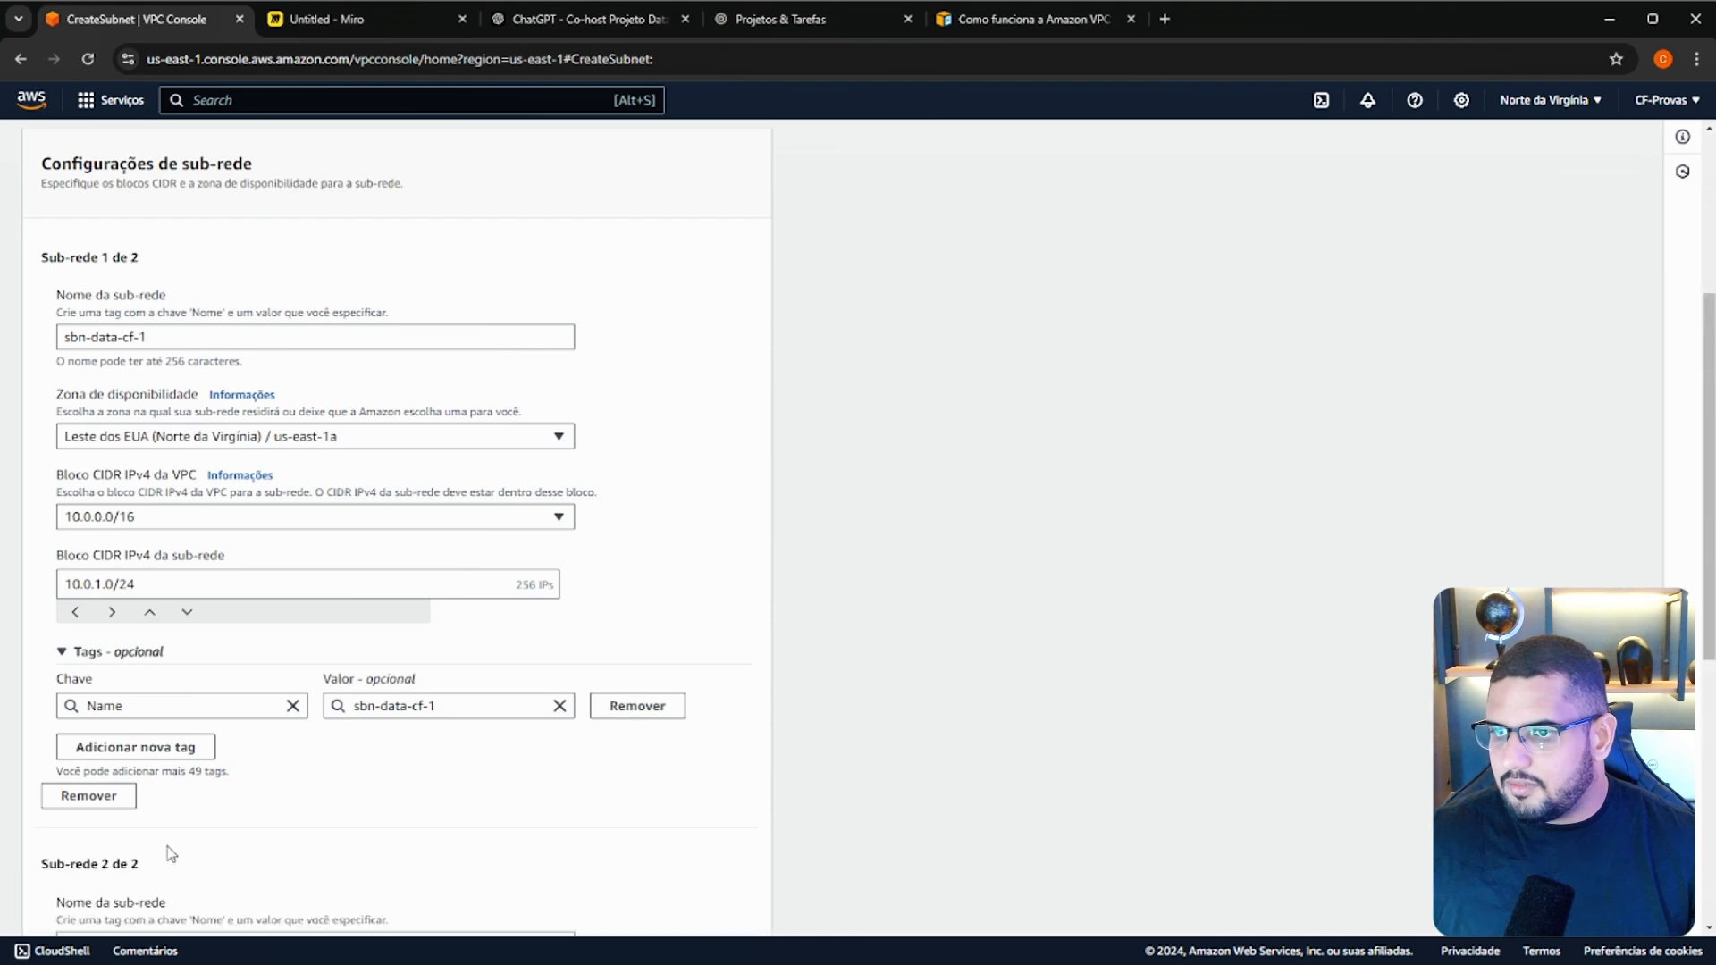
scroll(180, 570, down, 3)
scroll(207, 538, up, 5)
click(153, 524)
key(ctrl+a)
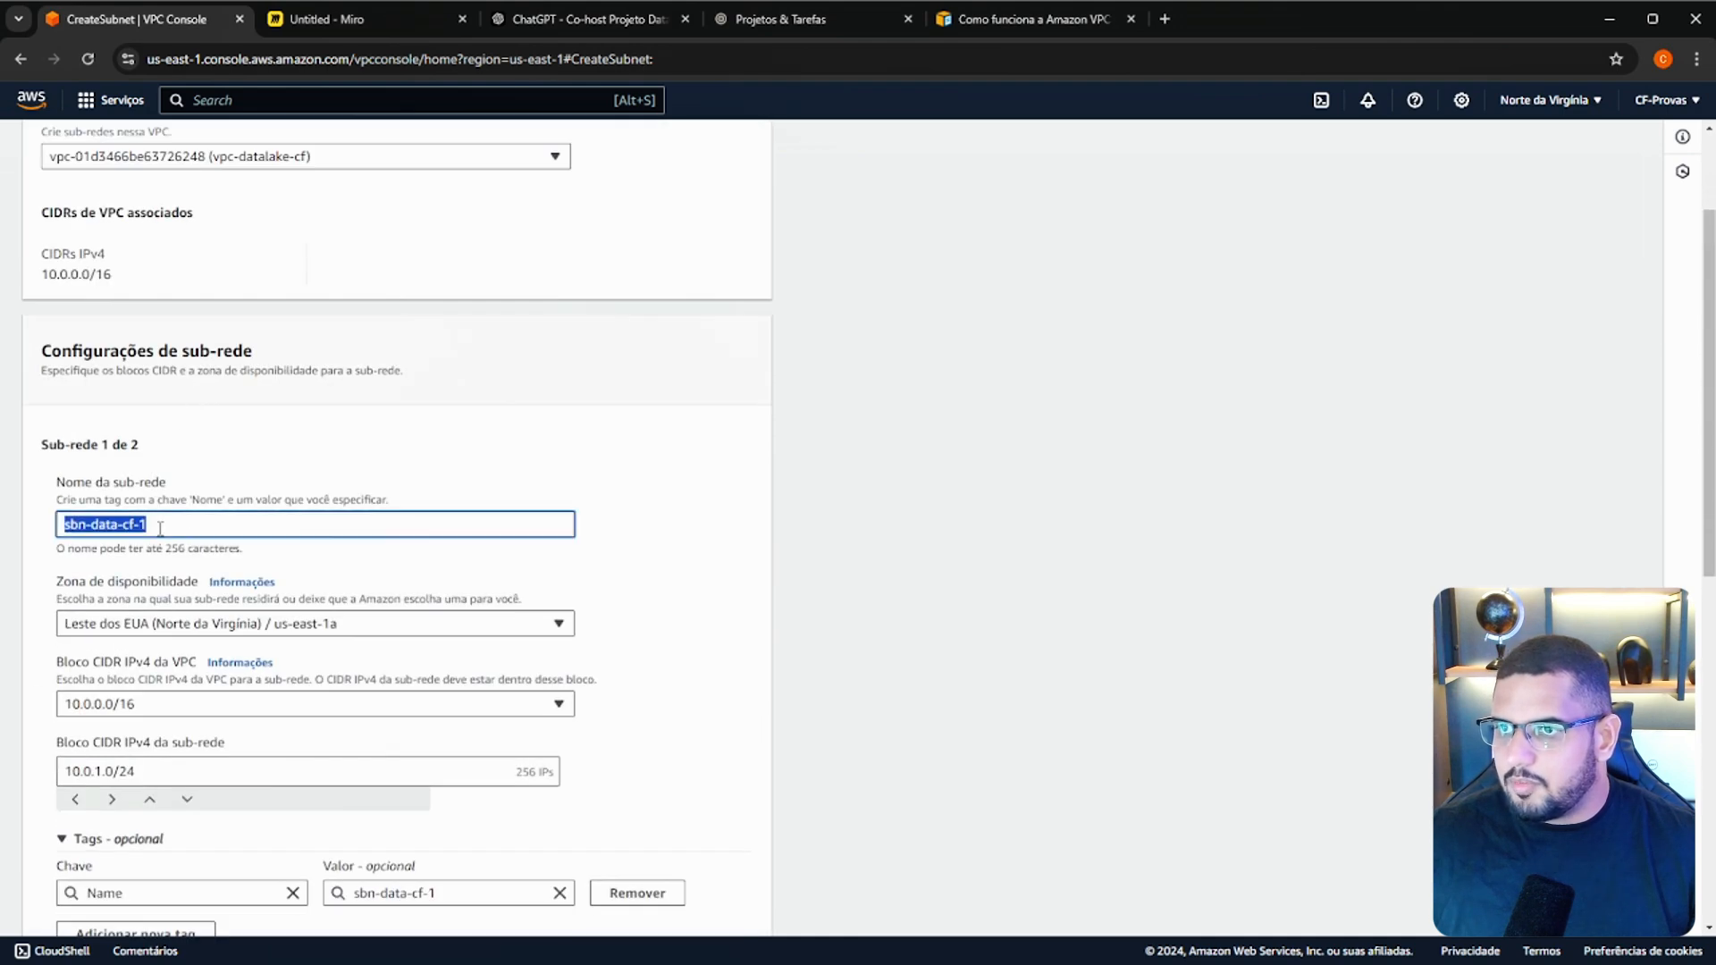
key(ctrl+c)
scroll(179, 536, down, 6)
click(181, 572)
key(ctrl+v)
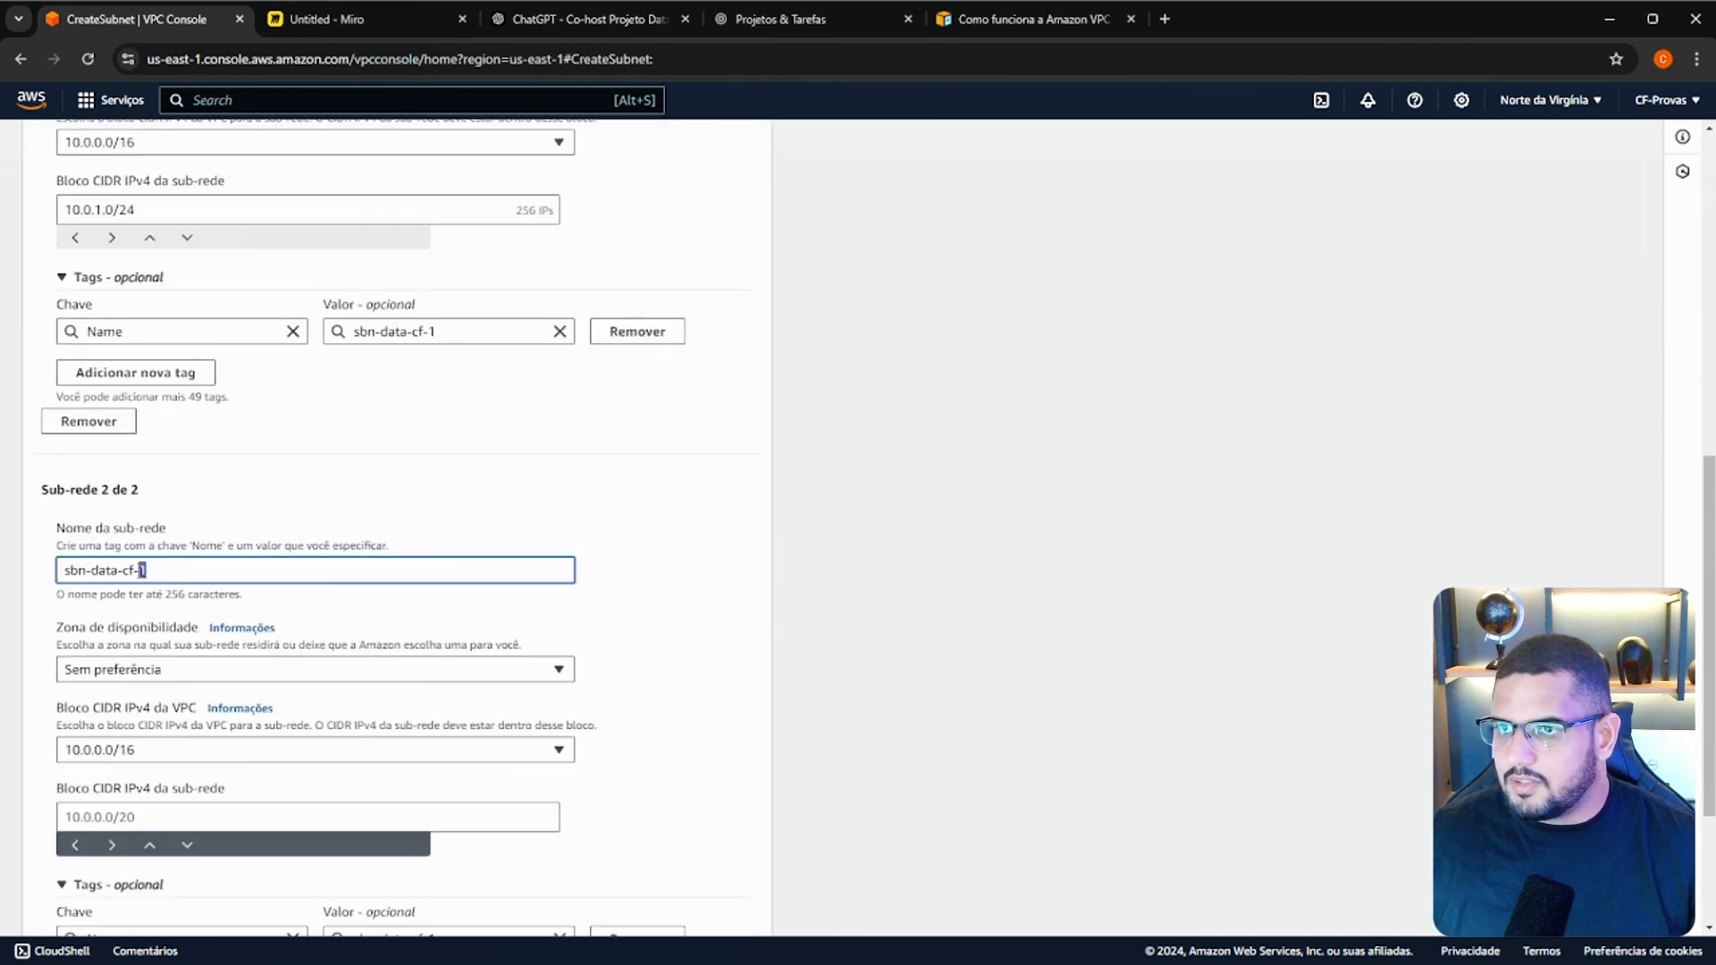
Place the second subnet in availability zone us-east-1b and set its IPv4 CIDR block to 10.0.2.0/24.
click(172, 680)
click(268, 467)
scroll(224, 536, down, 2)
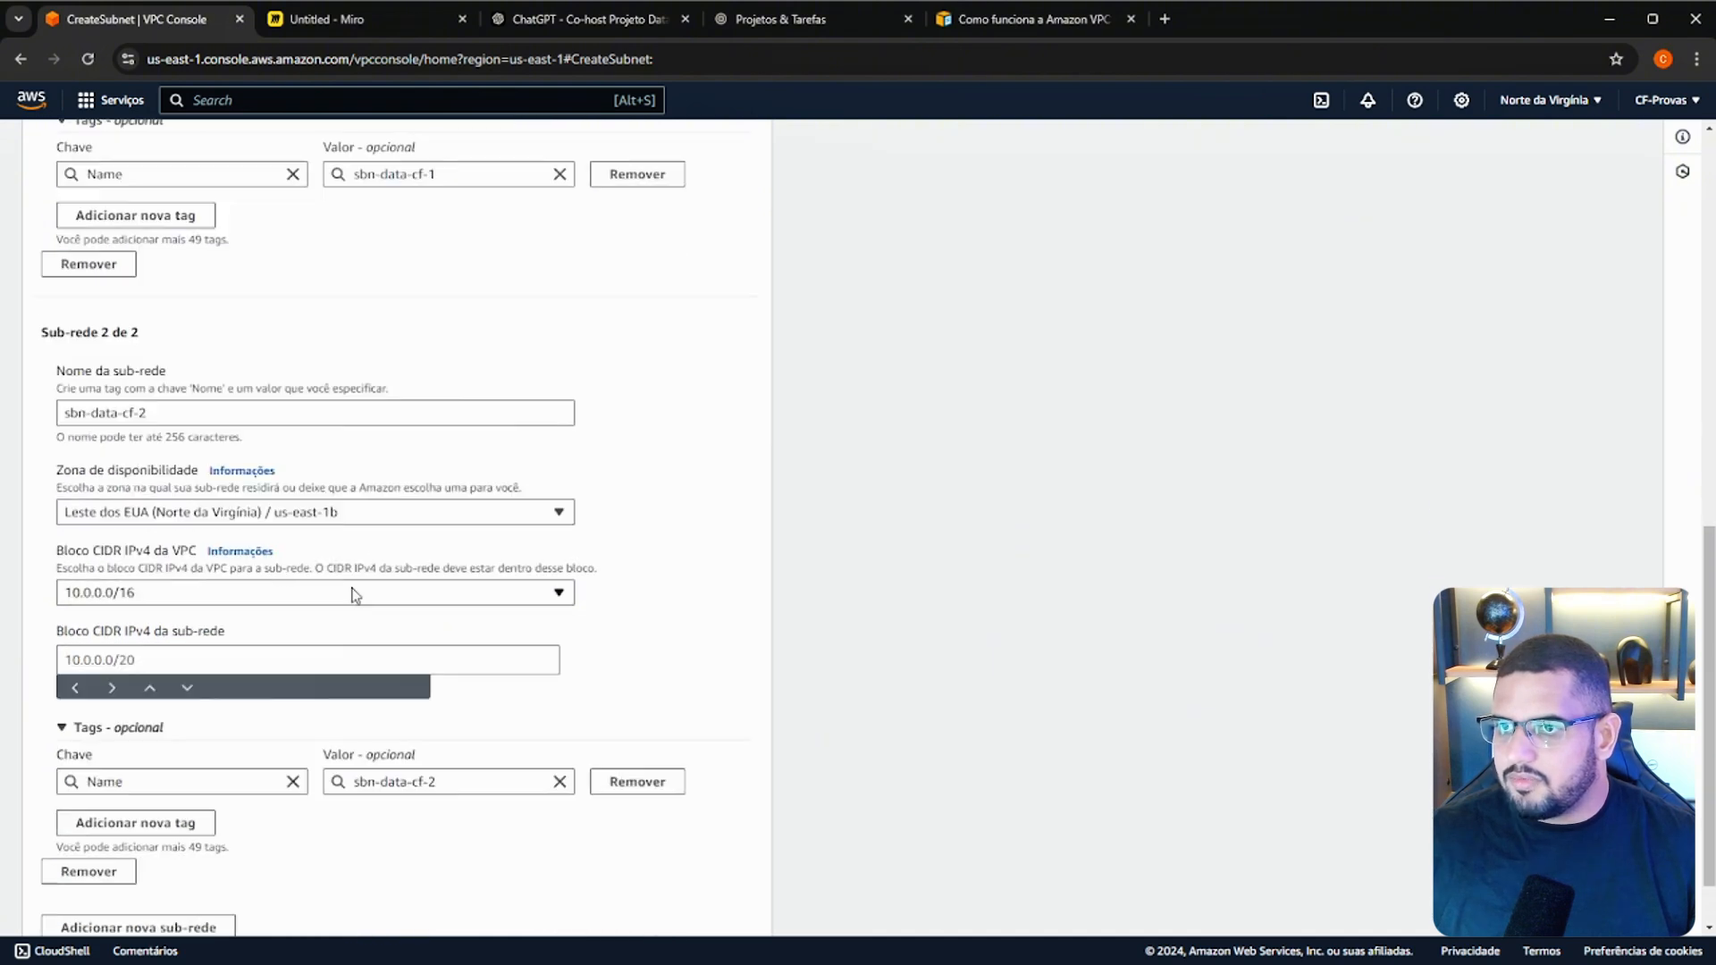
click(172, 563)
click(113, 631)
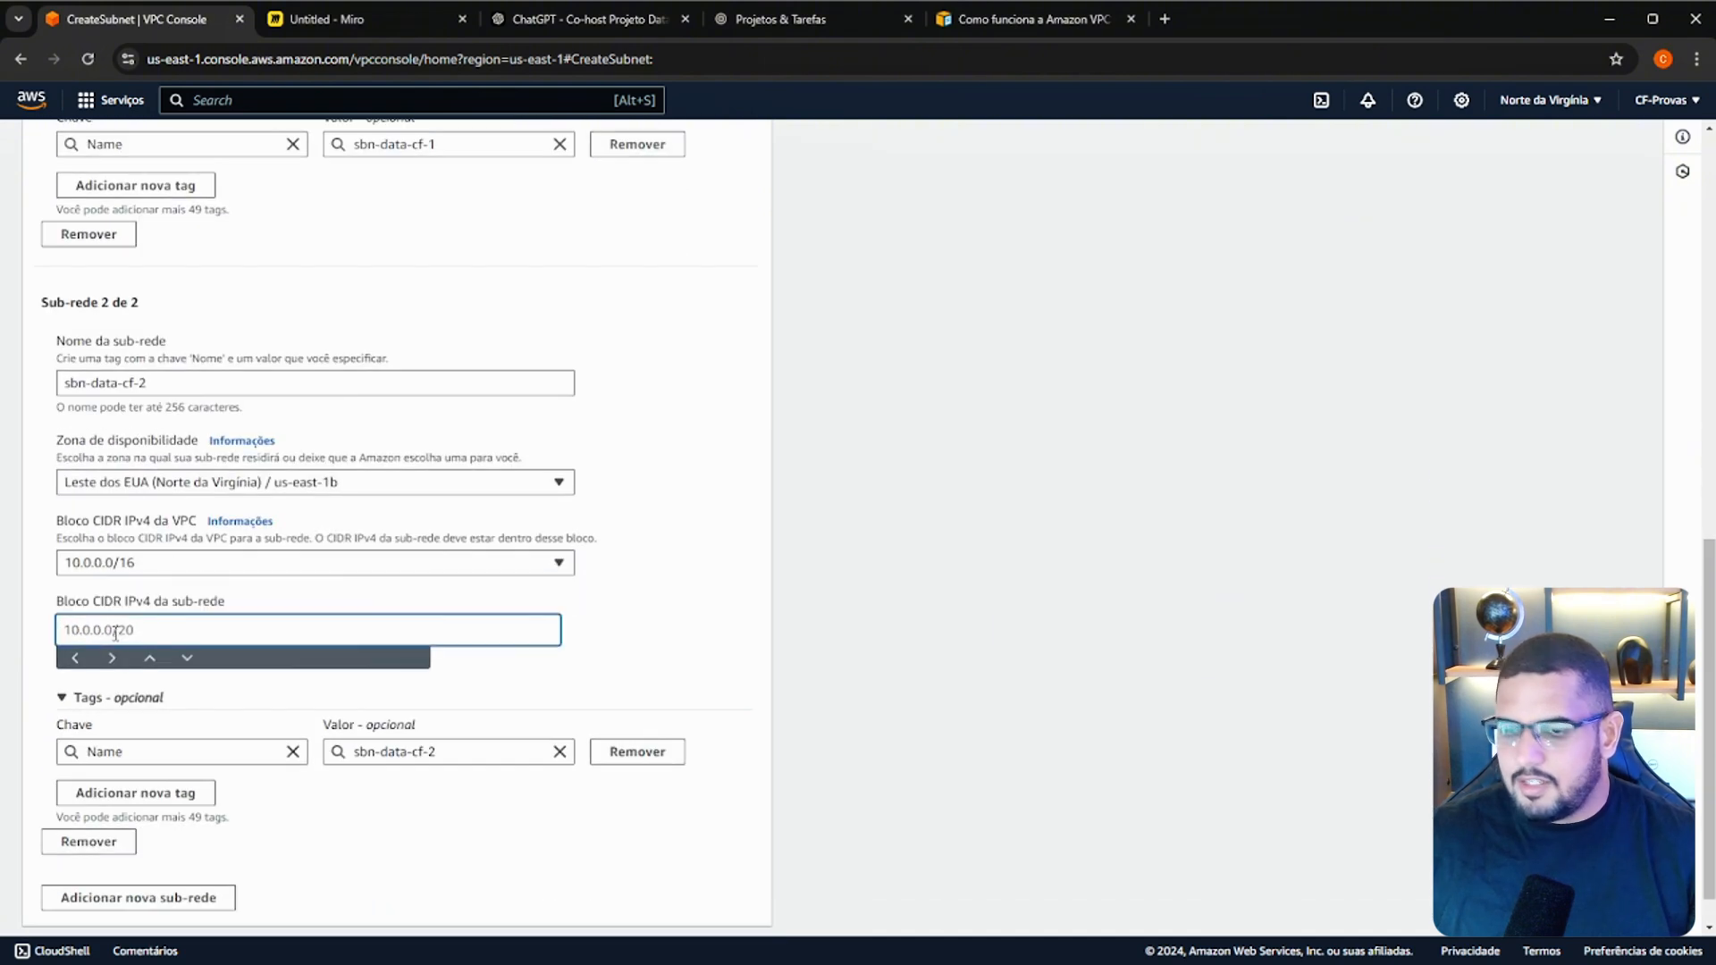
text(10.0.2.0)
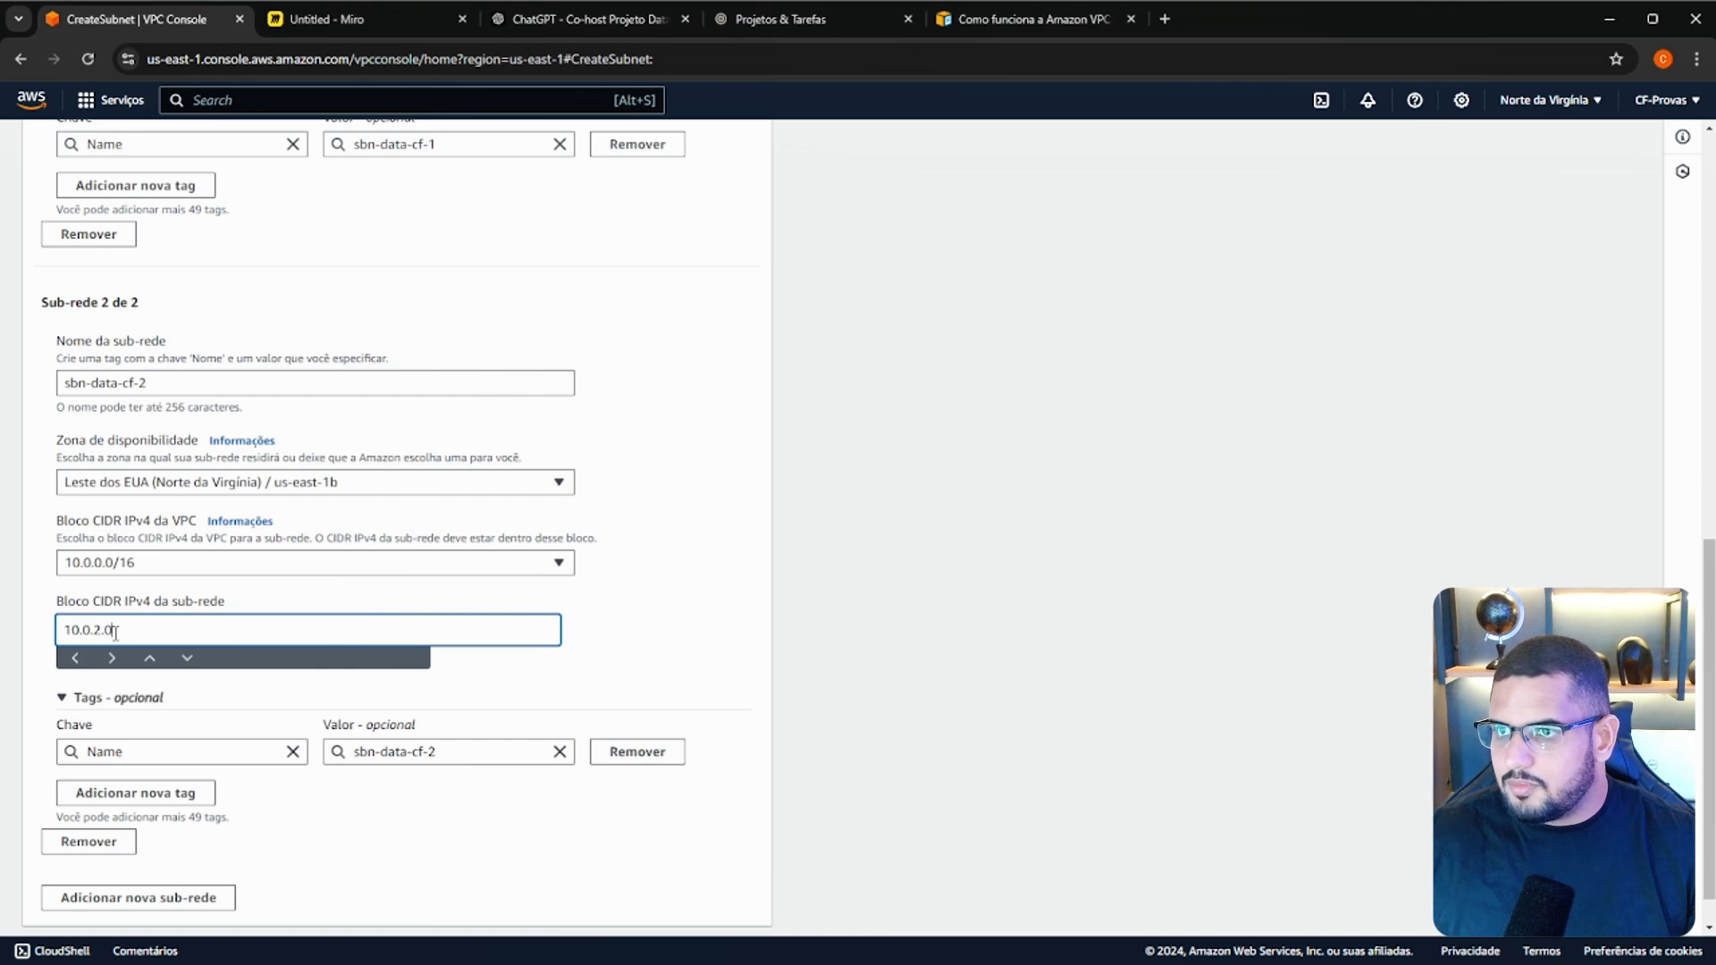
text(/24)
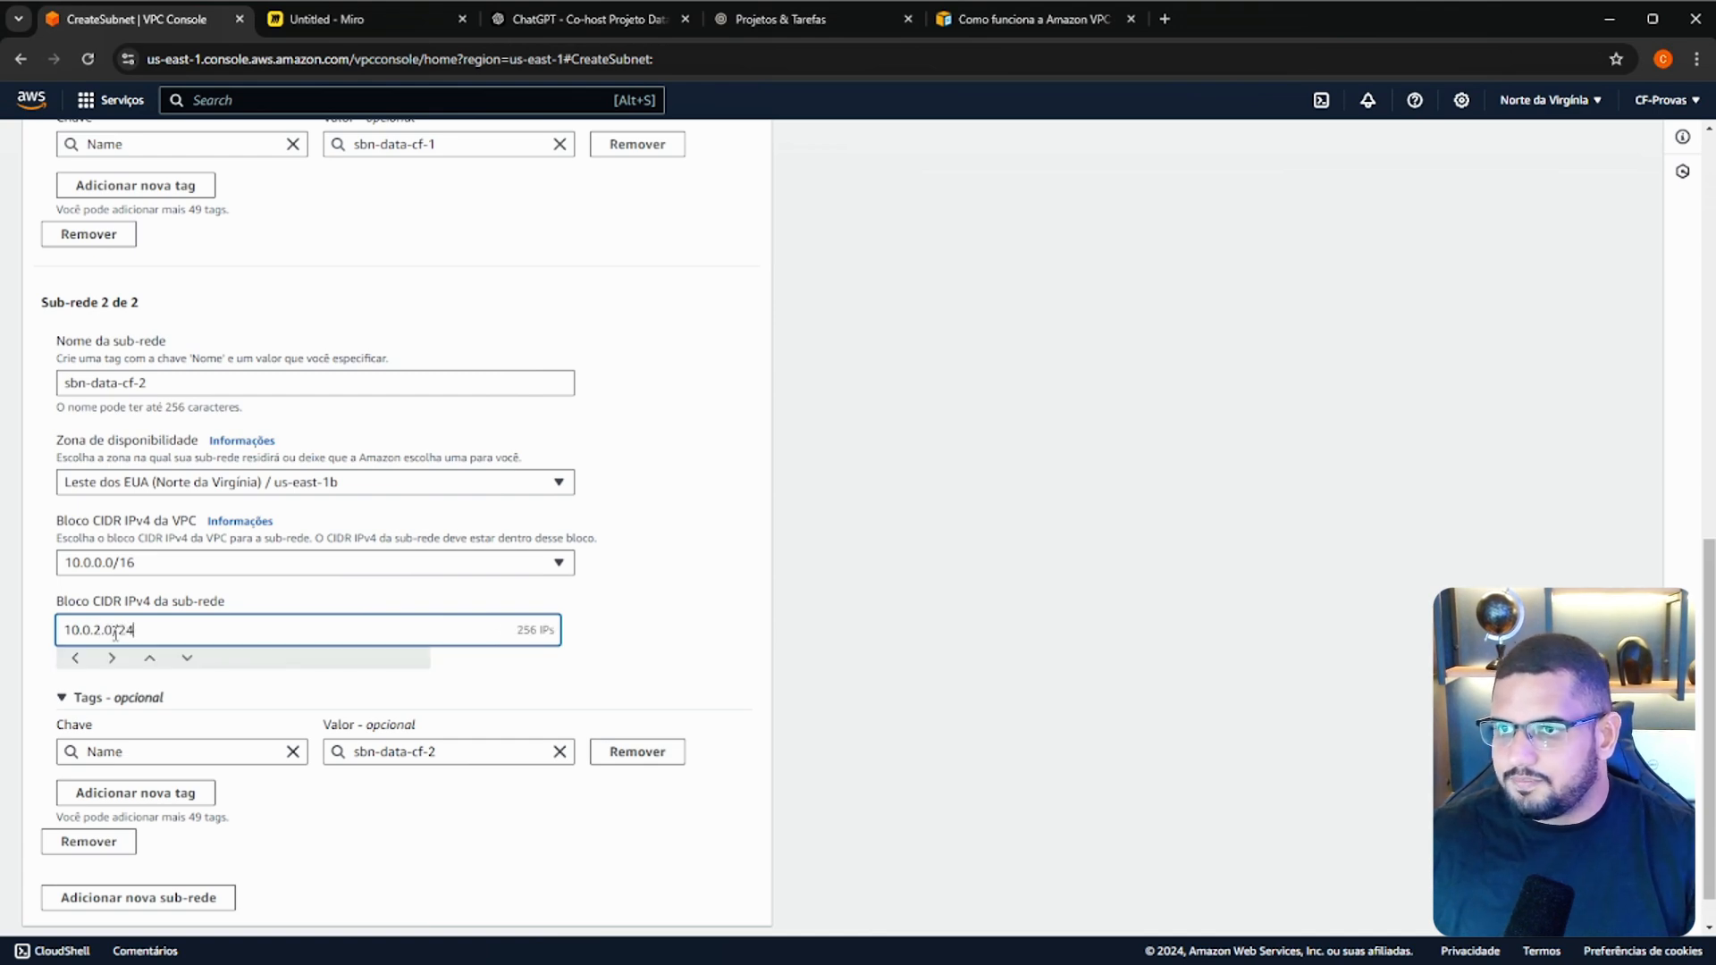
Add a third subnet and name it sbn-data-cf-3.
scroll(154, 667, down, 1)
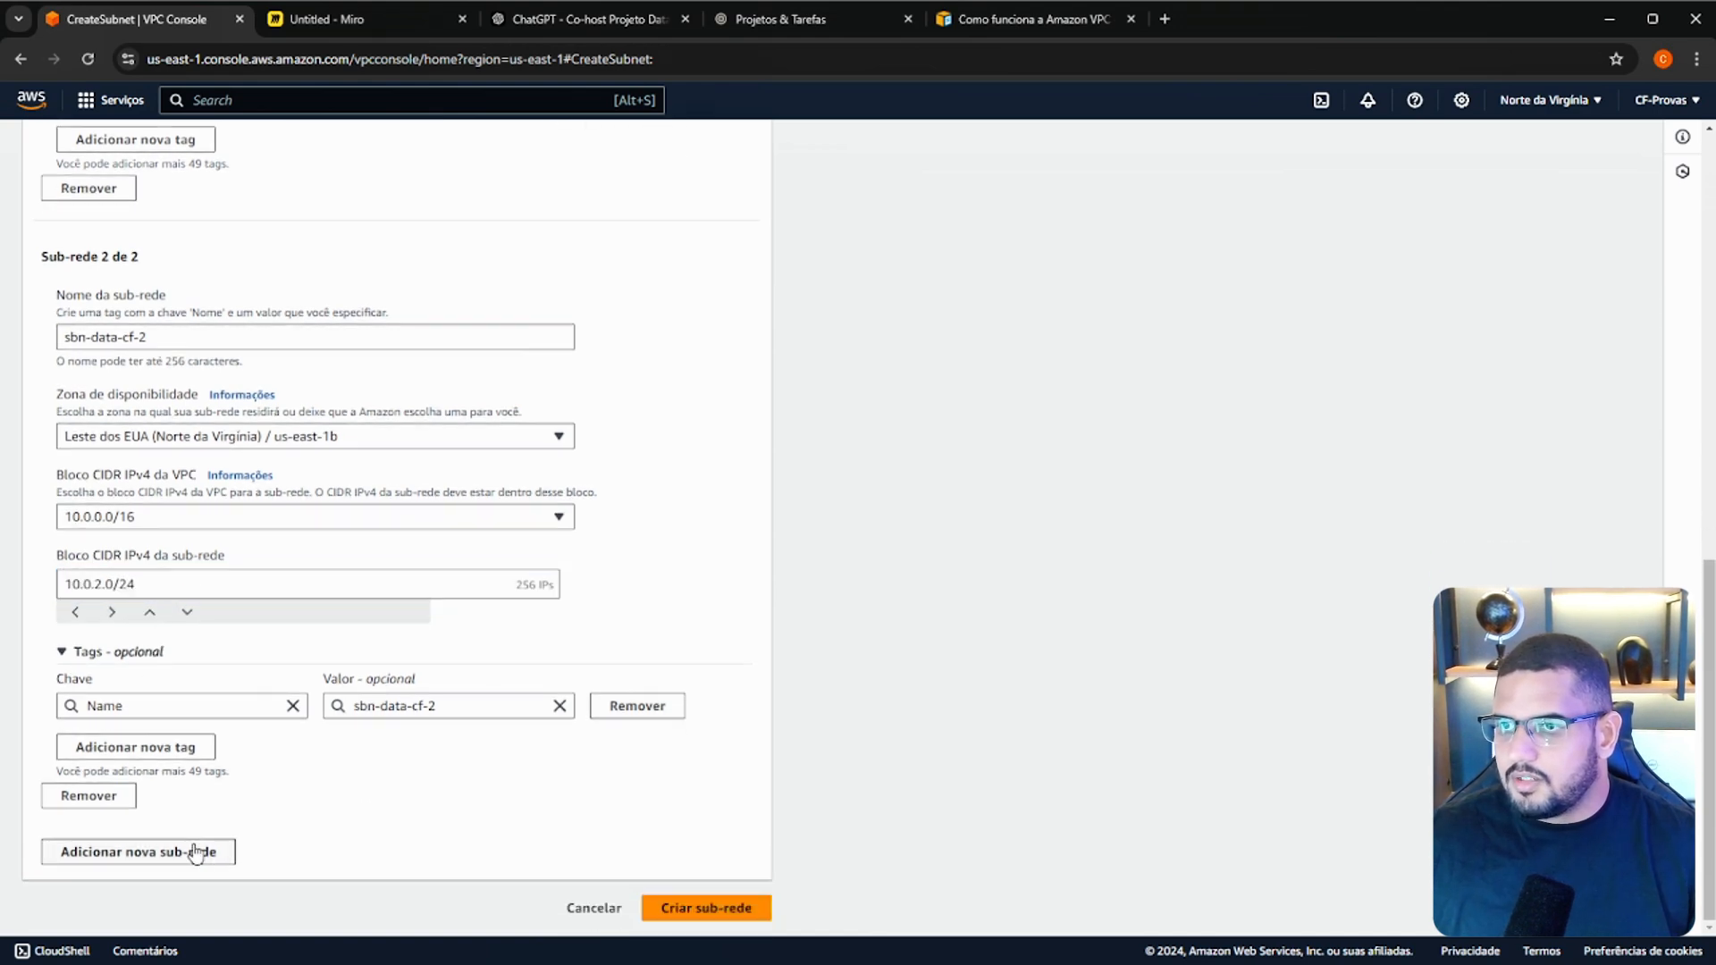
click(199, 850)
click(200, 663)
text(sbn-data-cf-3)
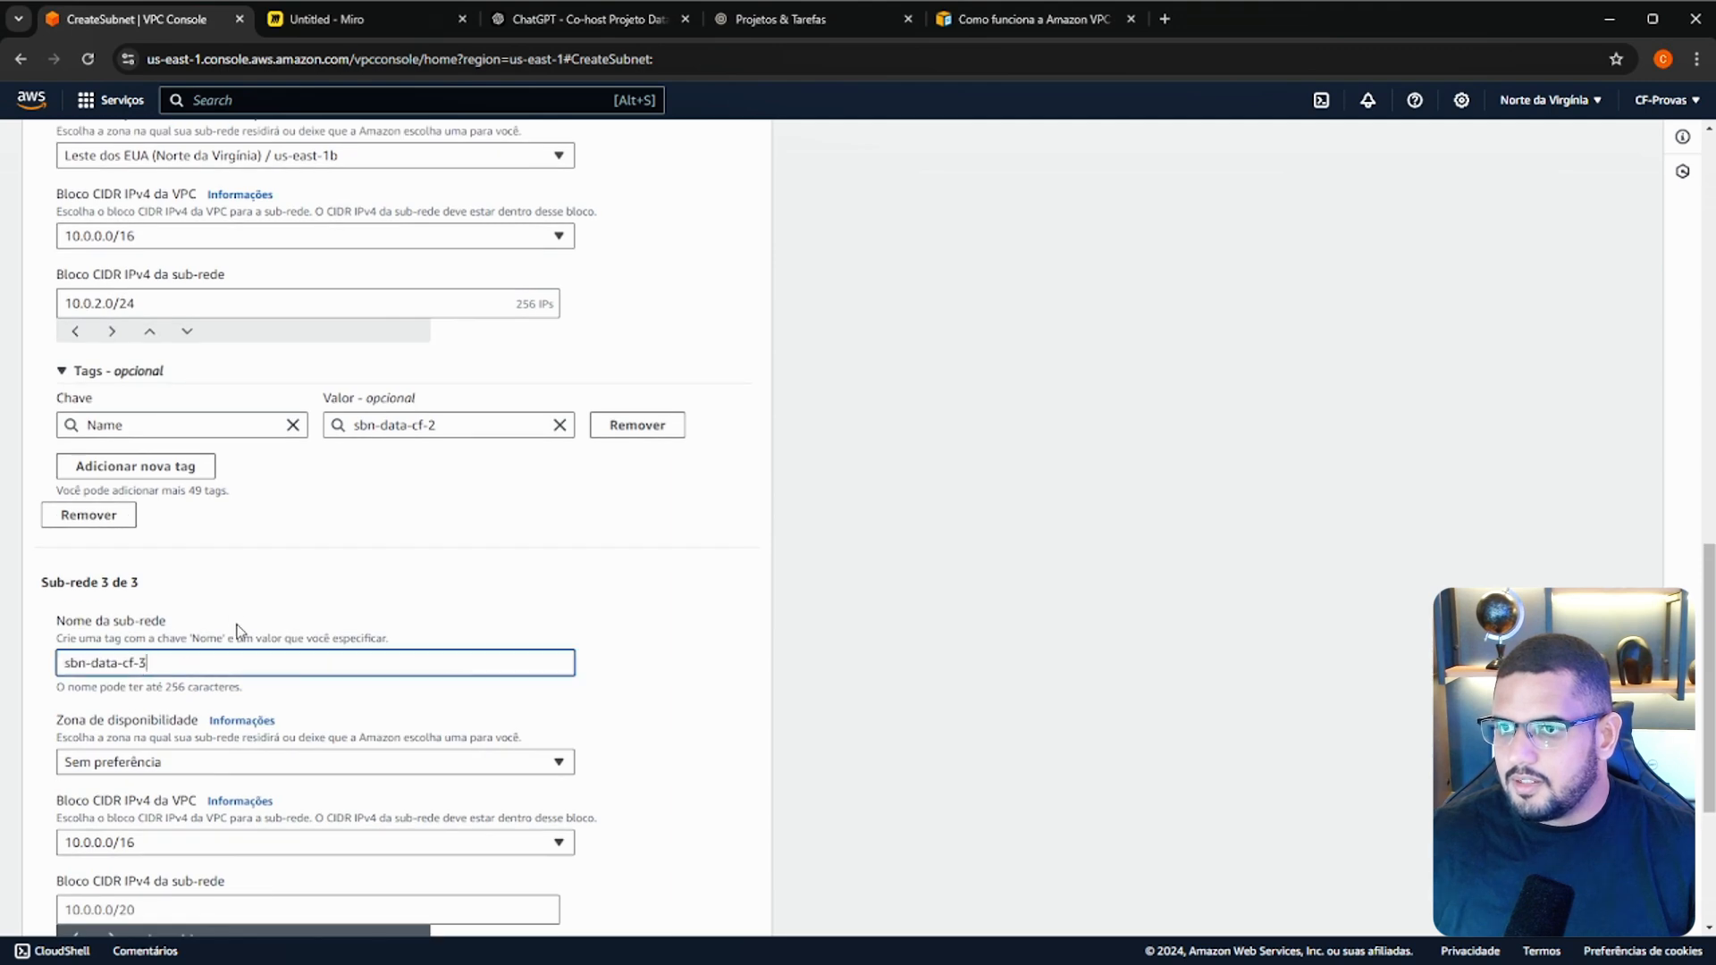
Set the third subnet's IPv4 CIDR block to 10.0.3.0/24 and look back over the subnet entries.
scroll(238, 629, down, 3)
click(109, 516)
click(113, 582)
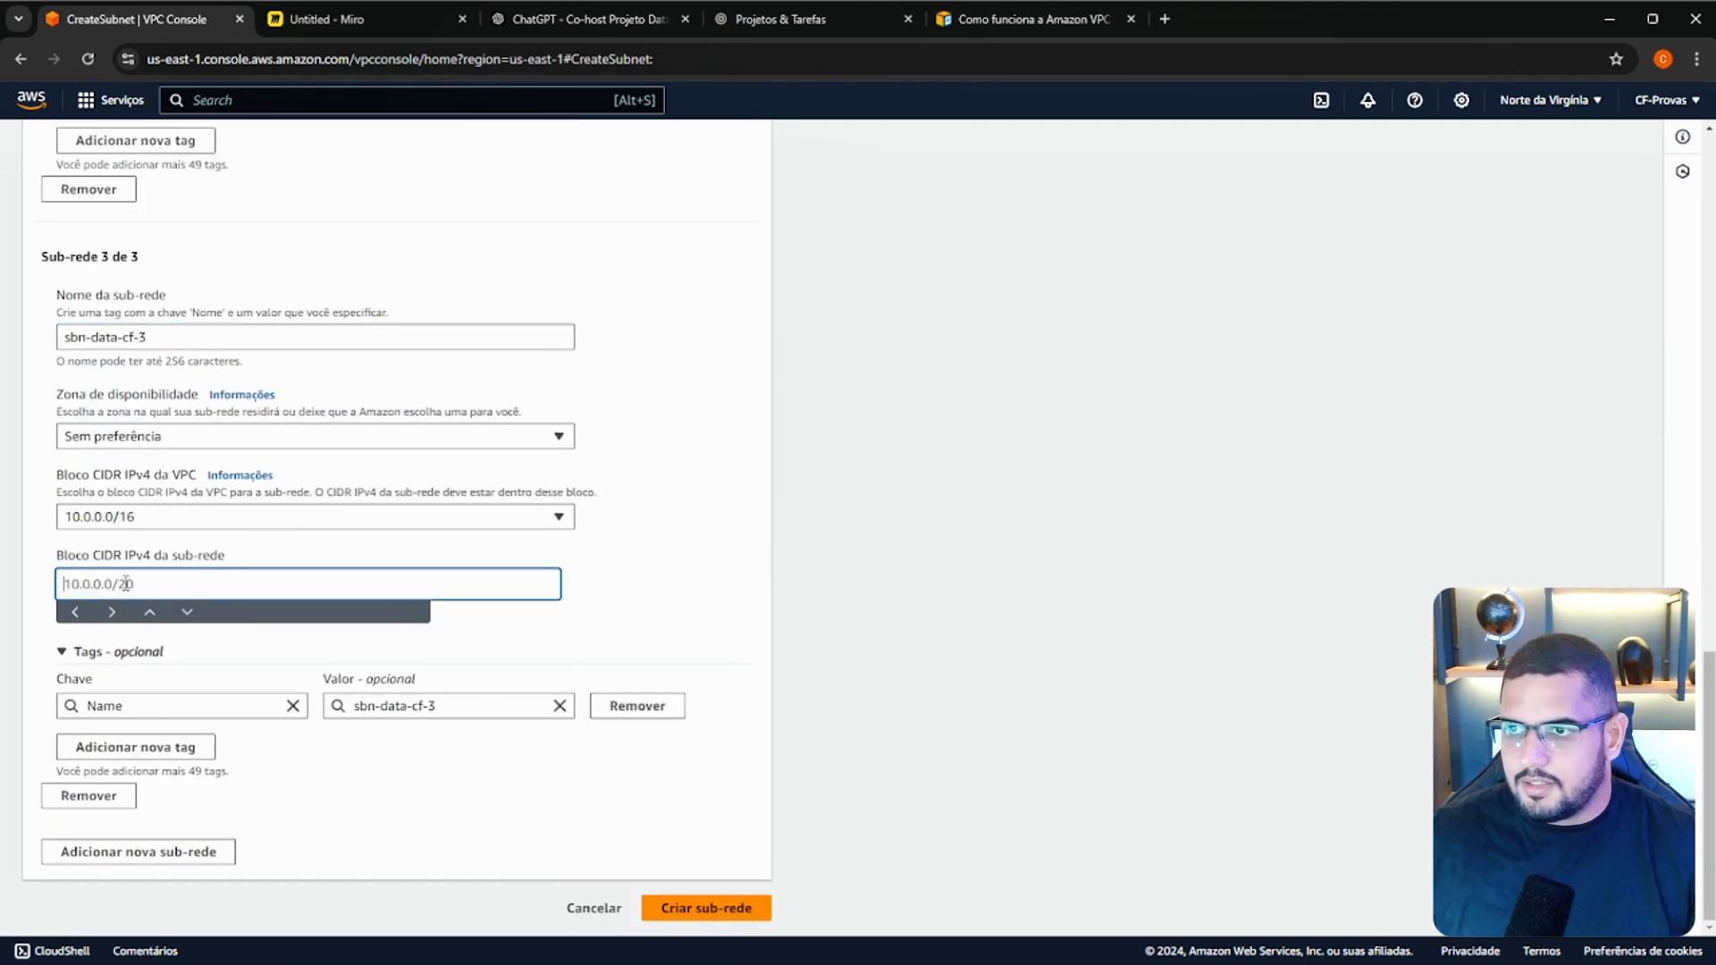
text(10.0)
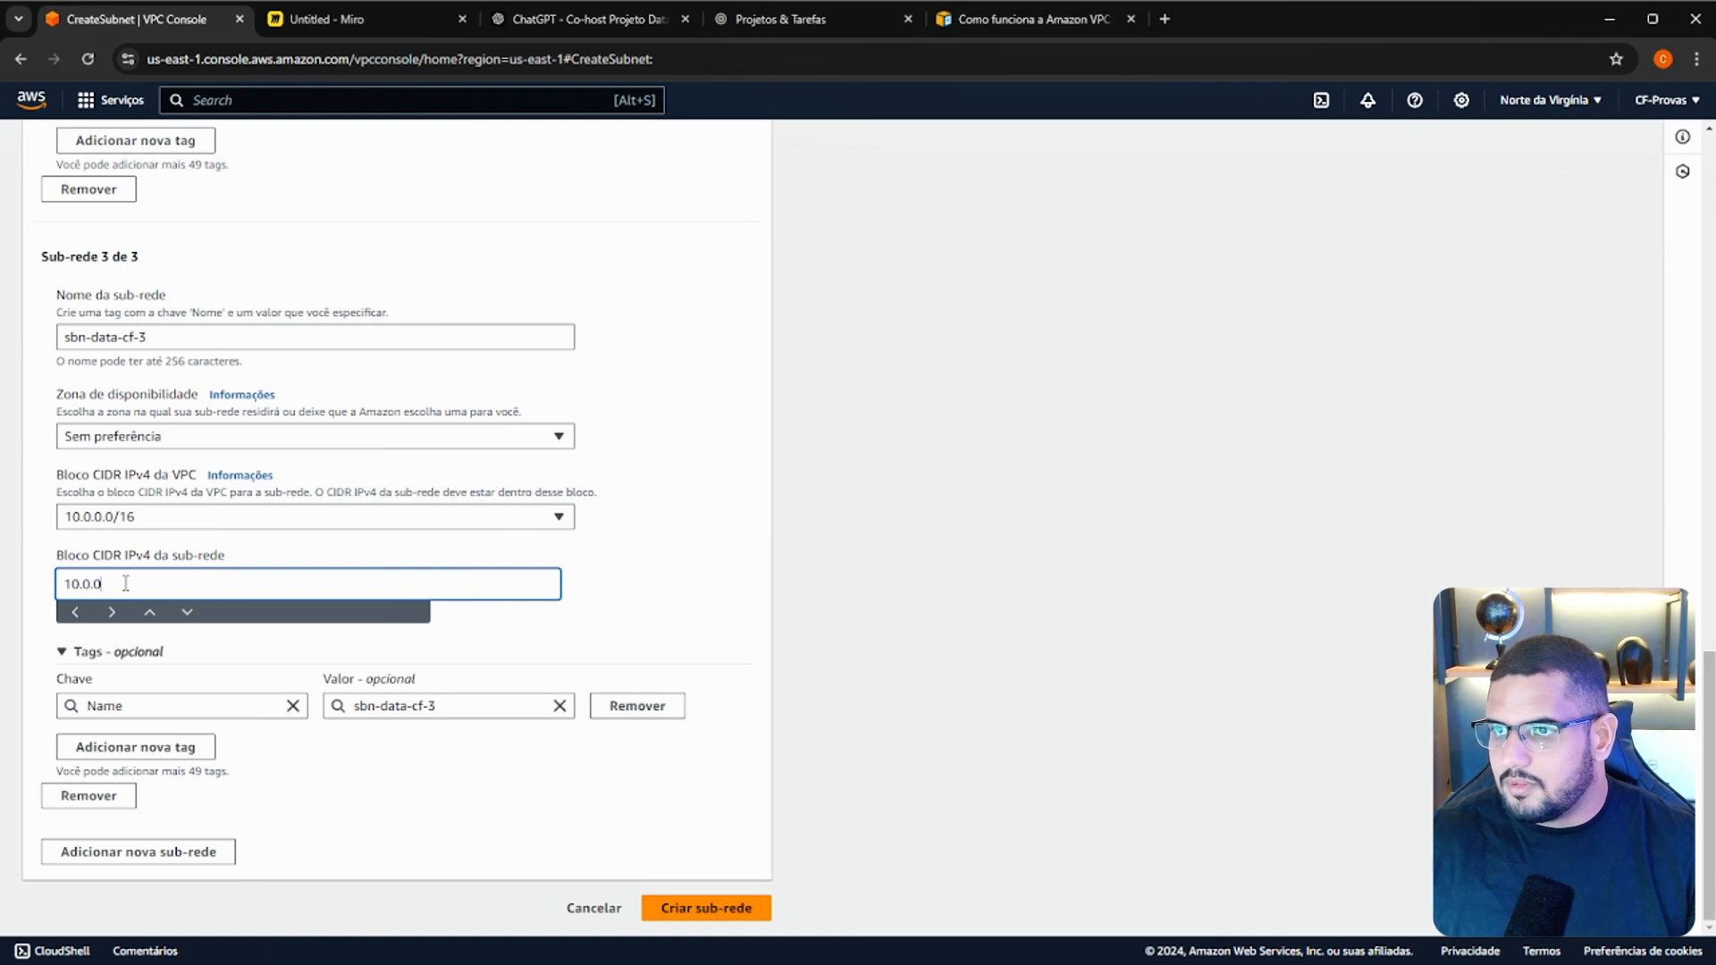
text(.3.0/)
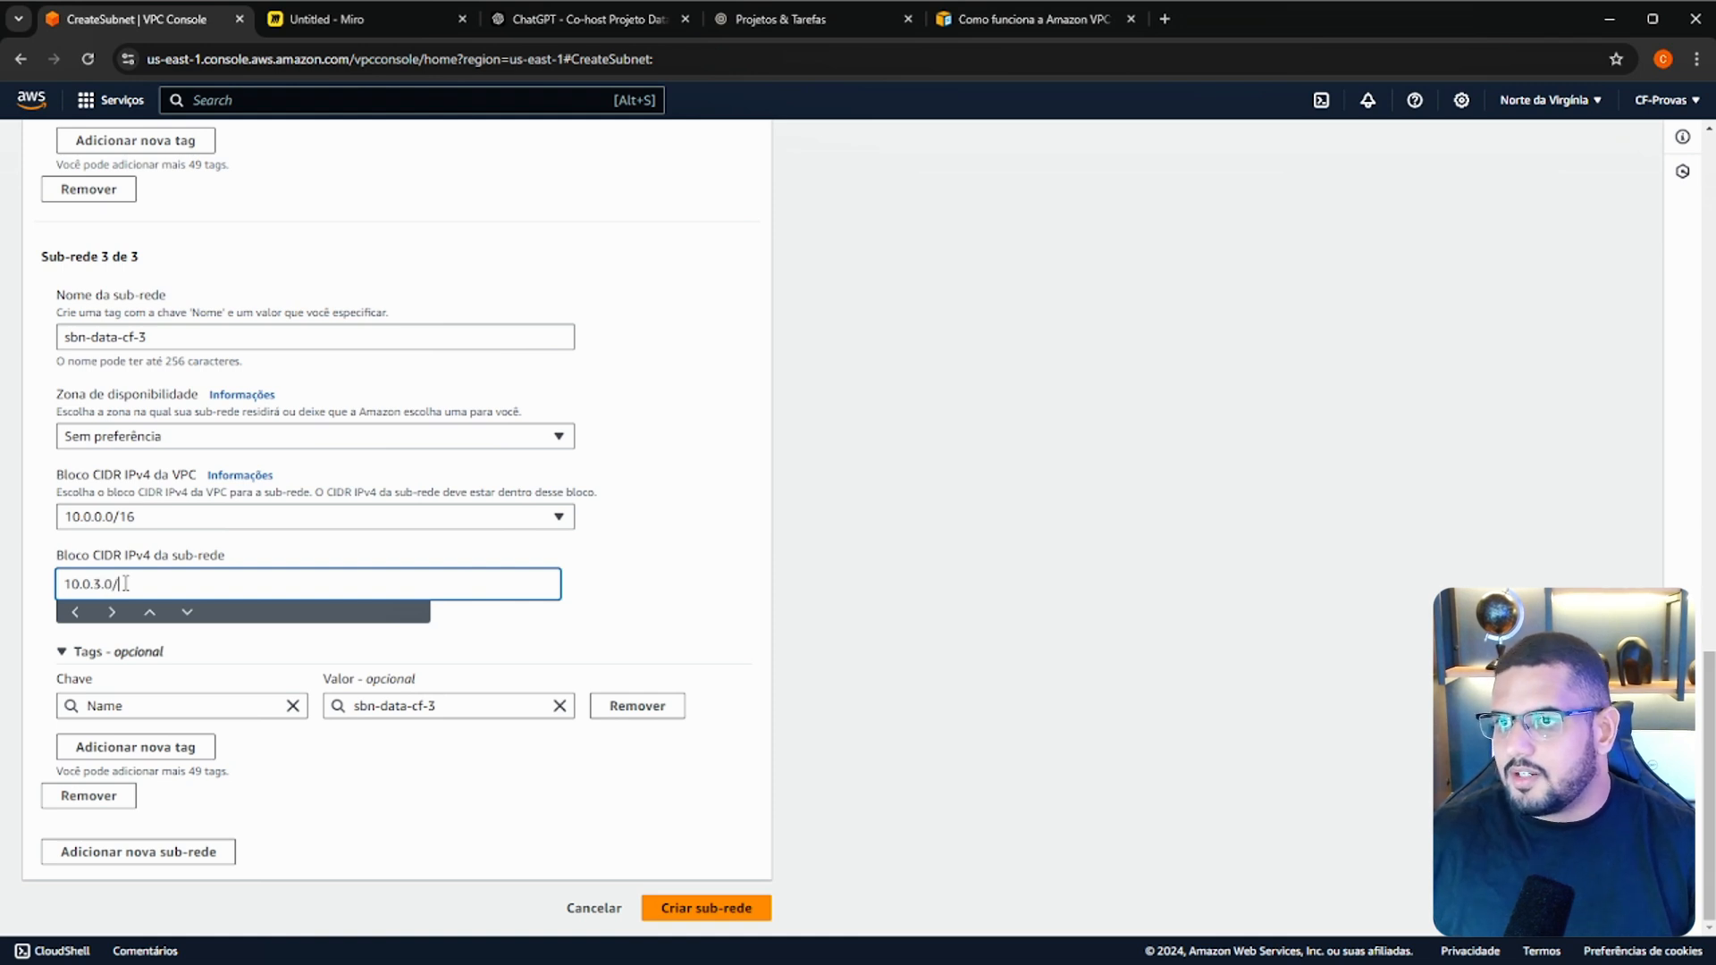
text(24)
click(221, 679)
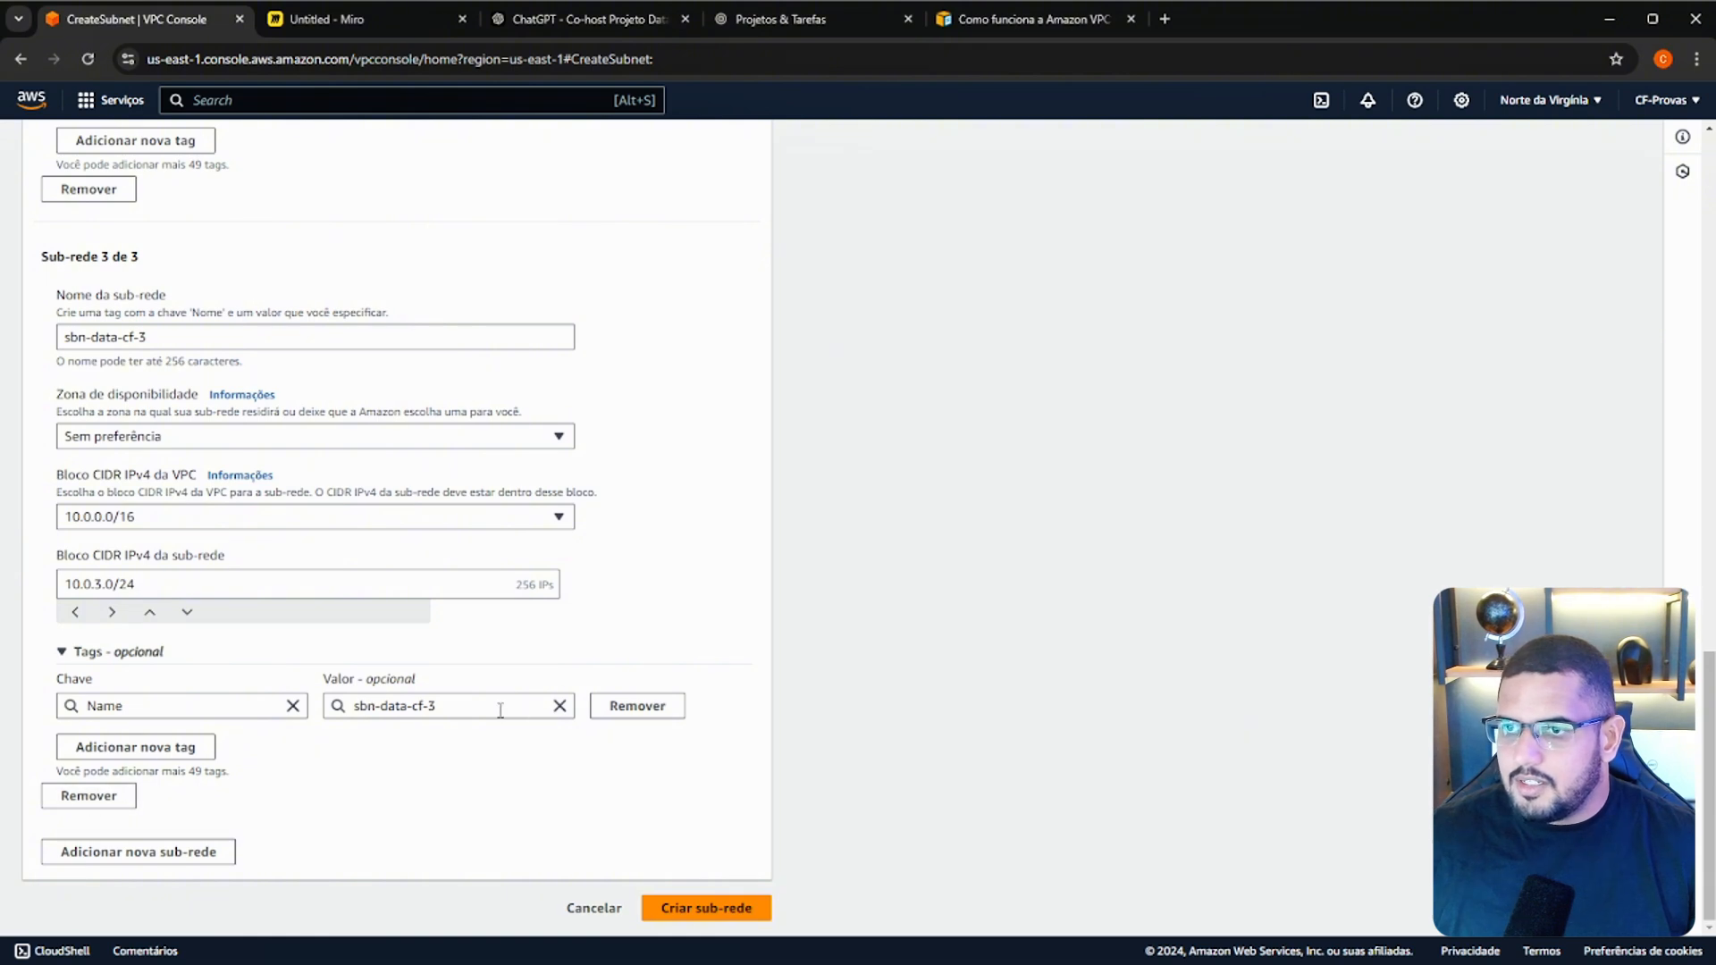
scroll(451, 819, up, 20)
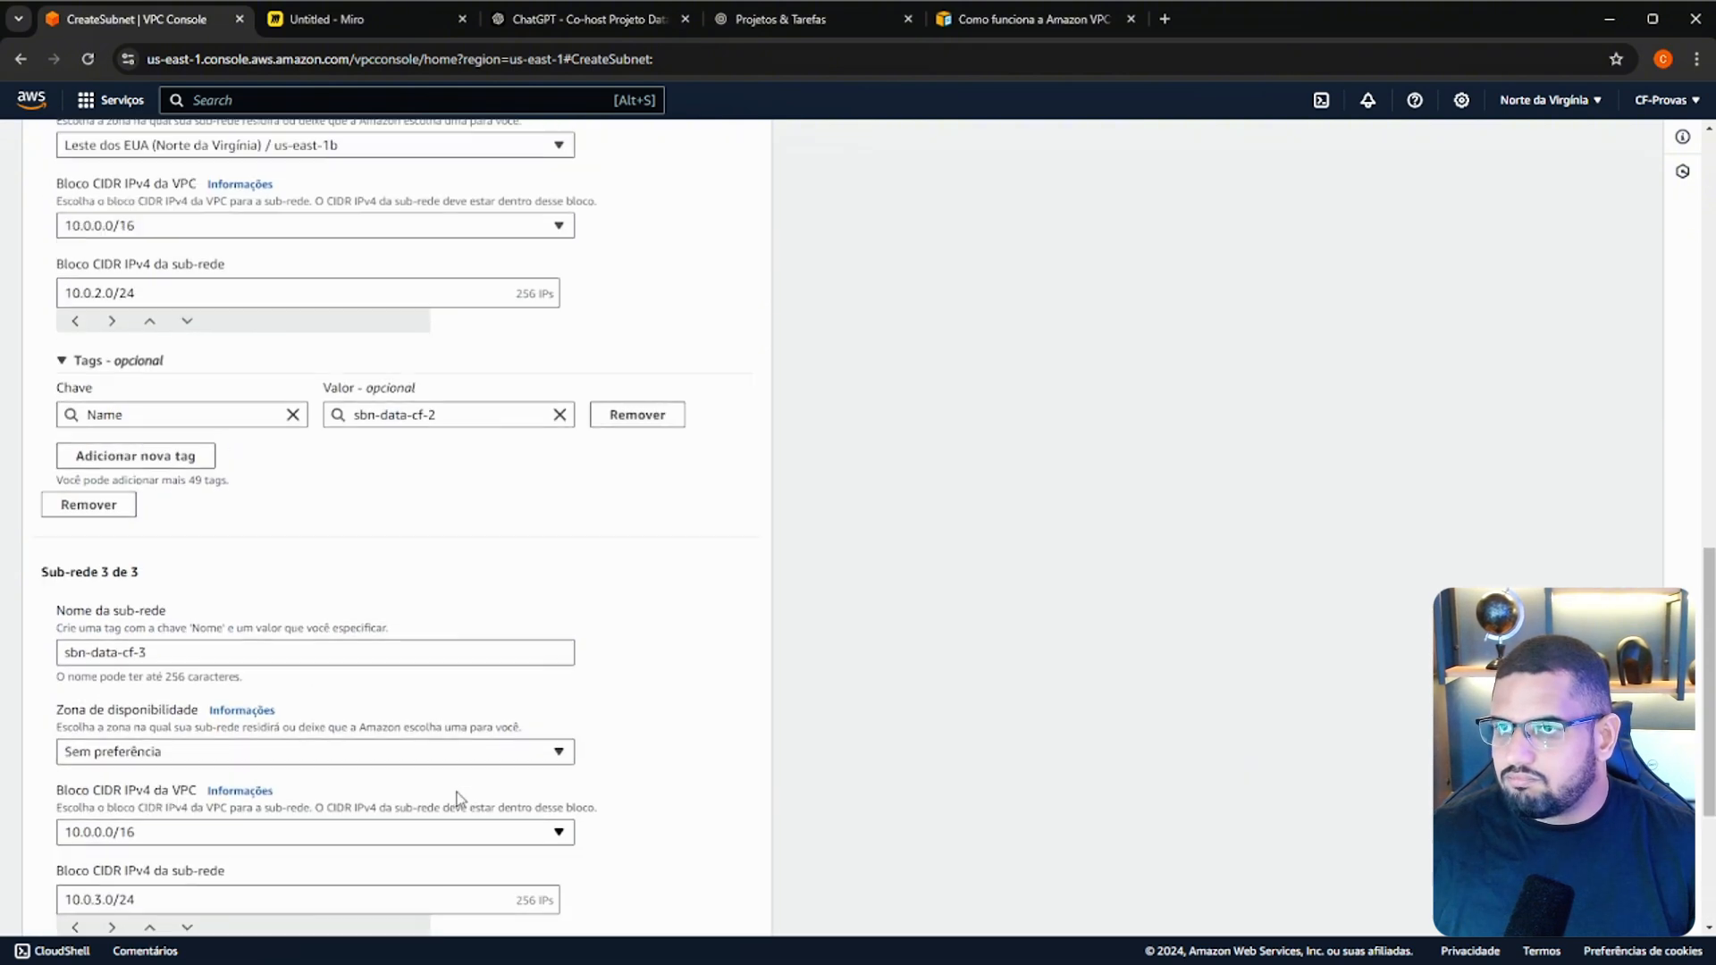
Create the three configured subnets and remove the subnet ID filters from the resulting list.
scroll(429, 625, down, 20)
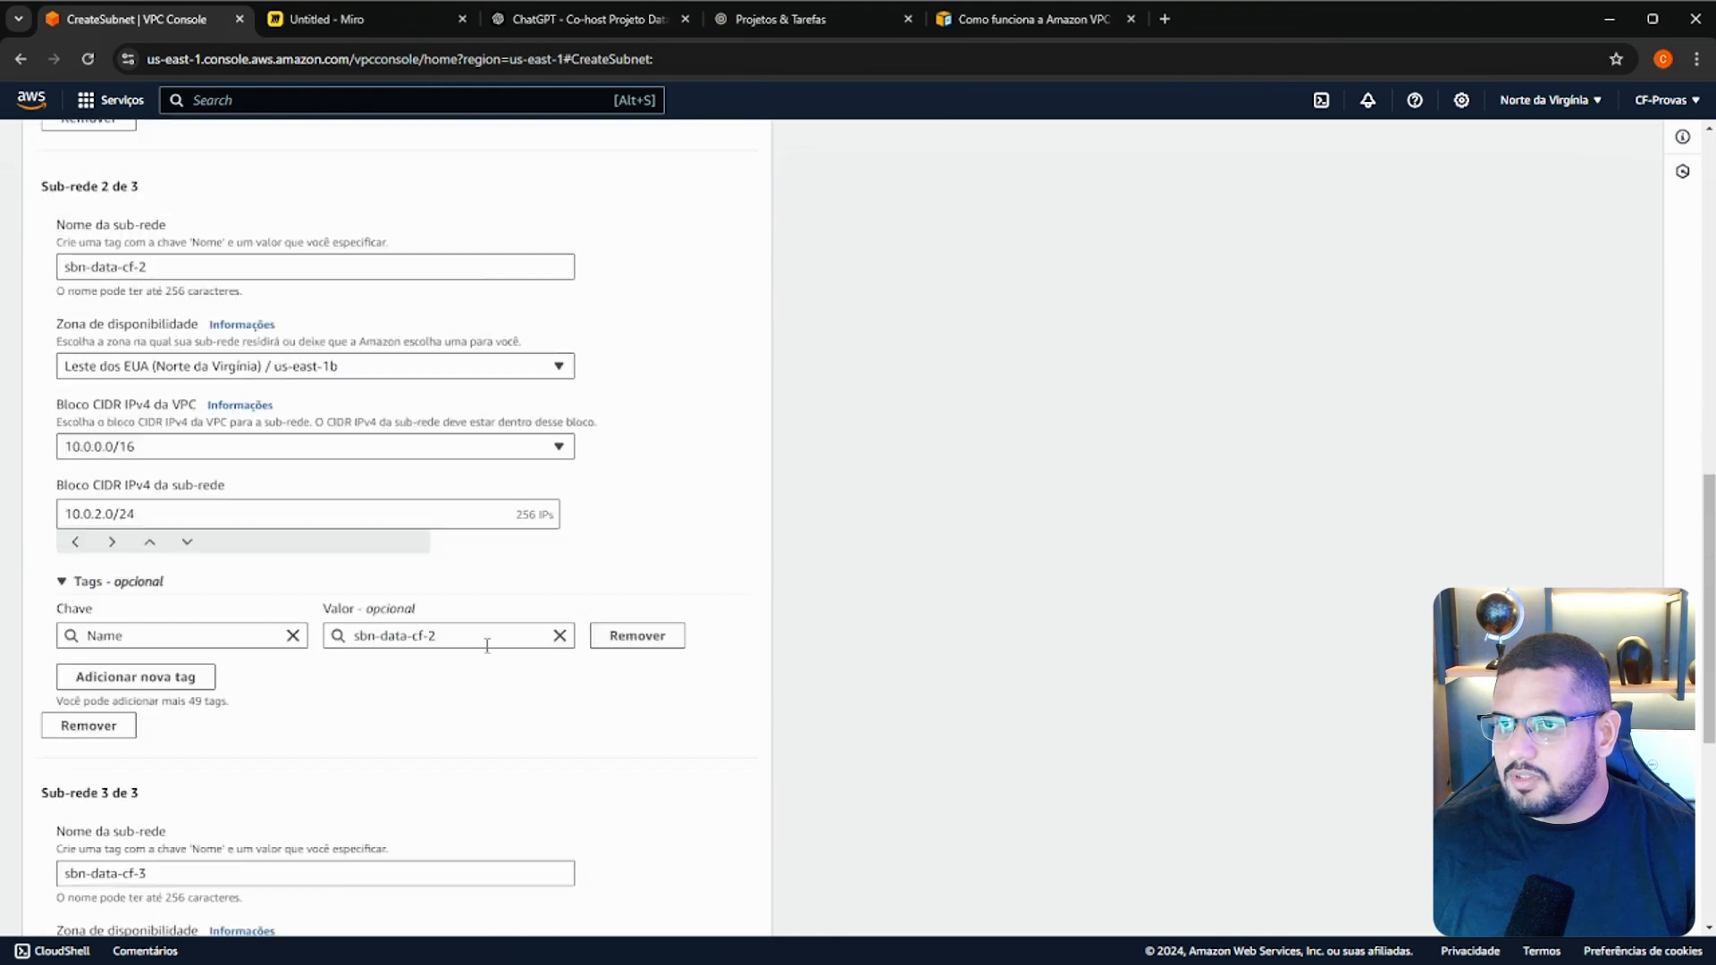
click(734, 913)
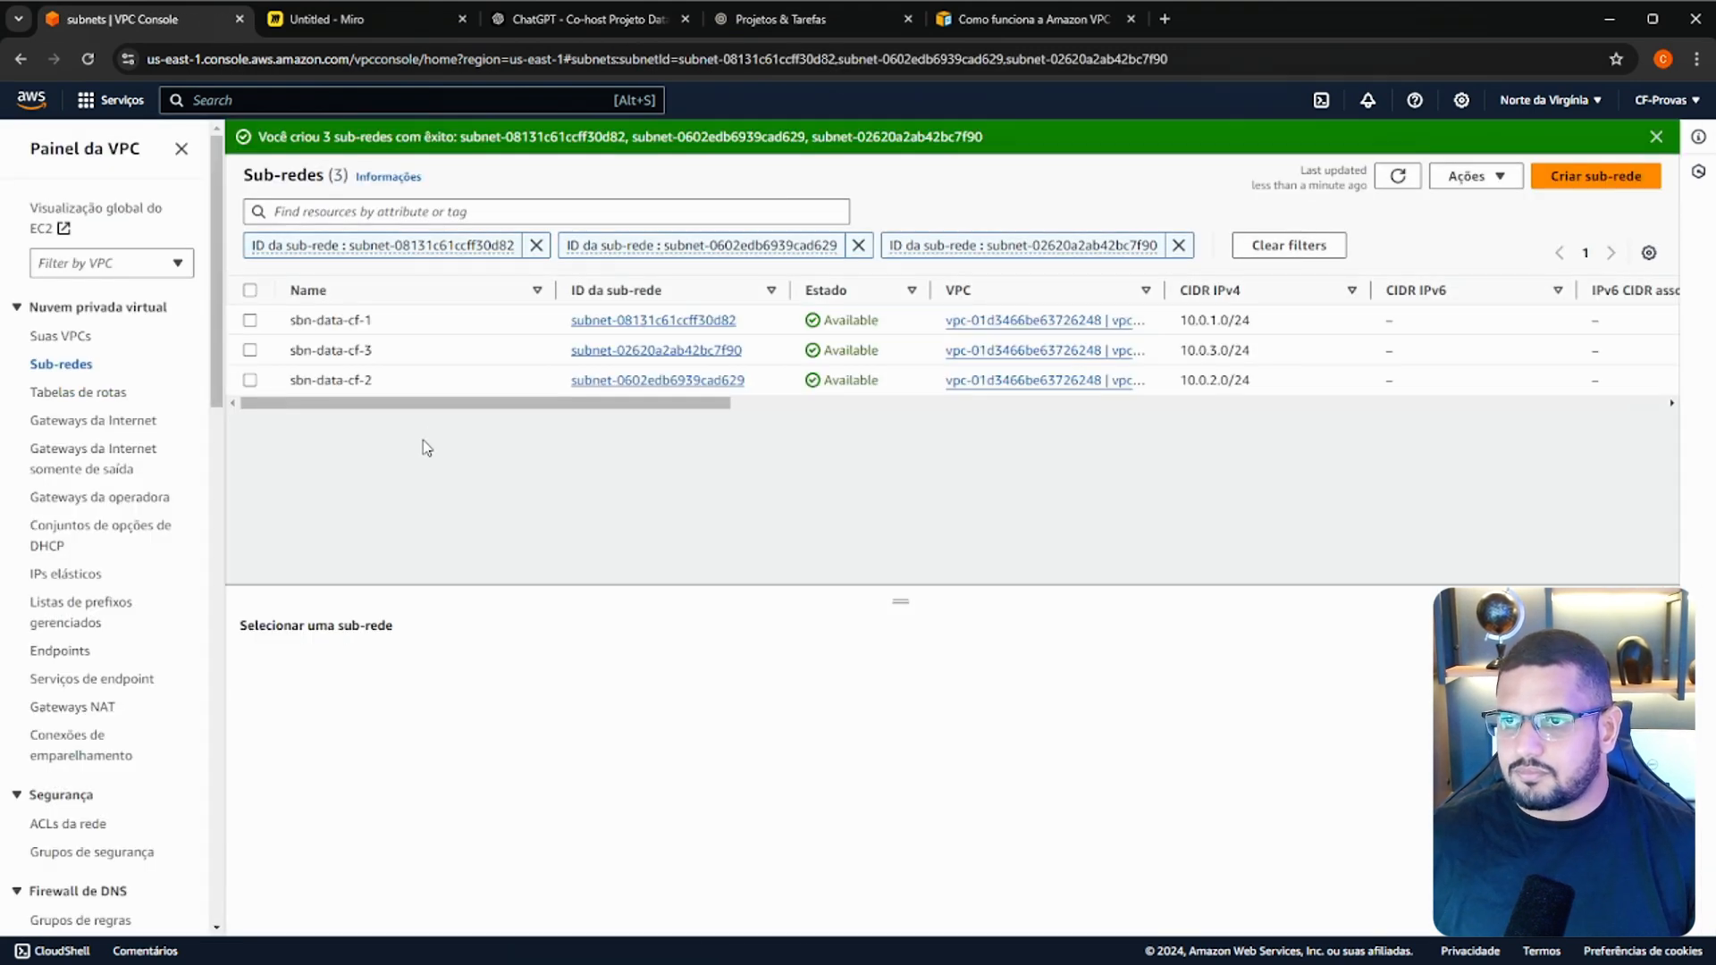
drag(444, 404, 345, 414)
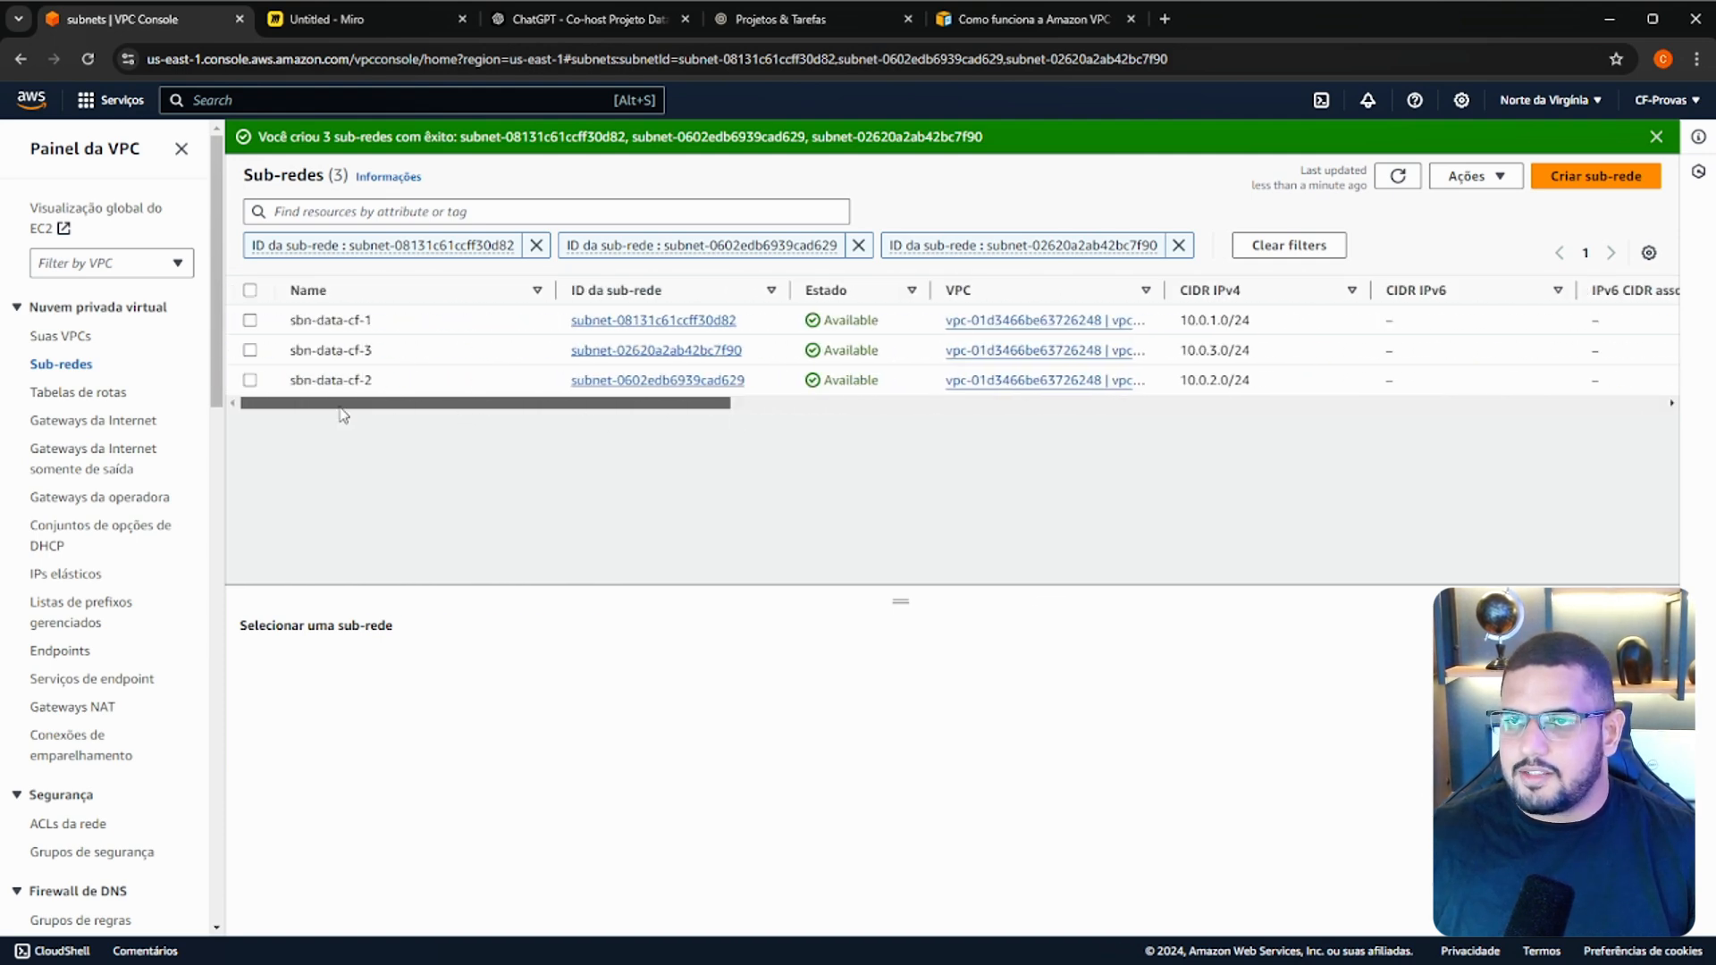
click(537, 245)
click(544, 246)
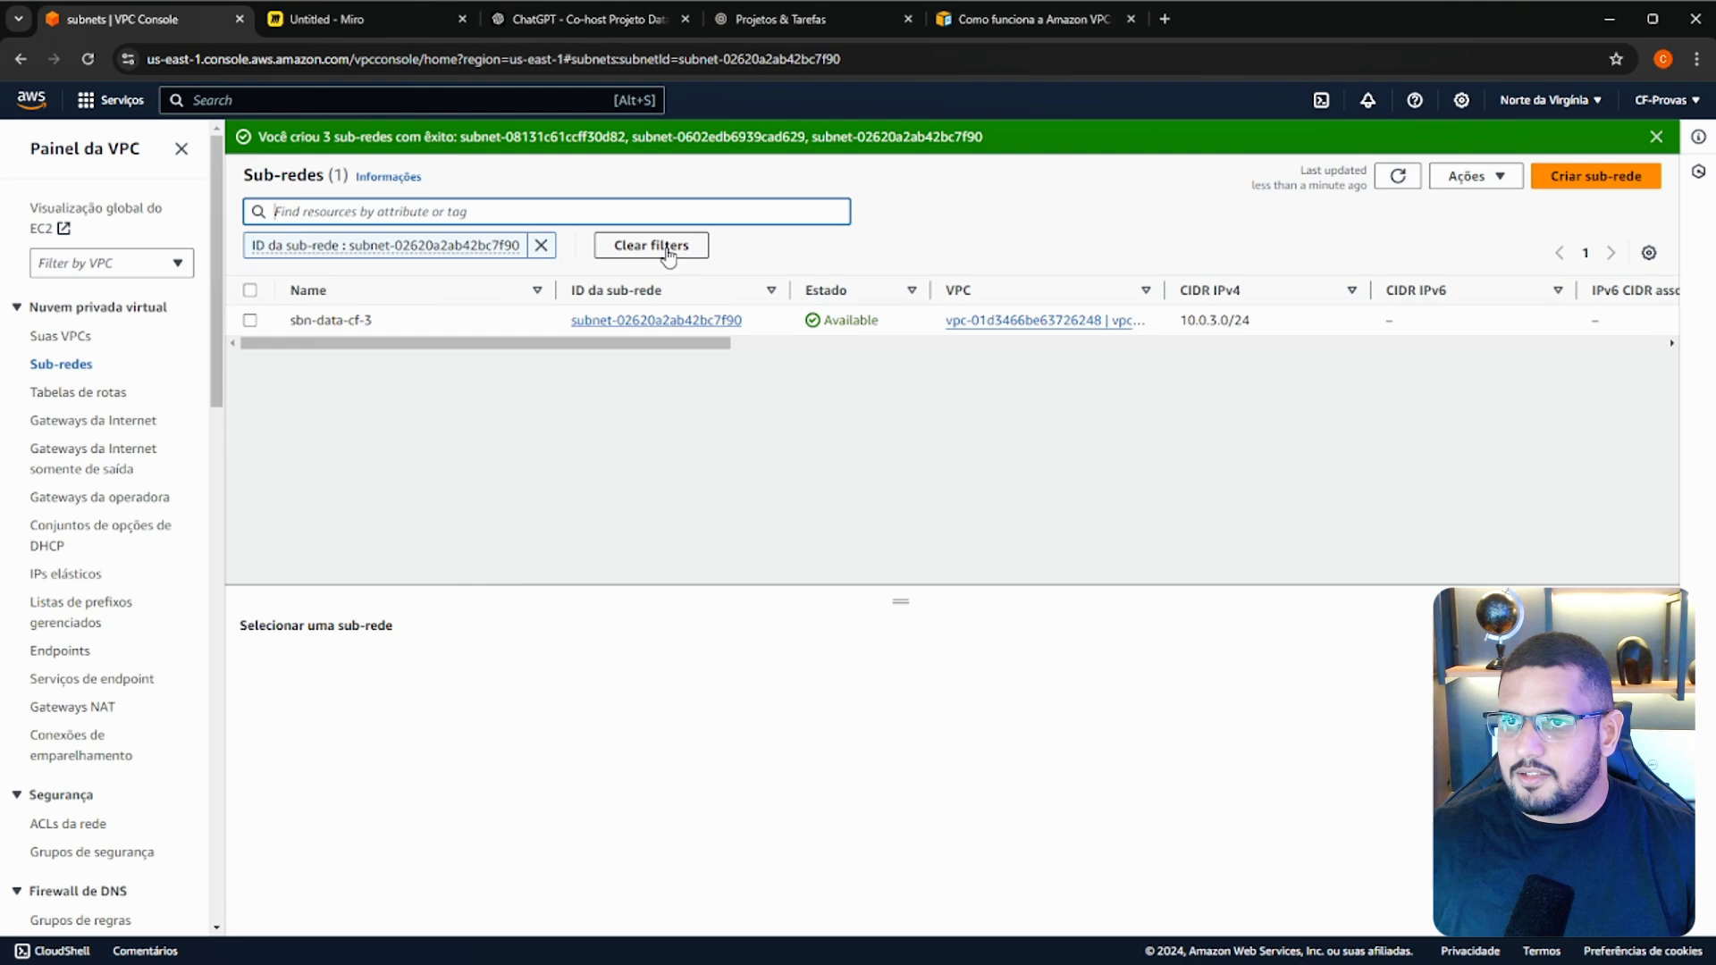
click(542, 245)
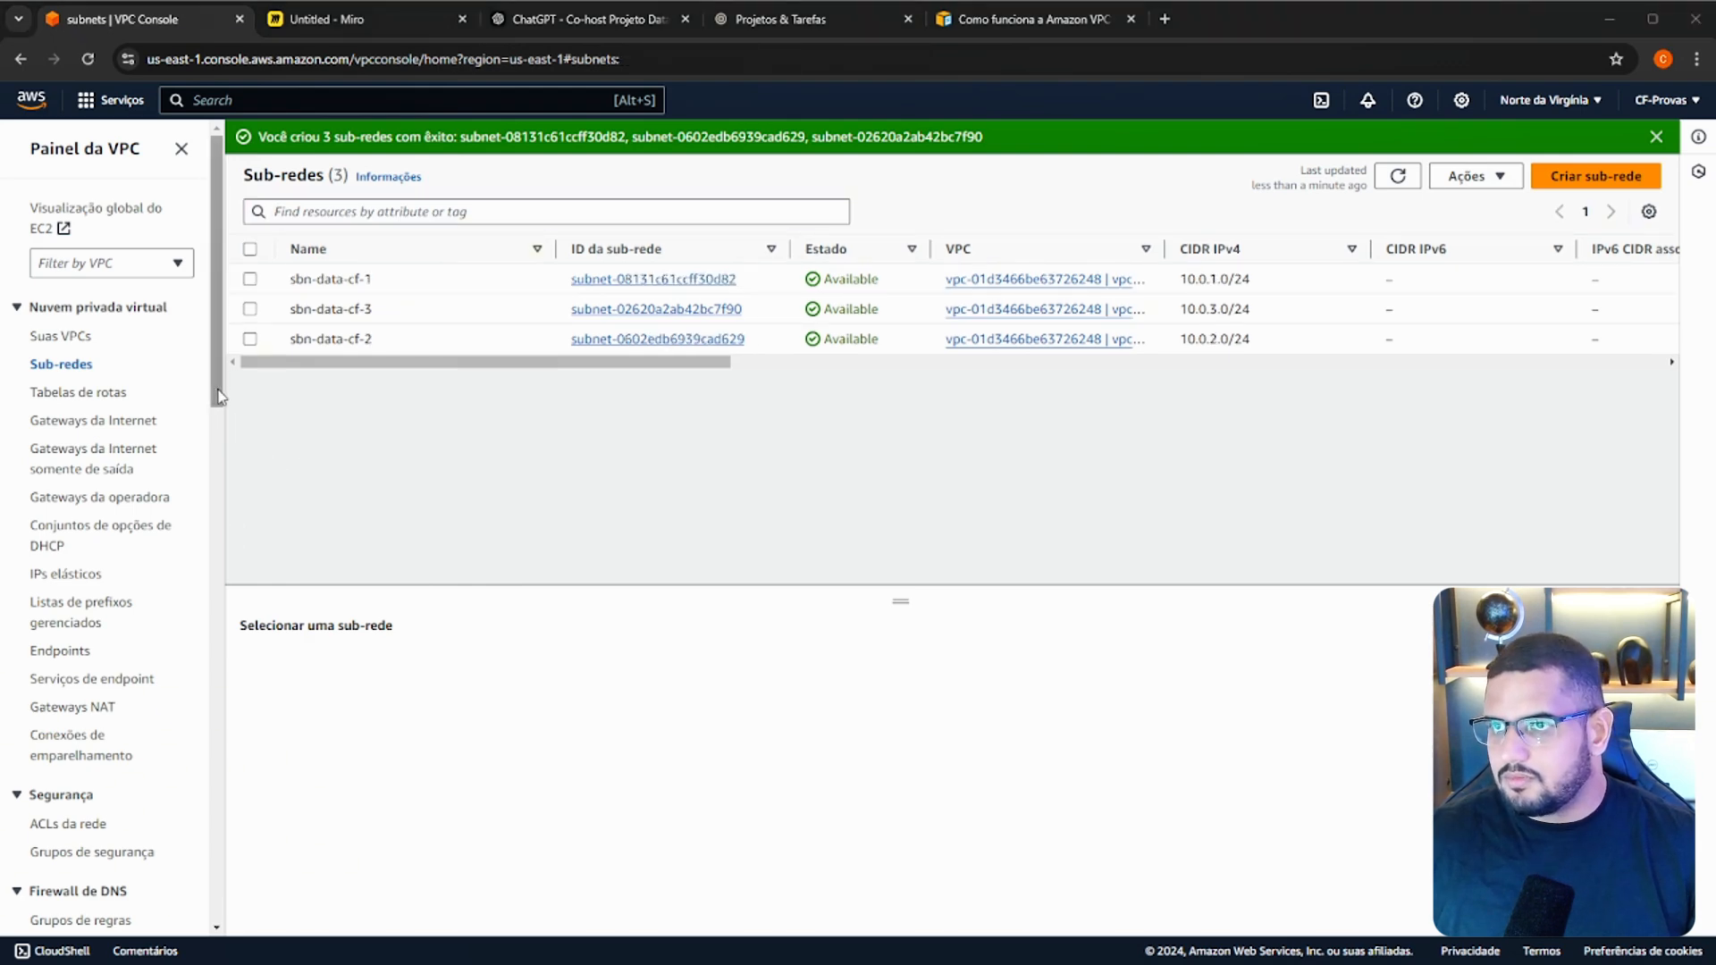
Change the console display language from Portuguese to English (US).
click(536, 211)
click(1673, 103)
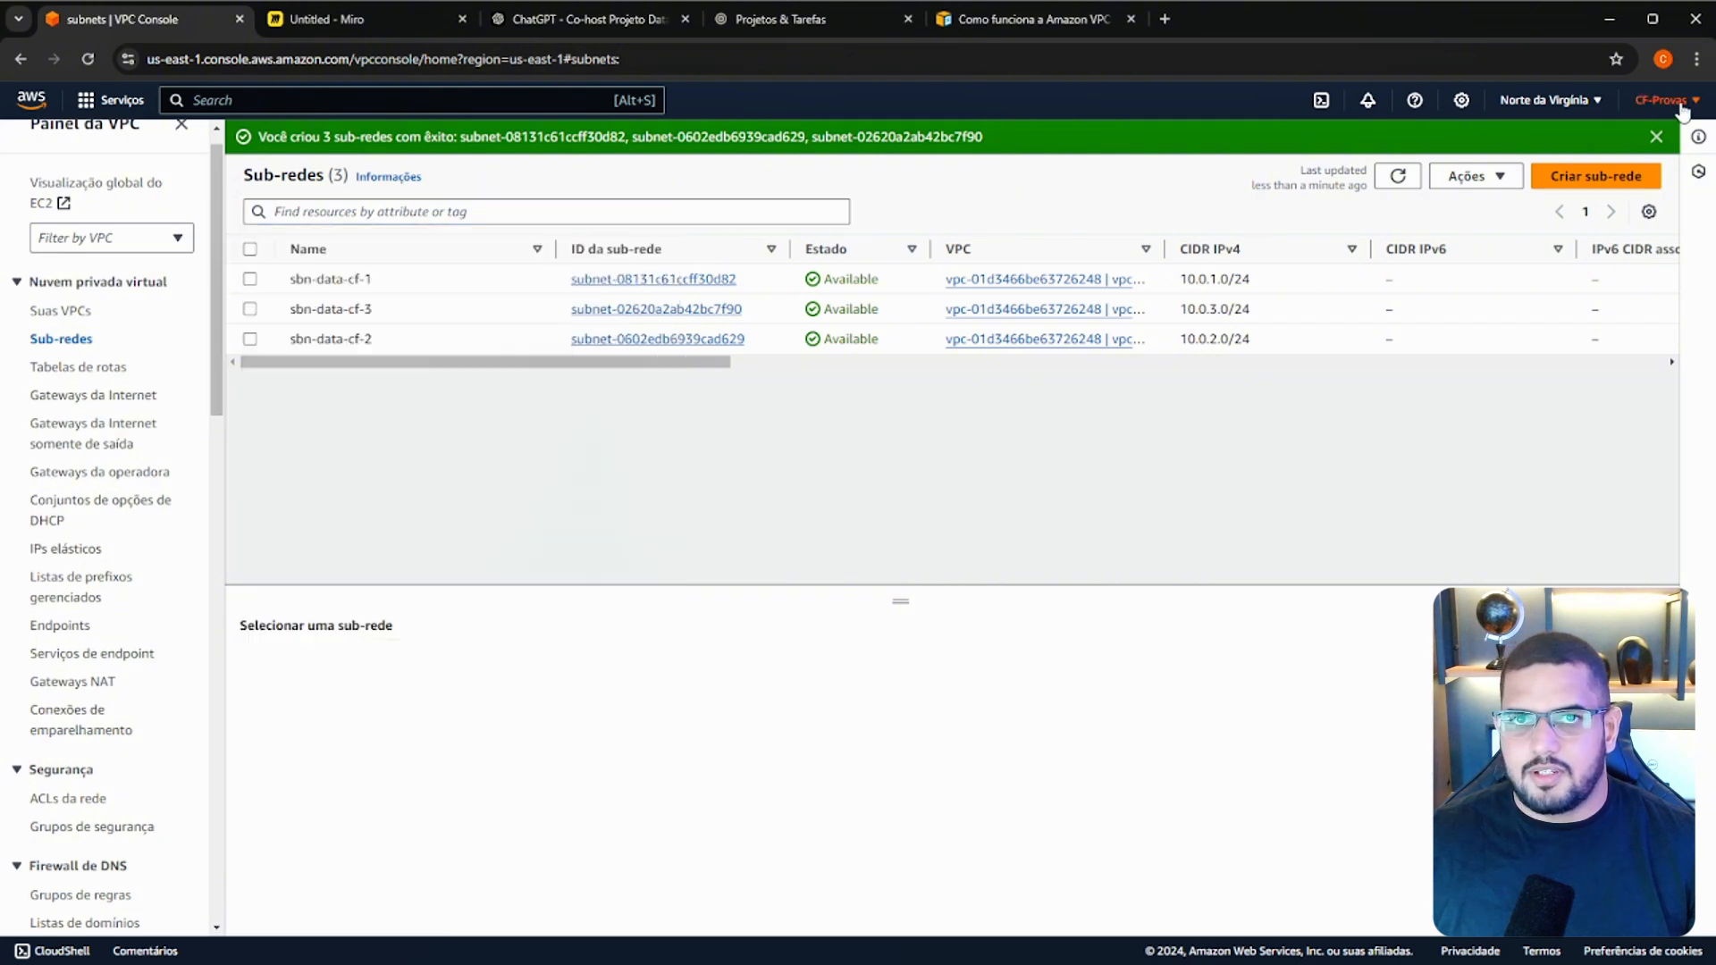
click(1462, 100)
click(1323, 223)
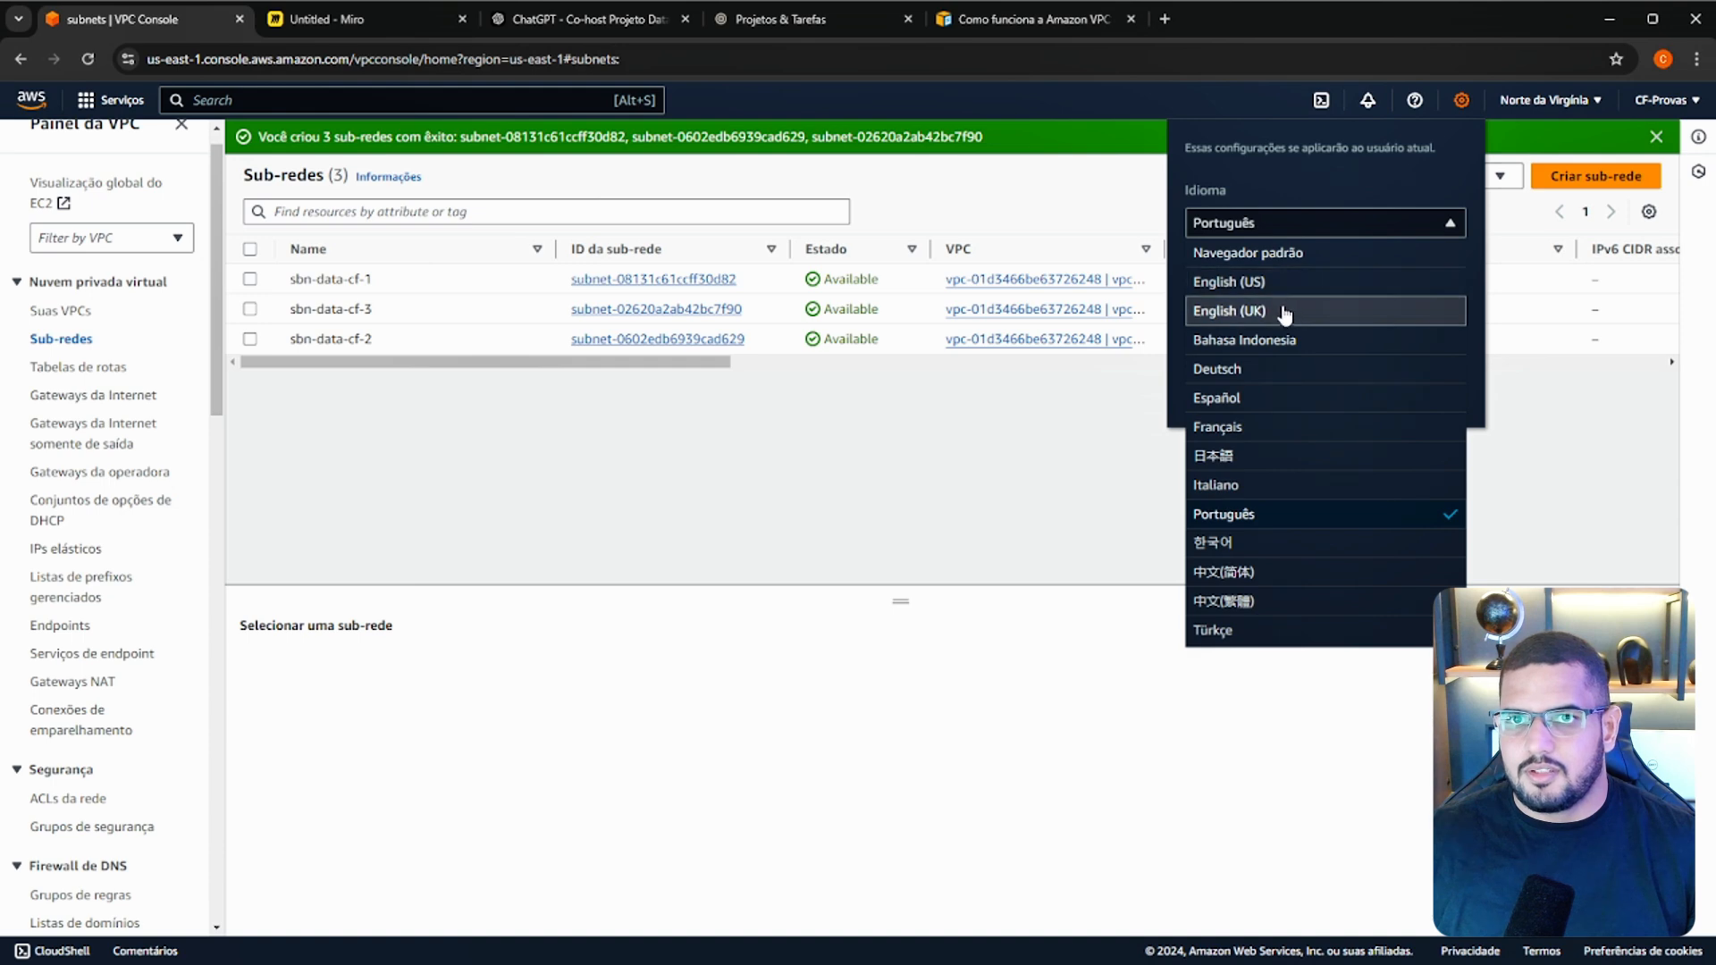
click(1260, 283)
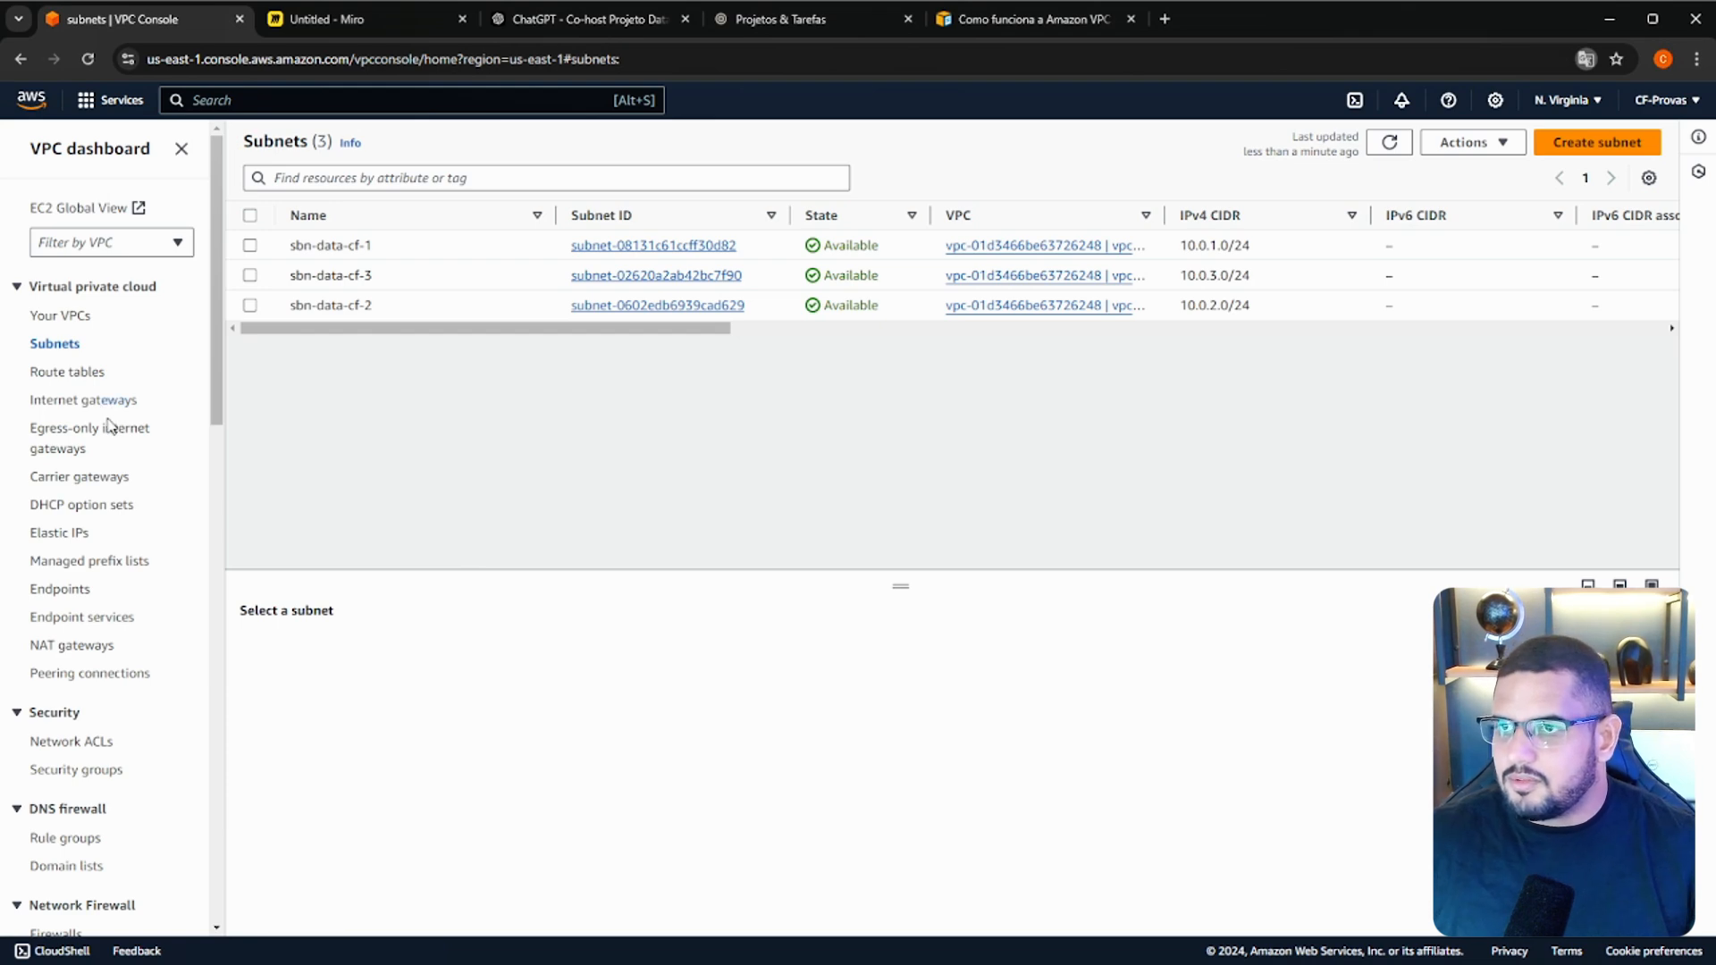
Create an internet gateway with the name tag igw-data-cf.
click(100, 406)
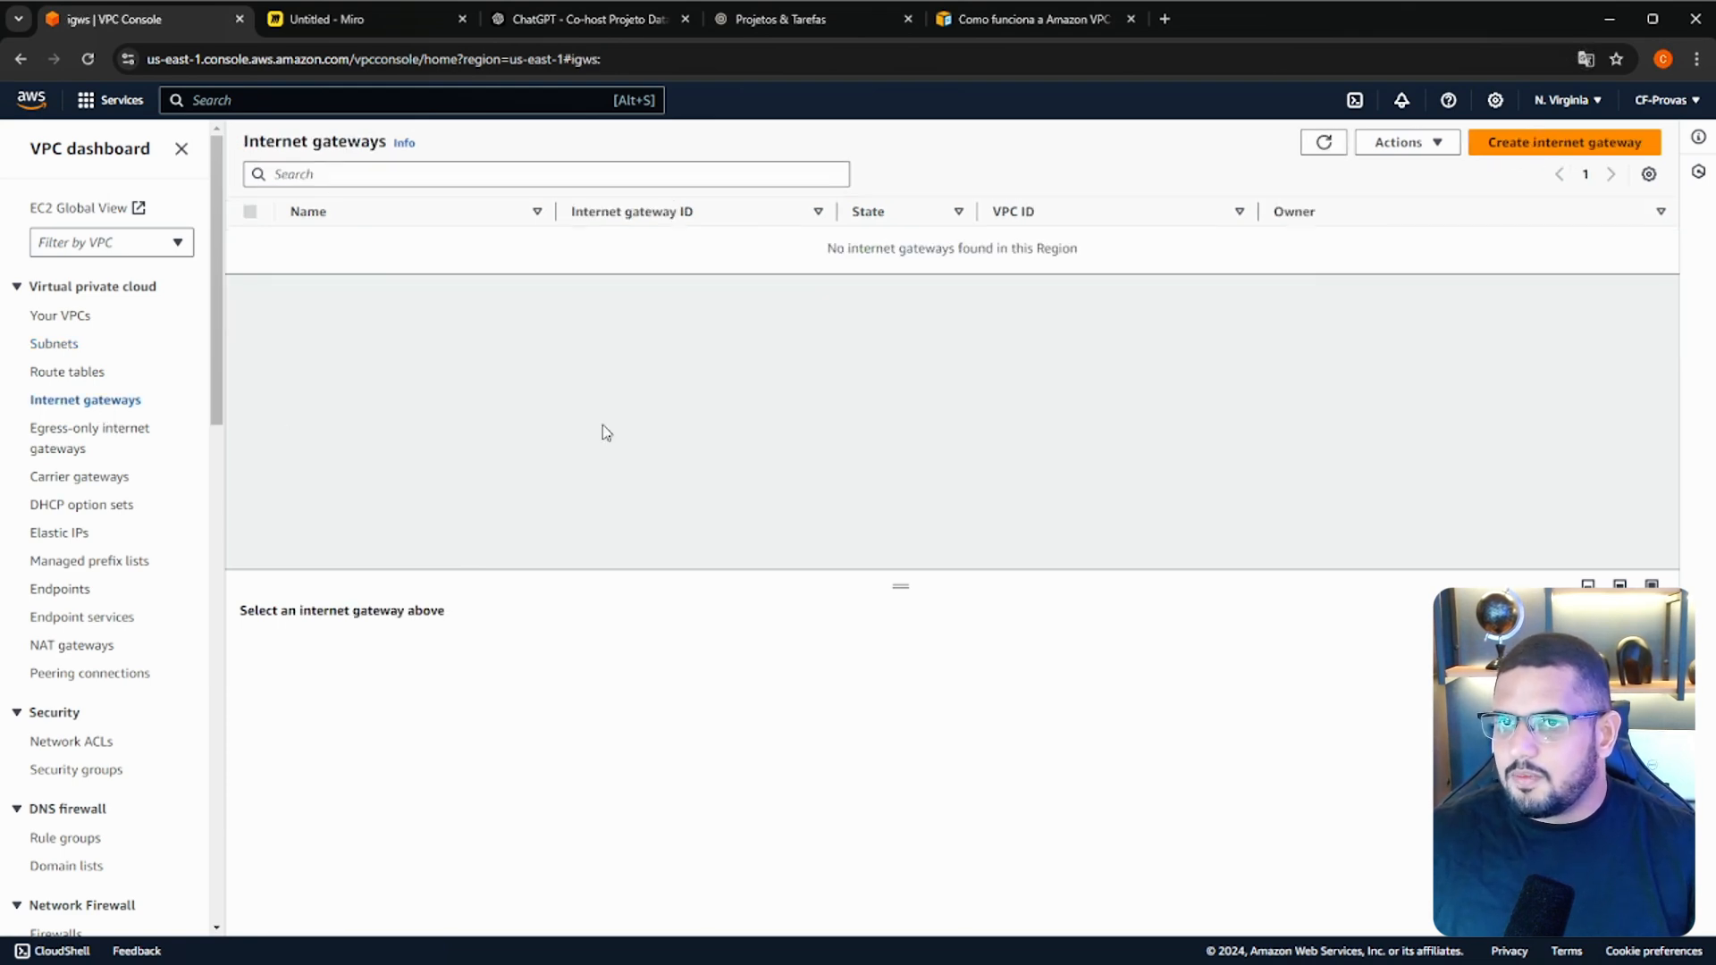
click(1512, 143)
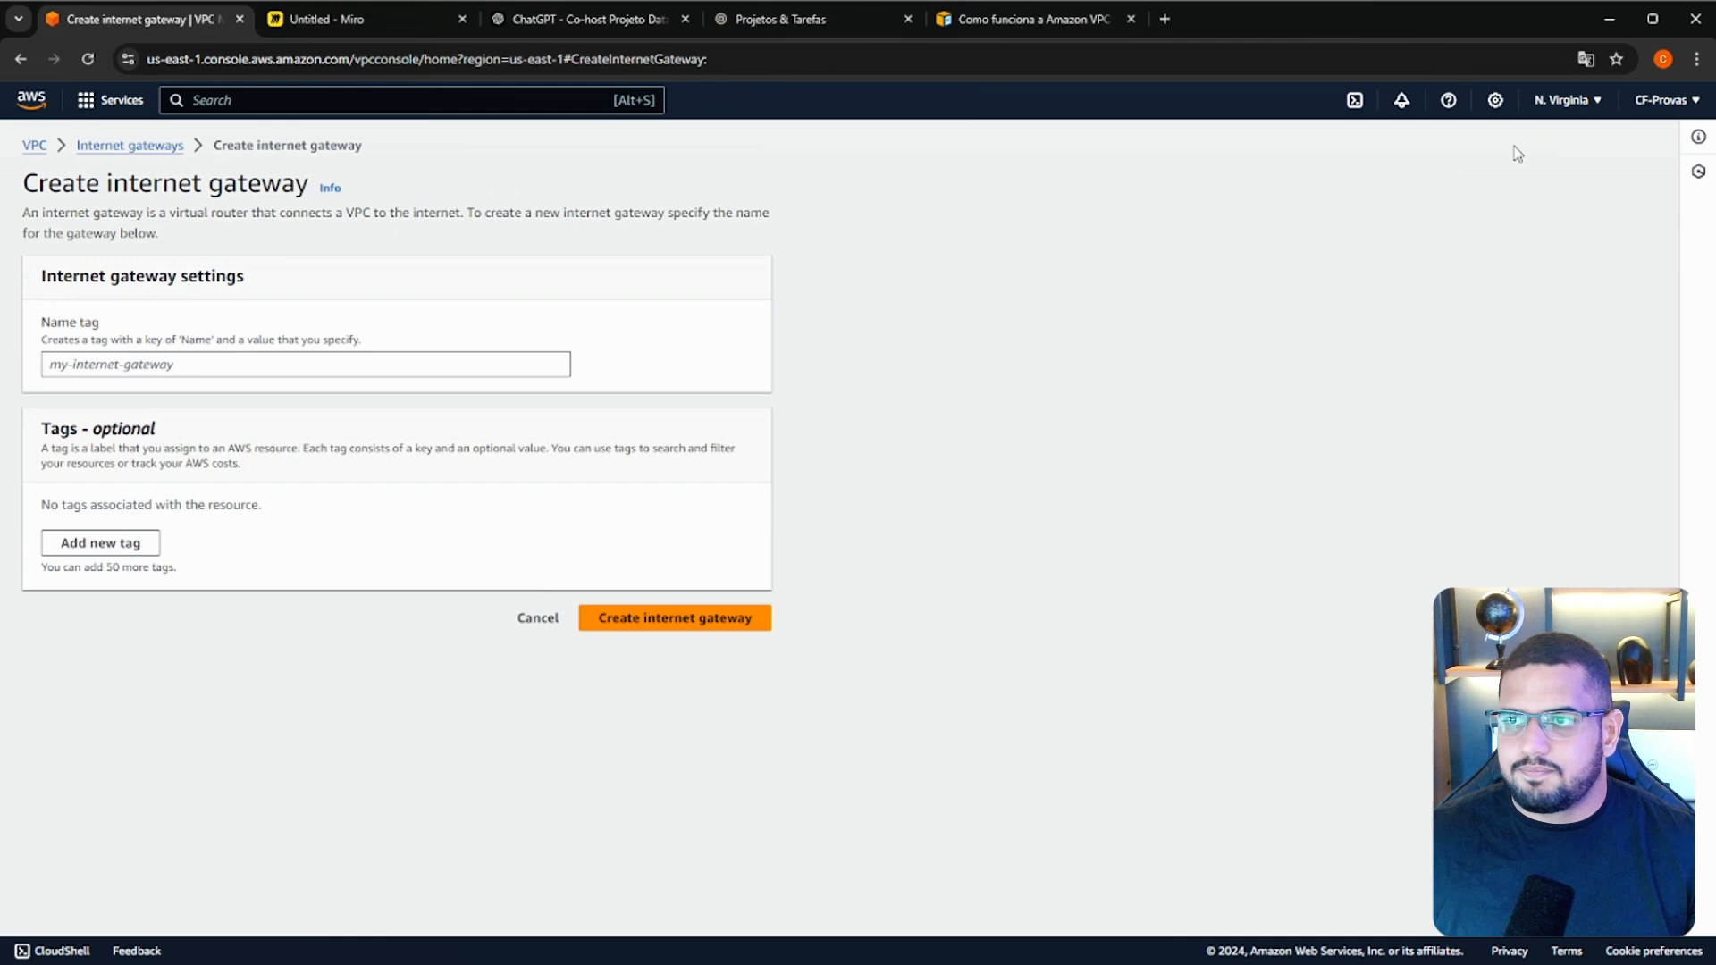
click(238, 367)
text(igw-)
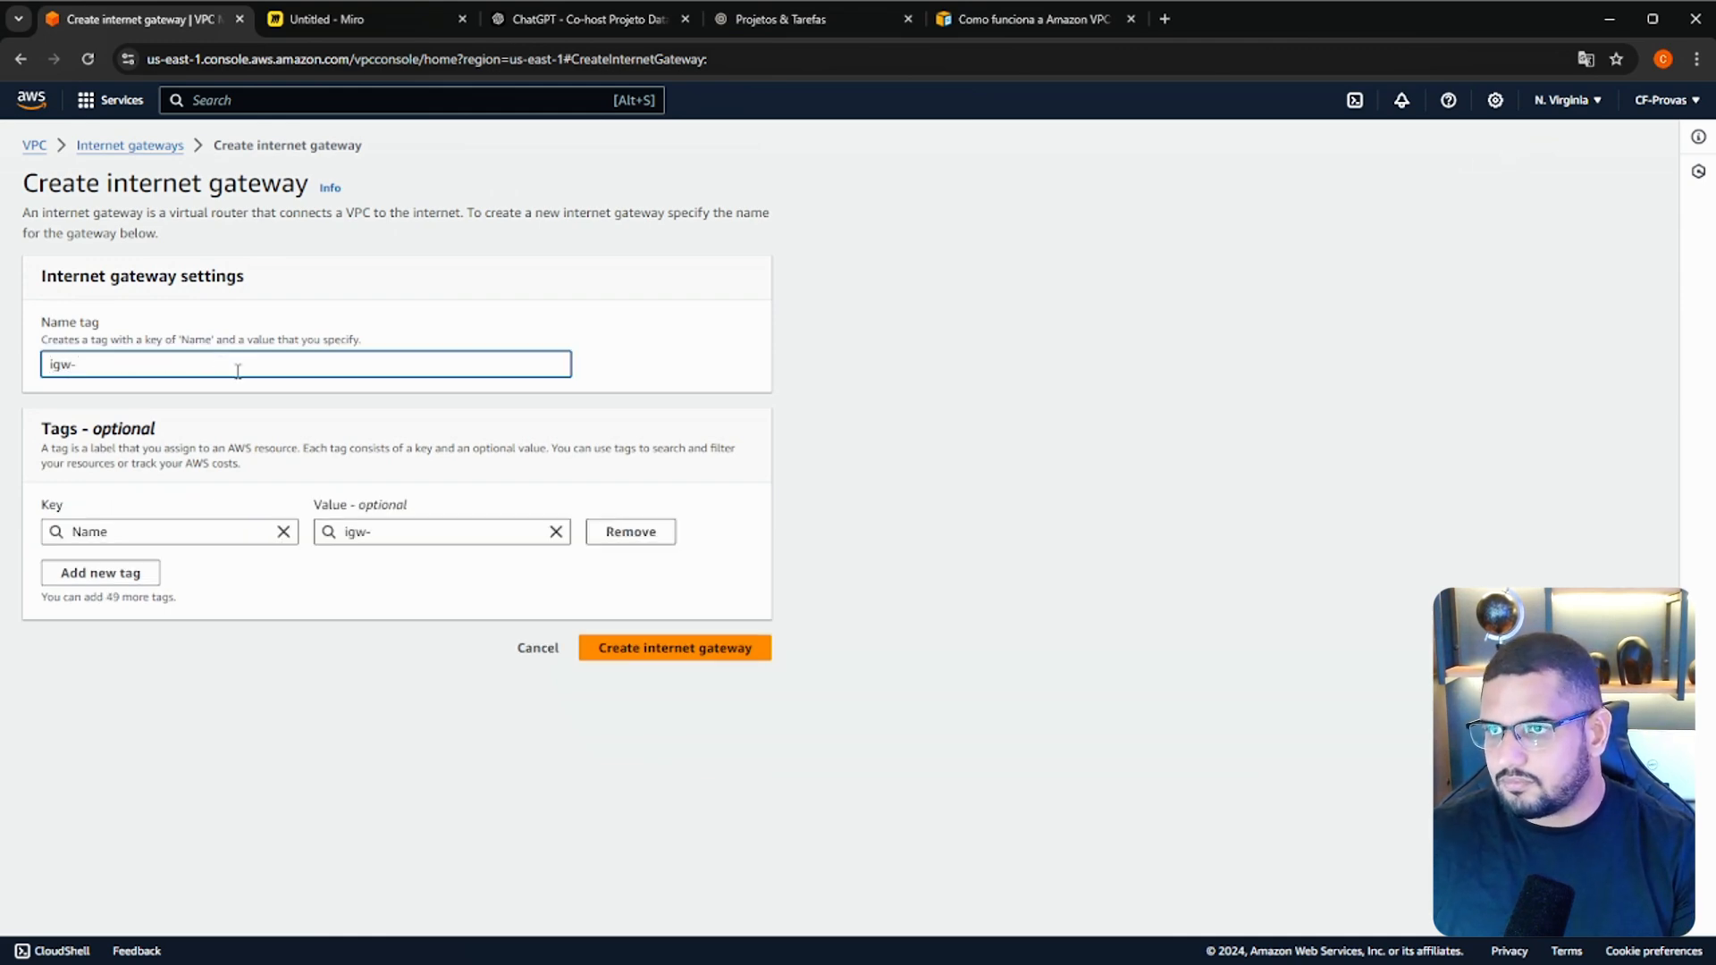
text(data-c)
key(BackSpace)
text(data-cf)
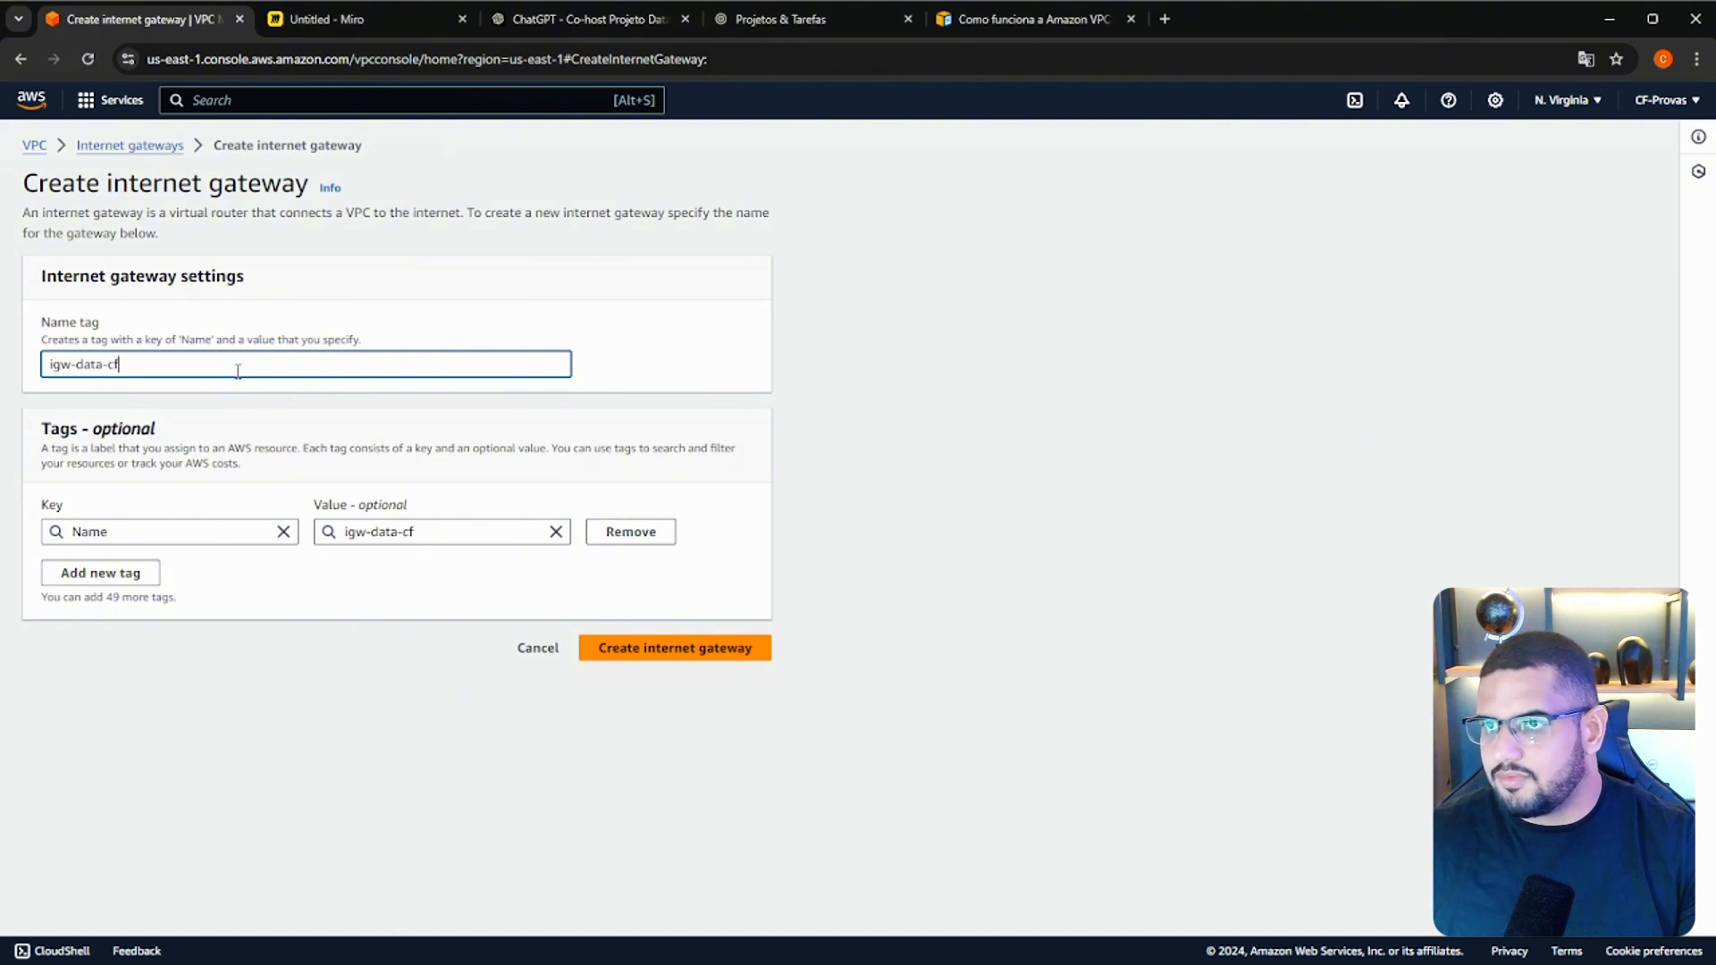
click(672, 645)
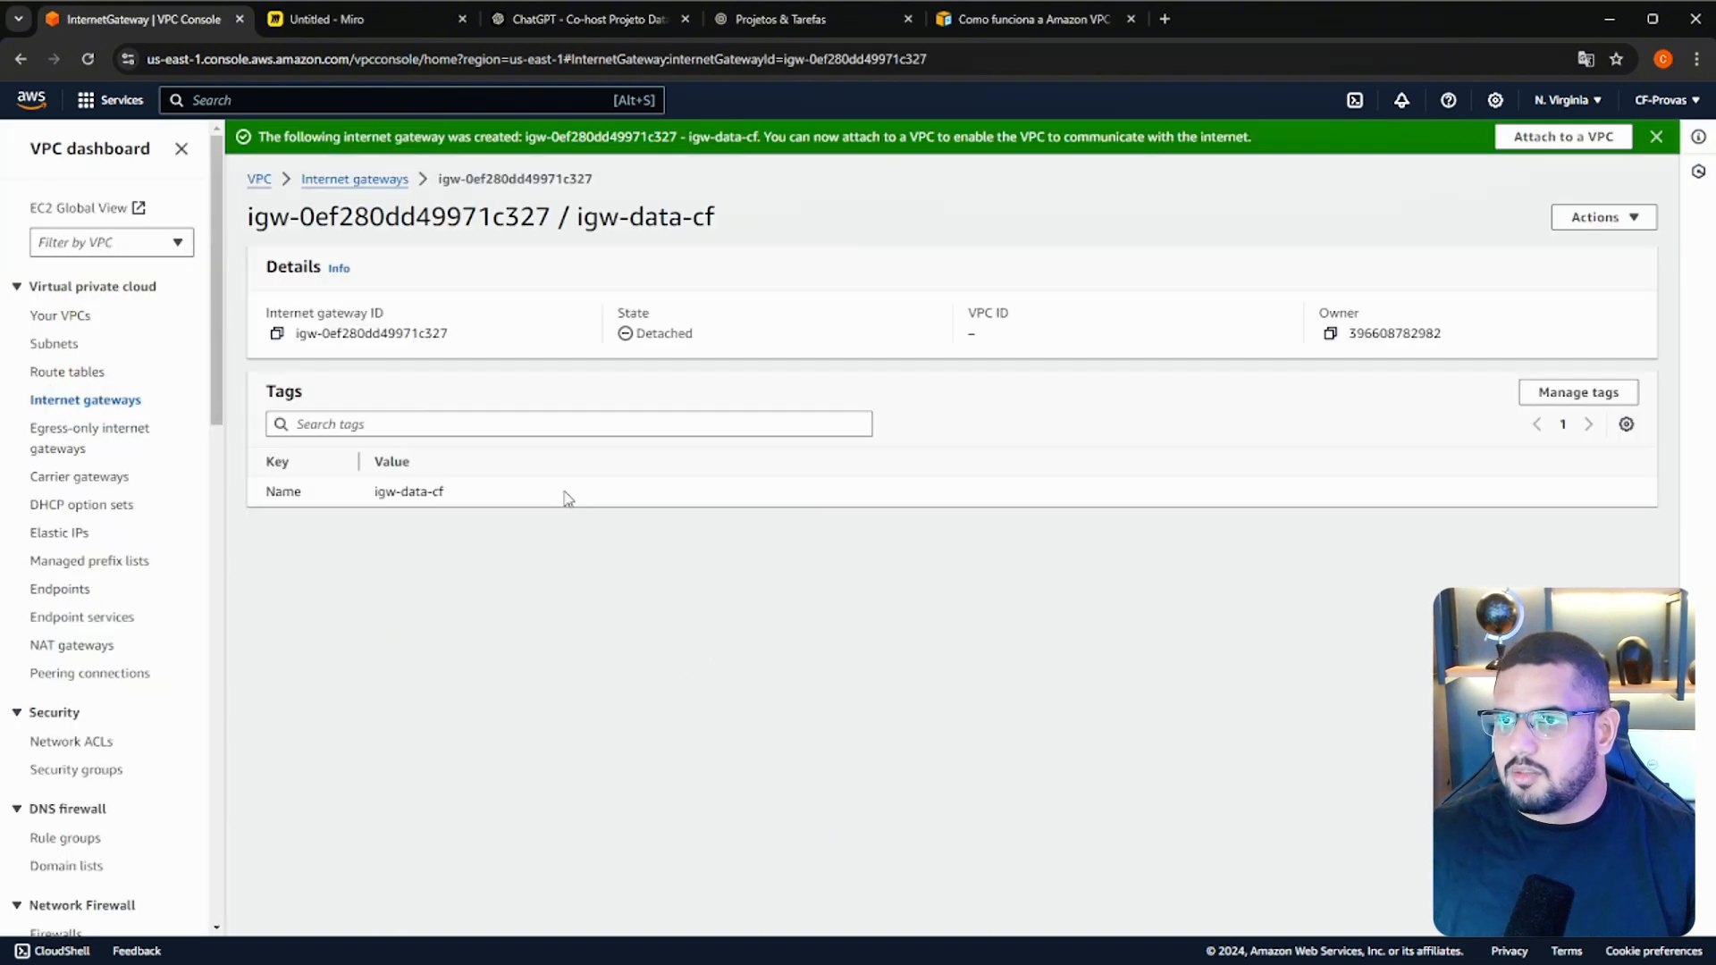
Attach the igw-data-cf internet gateway to the vpc-datalake-cf VPC.
click(1602, 220)
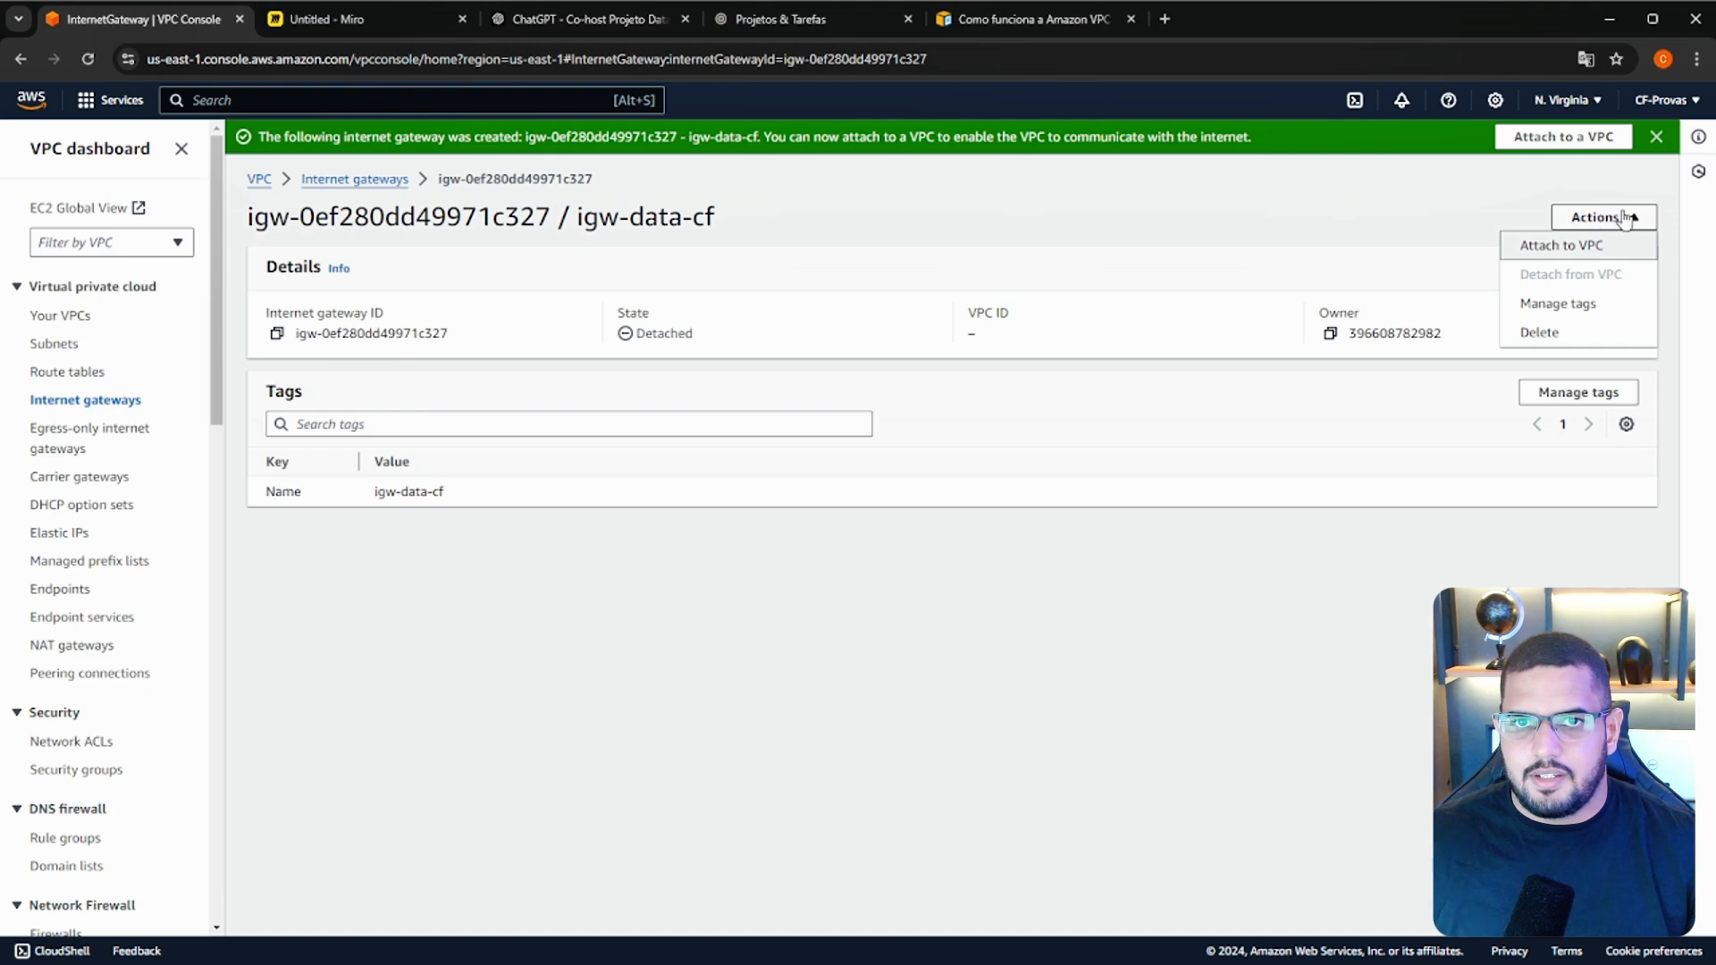
click(1609, 247)
click(236, 338)
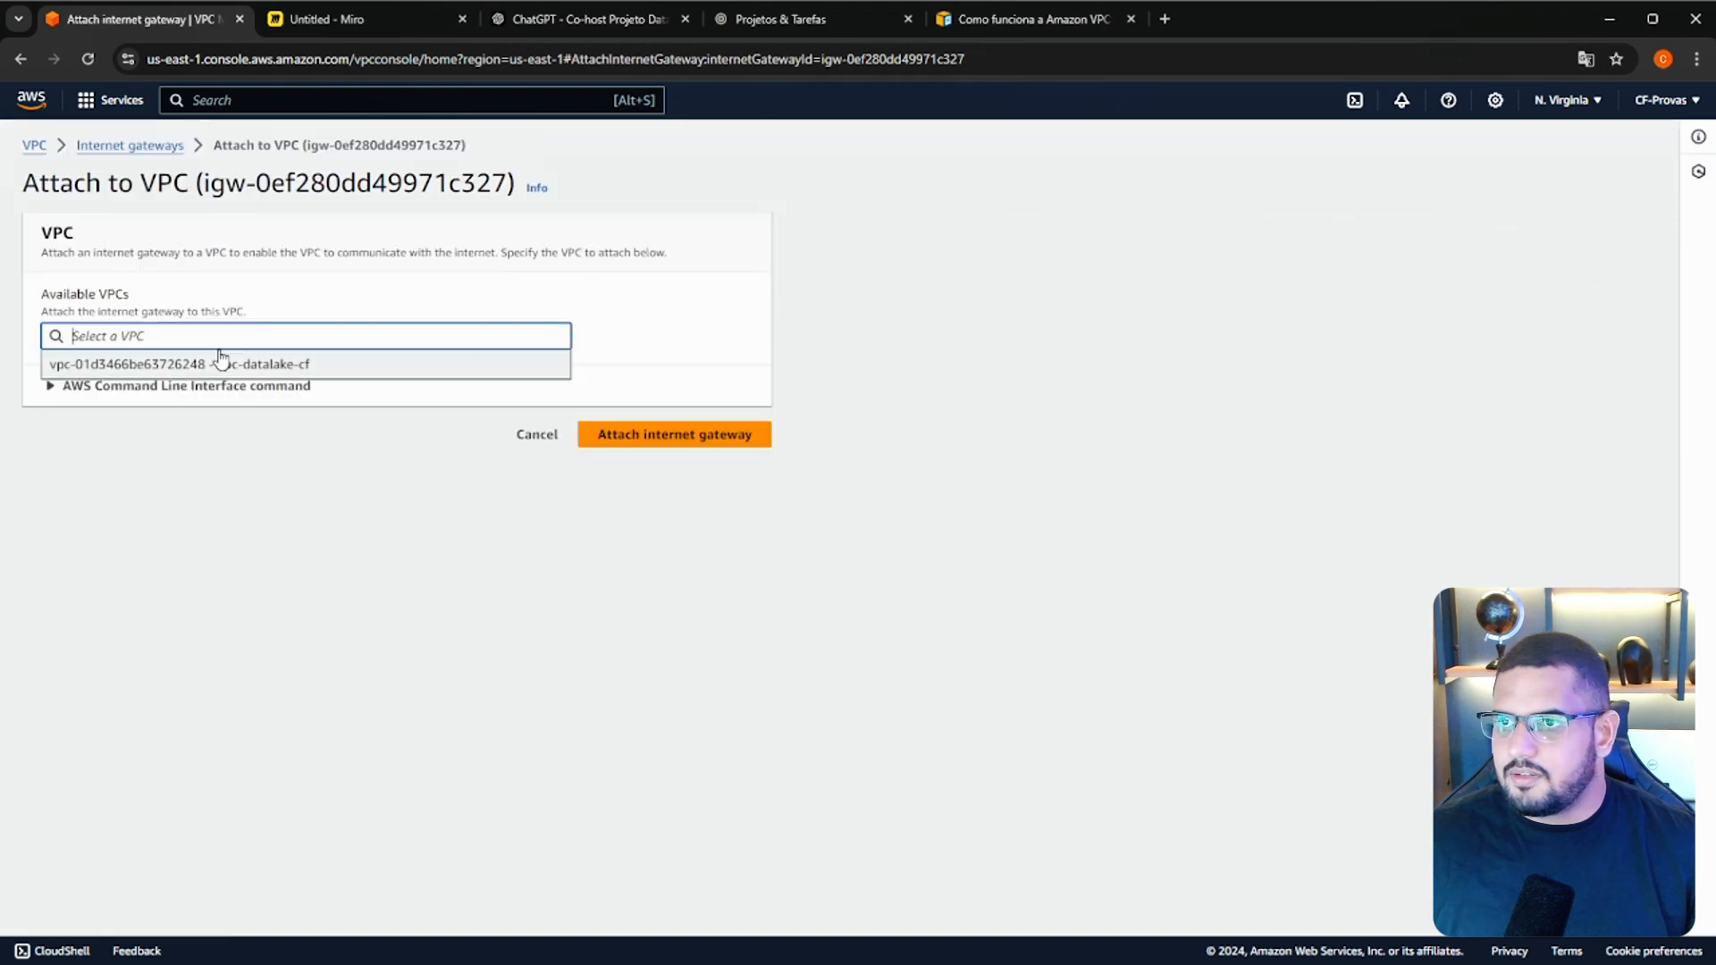
click(219, 363)
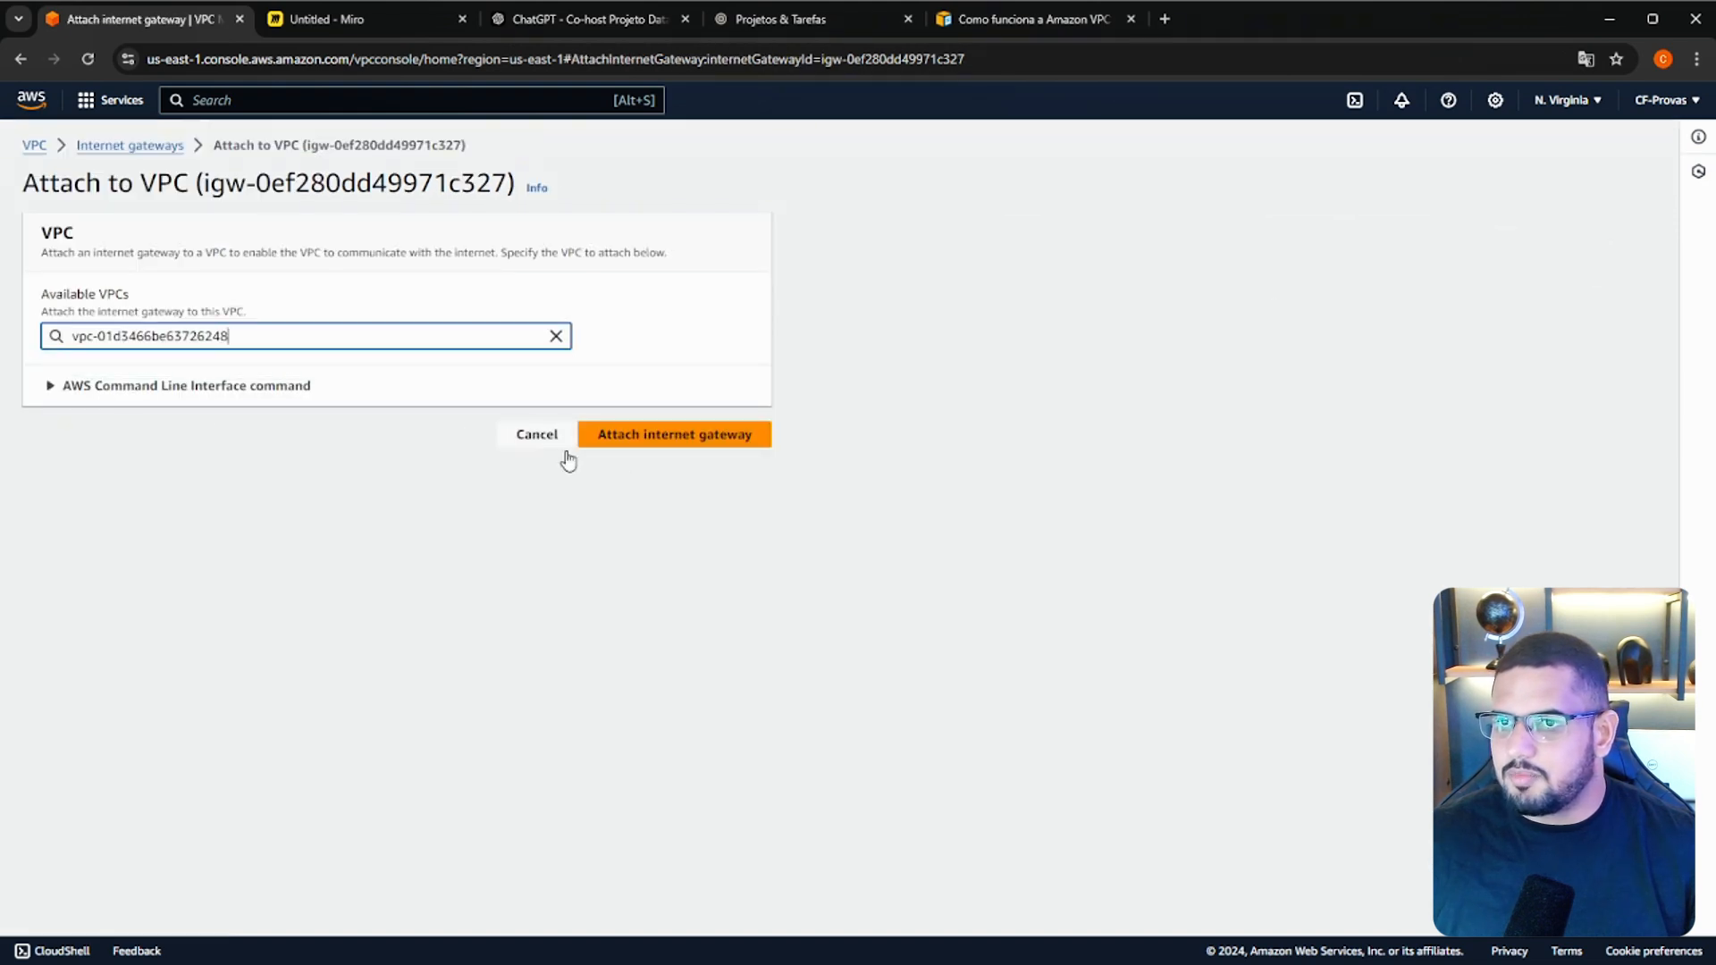
click(644, 438)
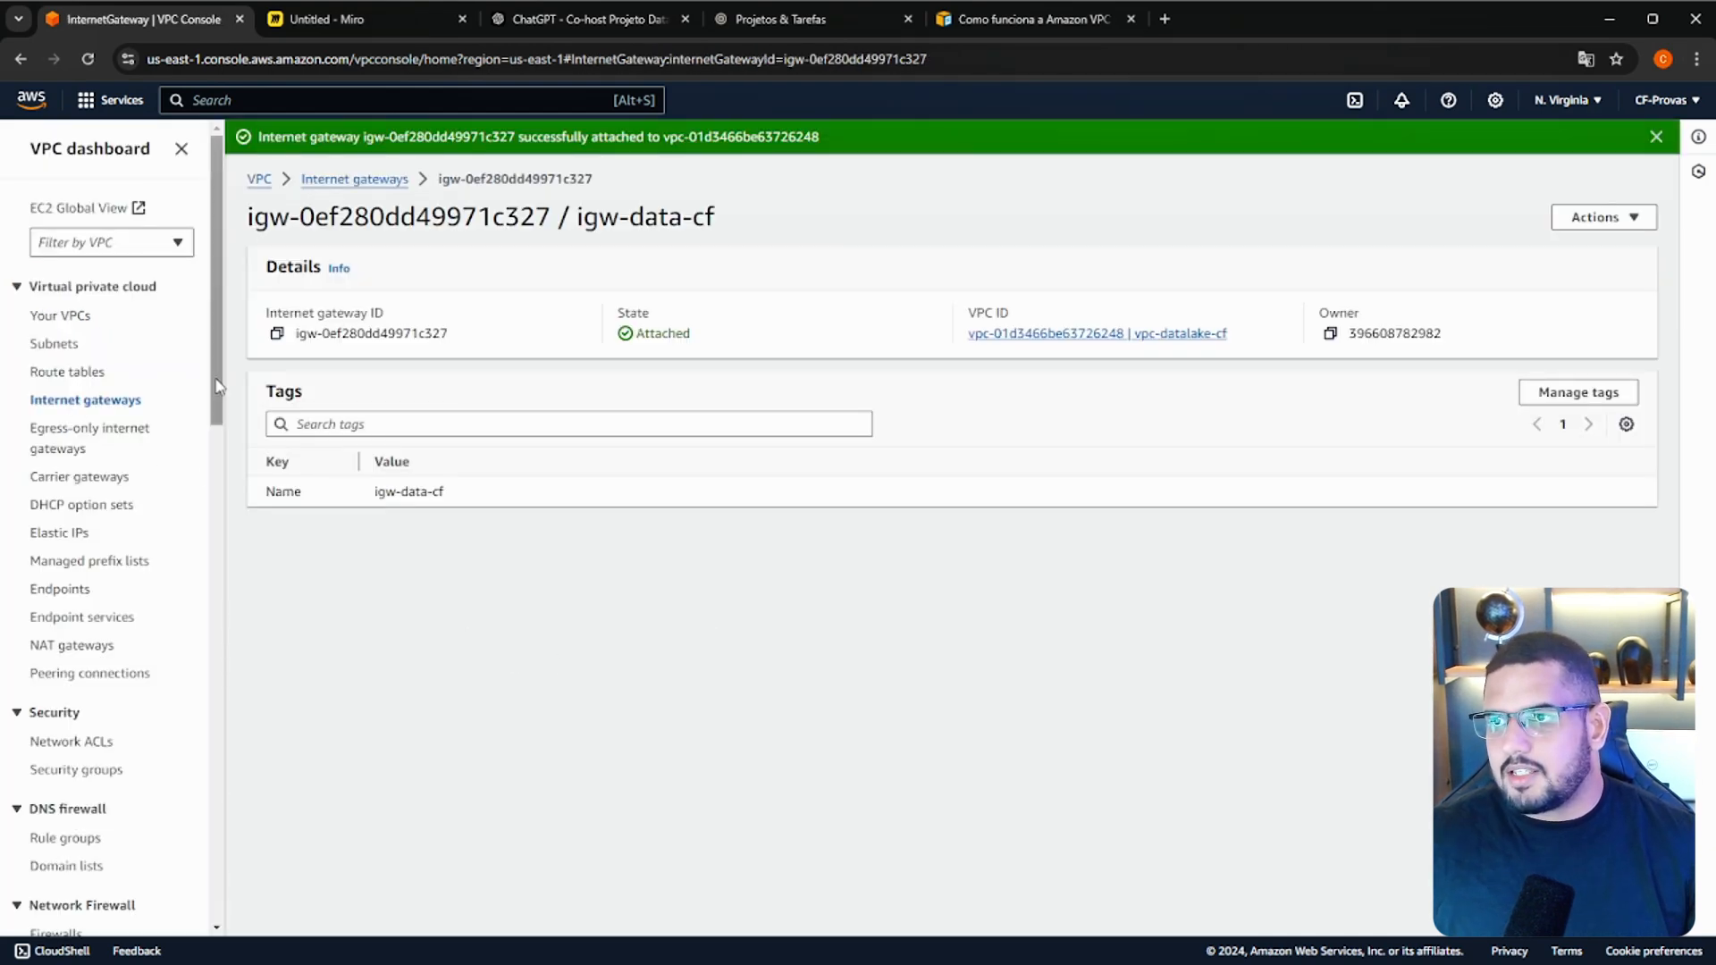
Try to delete the unnamed main route table of vpc-datalake-cf, then leave it deselected.
click(85, 372)
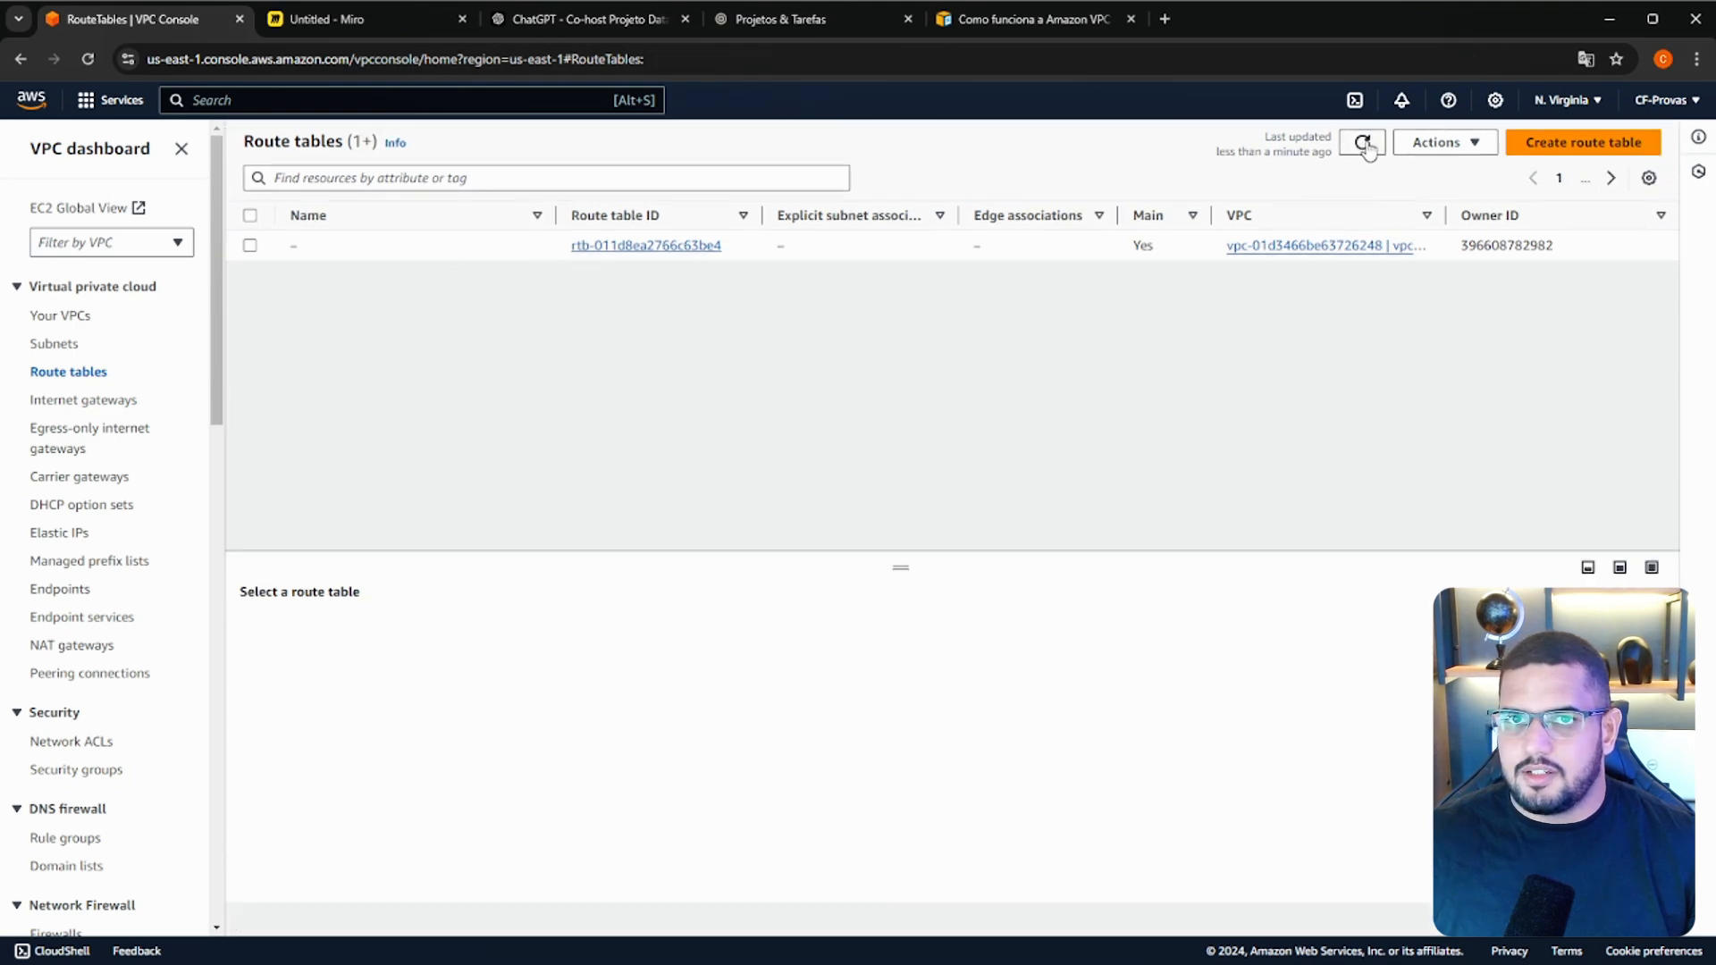
click(249, 245)
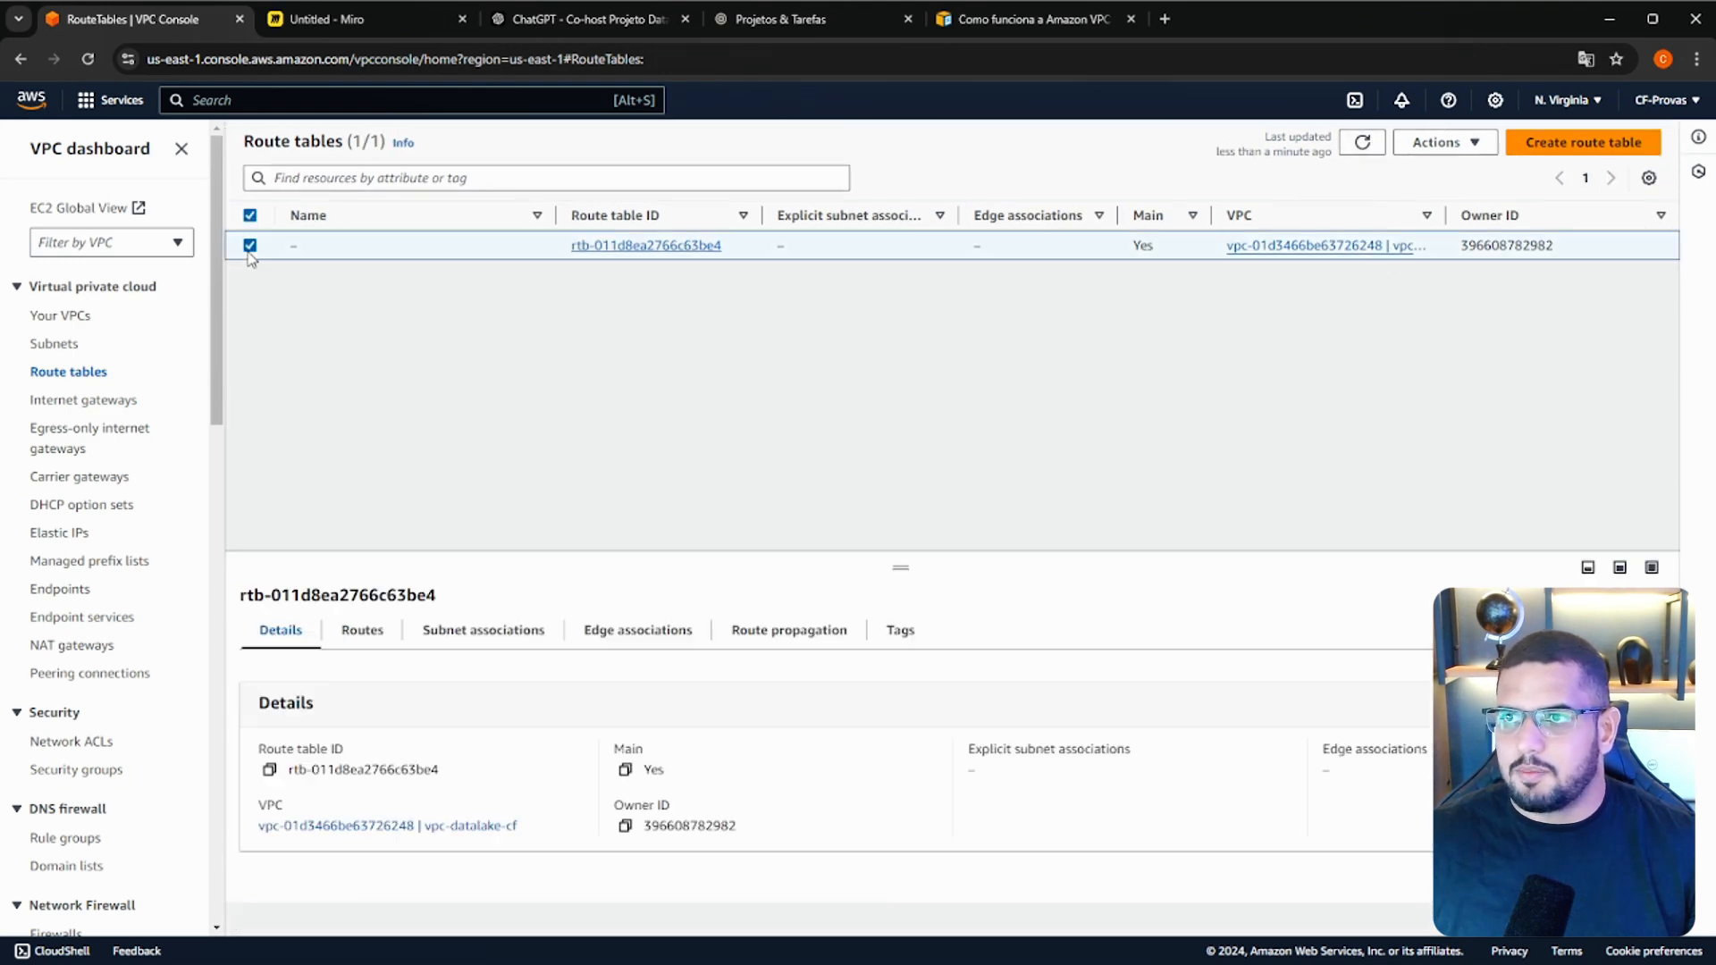
click(1446, 143)
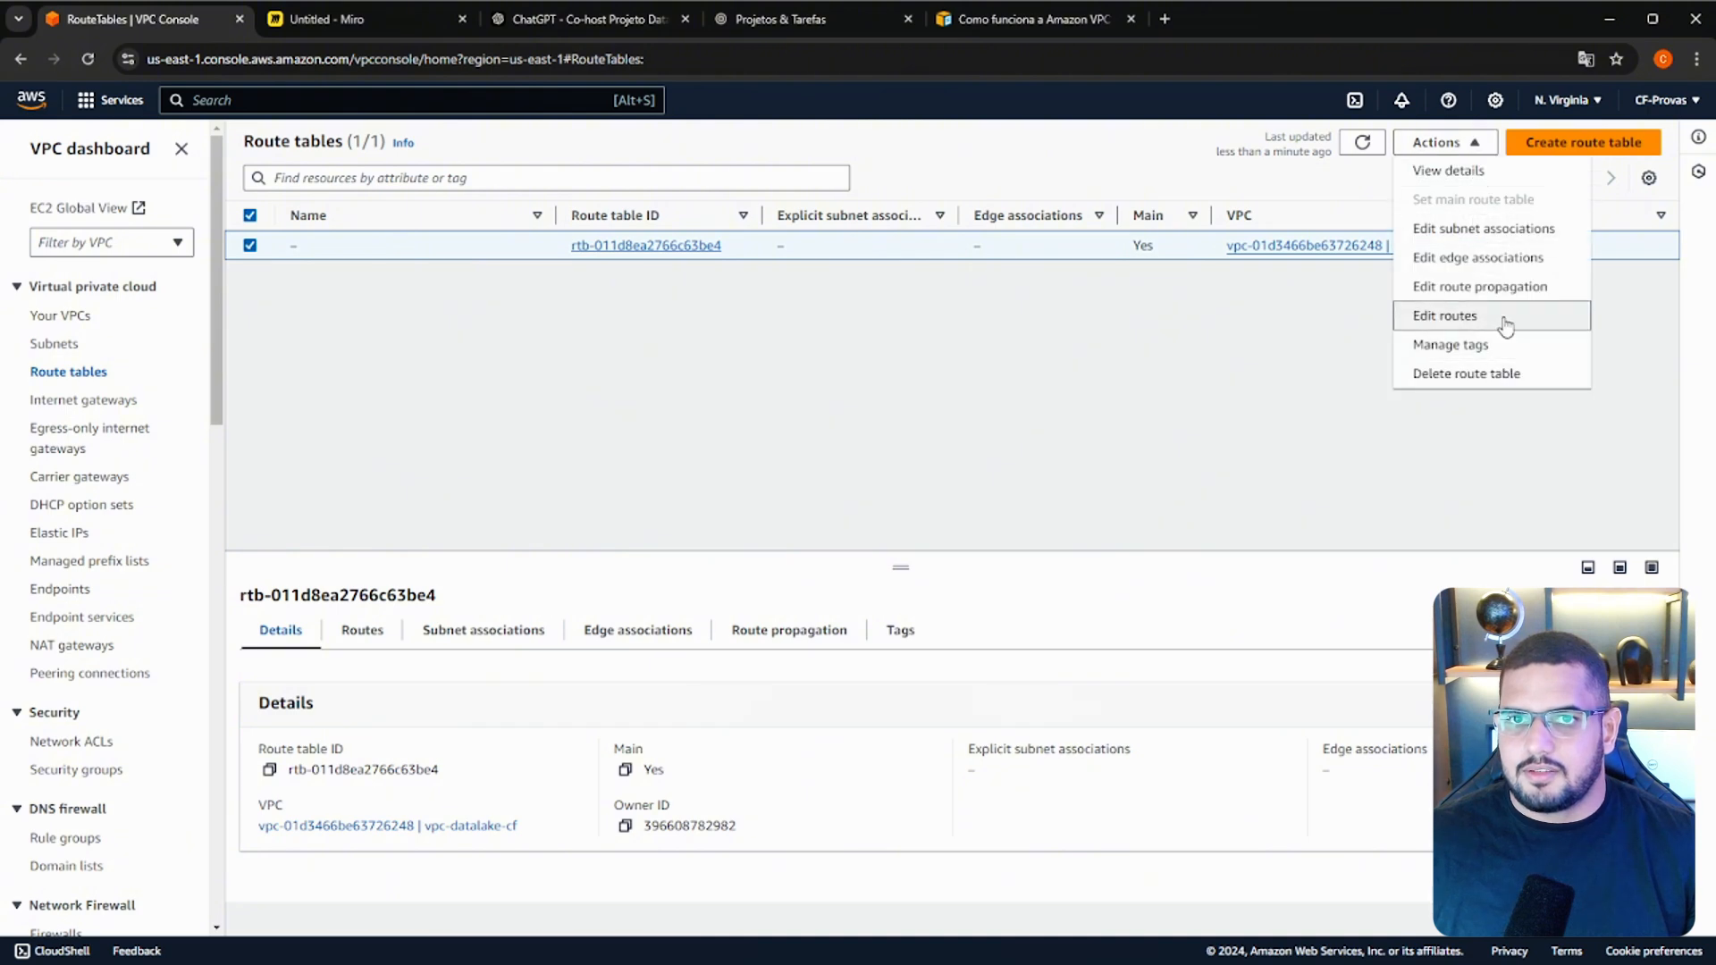
click(1495, 374)
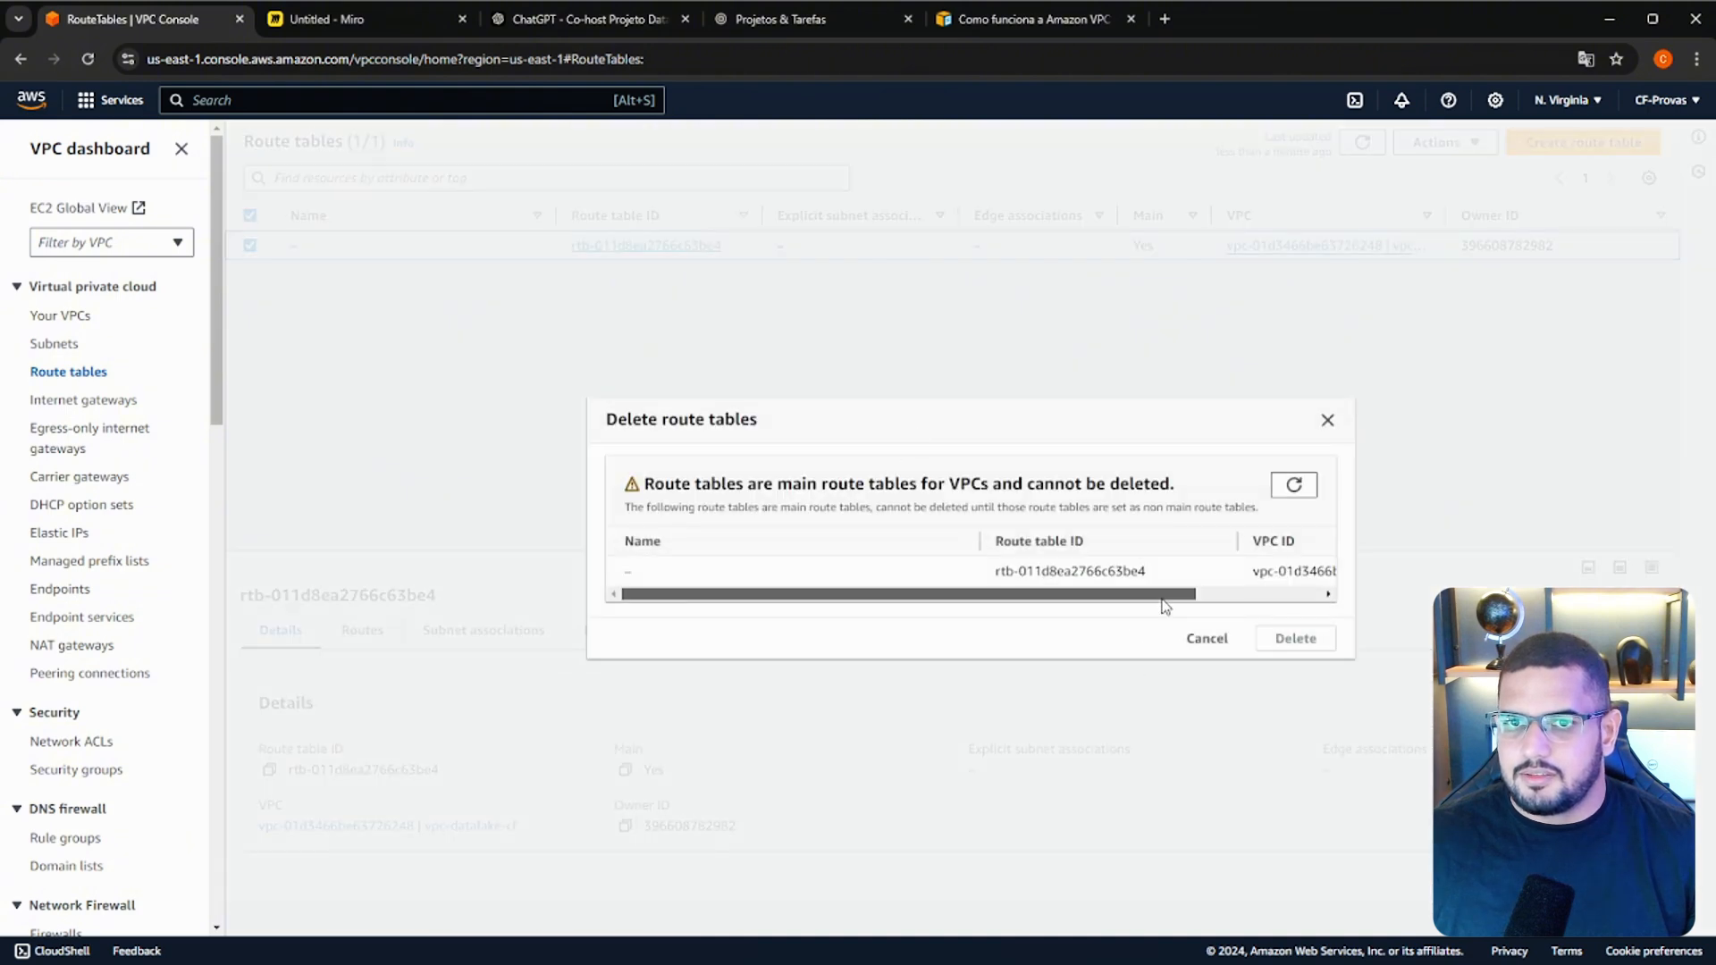
drag(1164, 605, 1224, 602)
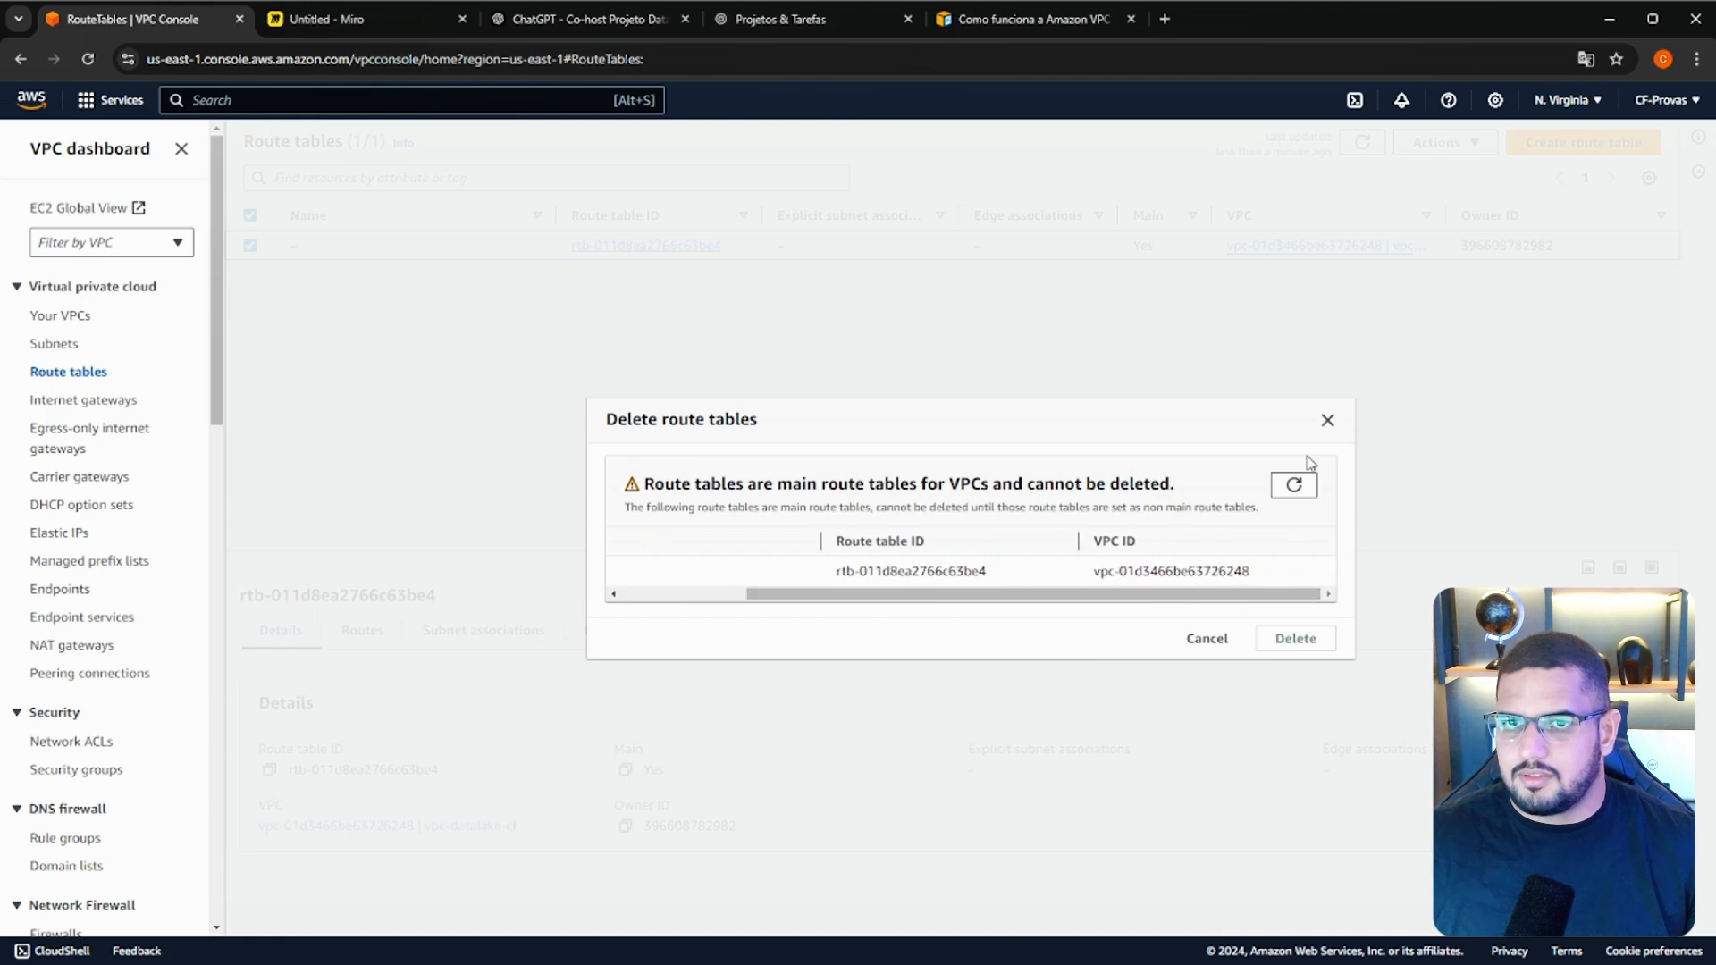
click(1328, 420)
click(1452, 143)
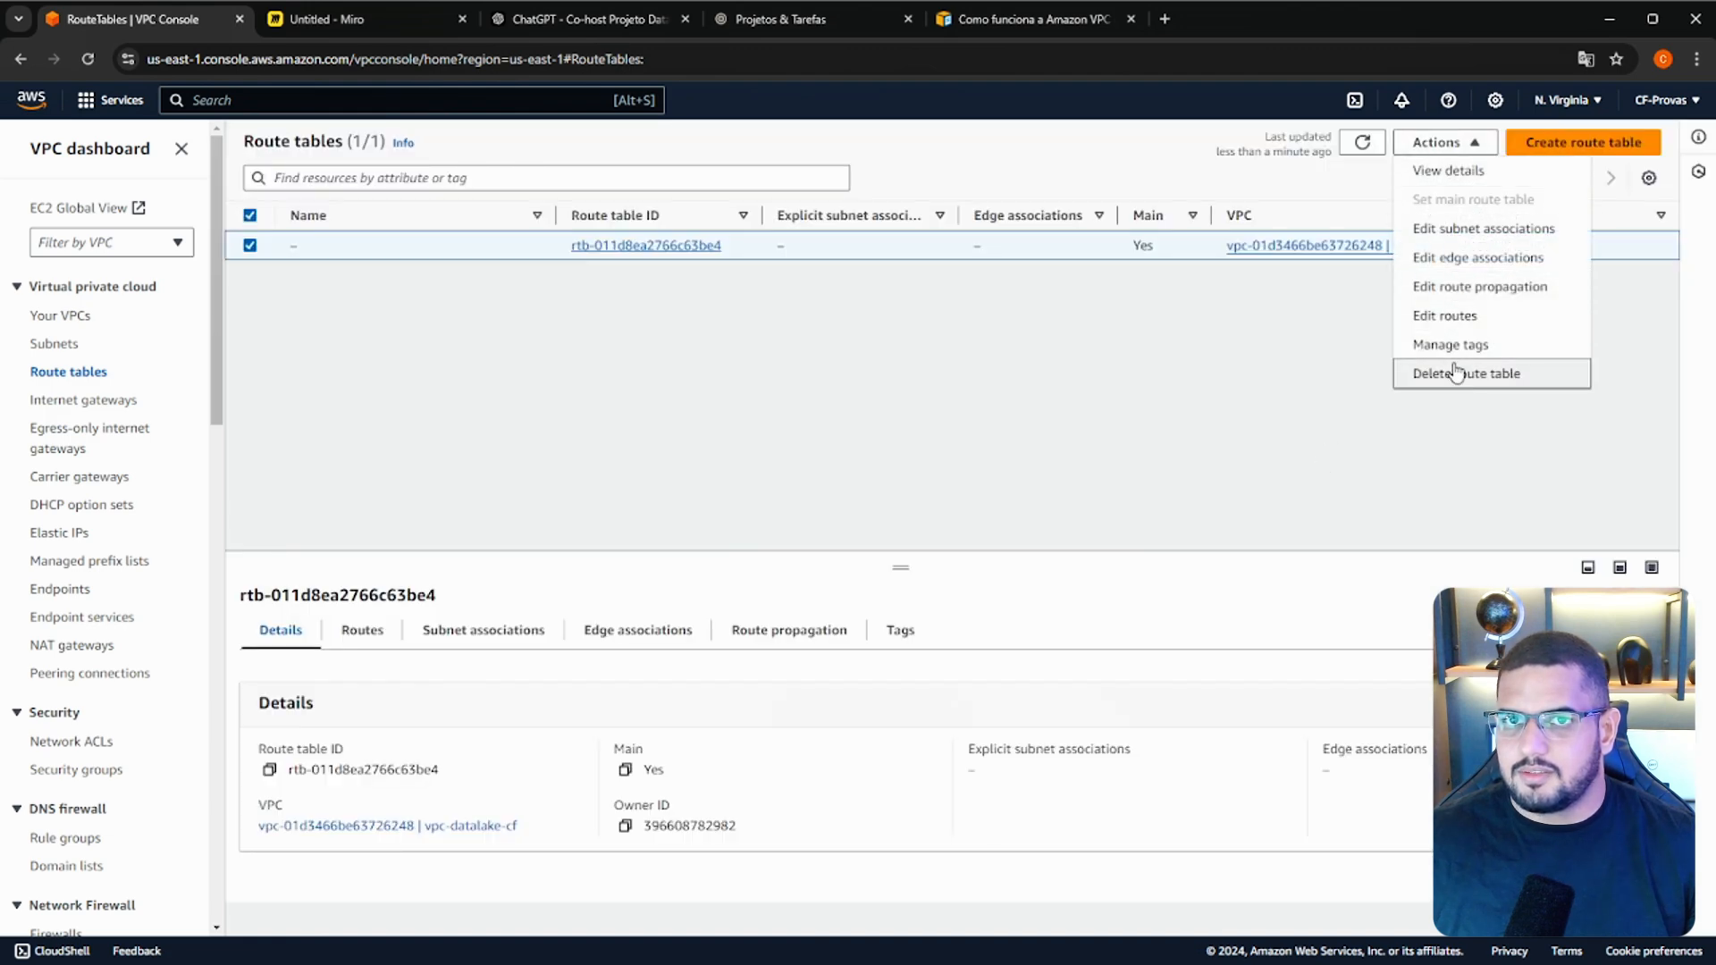
click(1456, 373)
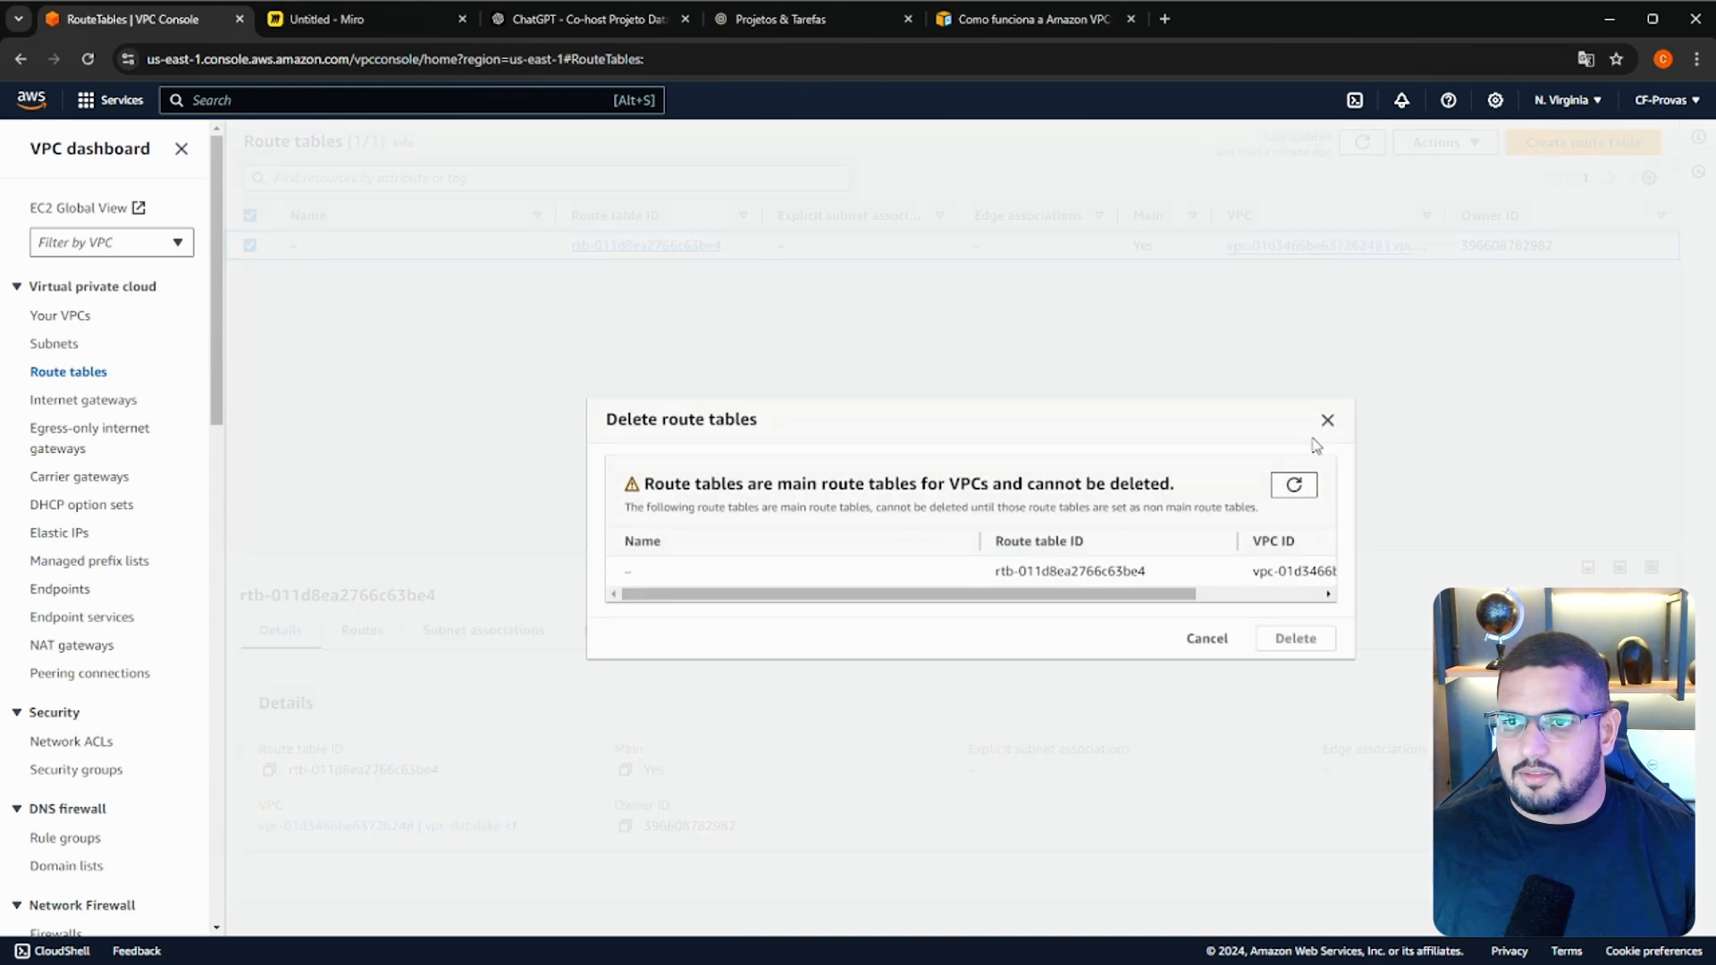
click(1329, 426)
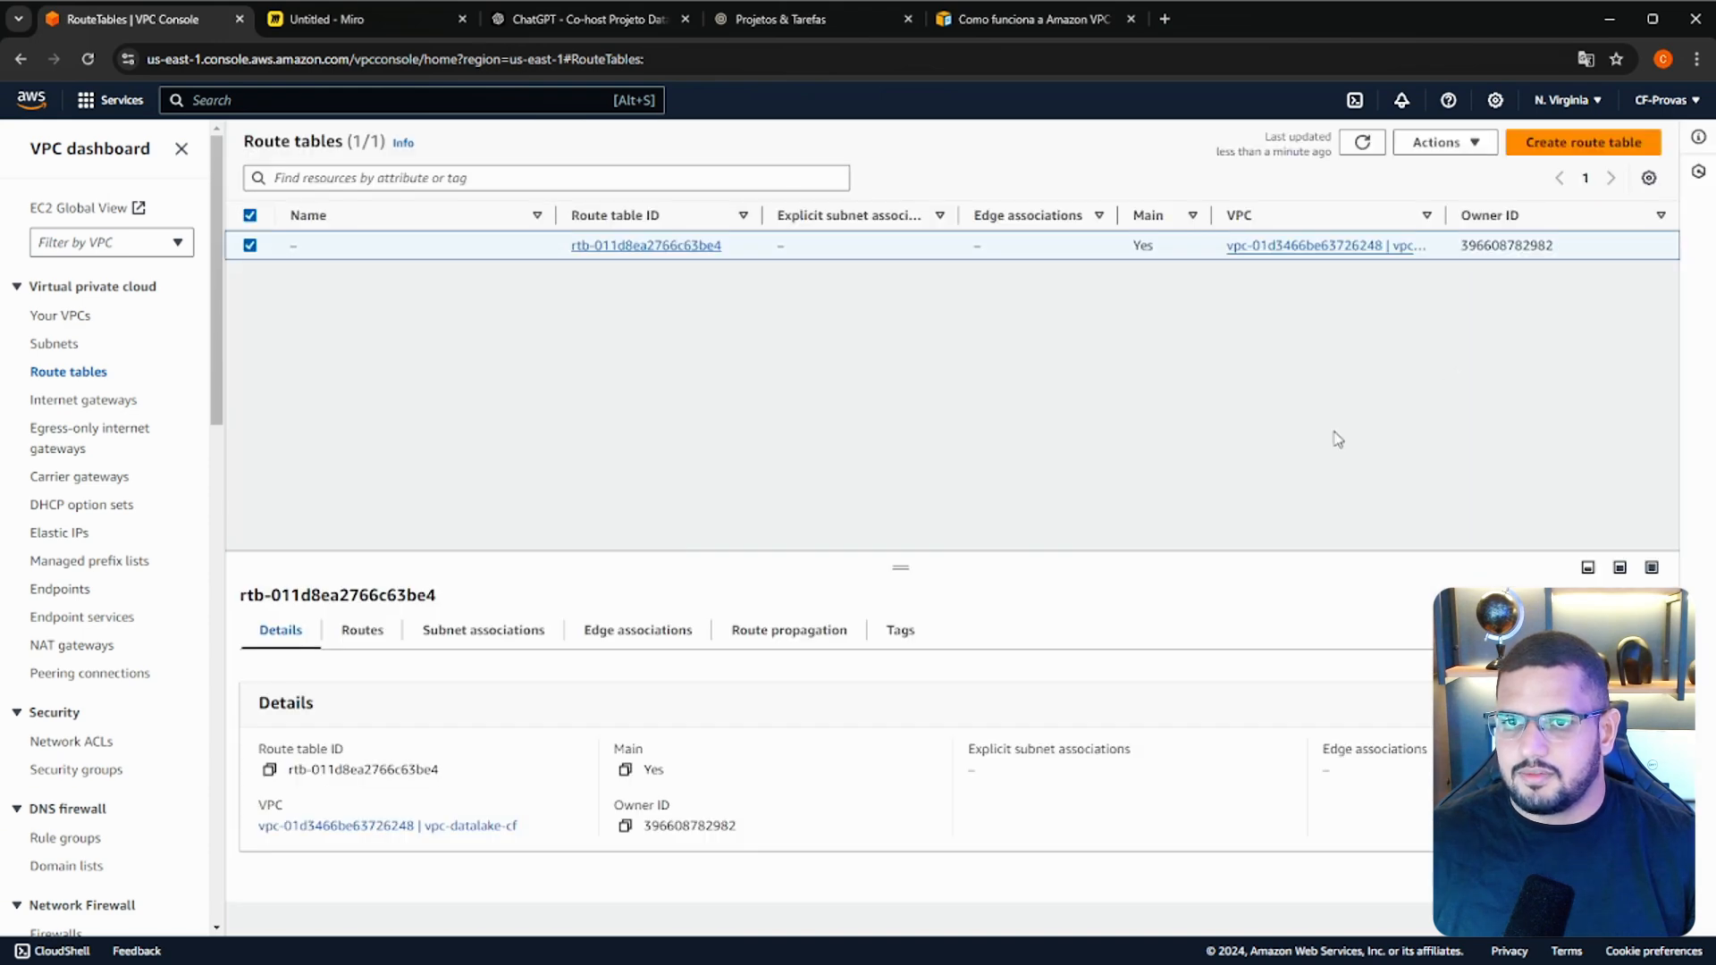
click(250, 245)
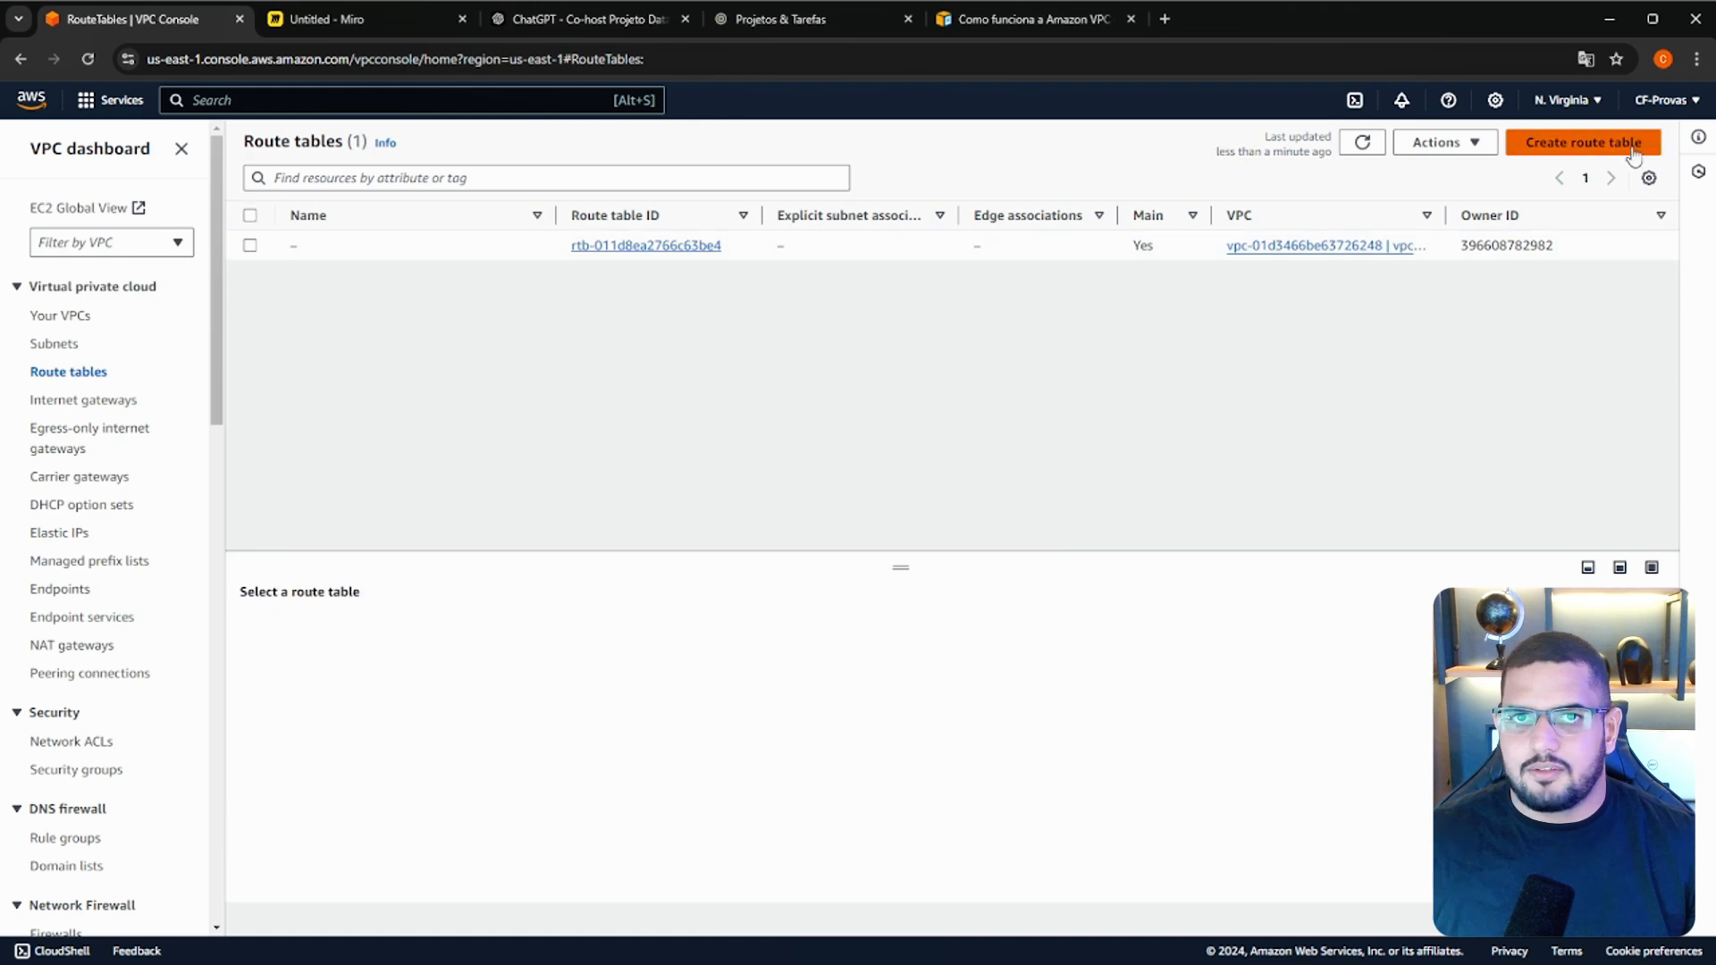
Create a route table named rtb-data-cf in the vpc-datalake-cf VPC.
click(1583, 142)
text(rtb-)
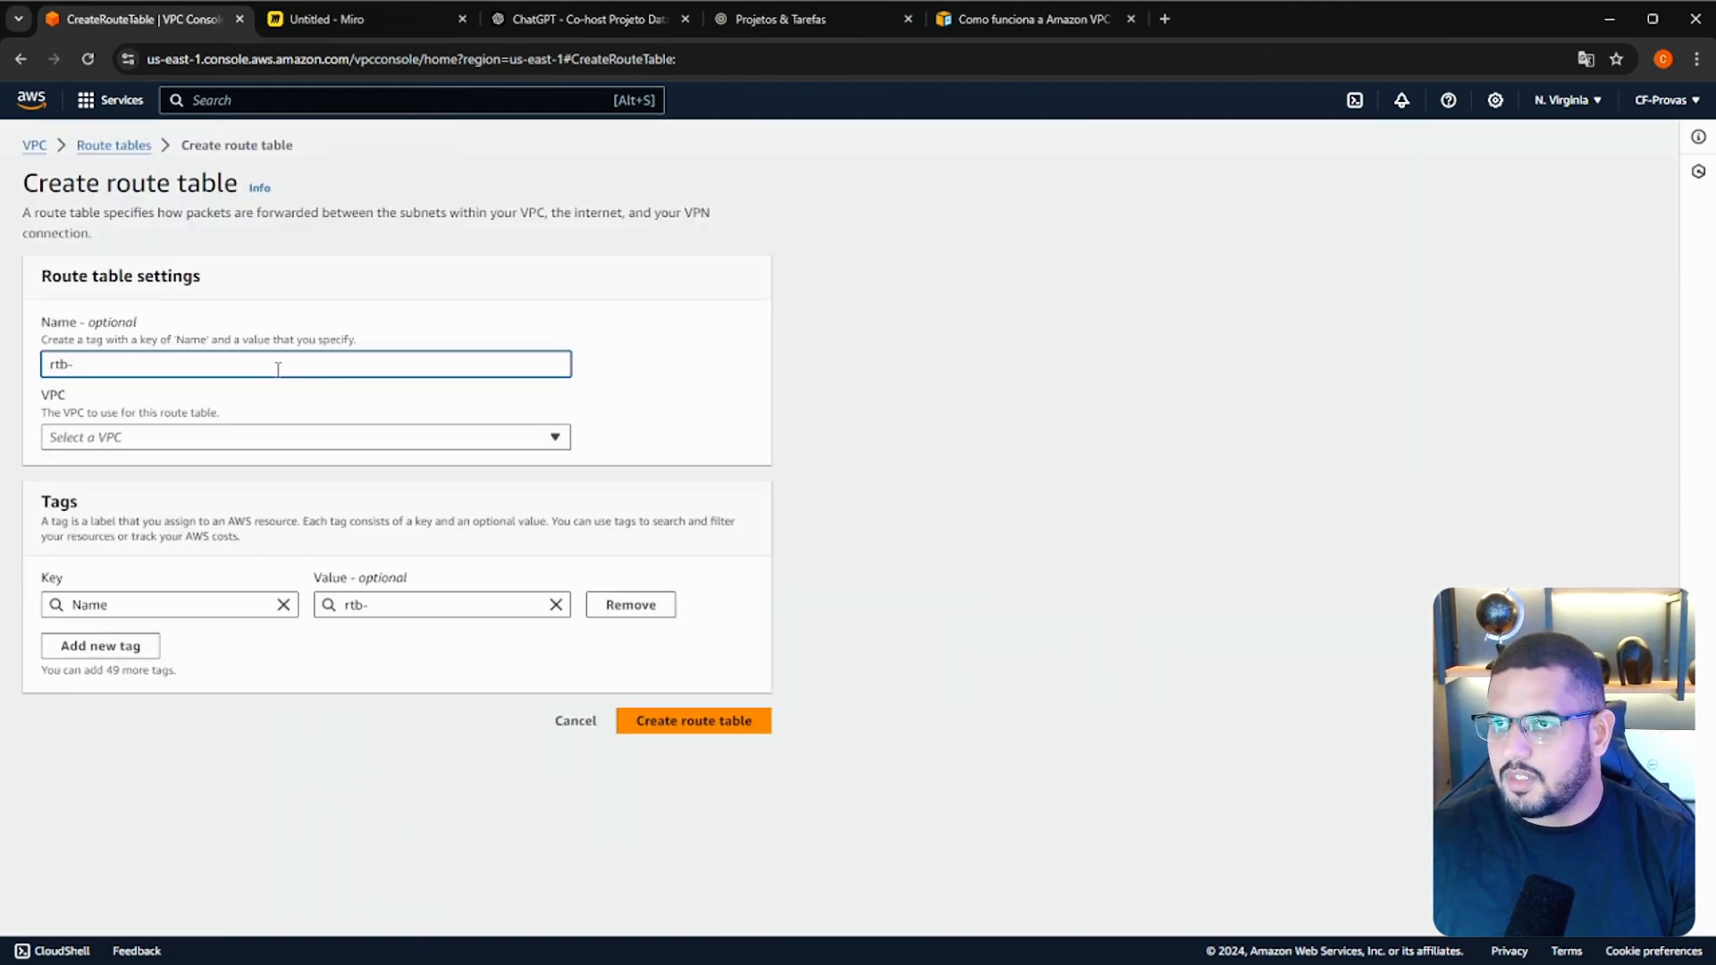
text(cat)
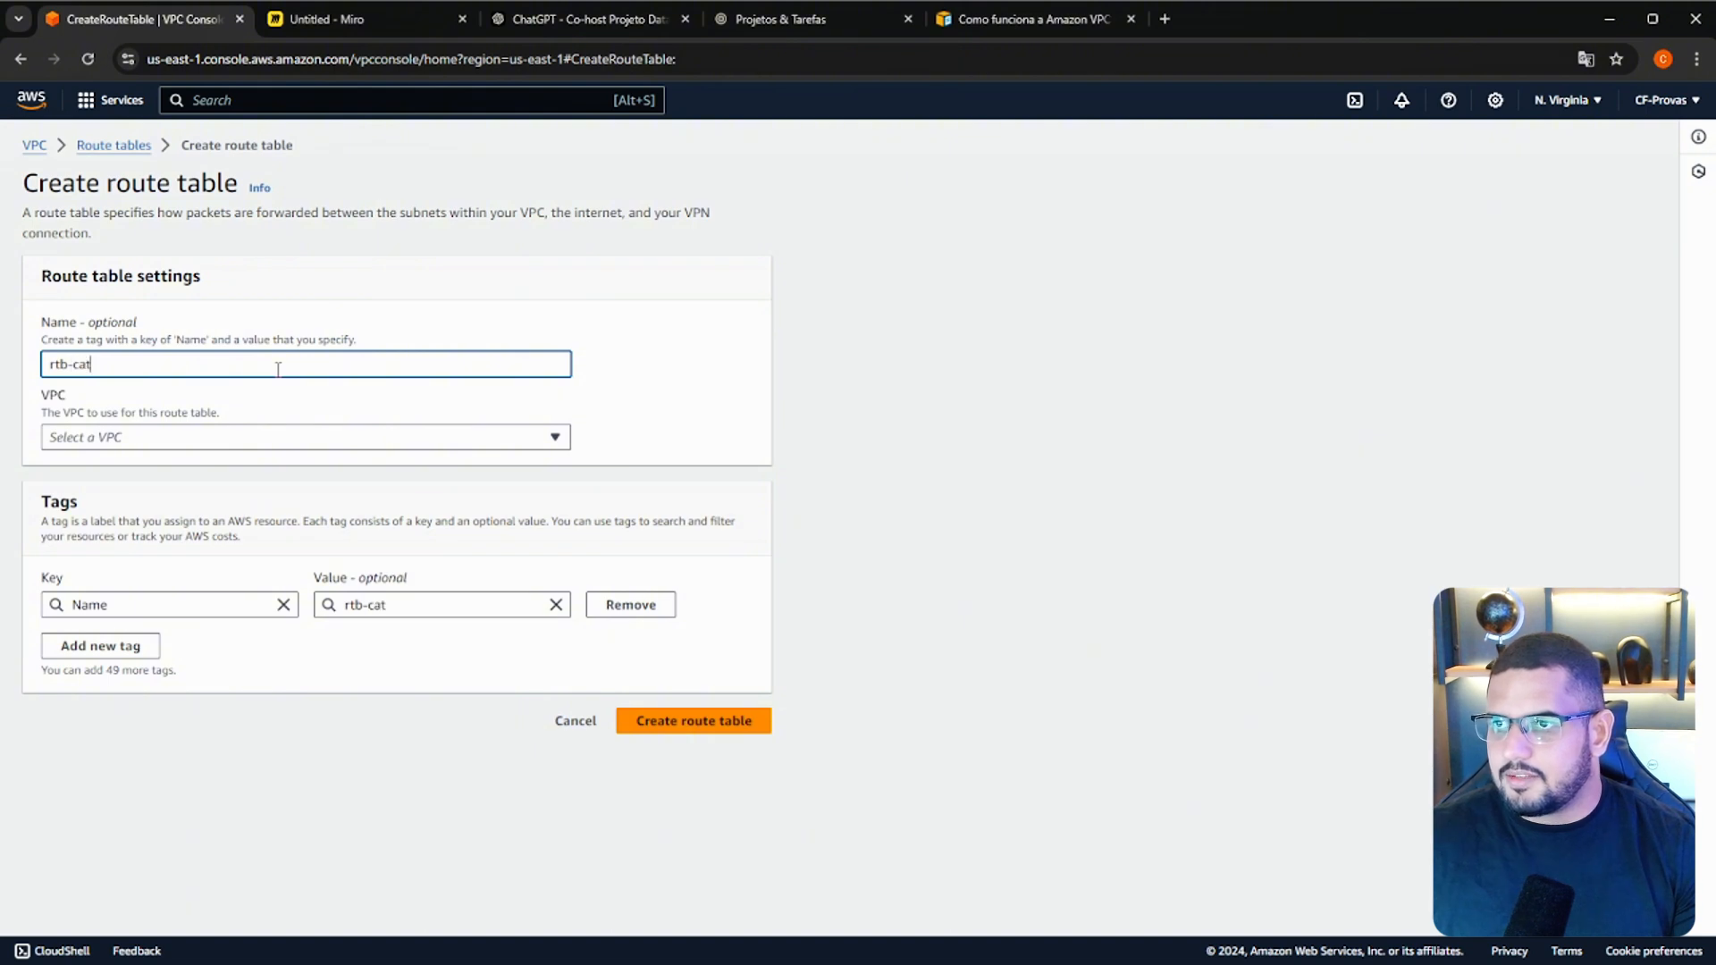
key(BackSpace)
key(BackSpace)
key(BackSpace)
text(data-cf)
key(Tab)
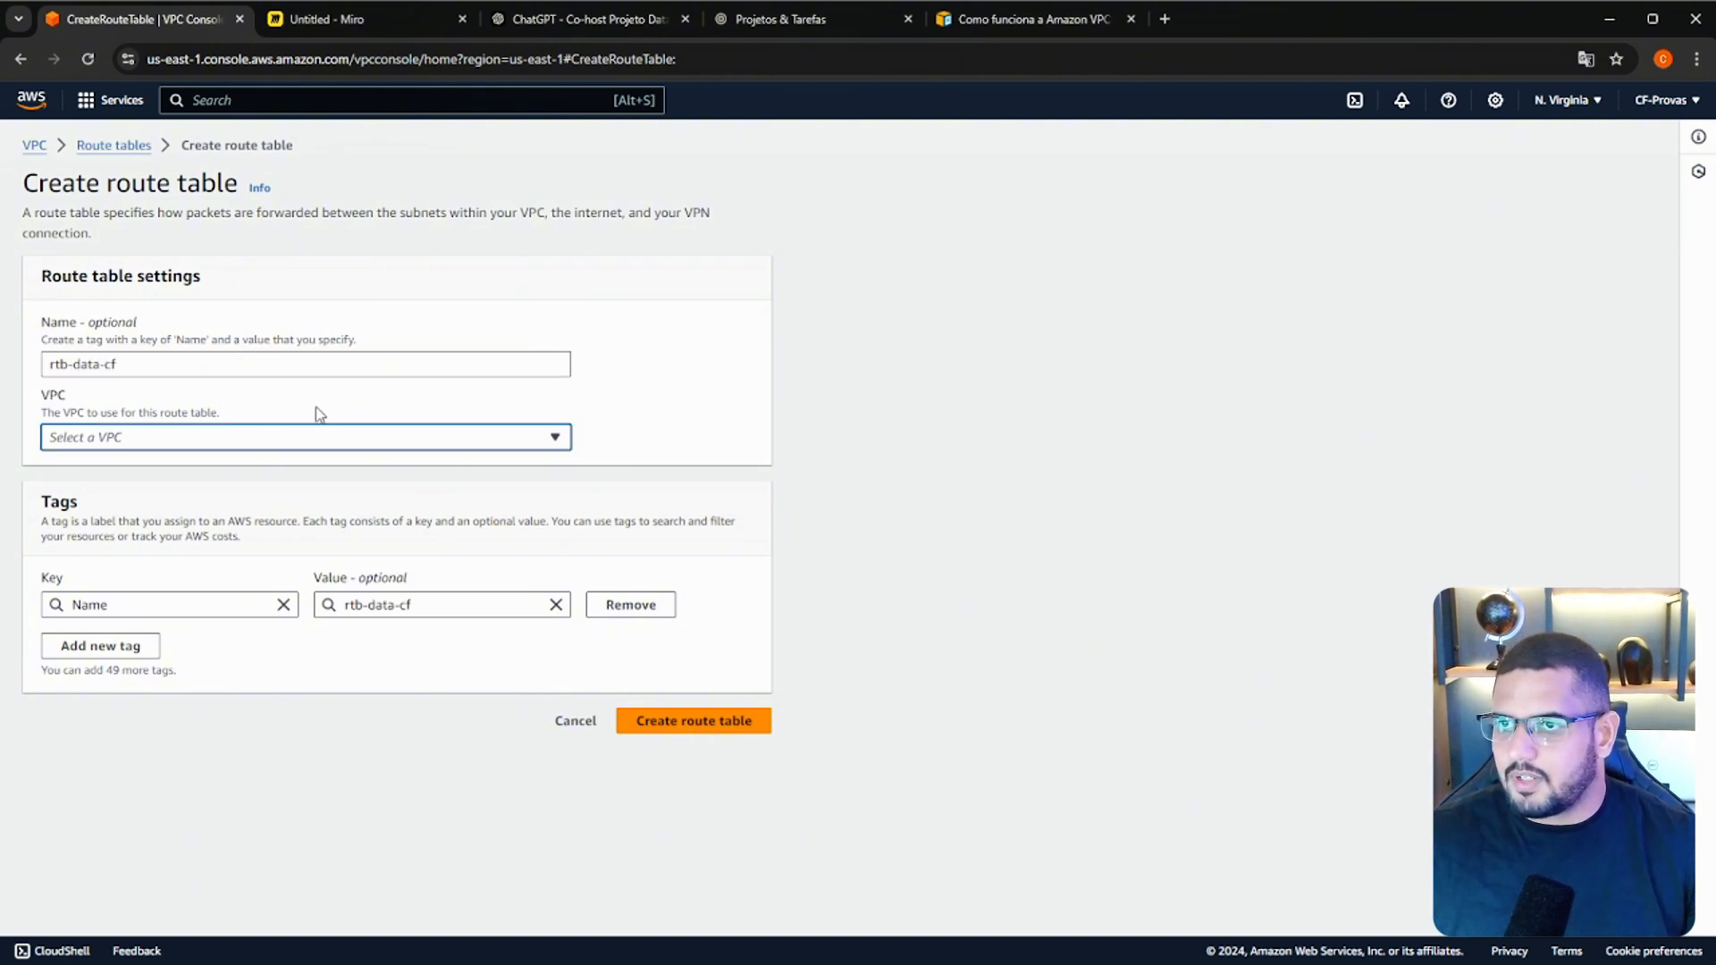
click(304, 437)
click(300, 495)
click(684, 721)
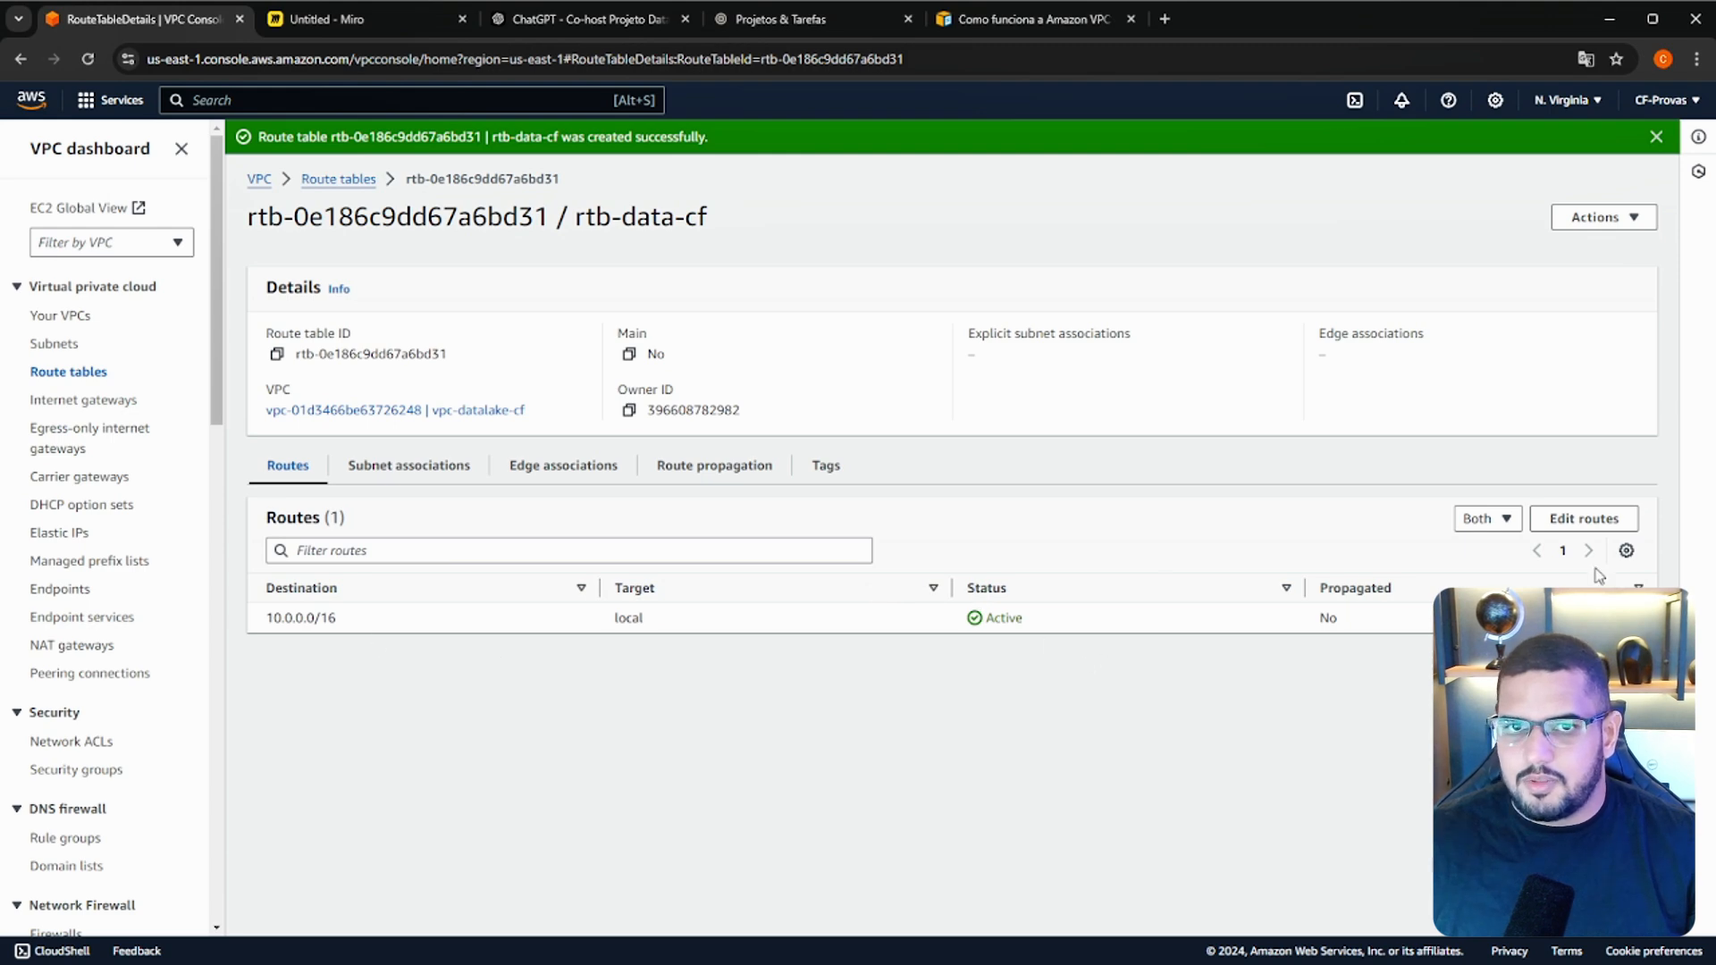
Add a route for 0.0.0.0/0 targeting the igw-data-cf internet gateway to the rtb-data-cf route table and save it.
click(1581, 520)
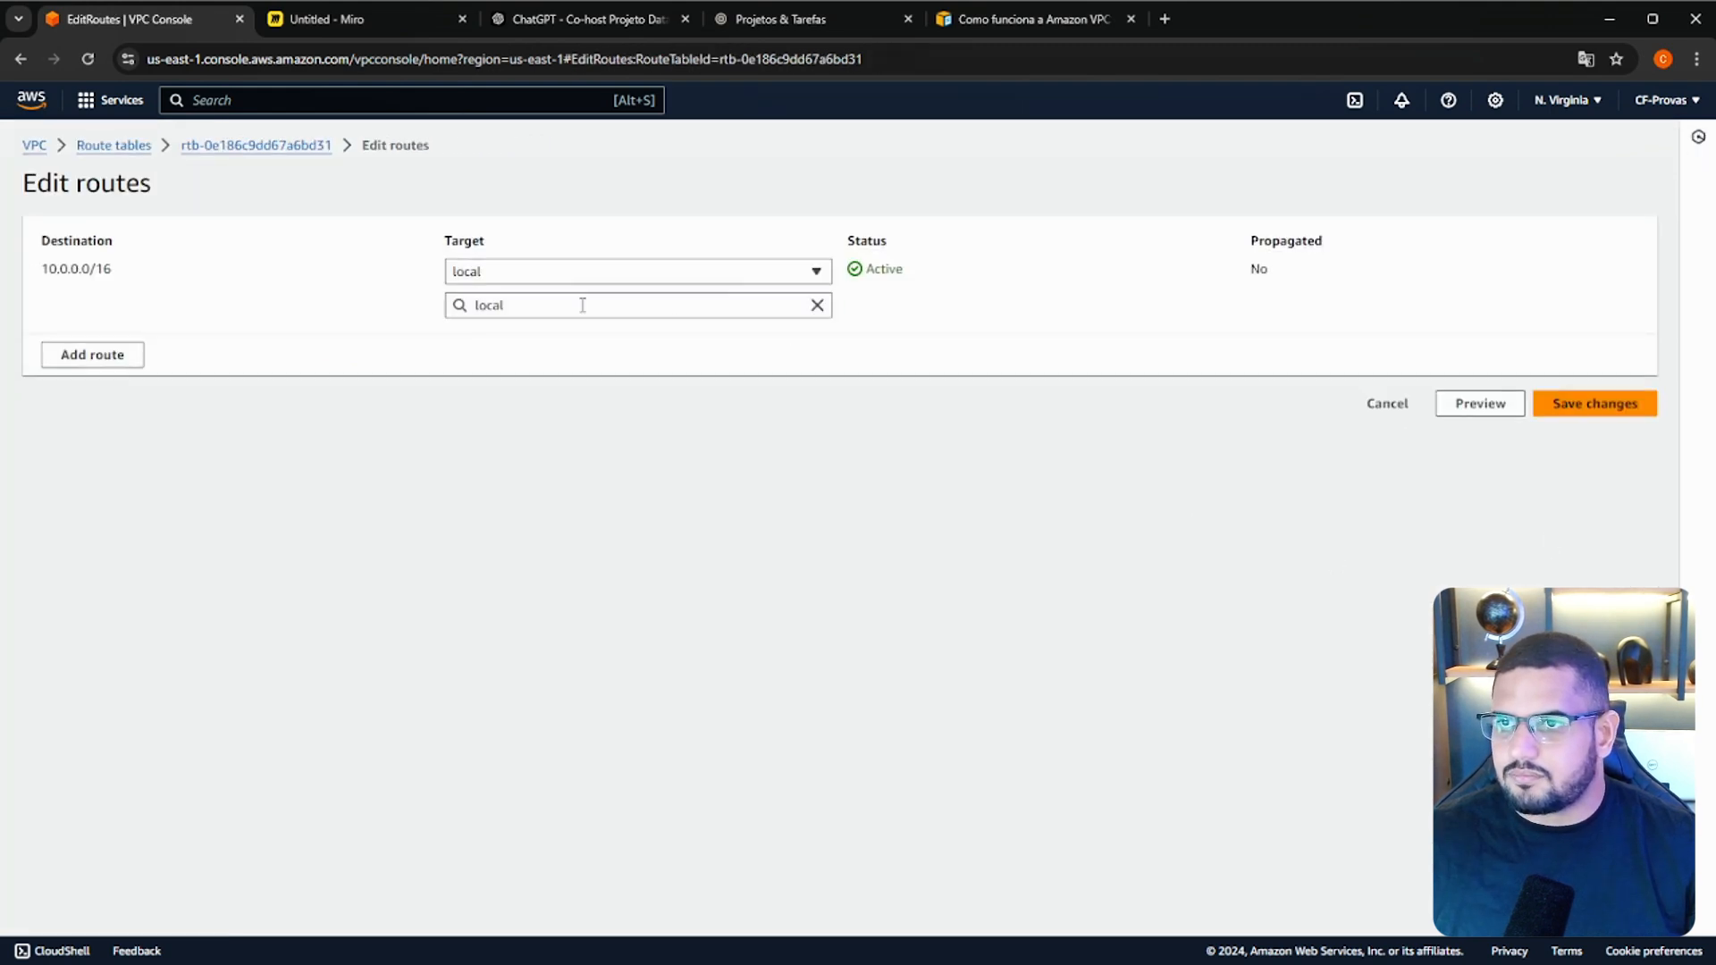
click(138, 356)
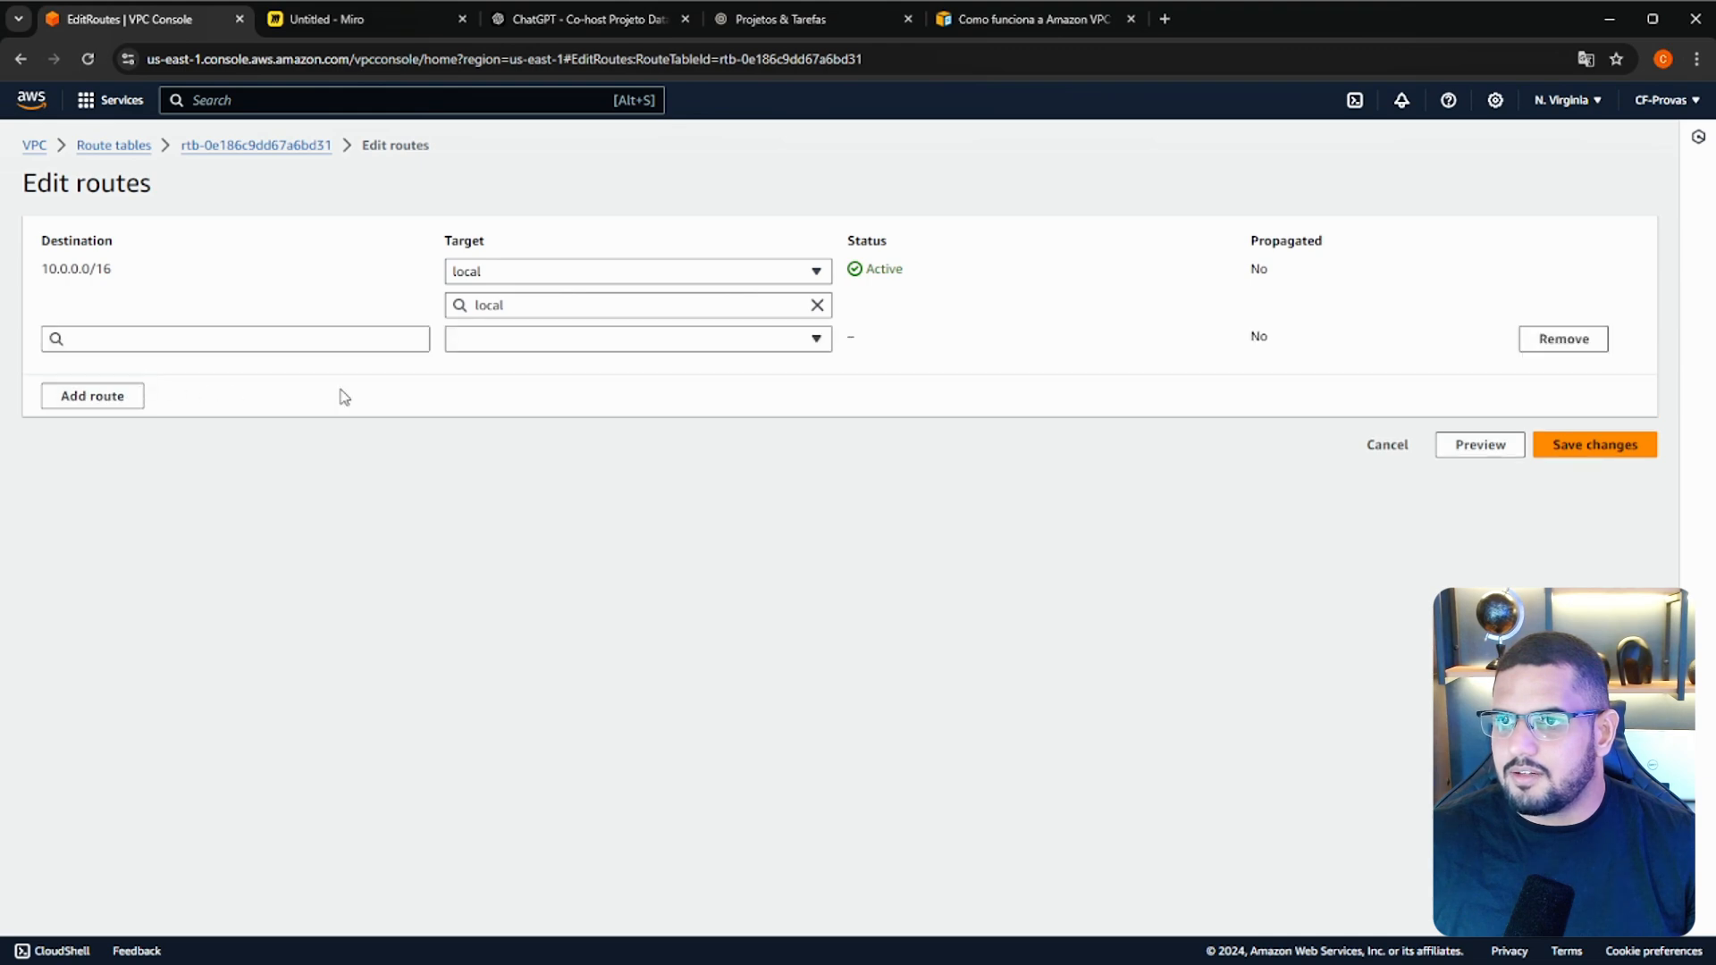
click(280, 332)
click(287, 367)
click(575, 349)
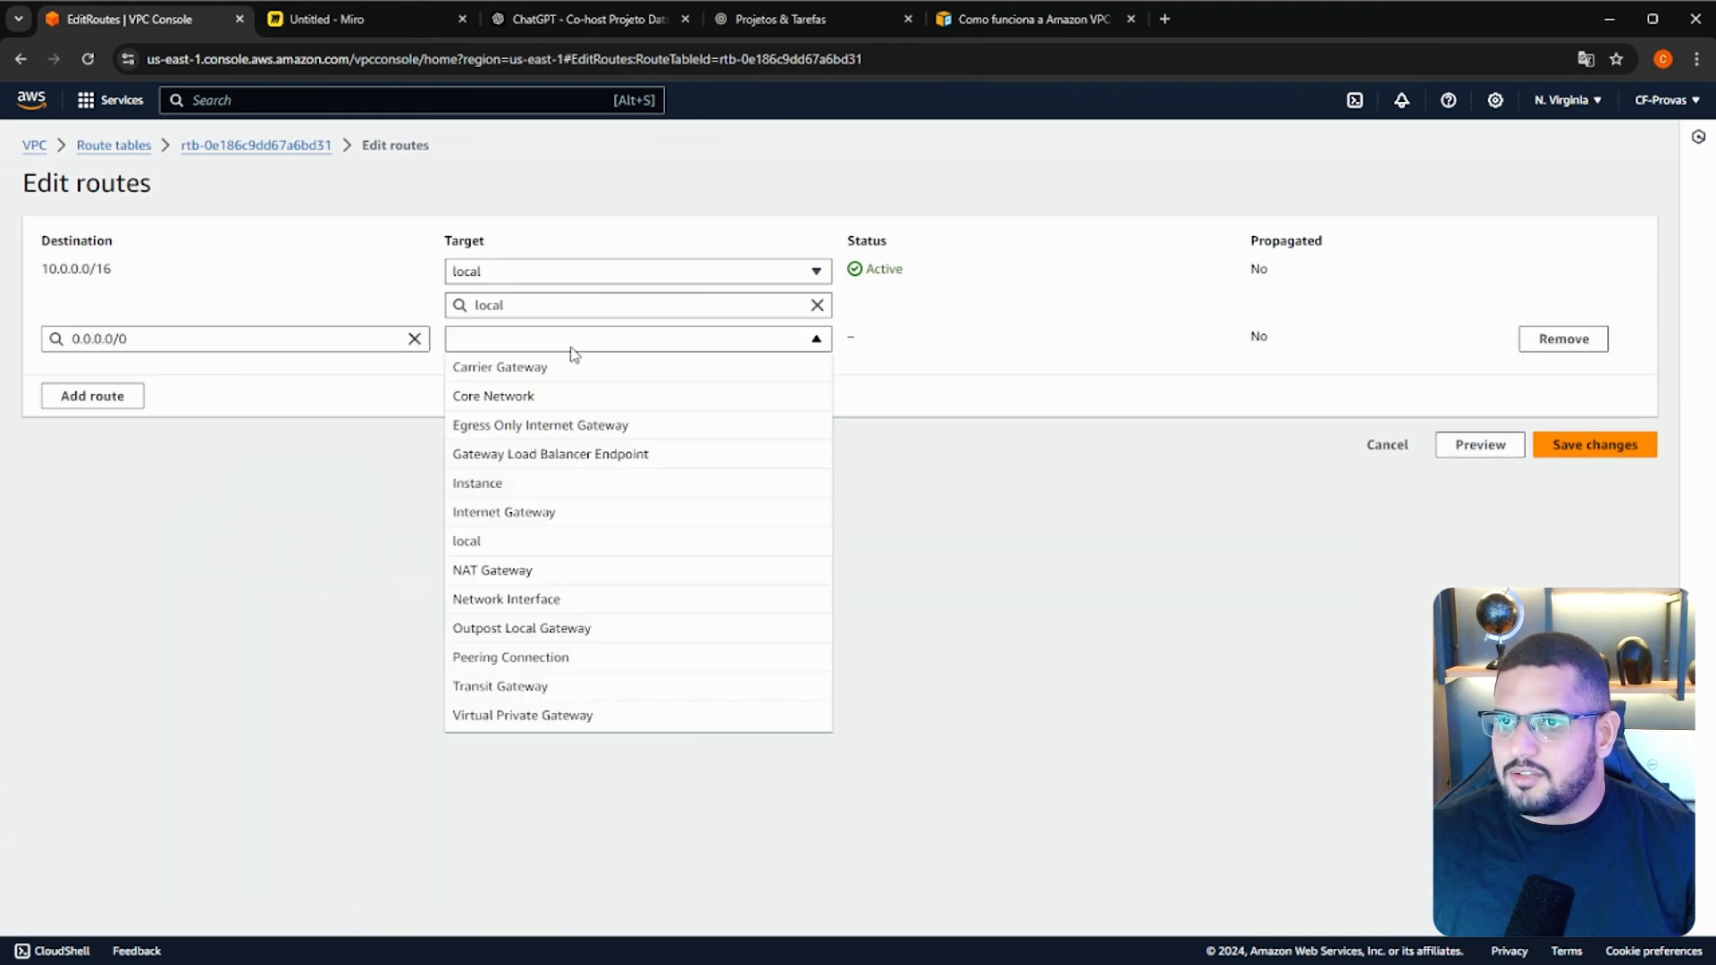
click(639, 529)
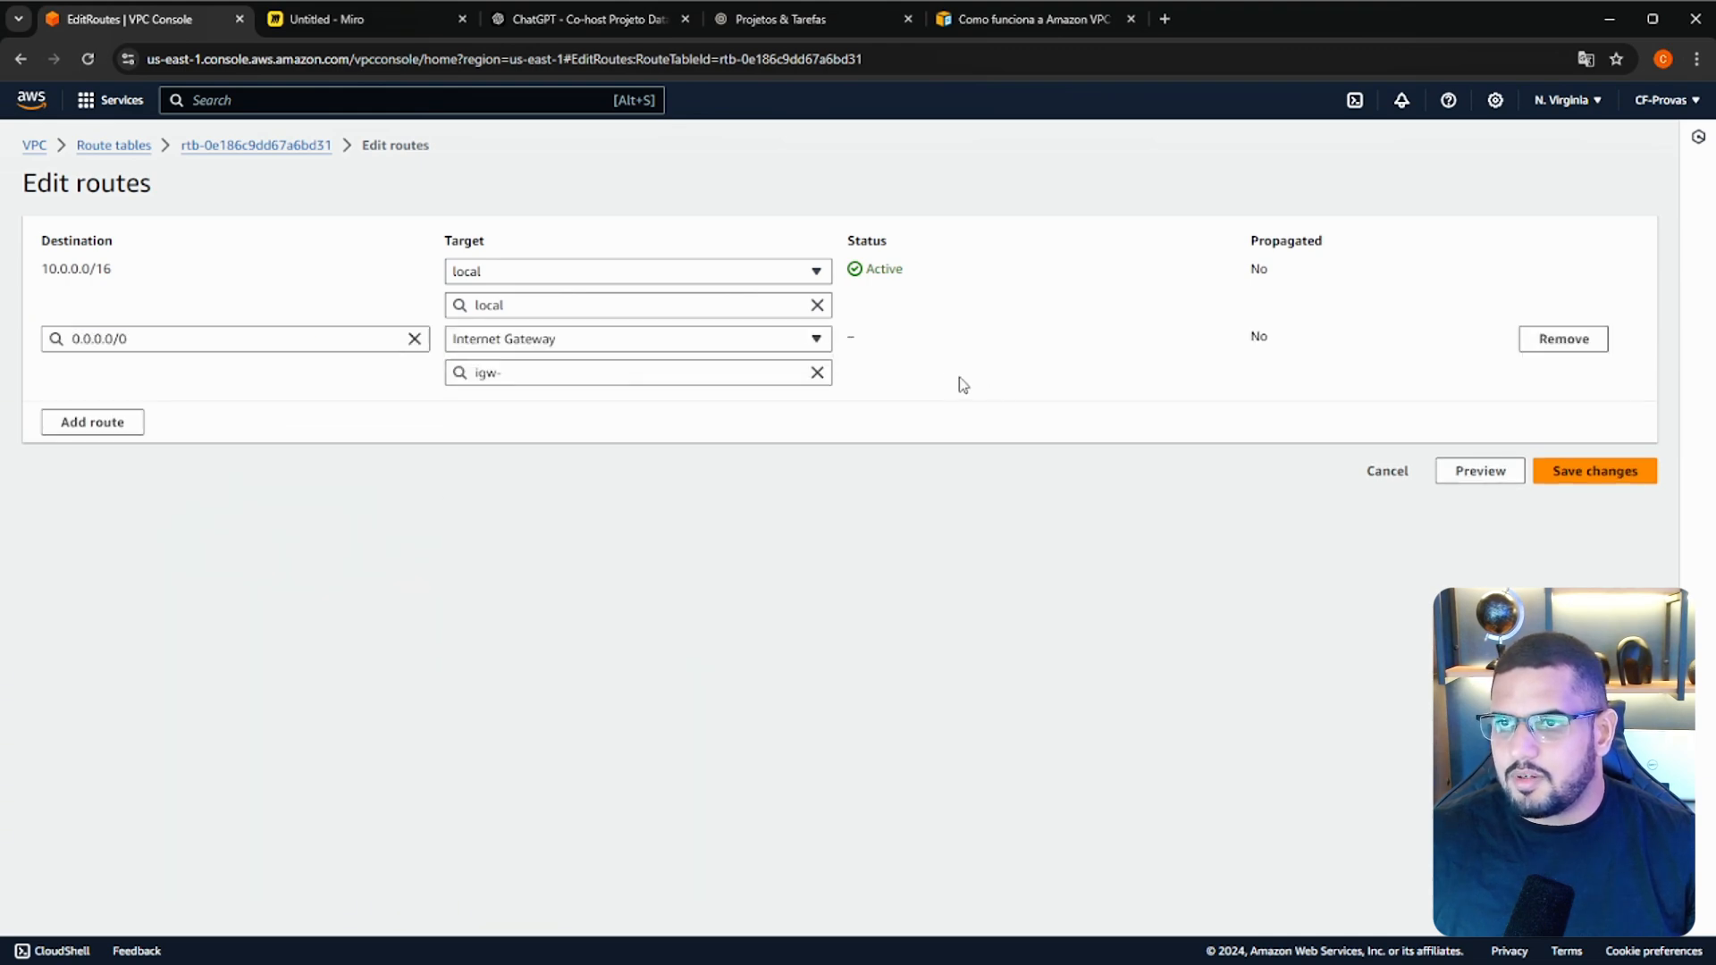
click(663, 373)
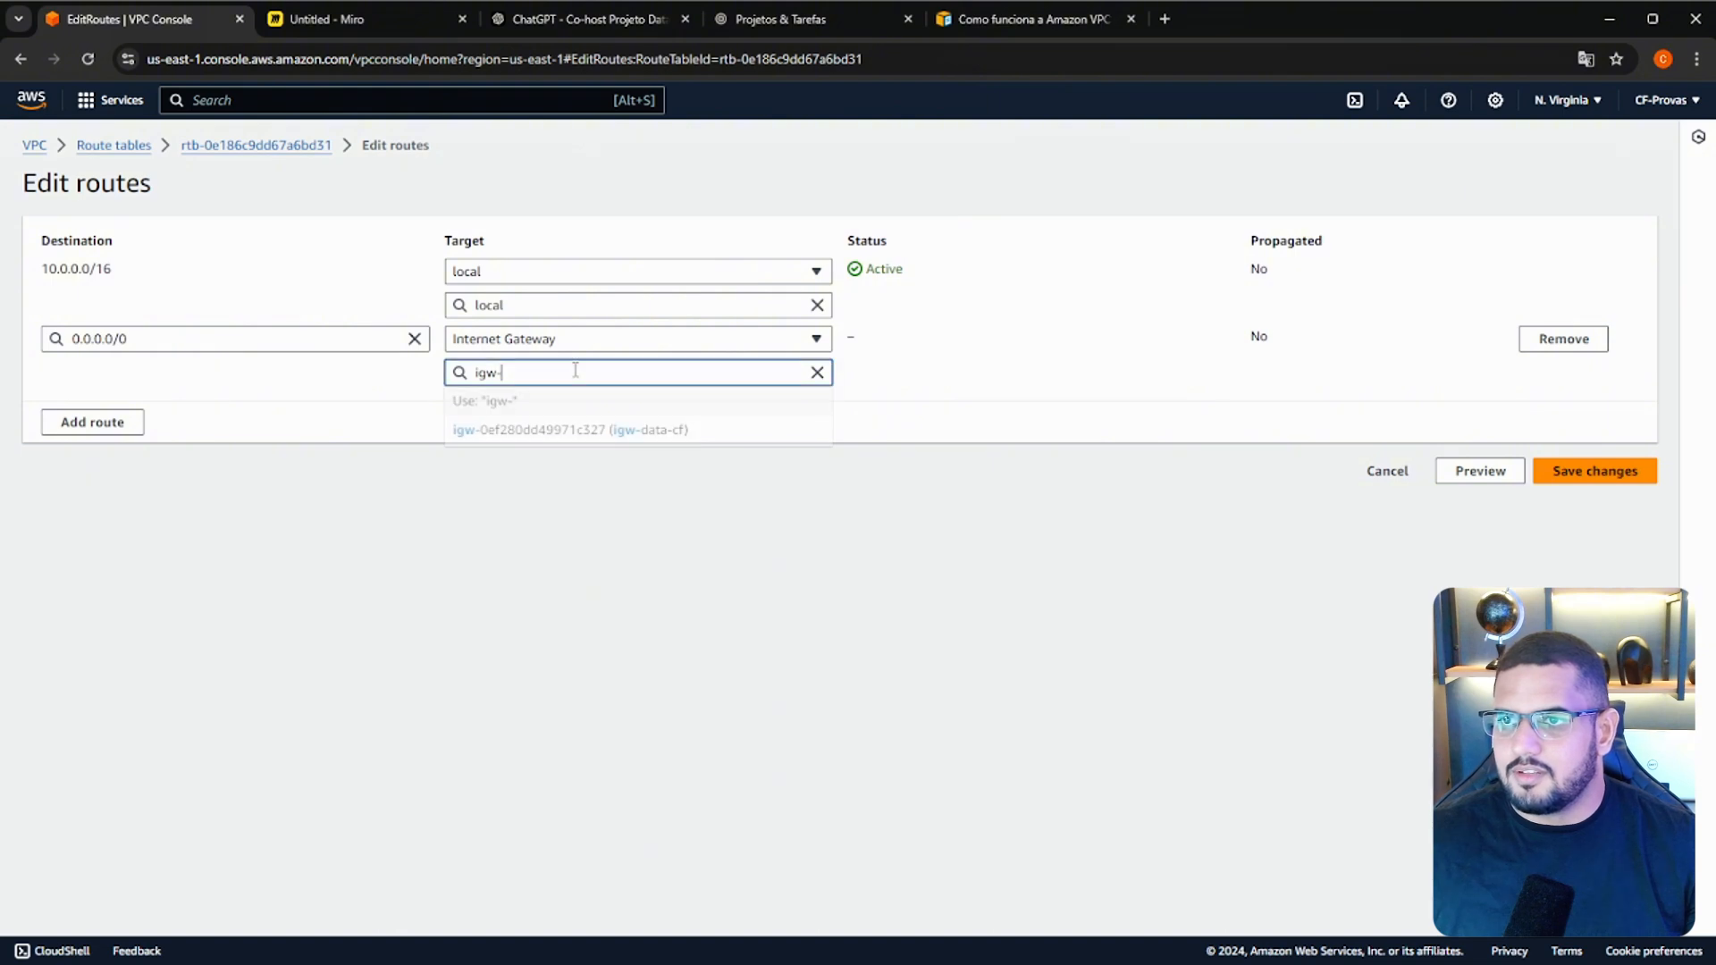
click(608, 430)
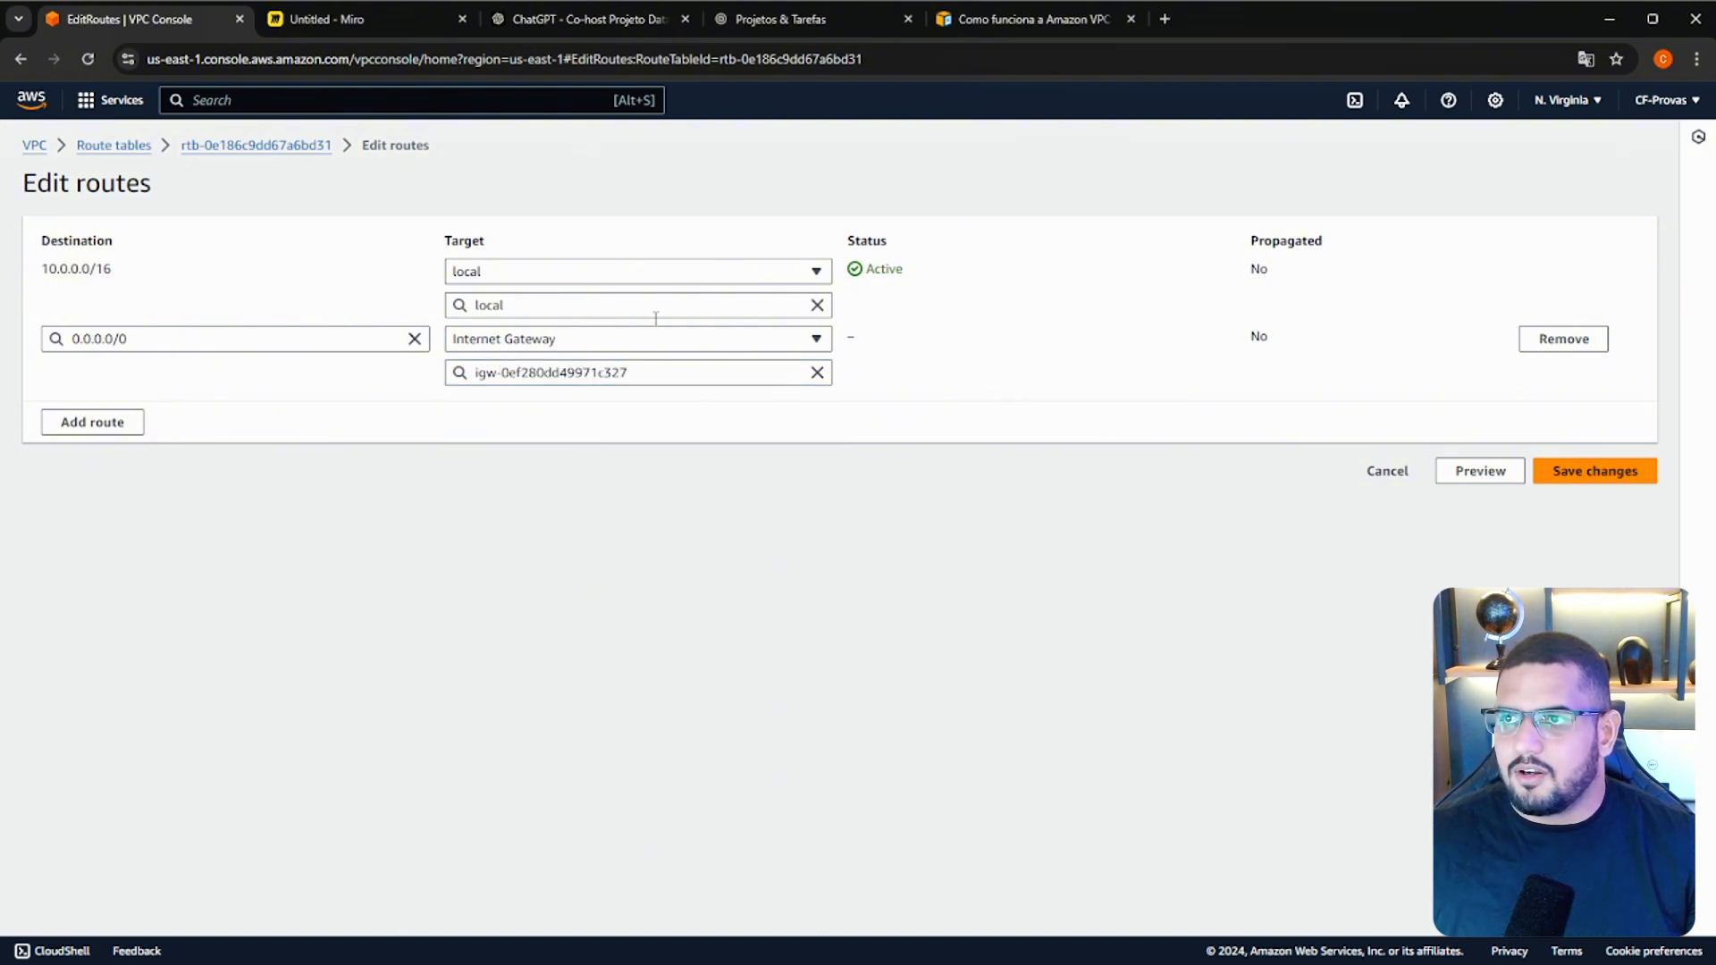
click(1599, 478)
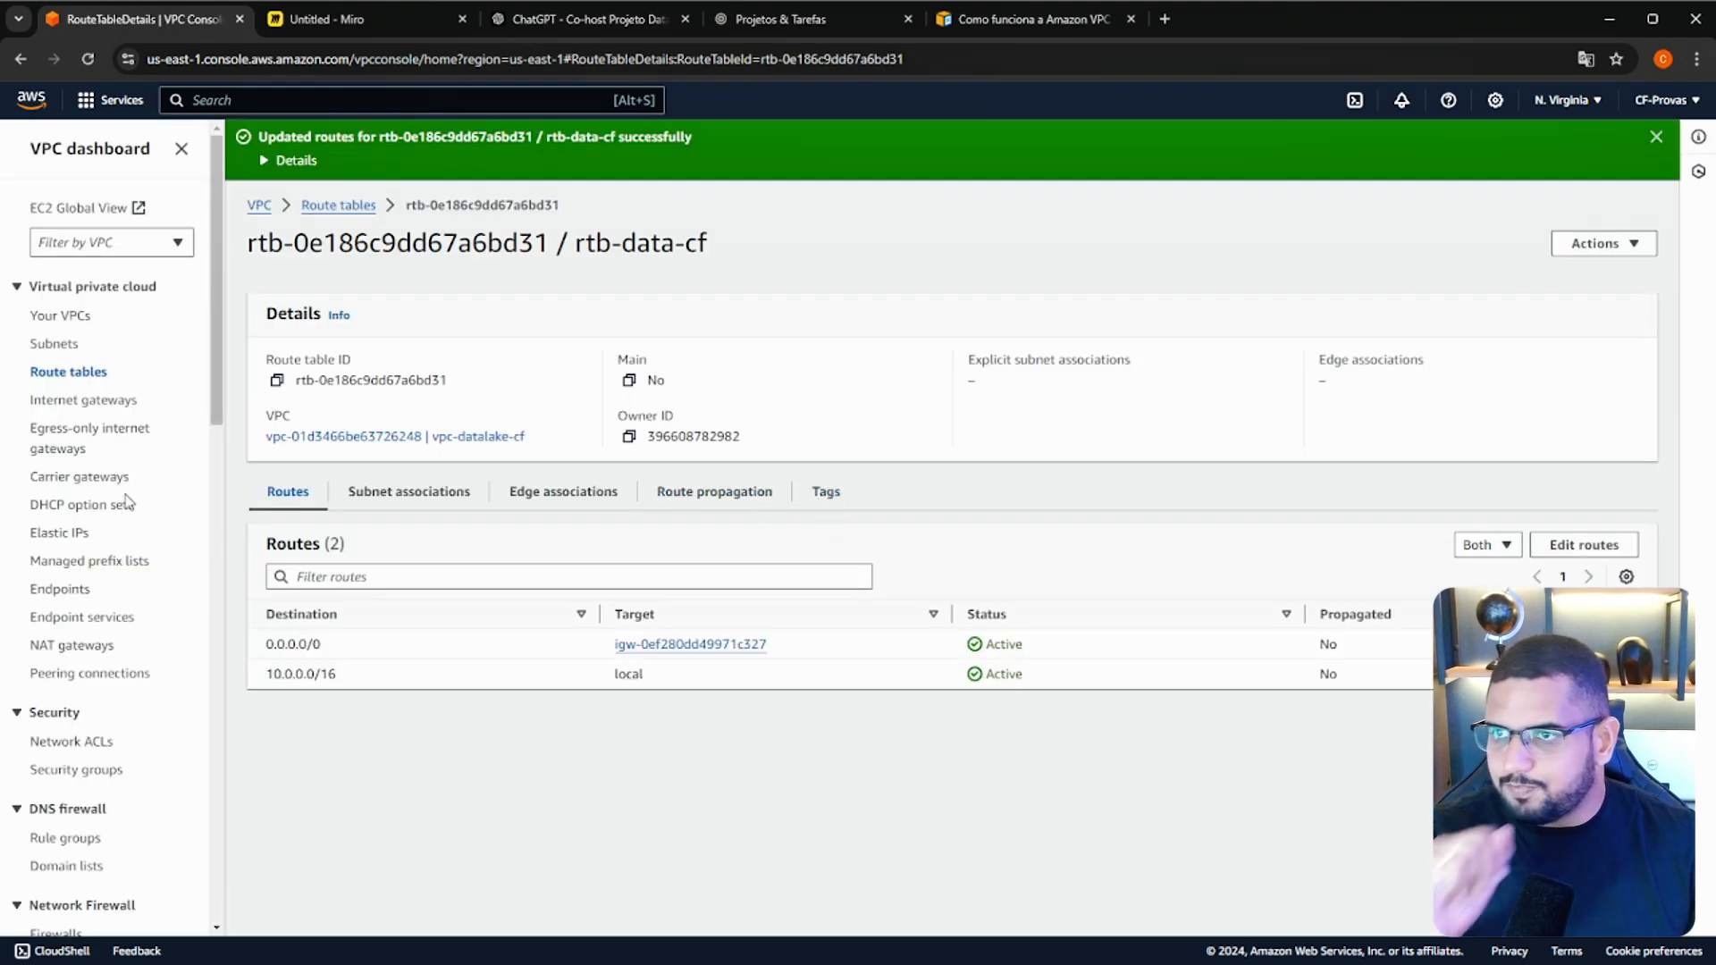
Start a new security group in the VPC console and name it scg-data-airflow-cf.
scroll(121, 429, down, 1)
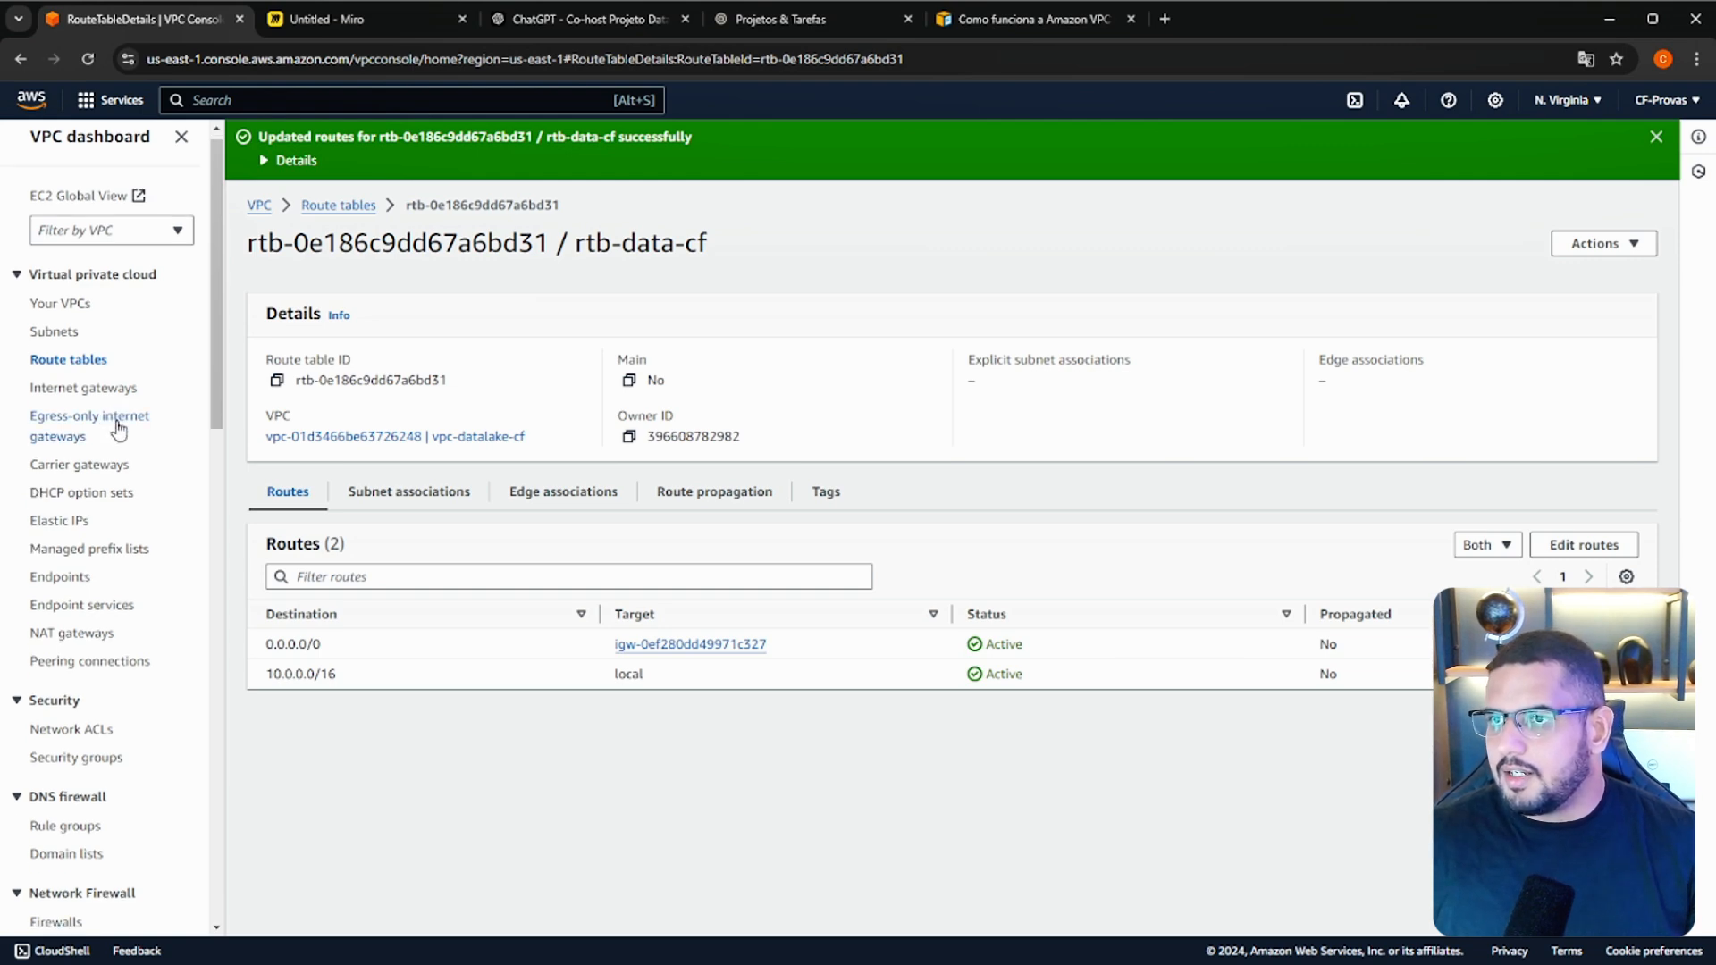
scroll(120, 438, down, 4)
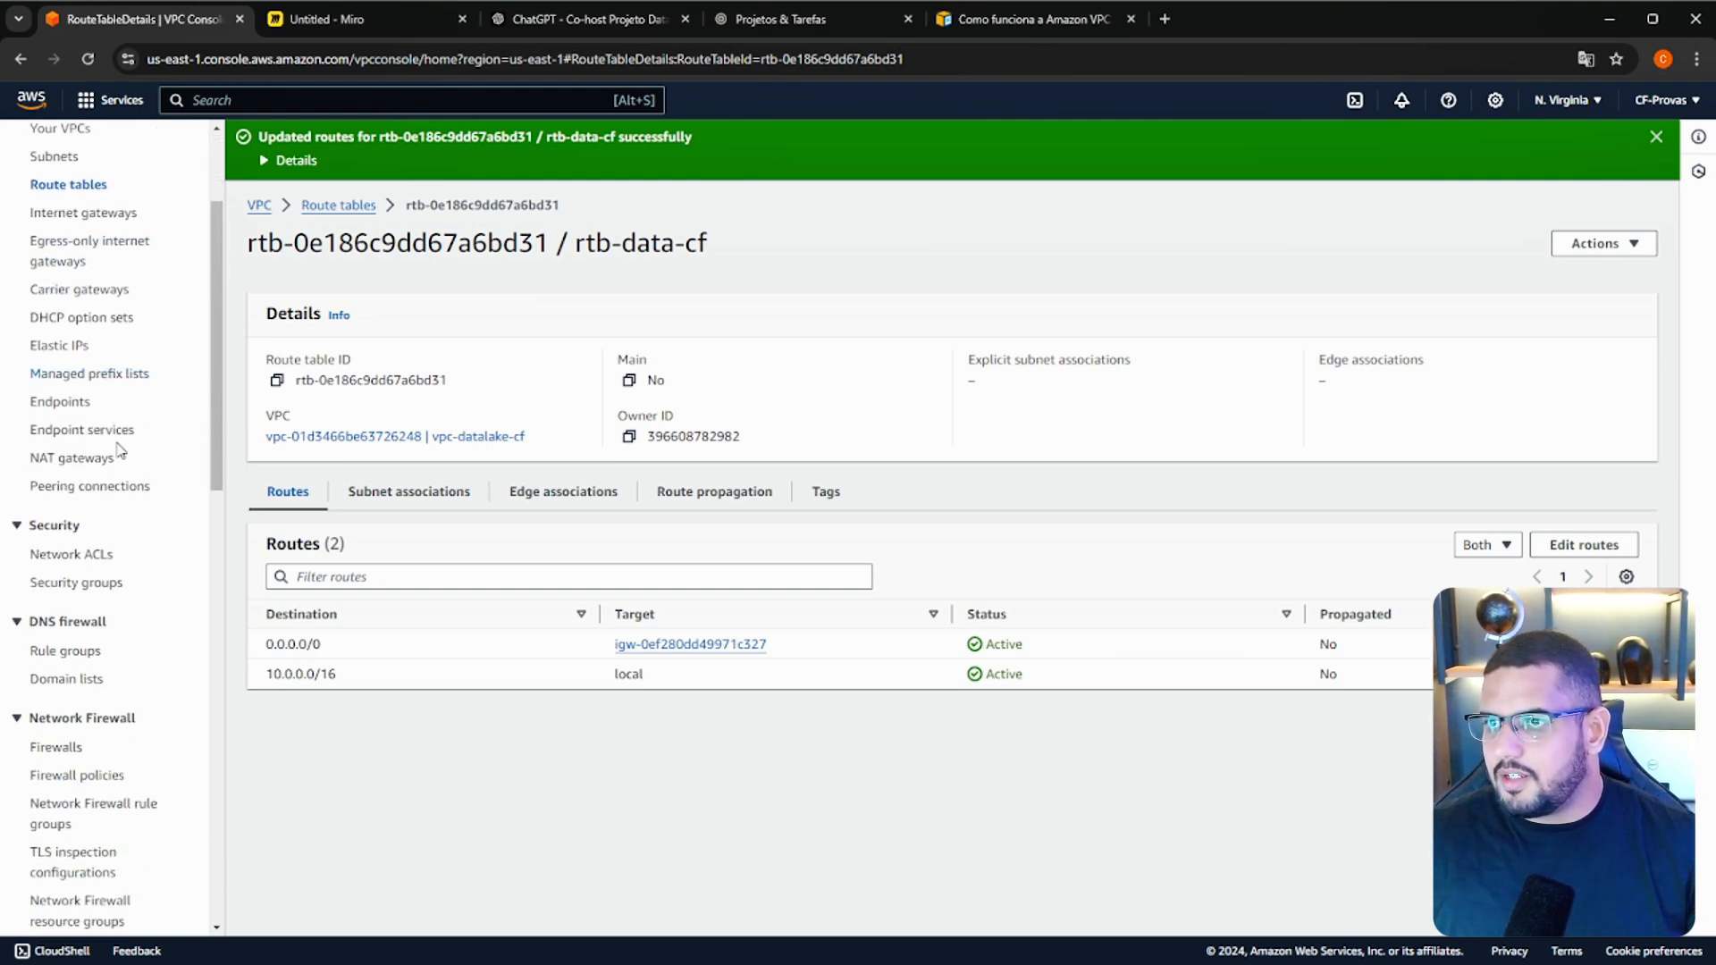
scroll(104, 447, up, 1)
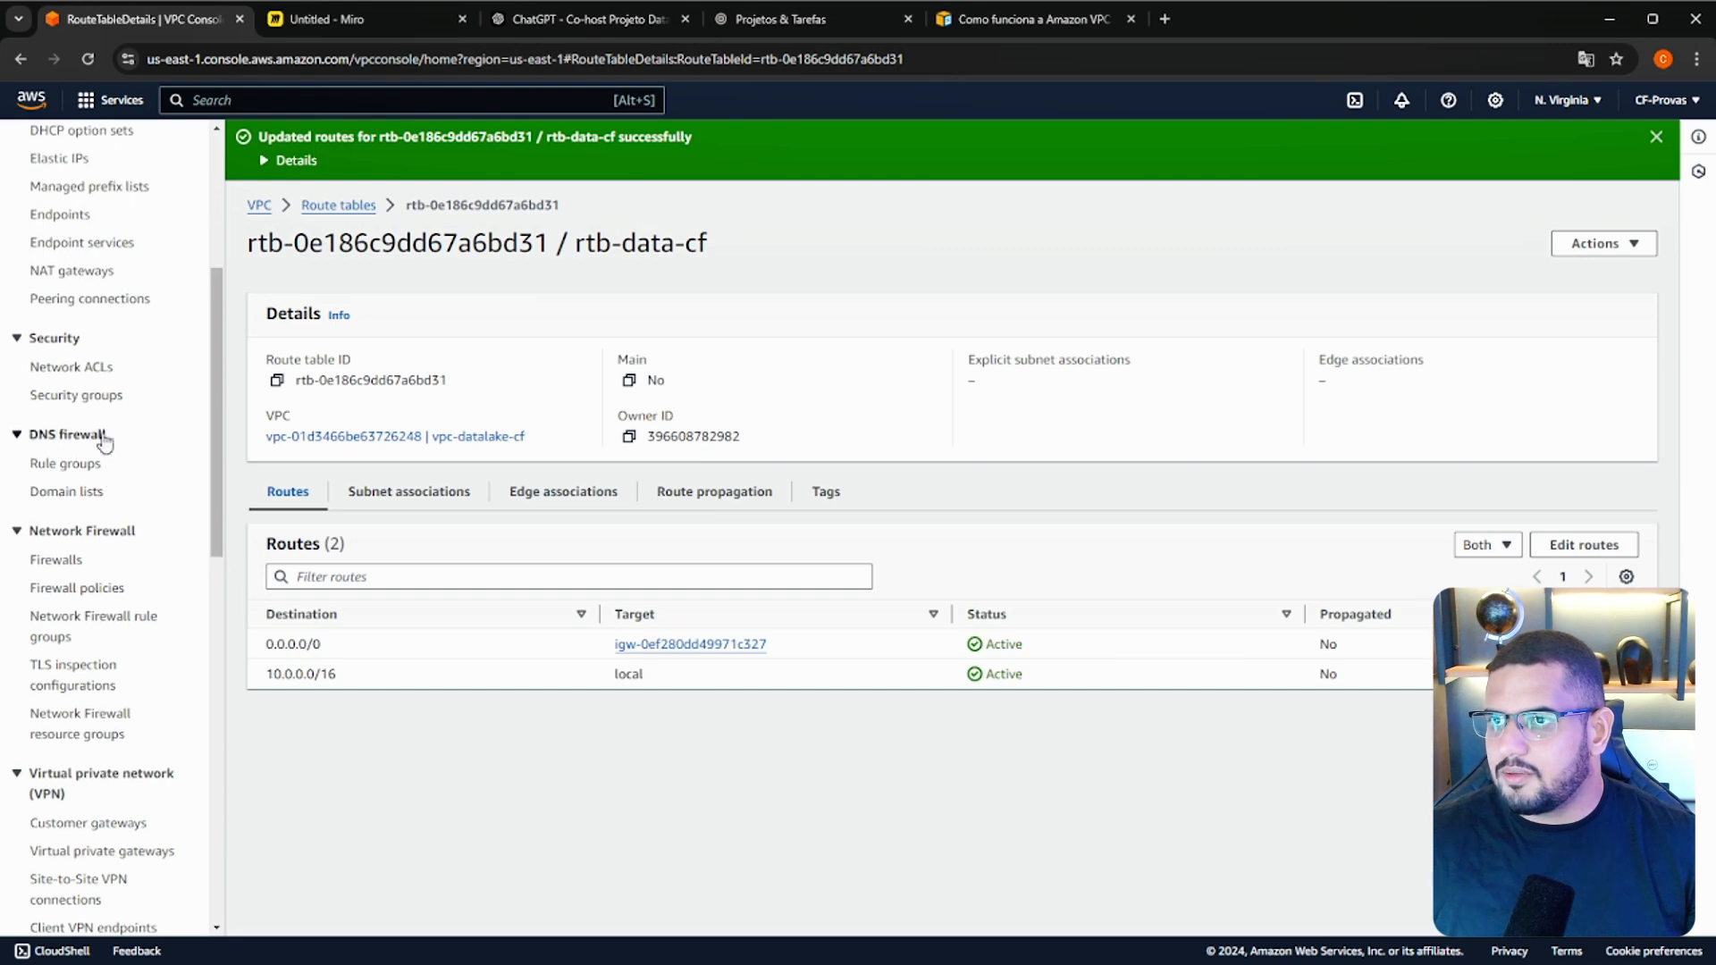
click(85, 397)
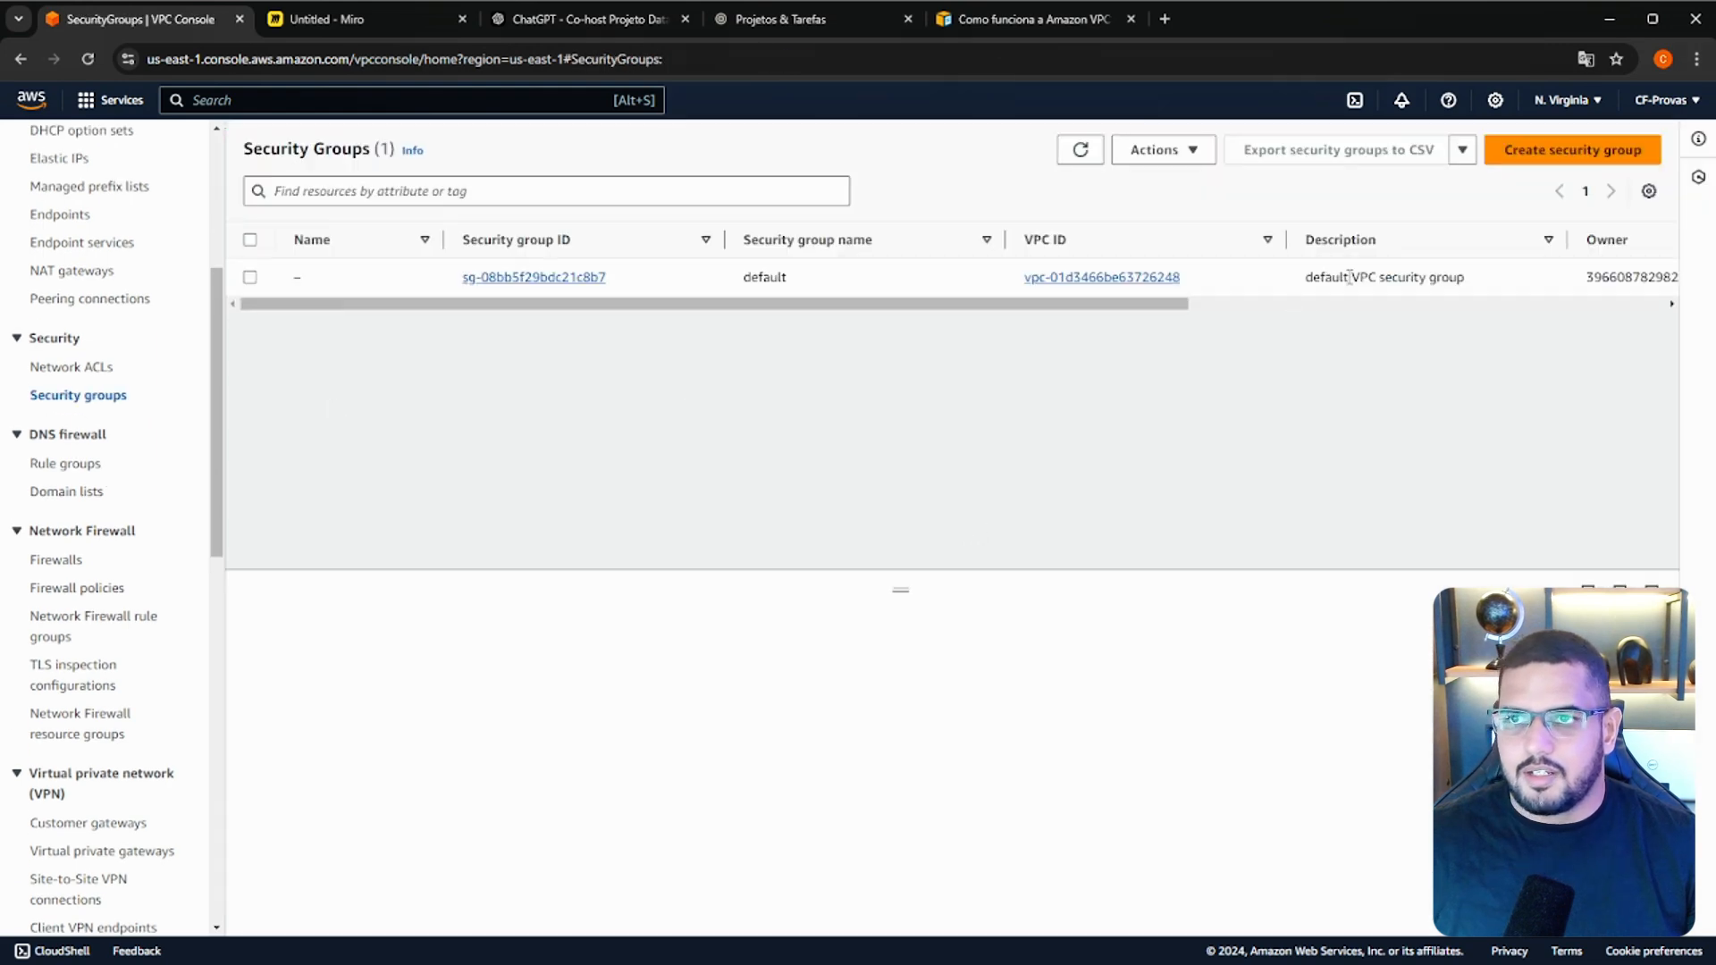
drag(662, 304, 751, 268)
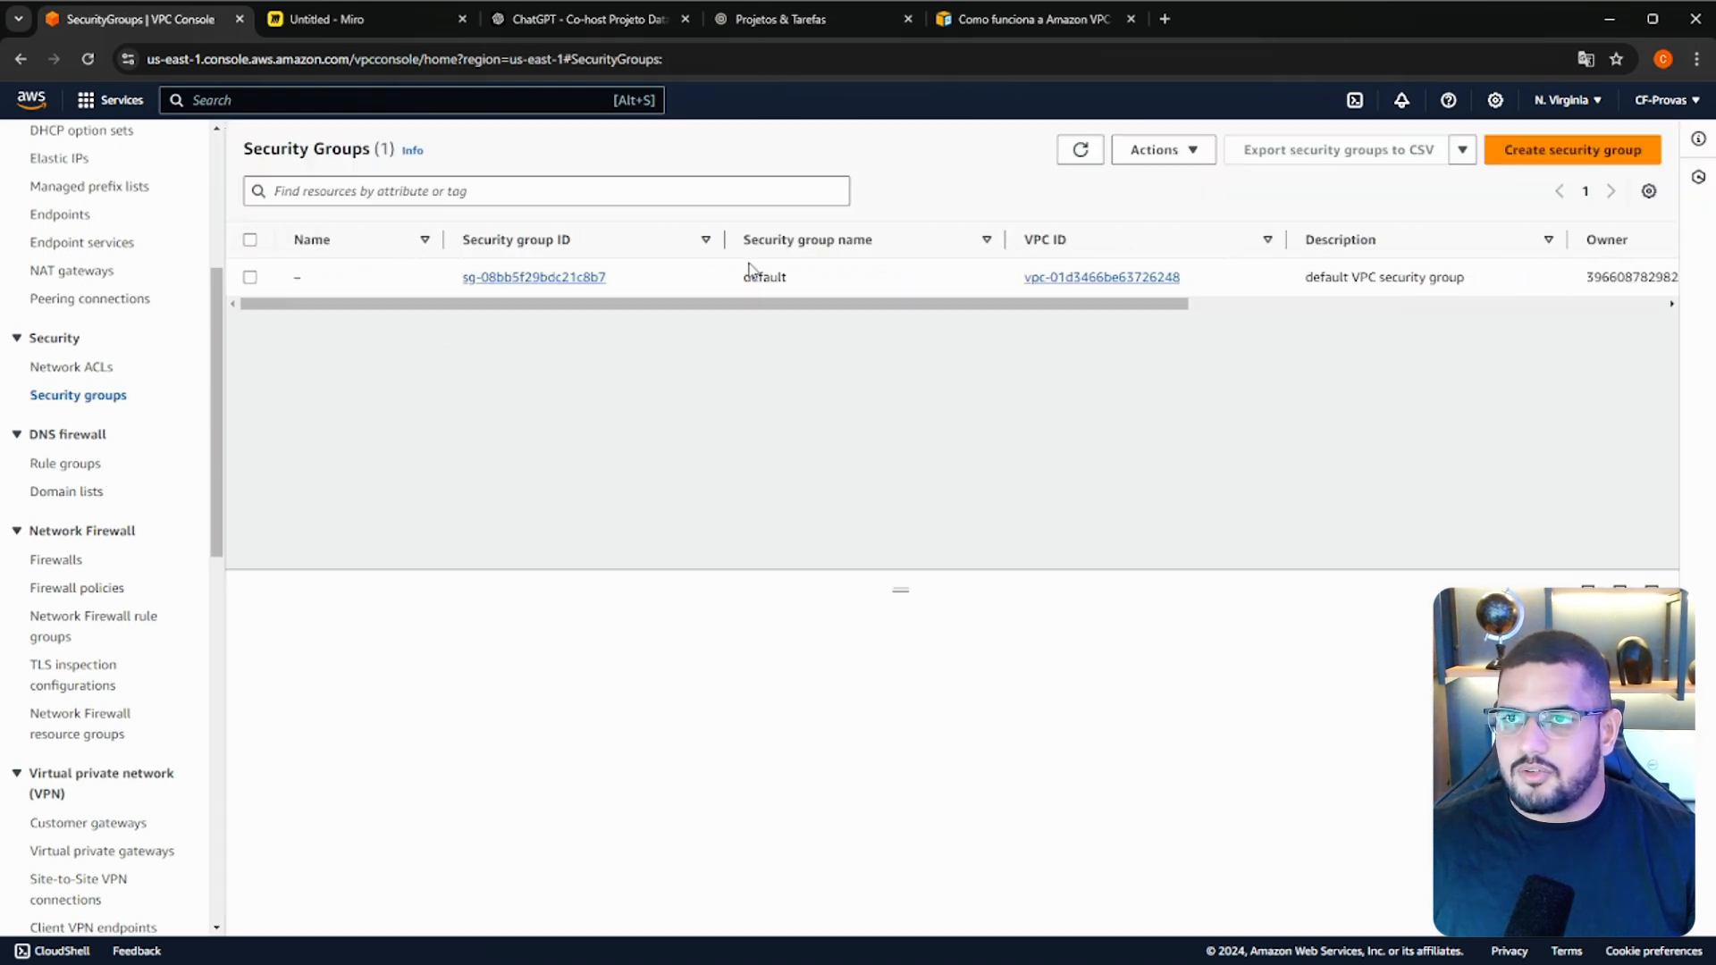
click(1573, 150)
click(273, 372)
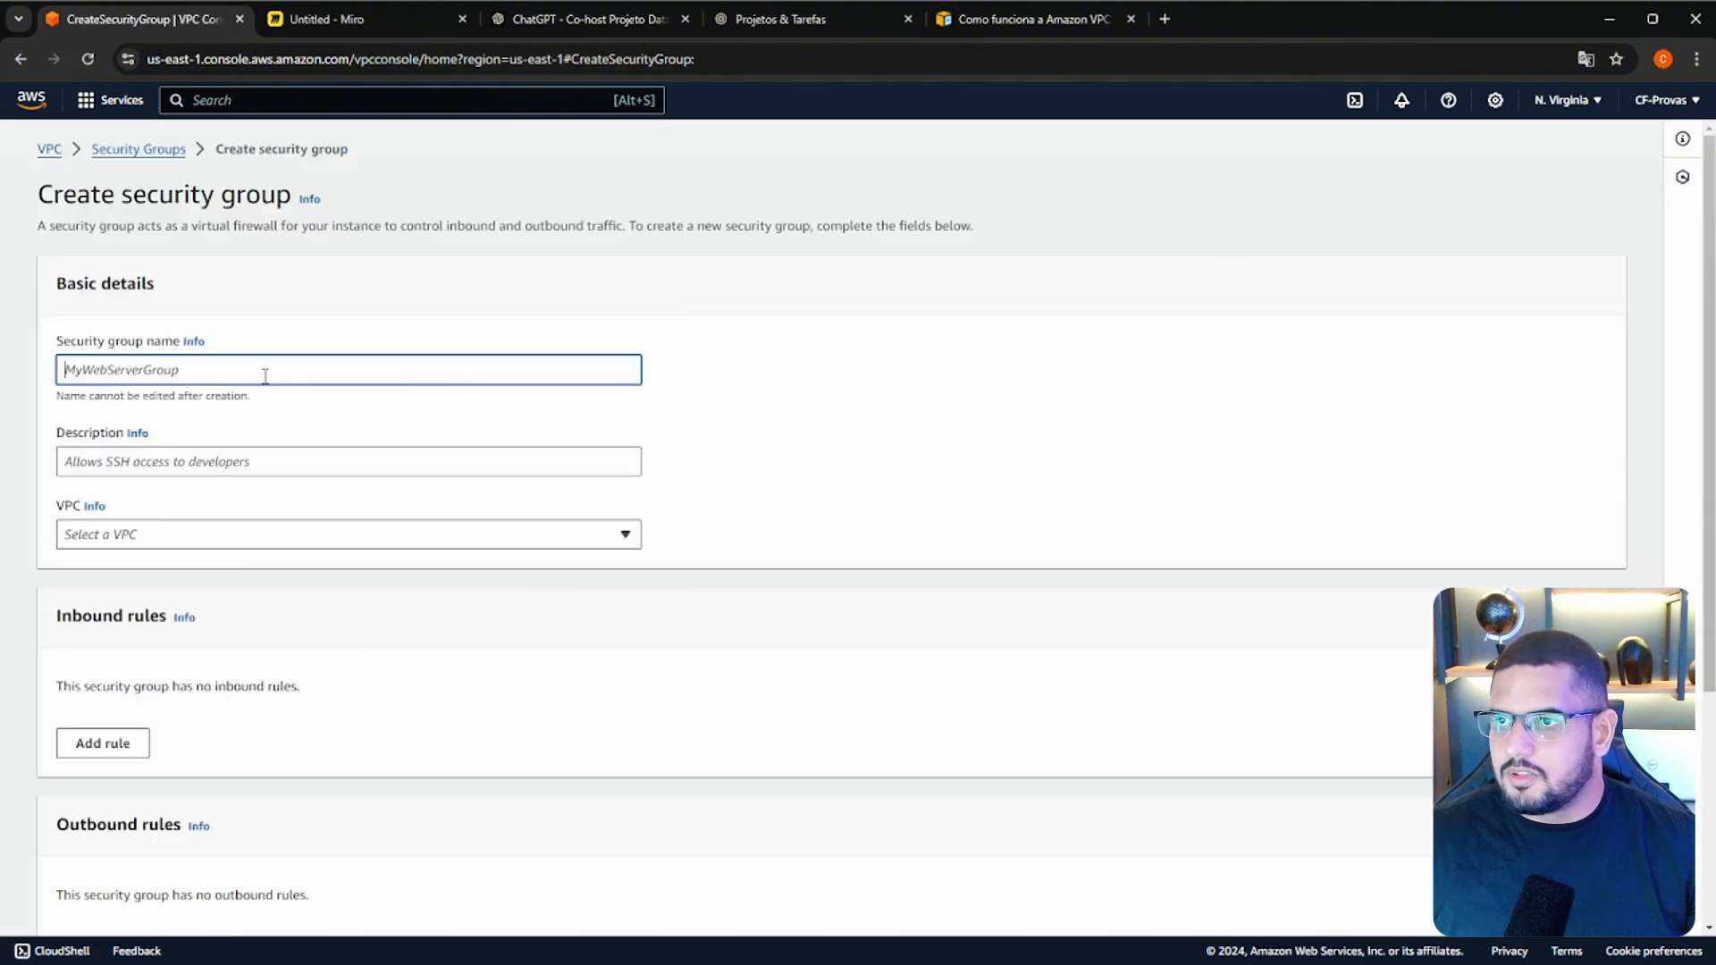
text(scg-data-cf)
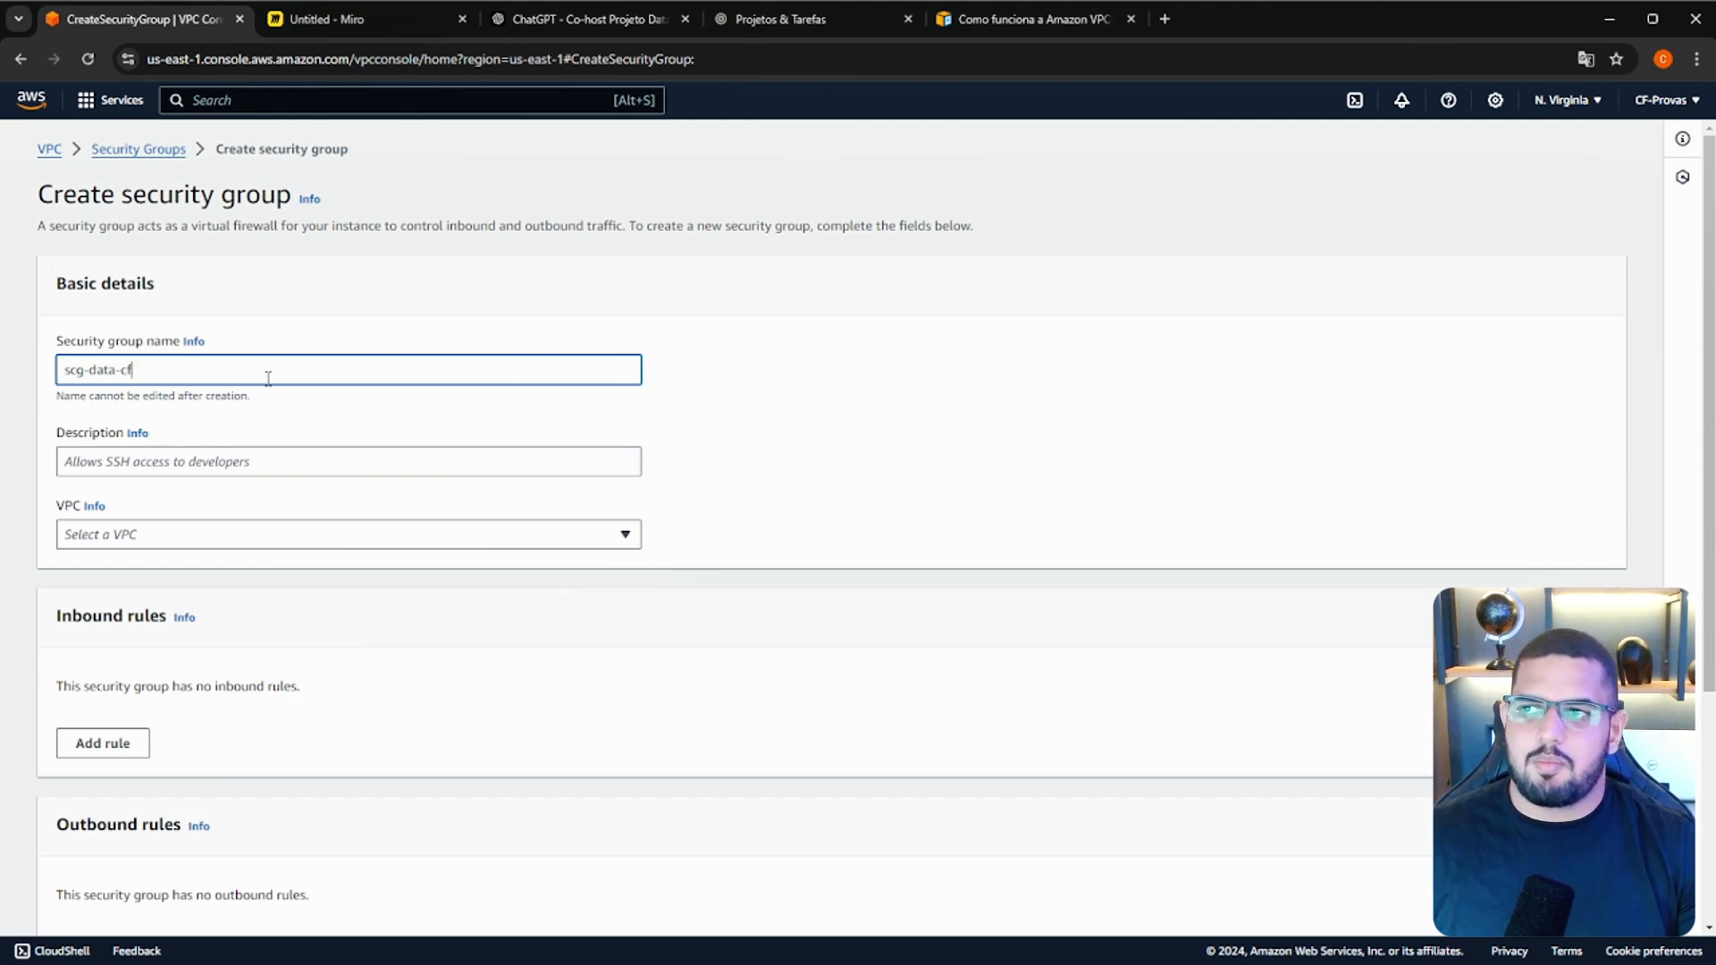
key(BackSpace)
key(BackSpace)
key(BackSpace)
key(BackSpace)
key(BackSpace)
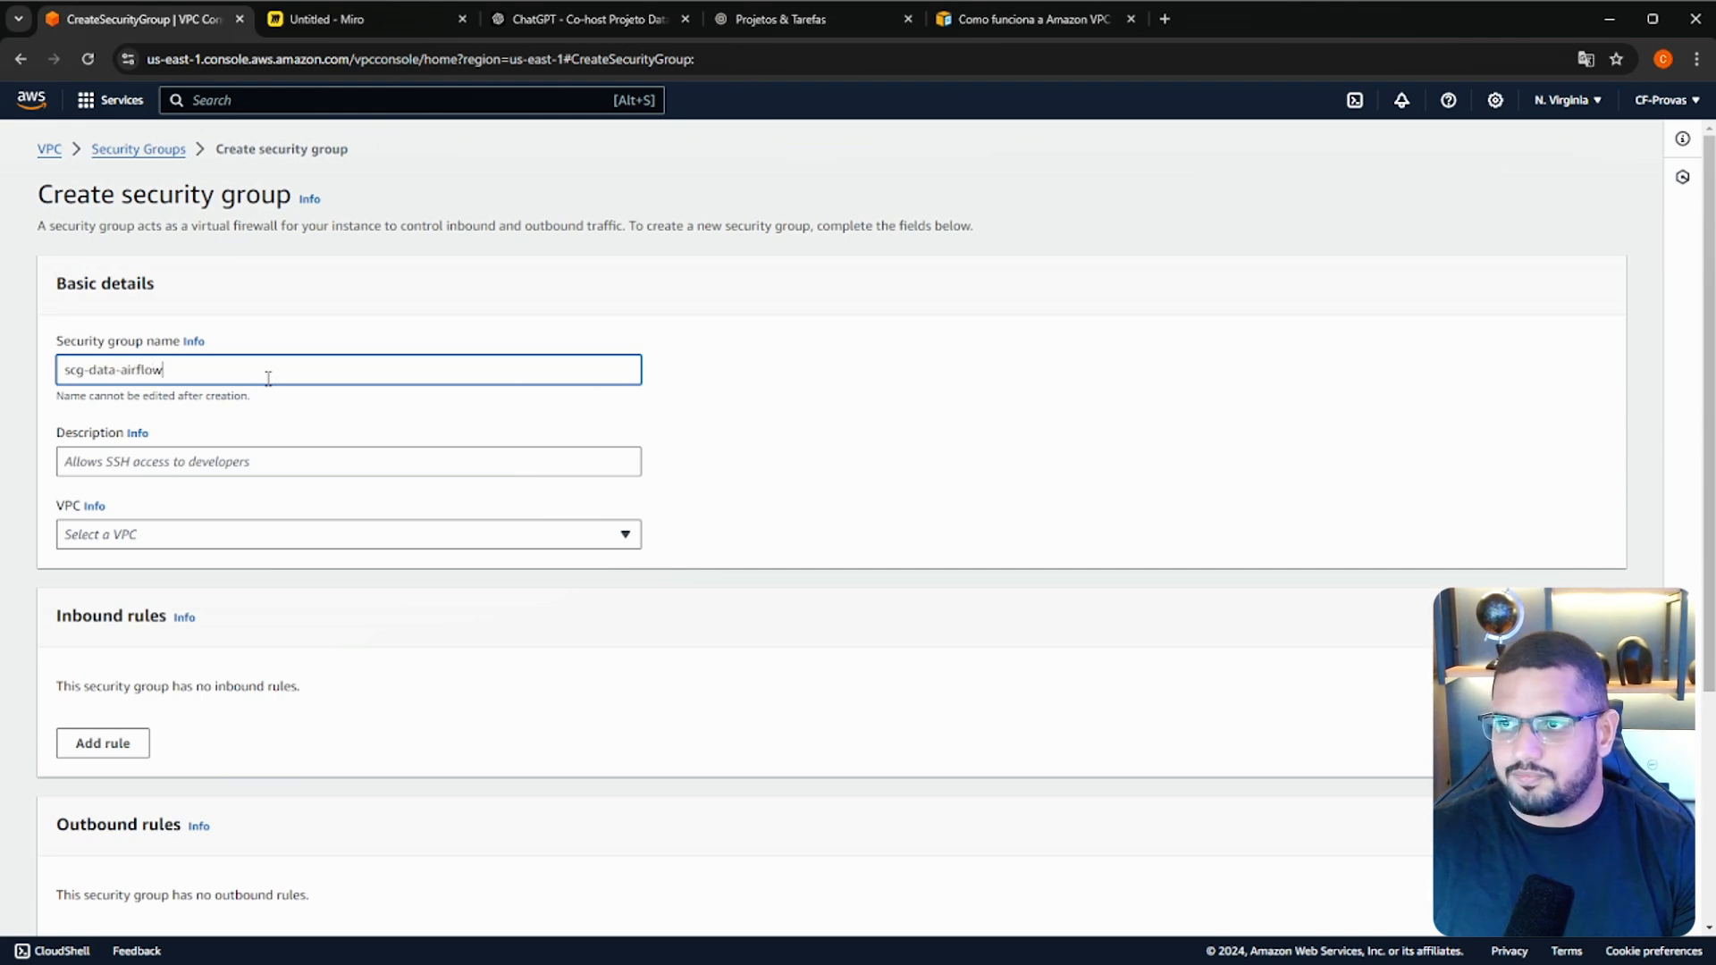
key(Tab)
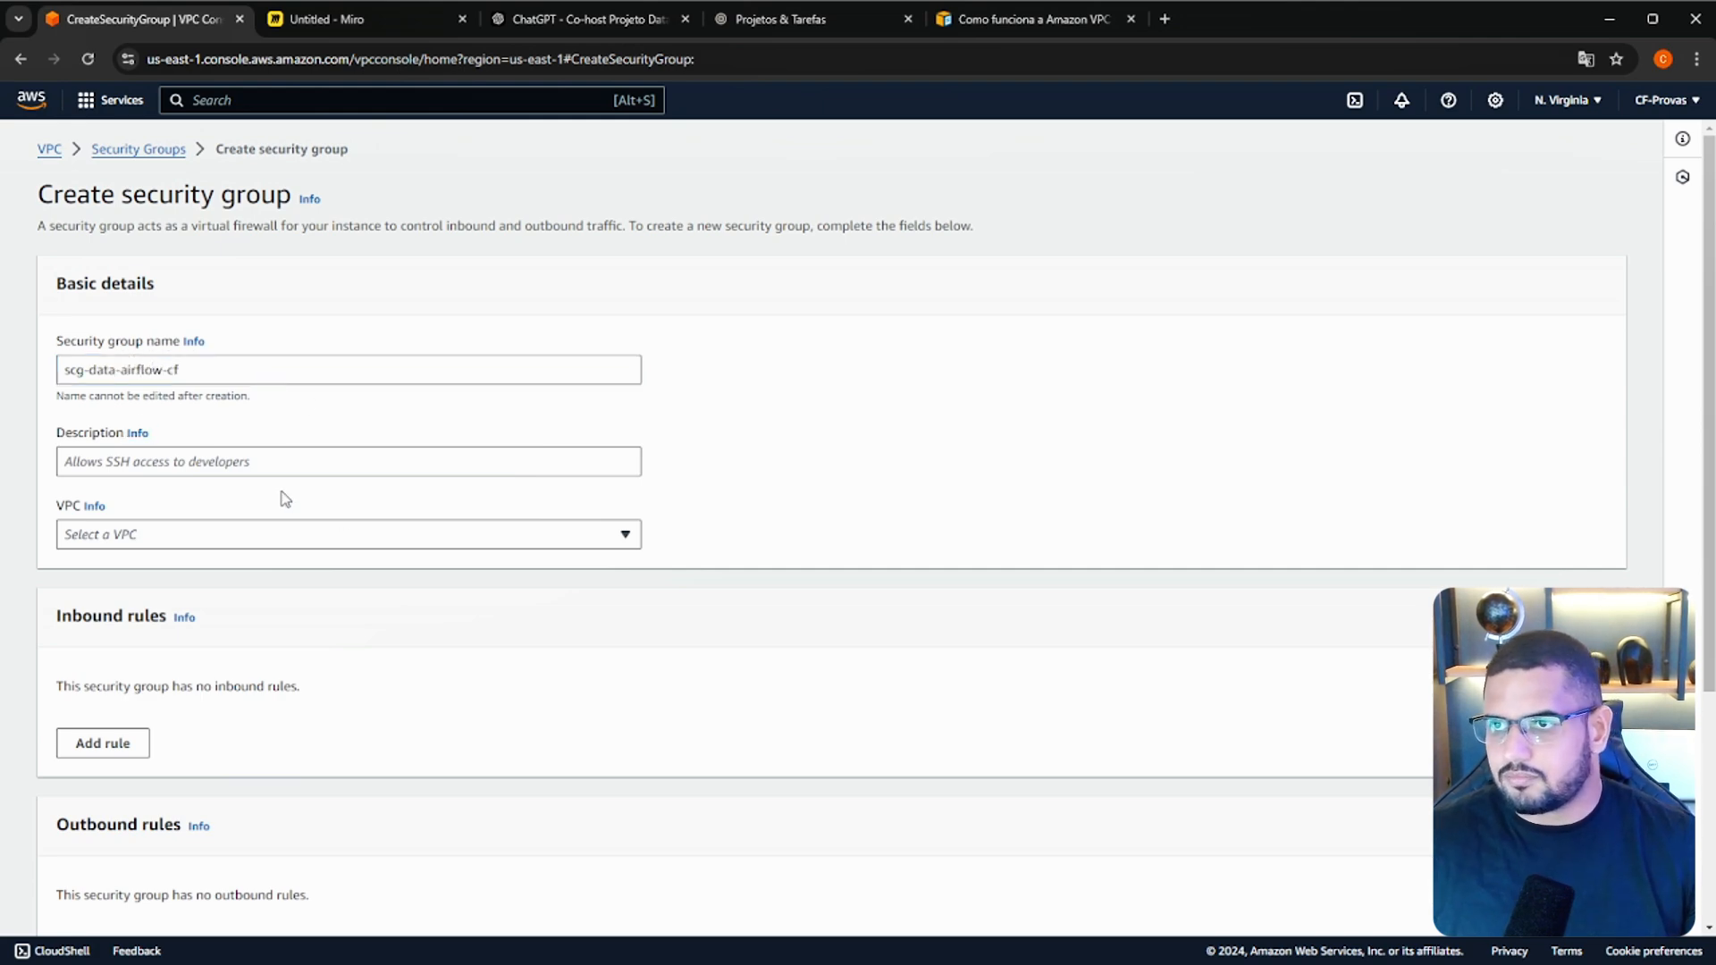
Assign the new security group to the vpc-datalake-cf VPC.
scroll(215, 505, down, 1)
click(183, 452)
click(187, 505)
scroll(347, 528, down, 4)
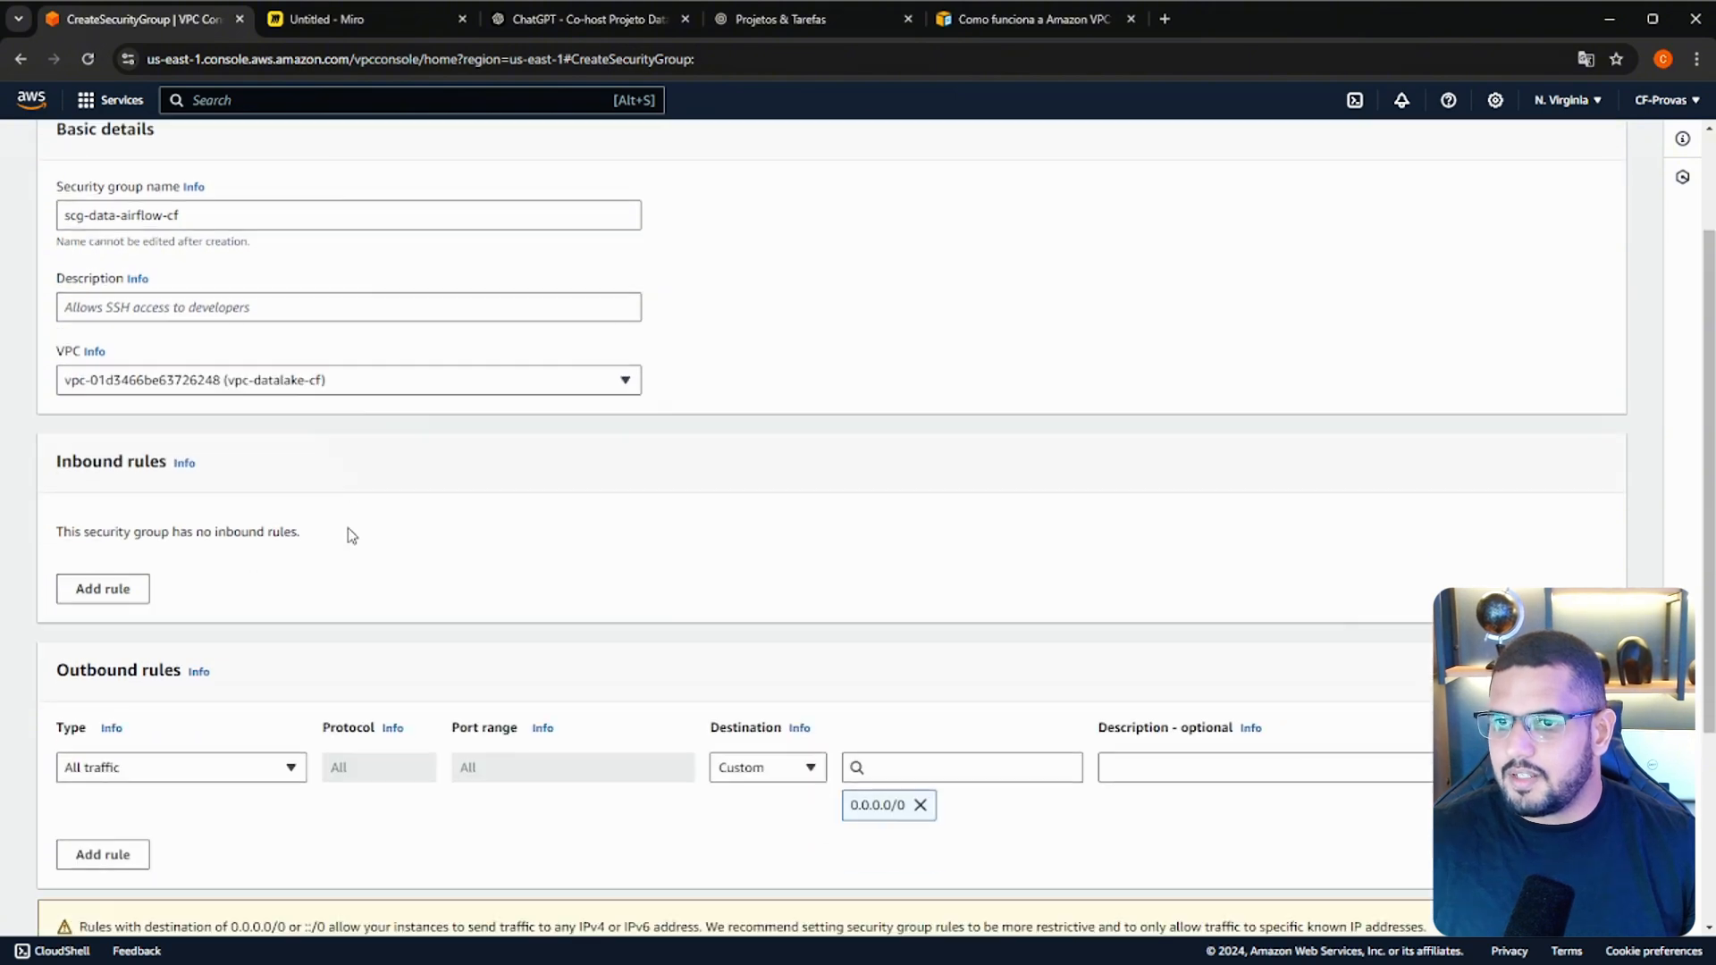
Add an inbound rule of type Custom TCP with port range 8080 to the security group.
scroll(380, 514, up, 2)
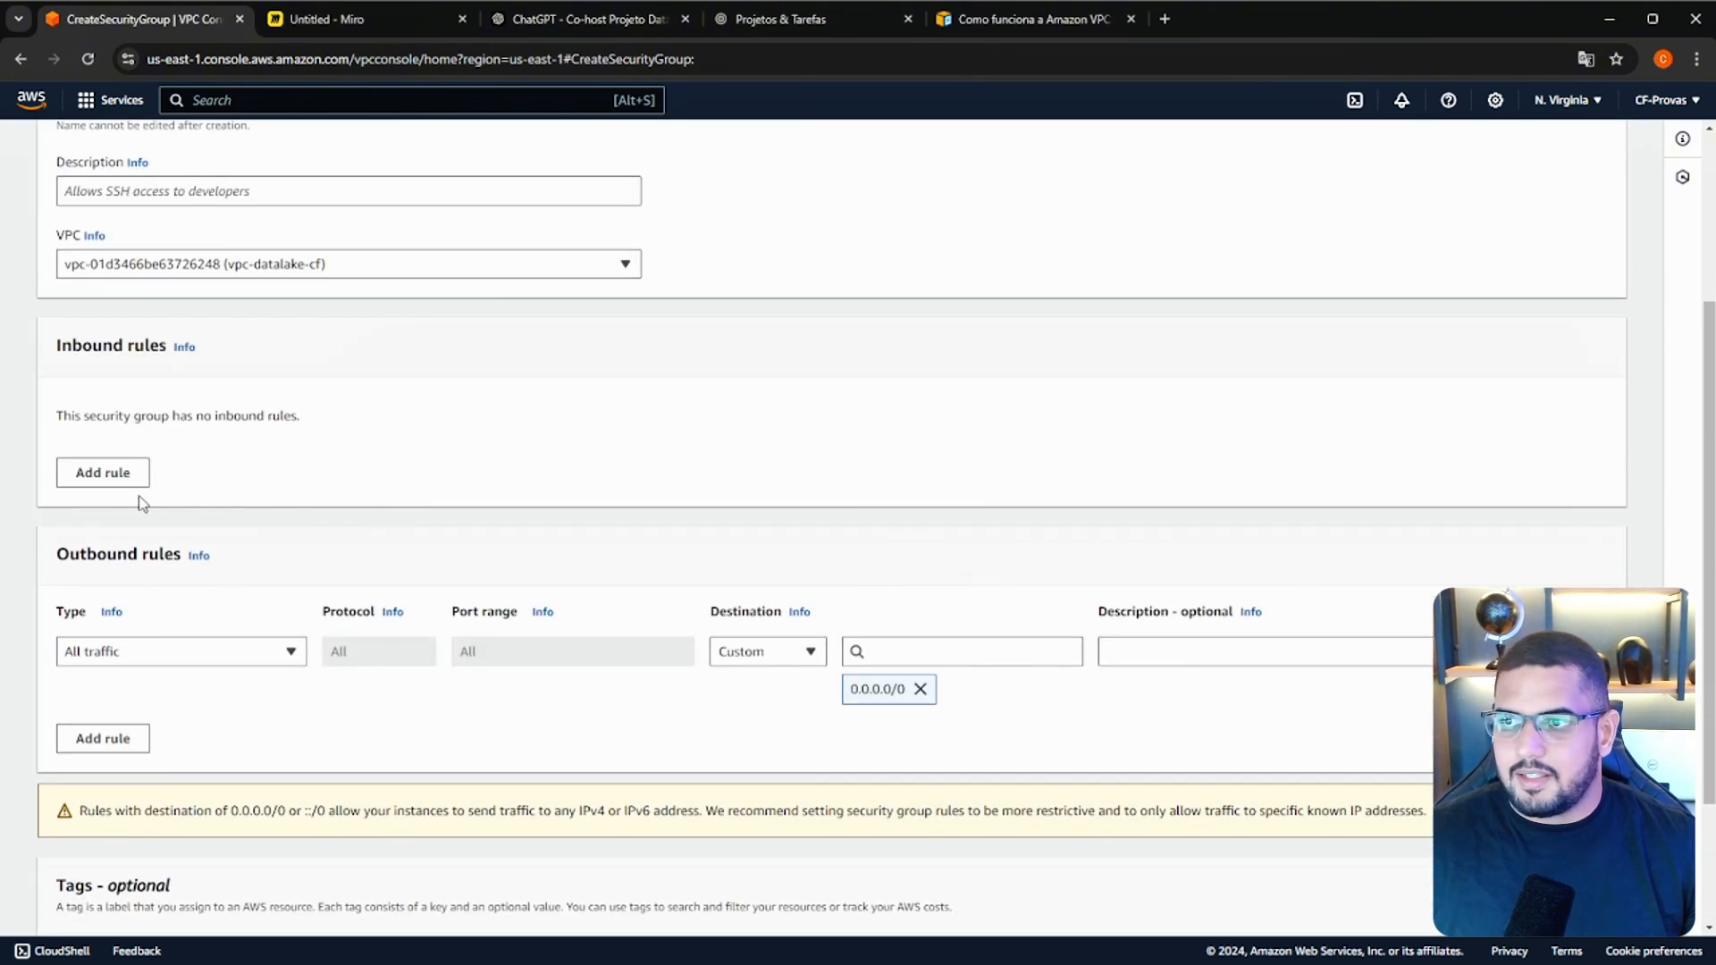
scroll(393, 563, down, 1)
scroll(715, 639, up, 1)
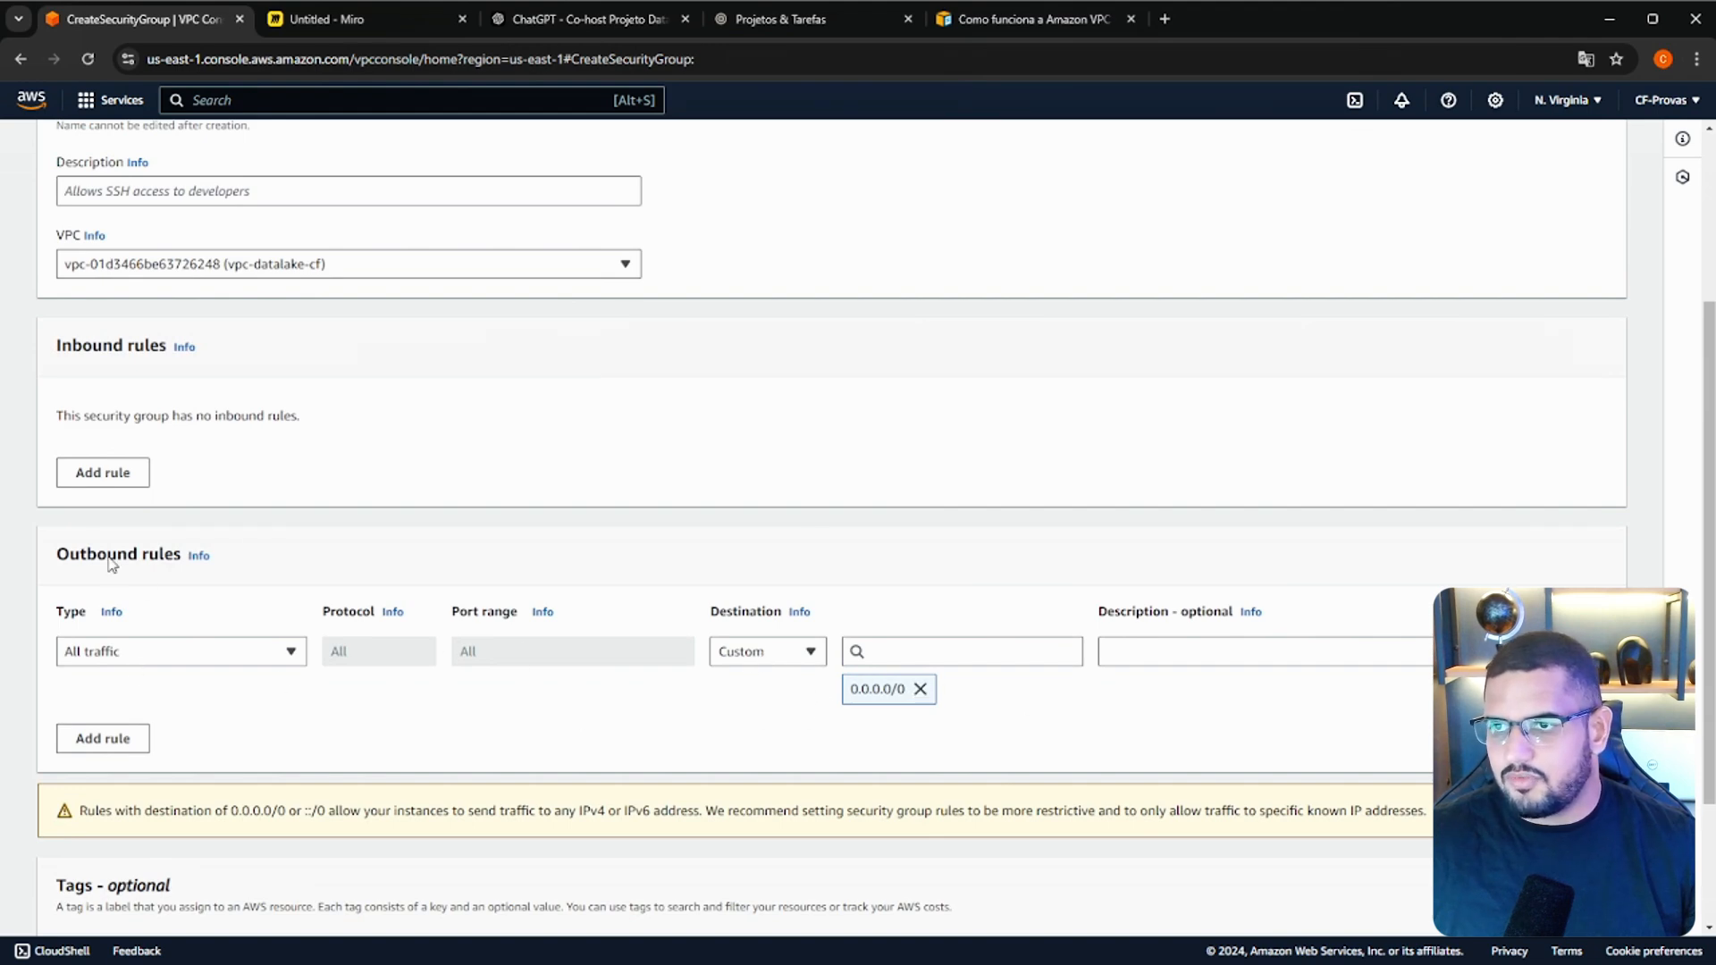
click(103, 472)
click(213, 440)
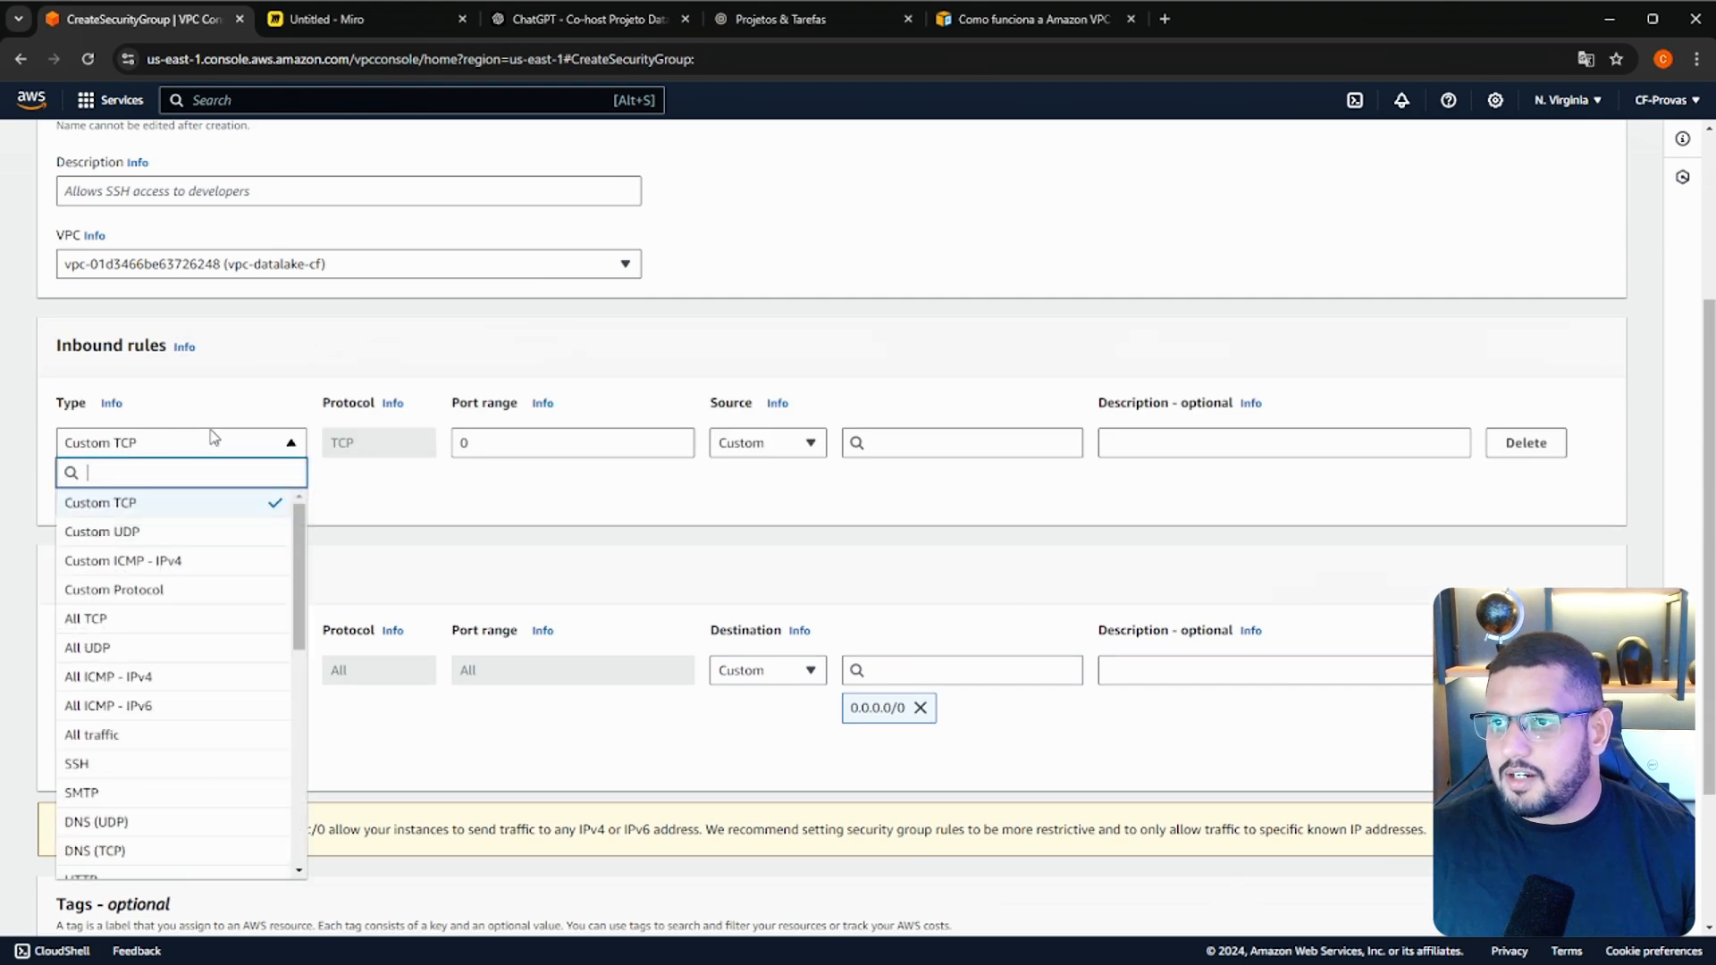
click(216, 440)
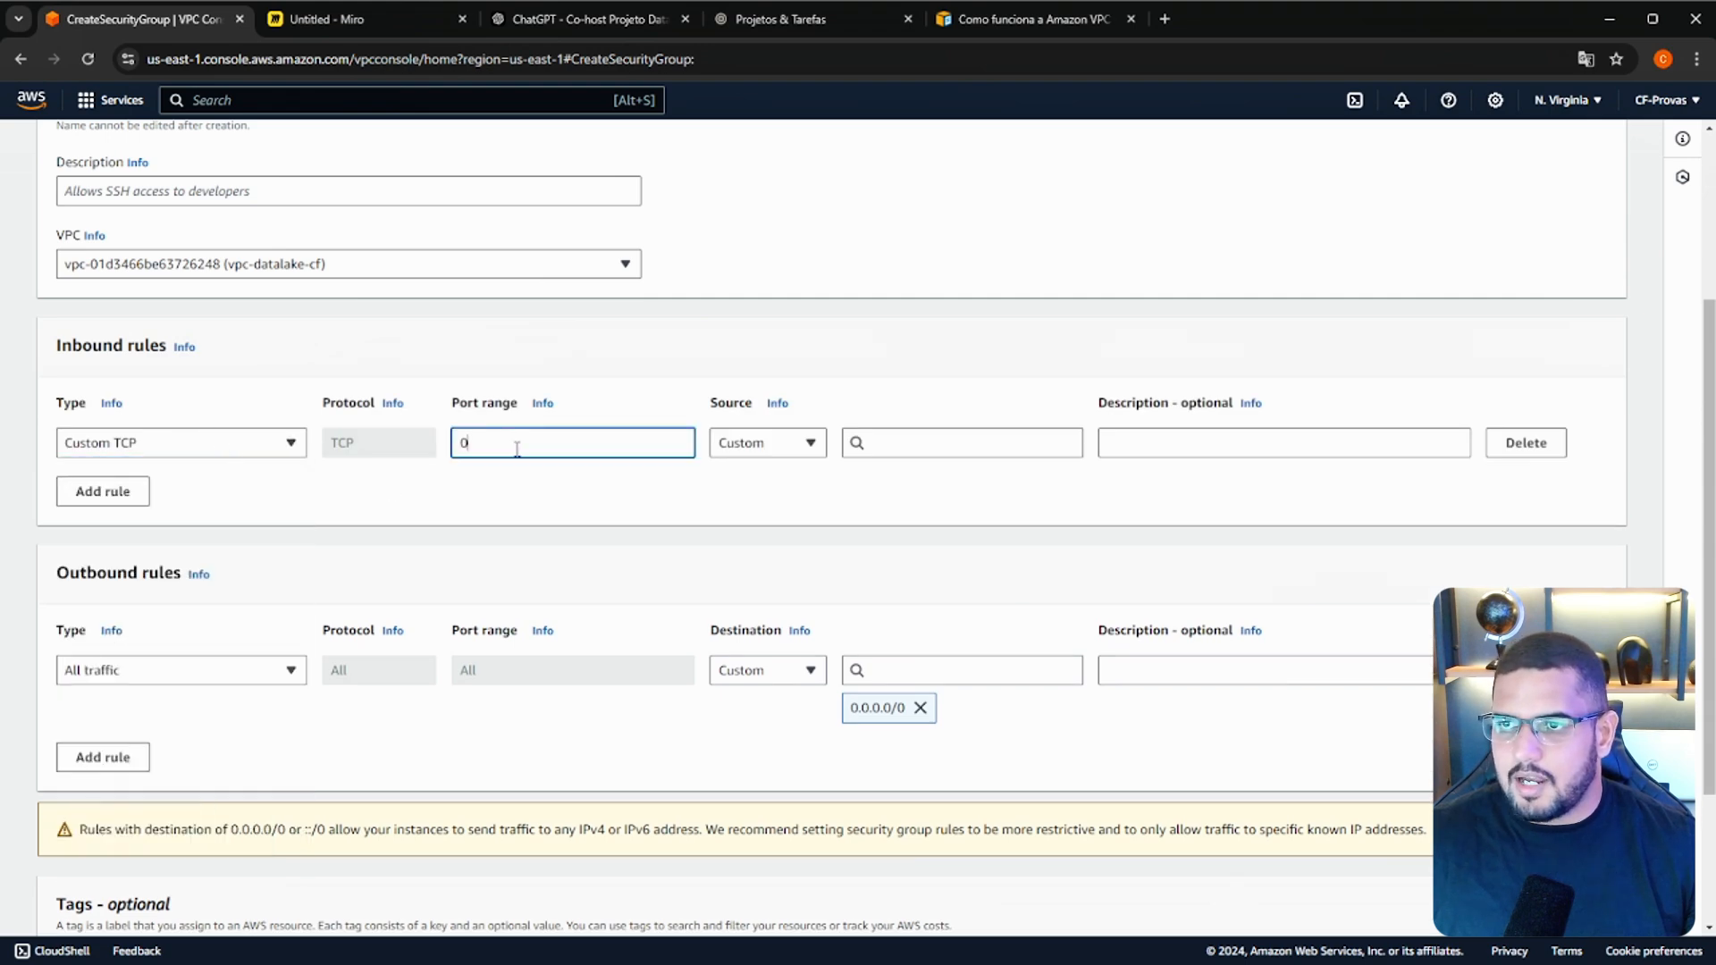
scroll(199, 479, up, 1)
double_click(488, 544)
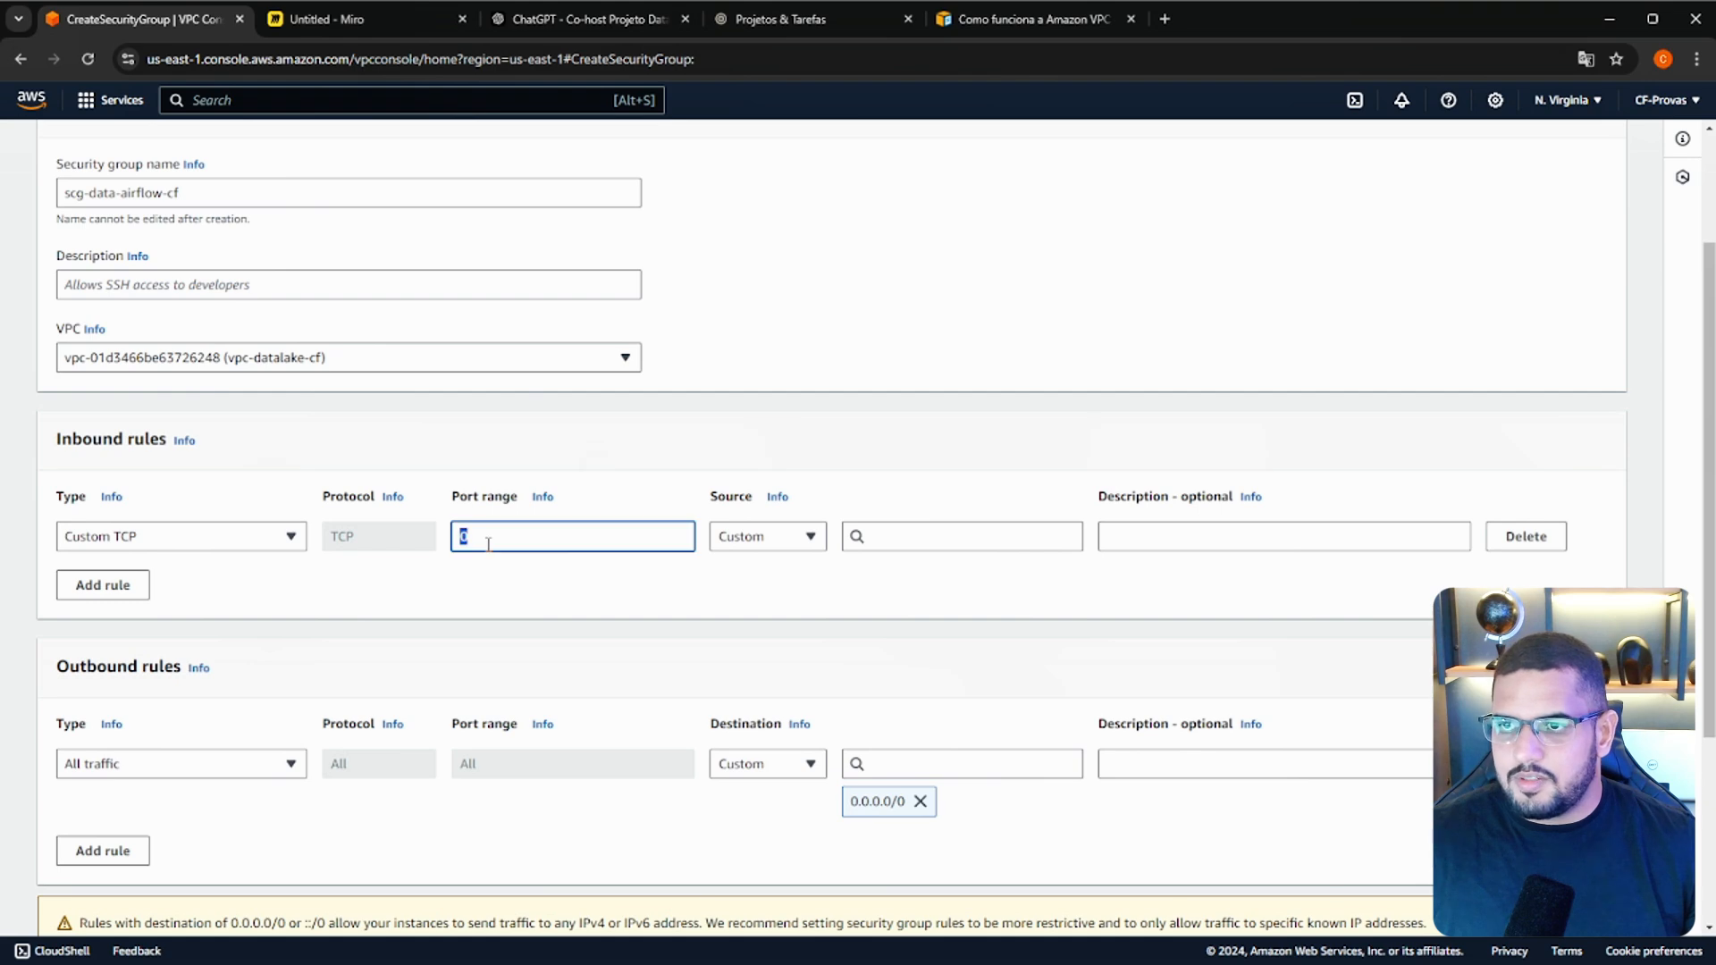
text(8080)
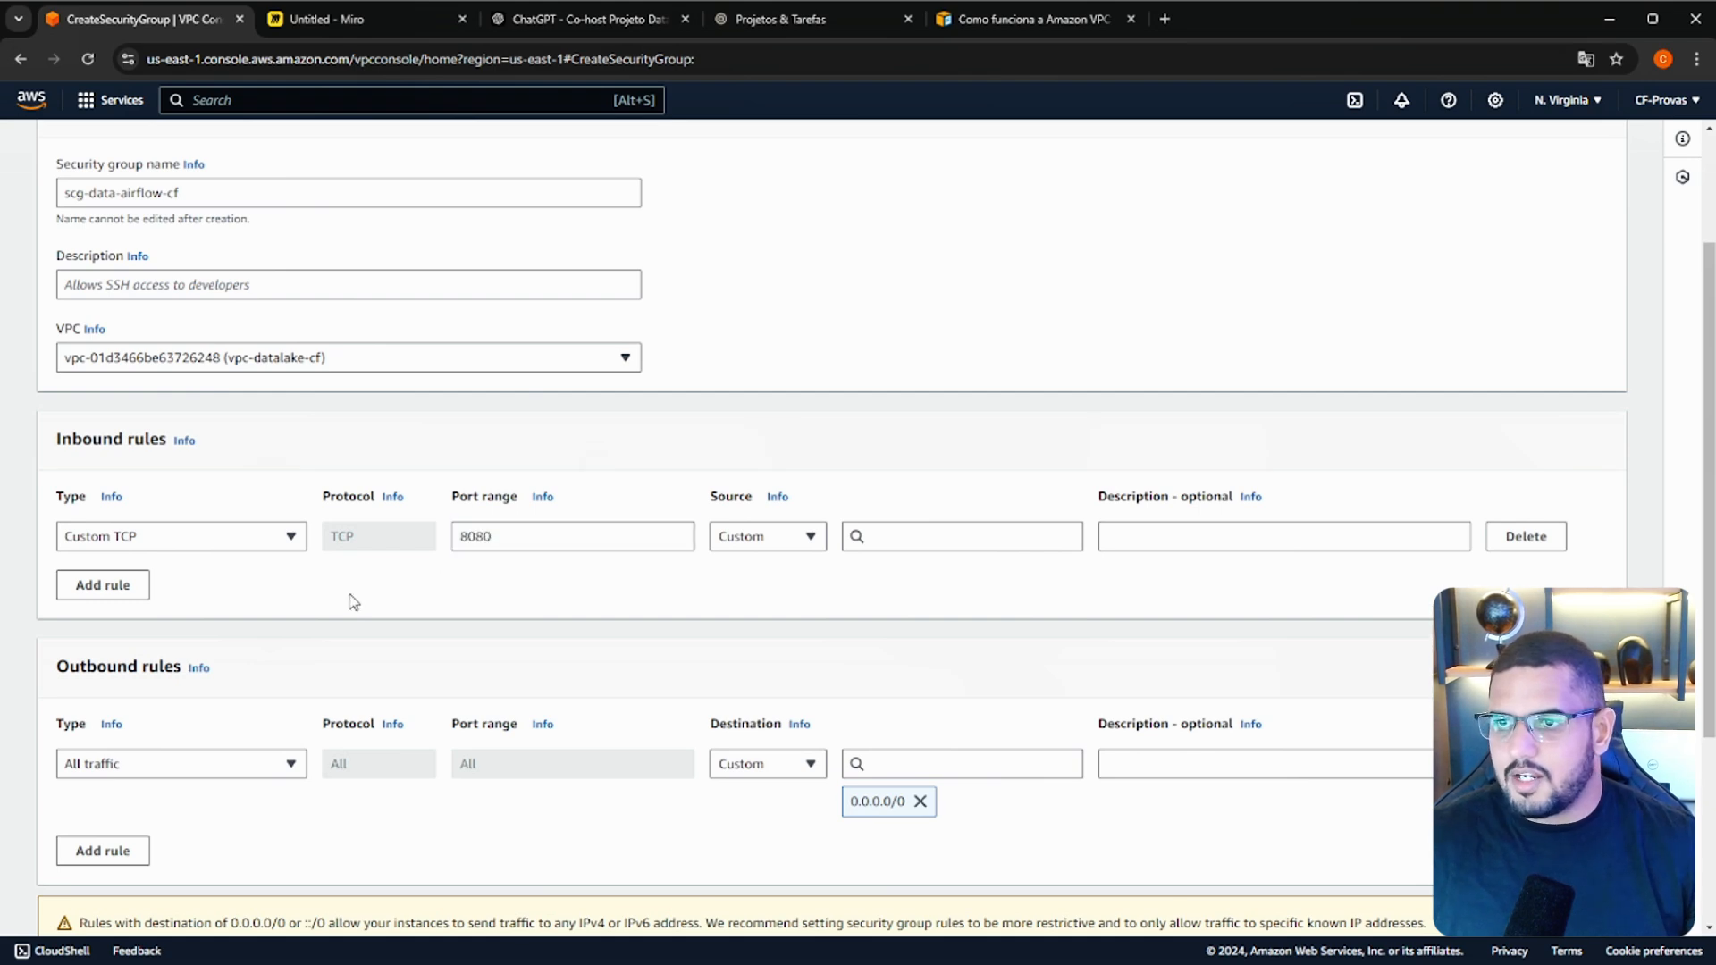
click(251, 542)
scroll(250, 411, down, 6)
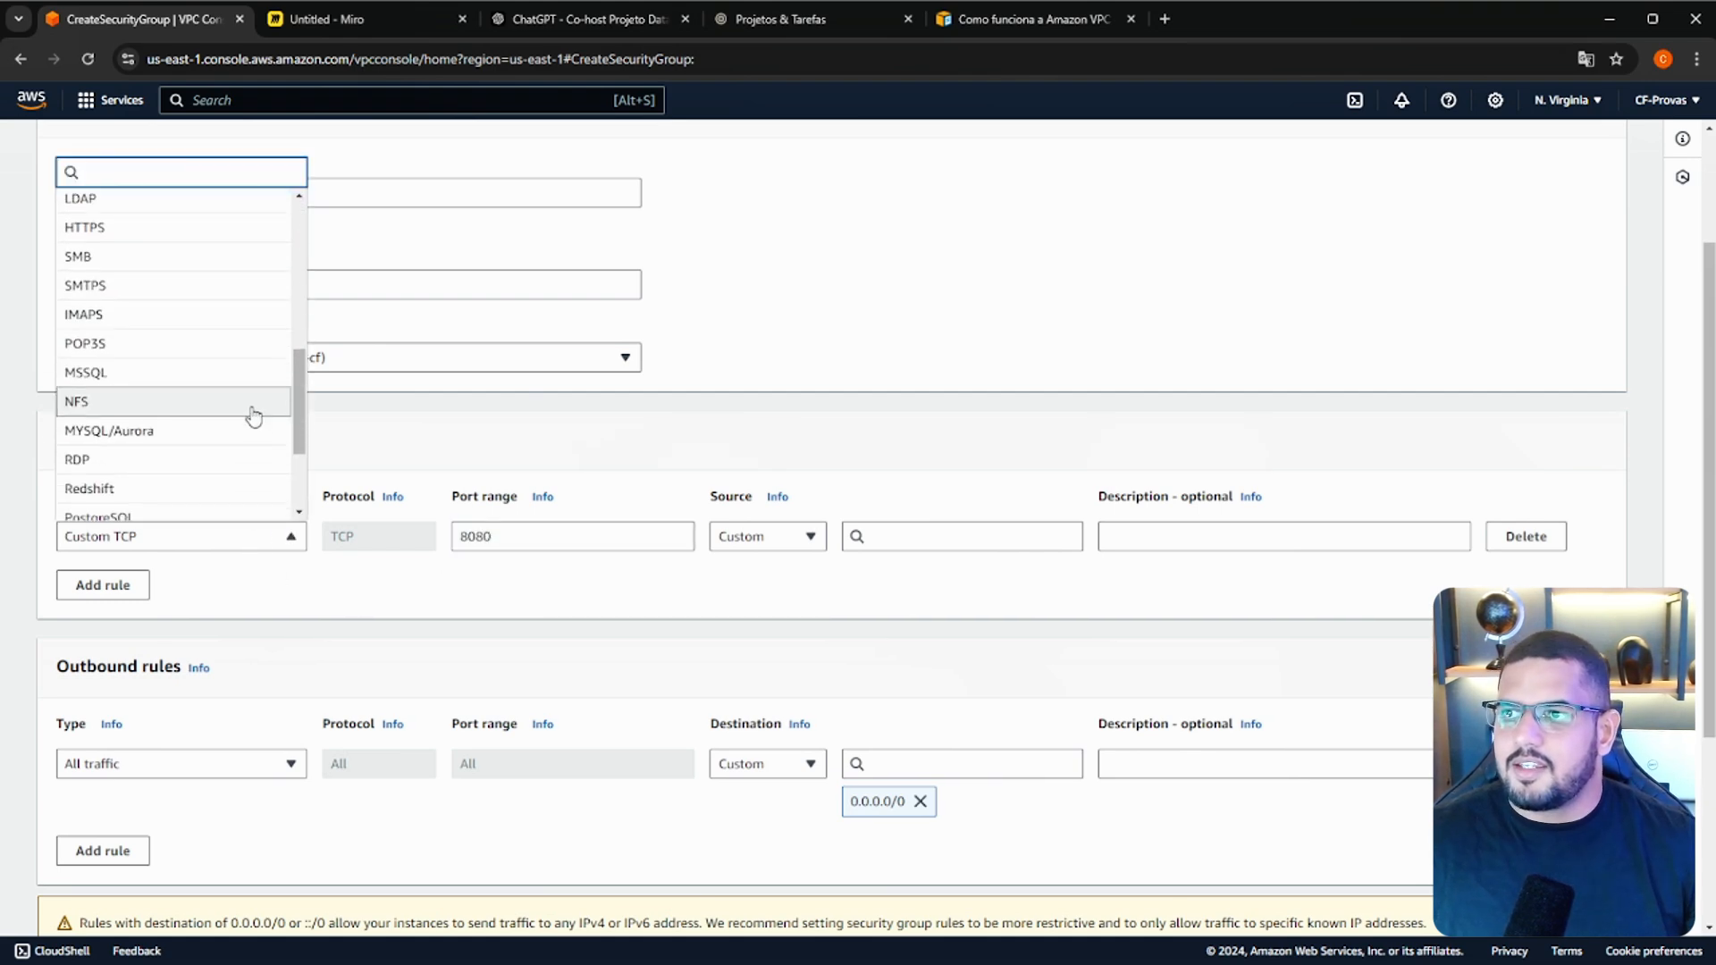
scroll(257, 427, up, 10)
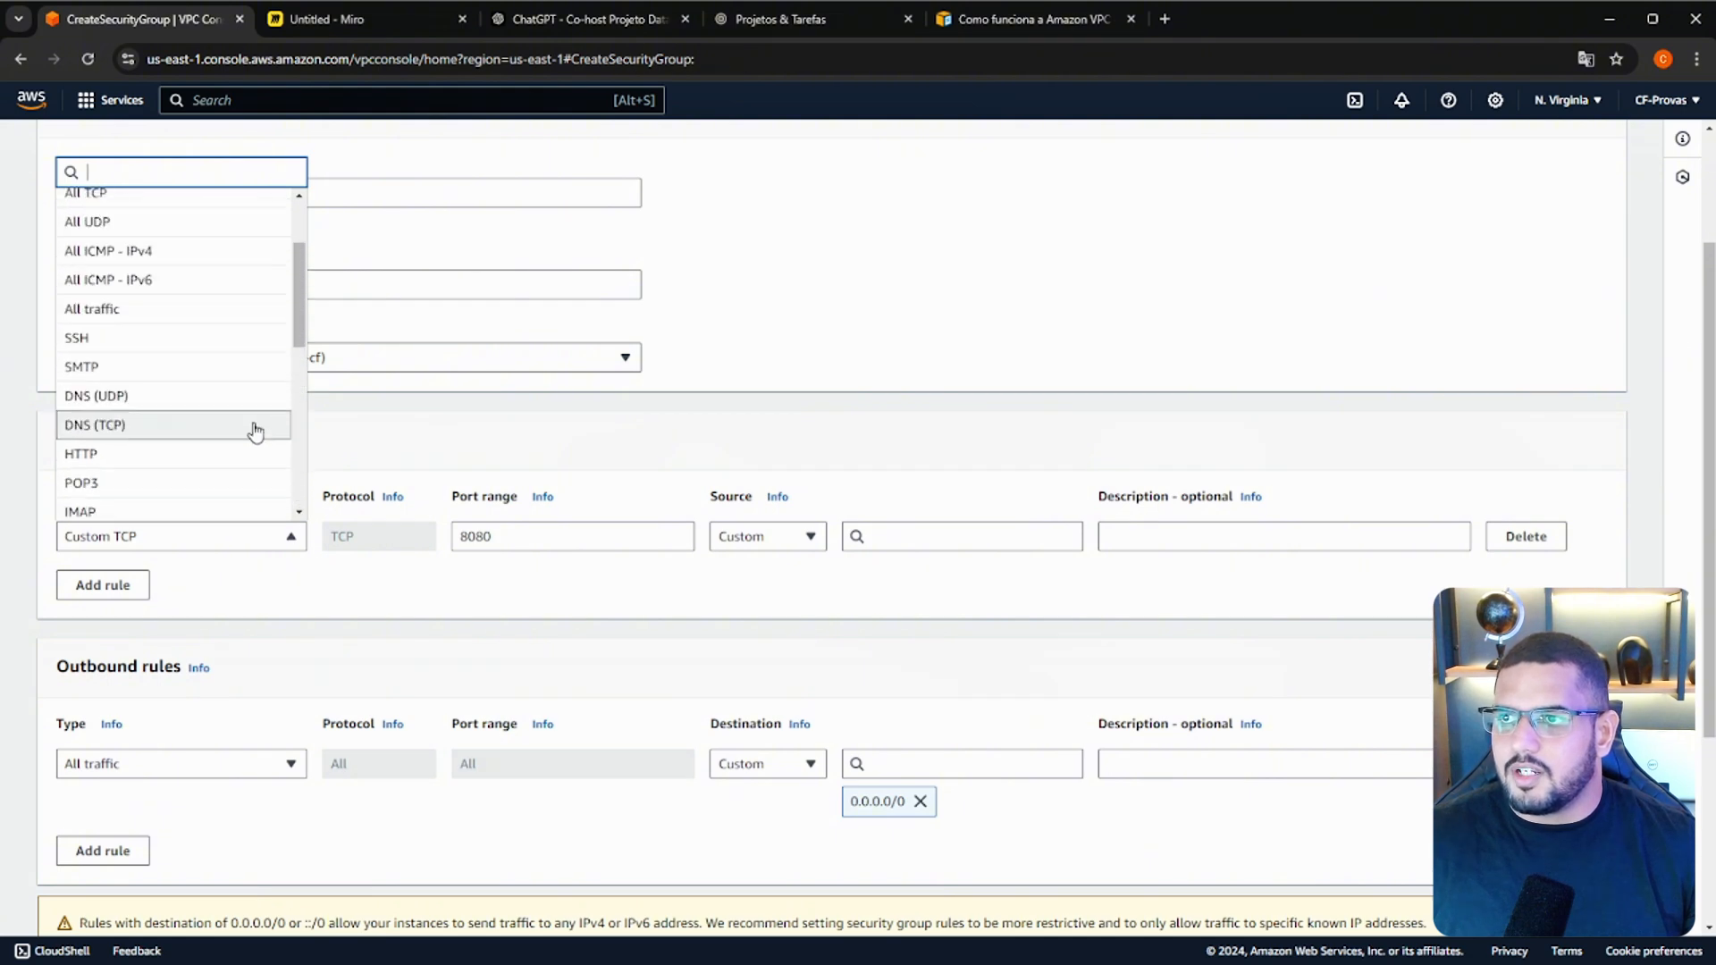
click(796, 733)
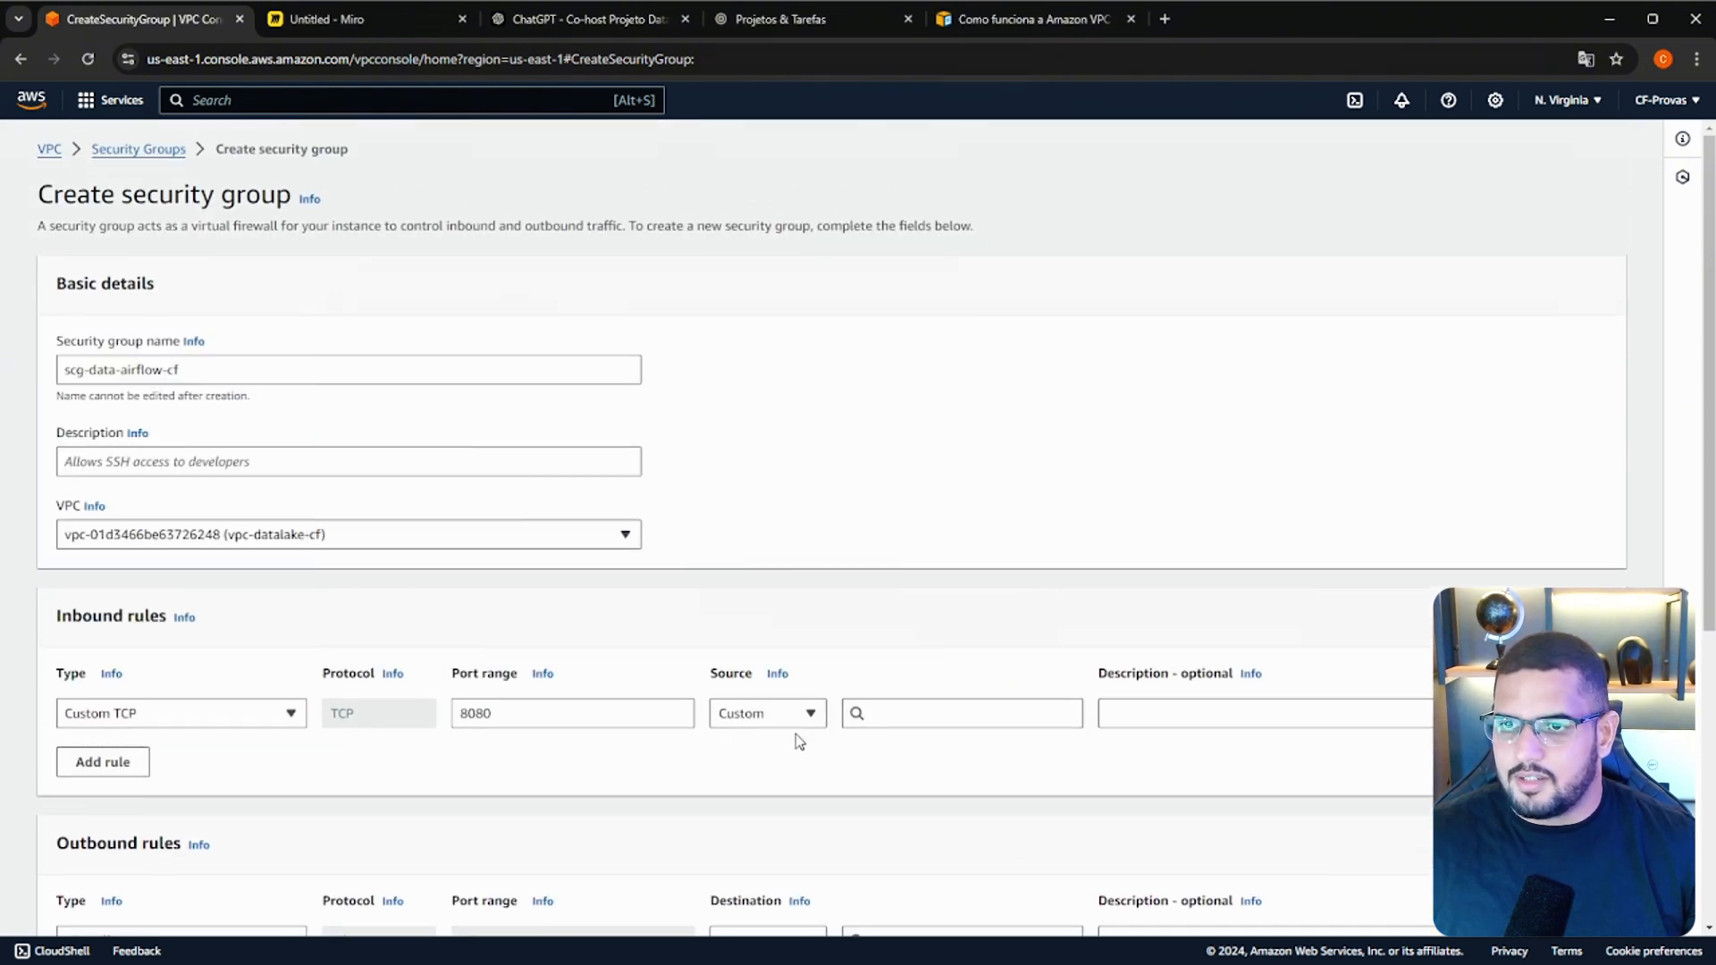
Try Anywhere-IPv4 as the source of the port 8080 inbound rule, then set it to My IP.
scroll(796, 733, down, 2)
click(809, 527)
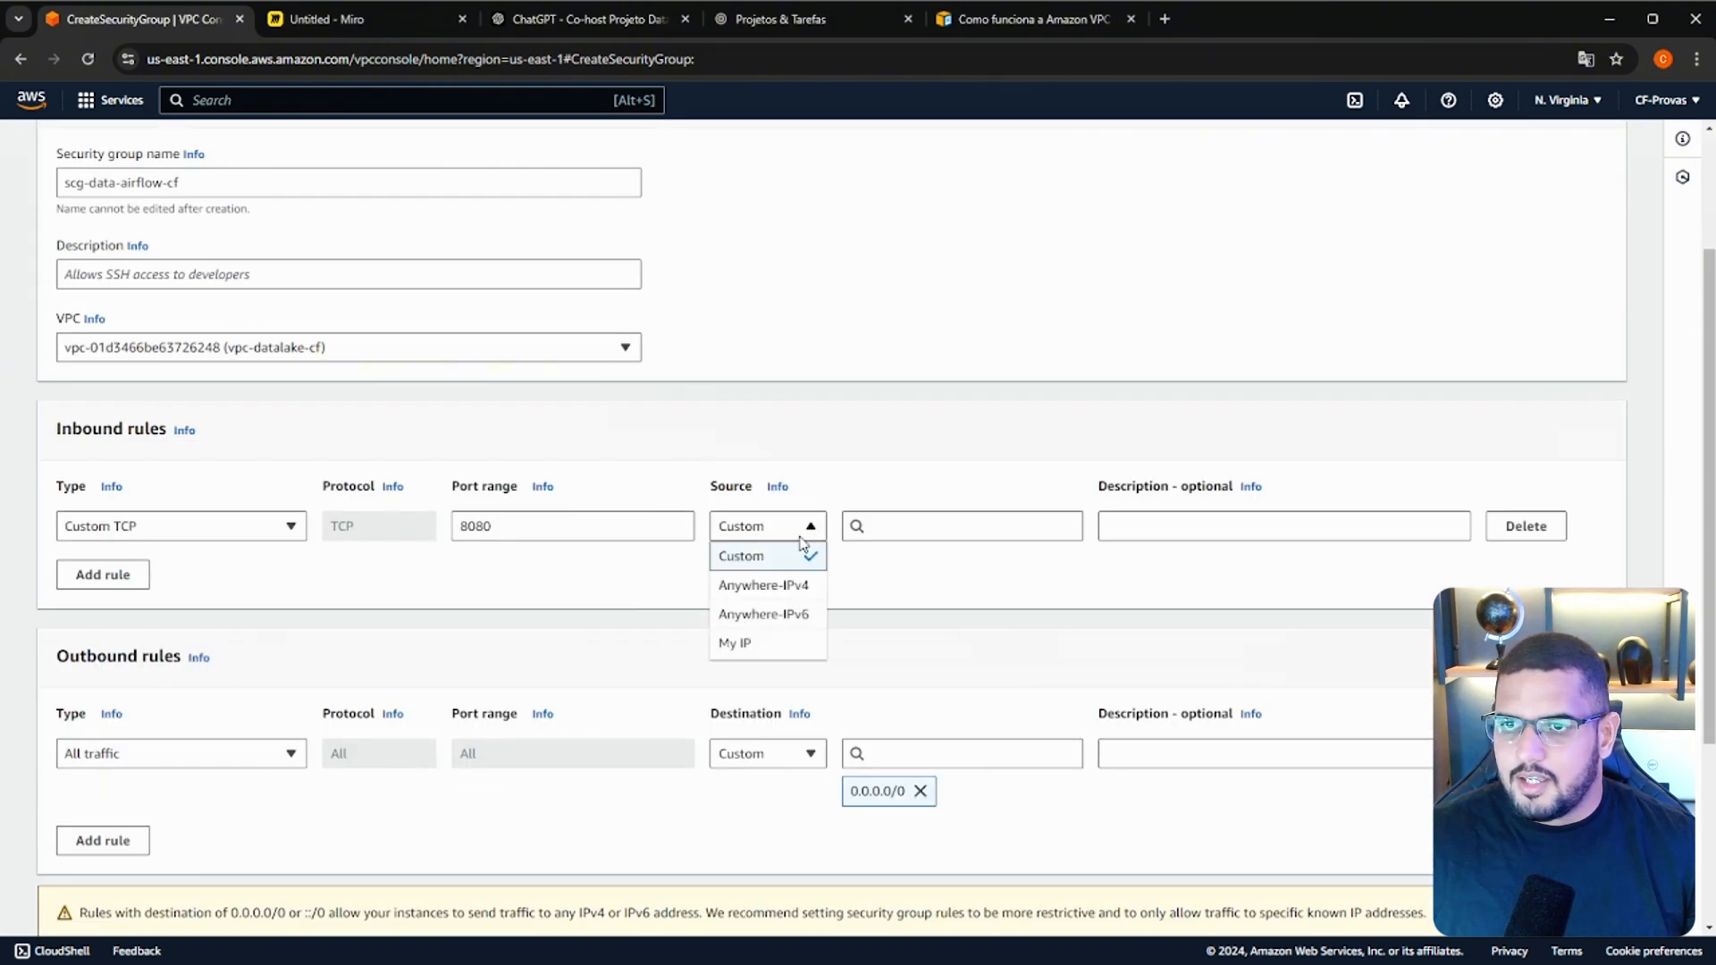
click(779, 588)
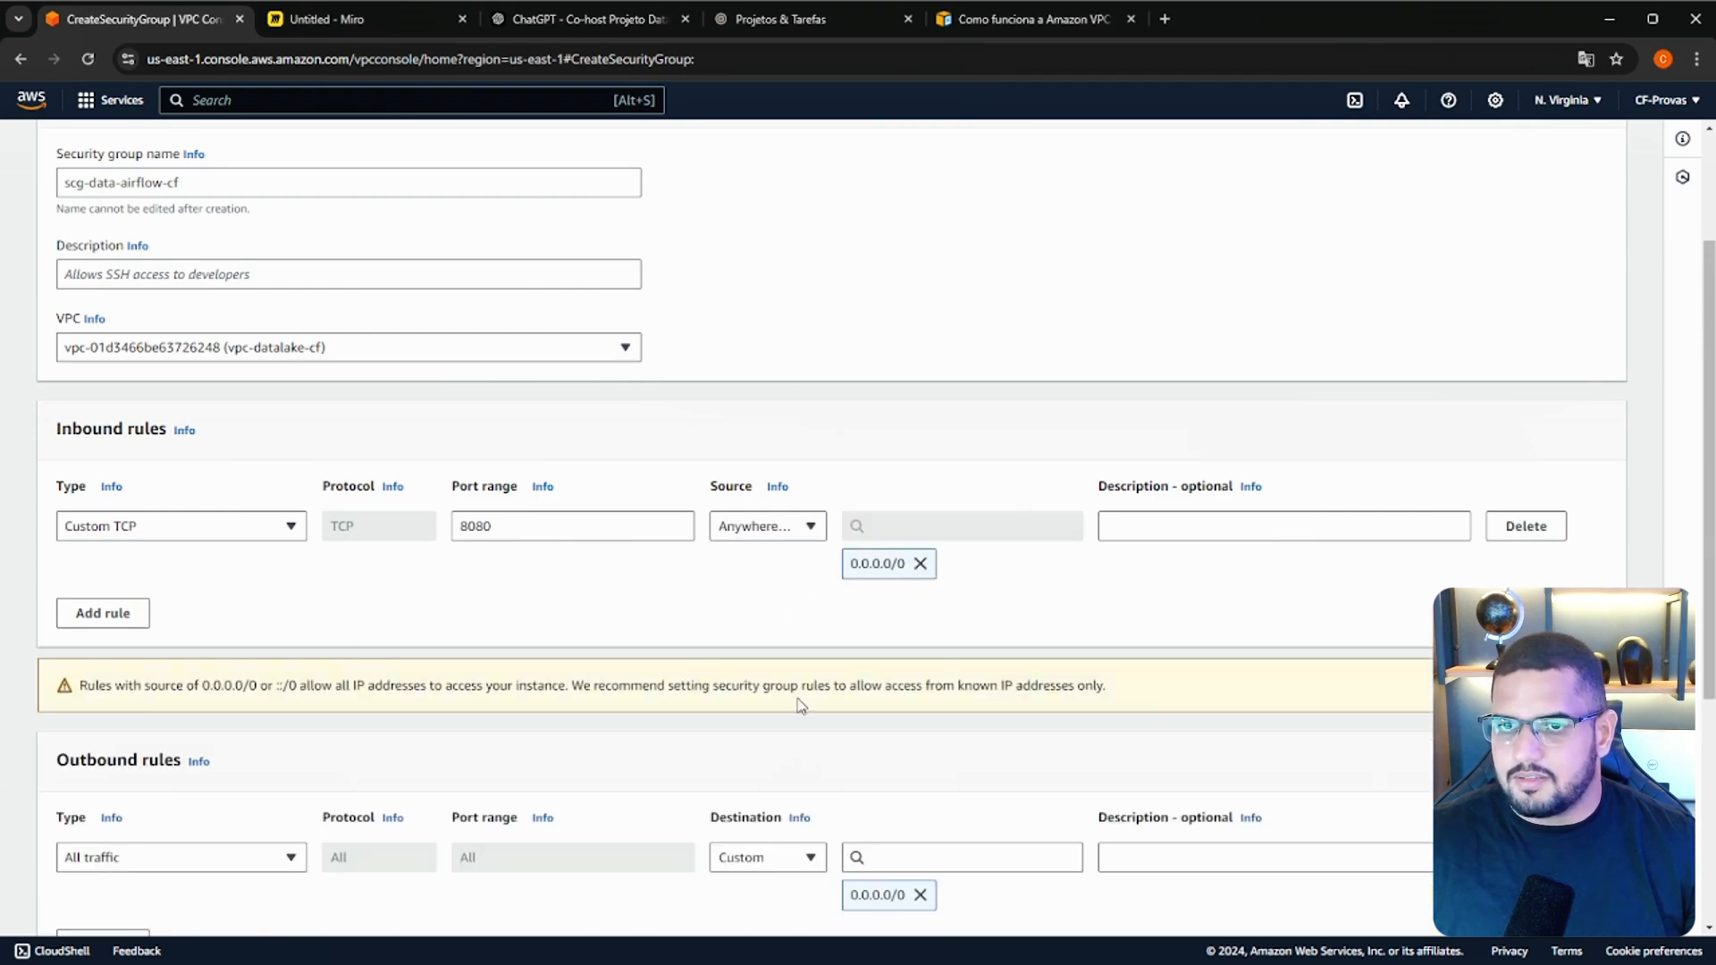
click(785, 531)
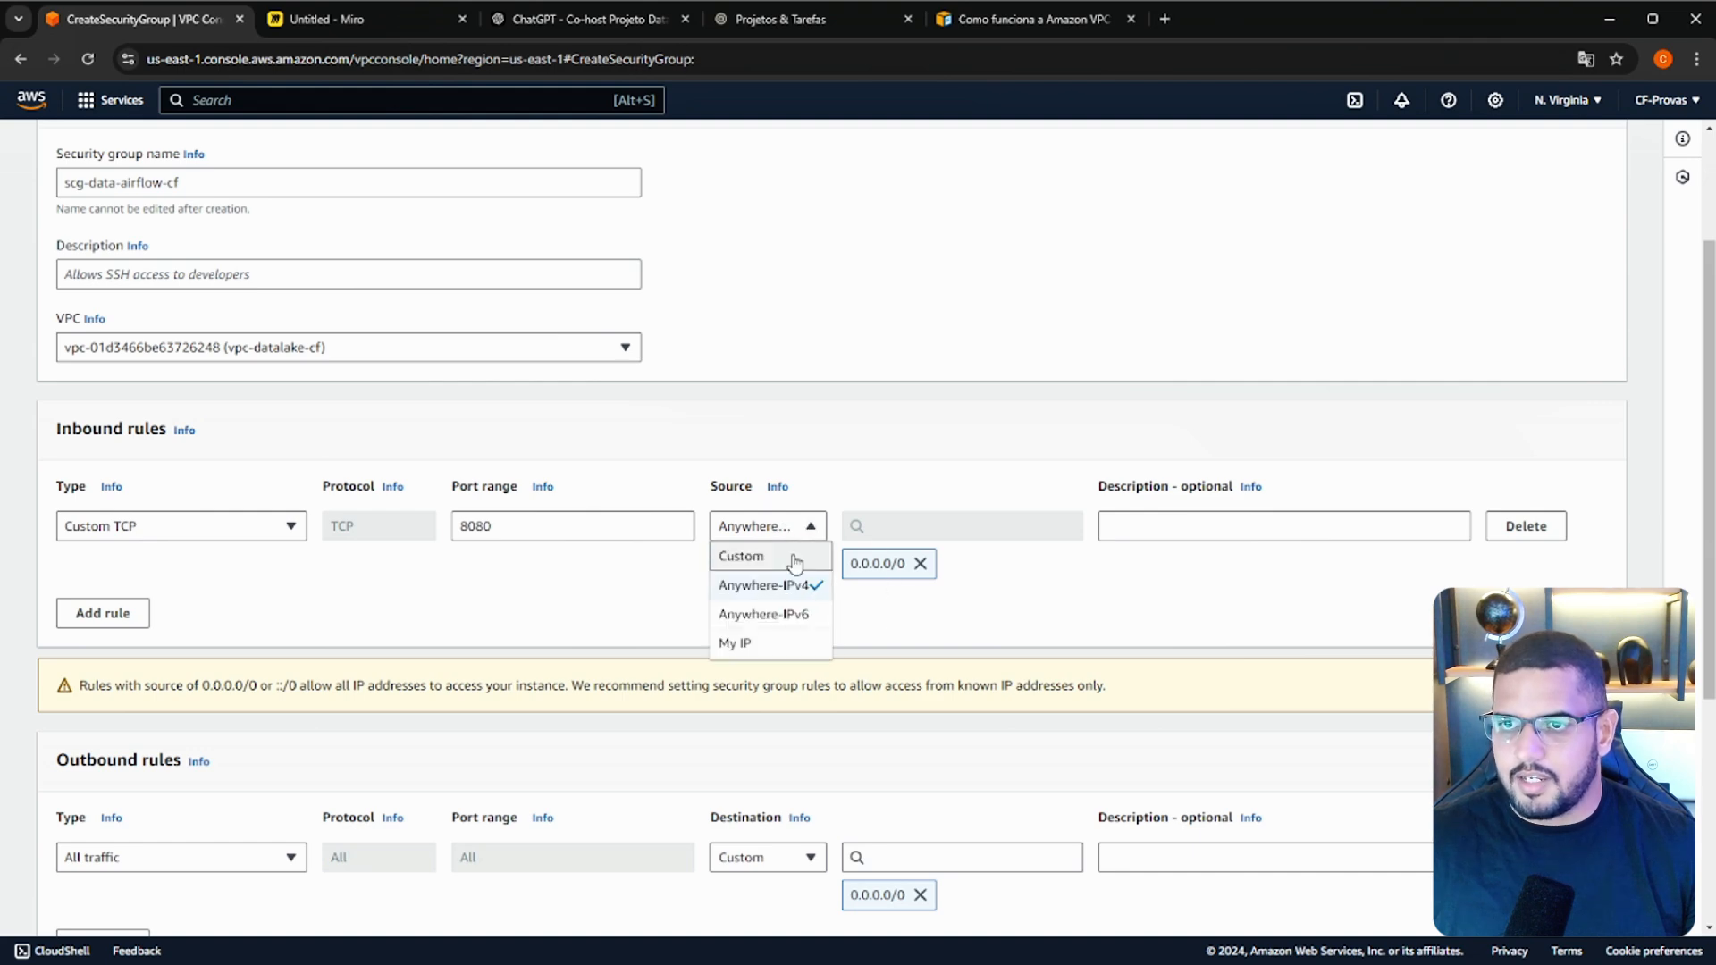
key(Escape)
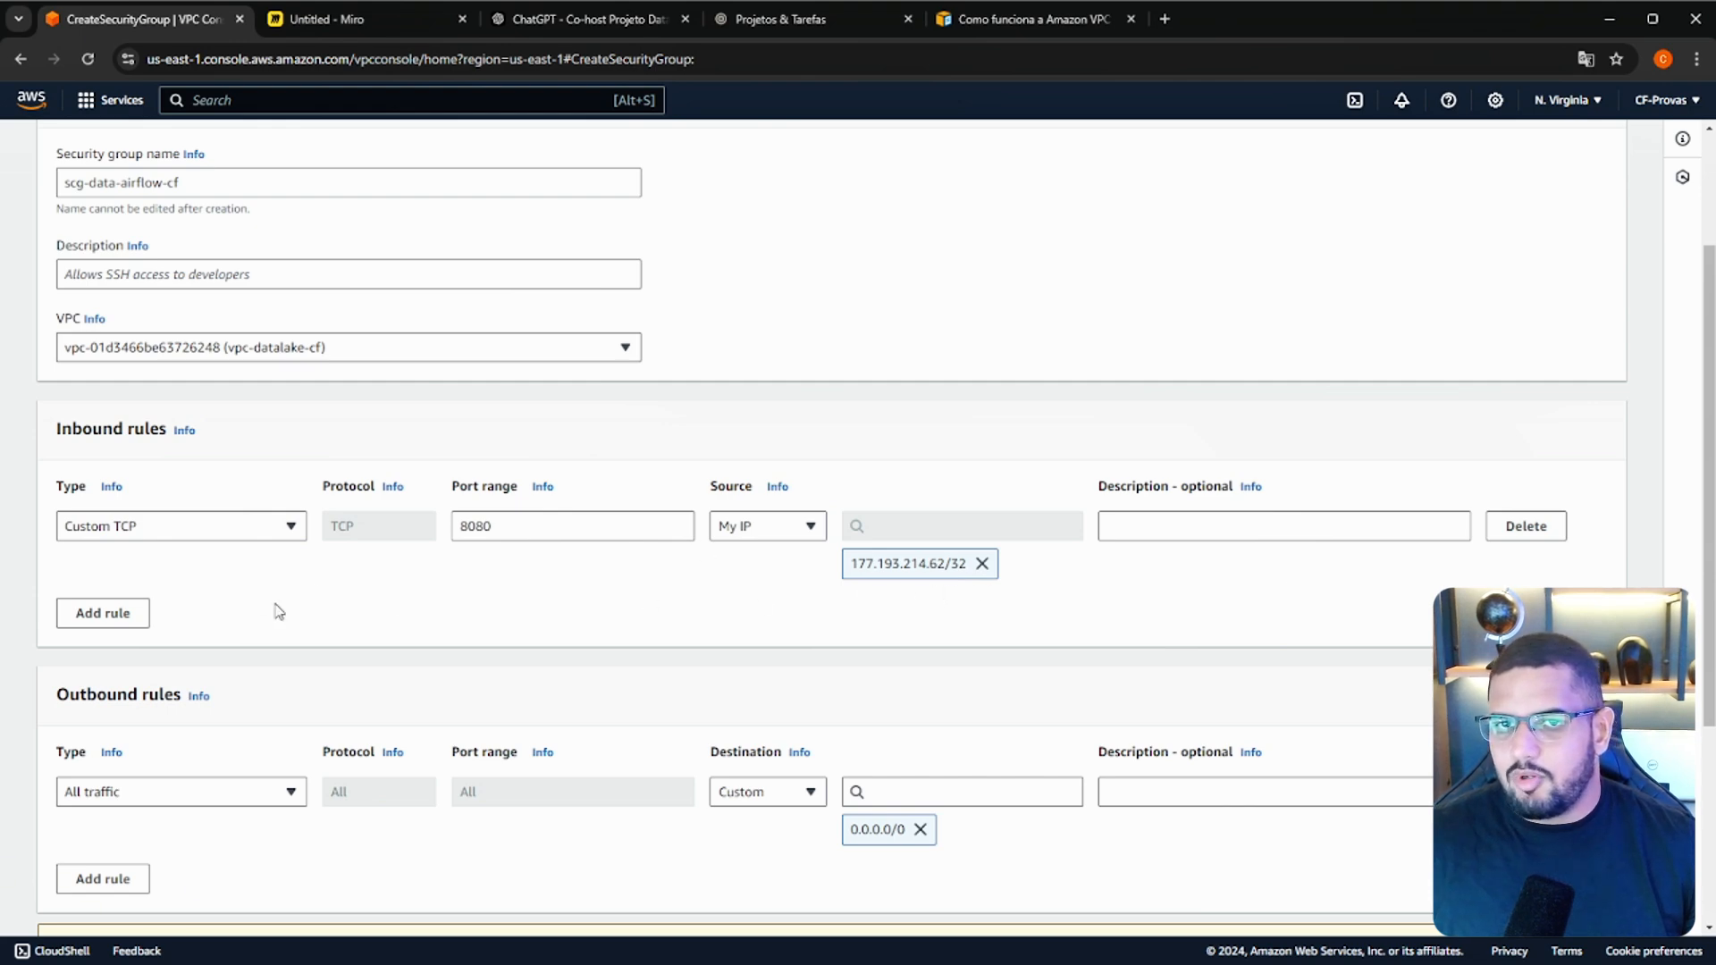
Review the inbound and outbound rules and try to create the security group without a description.
scroll(279, 611, down, 3)
scroll(305, 489, down, 1)
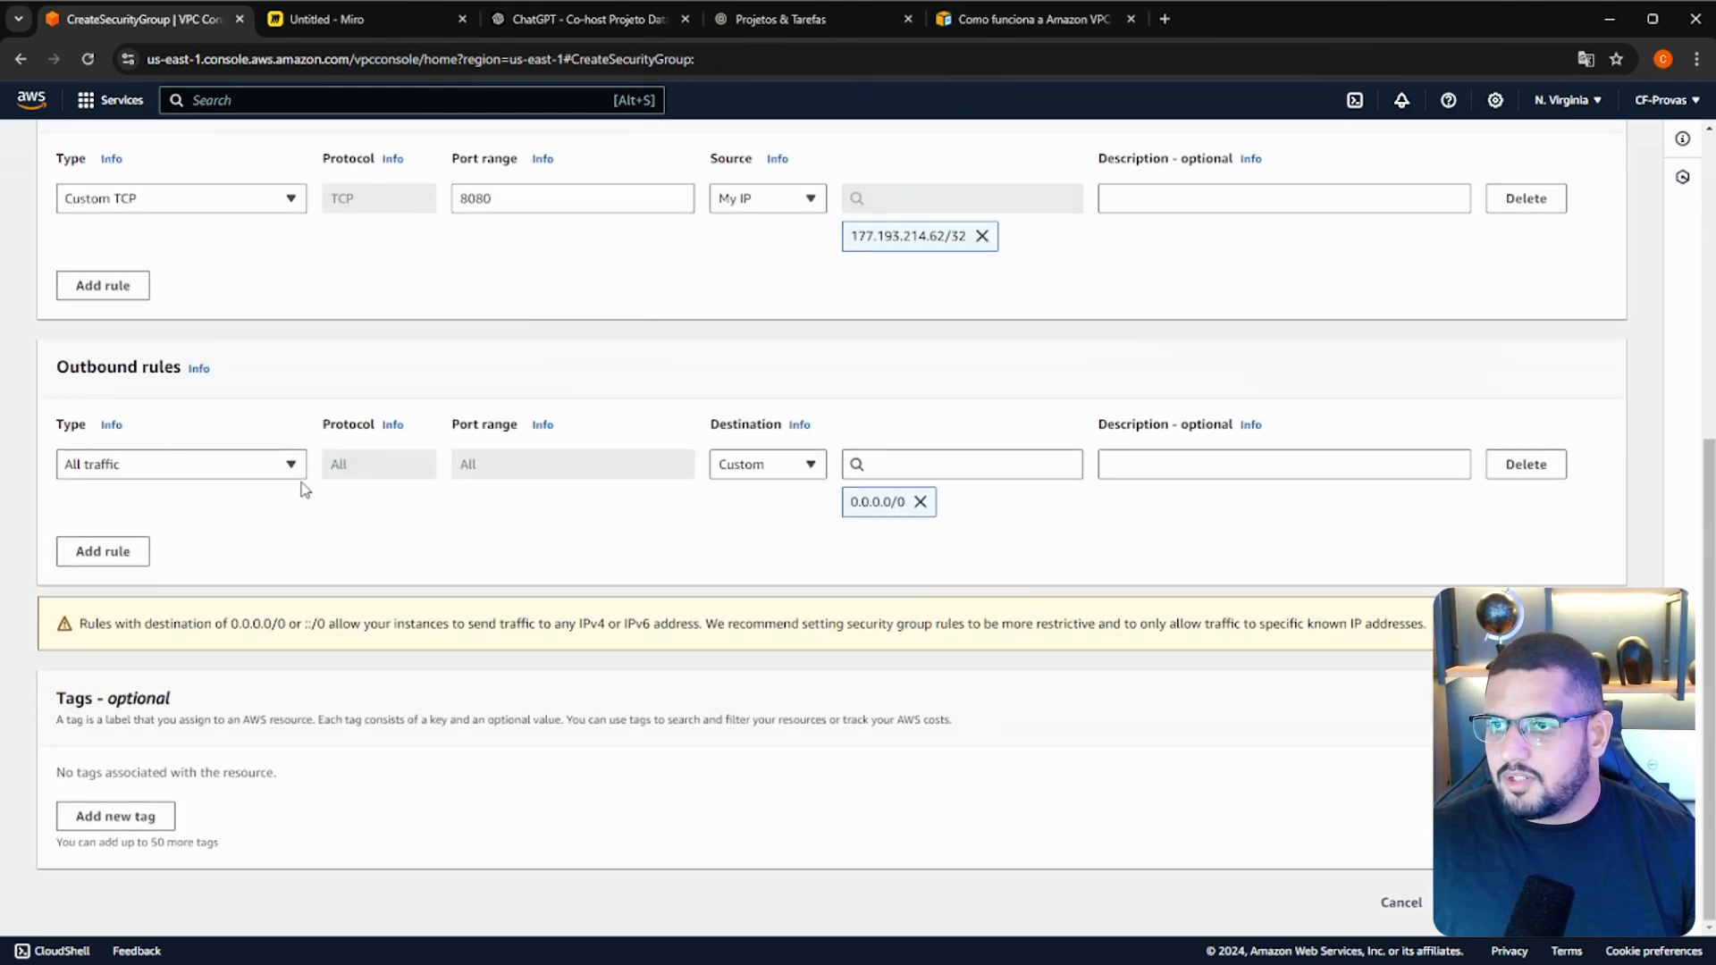
scroll(686, 692, up, 5)
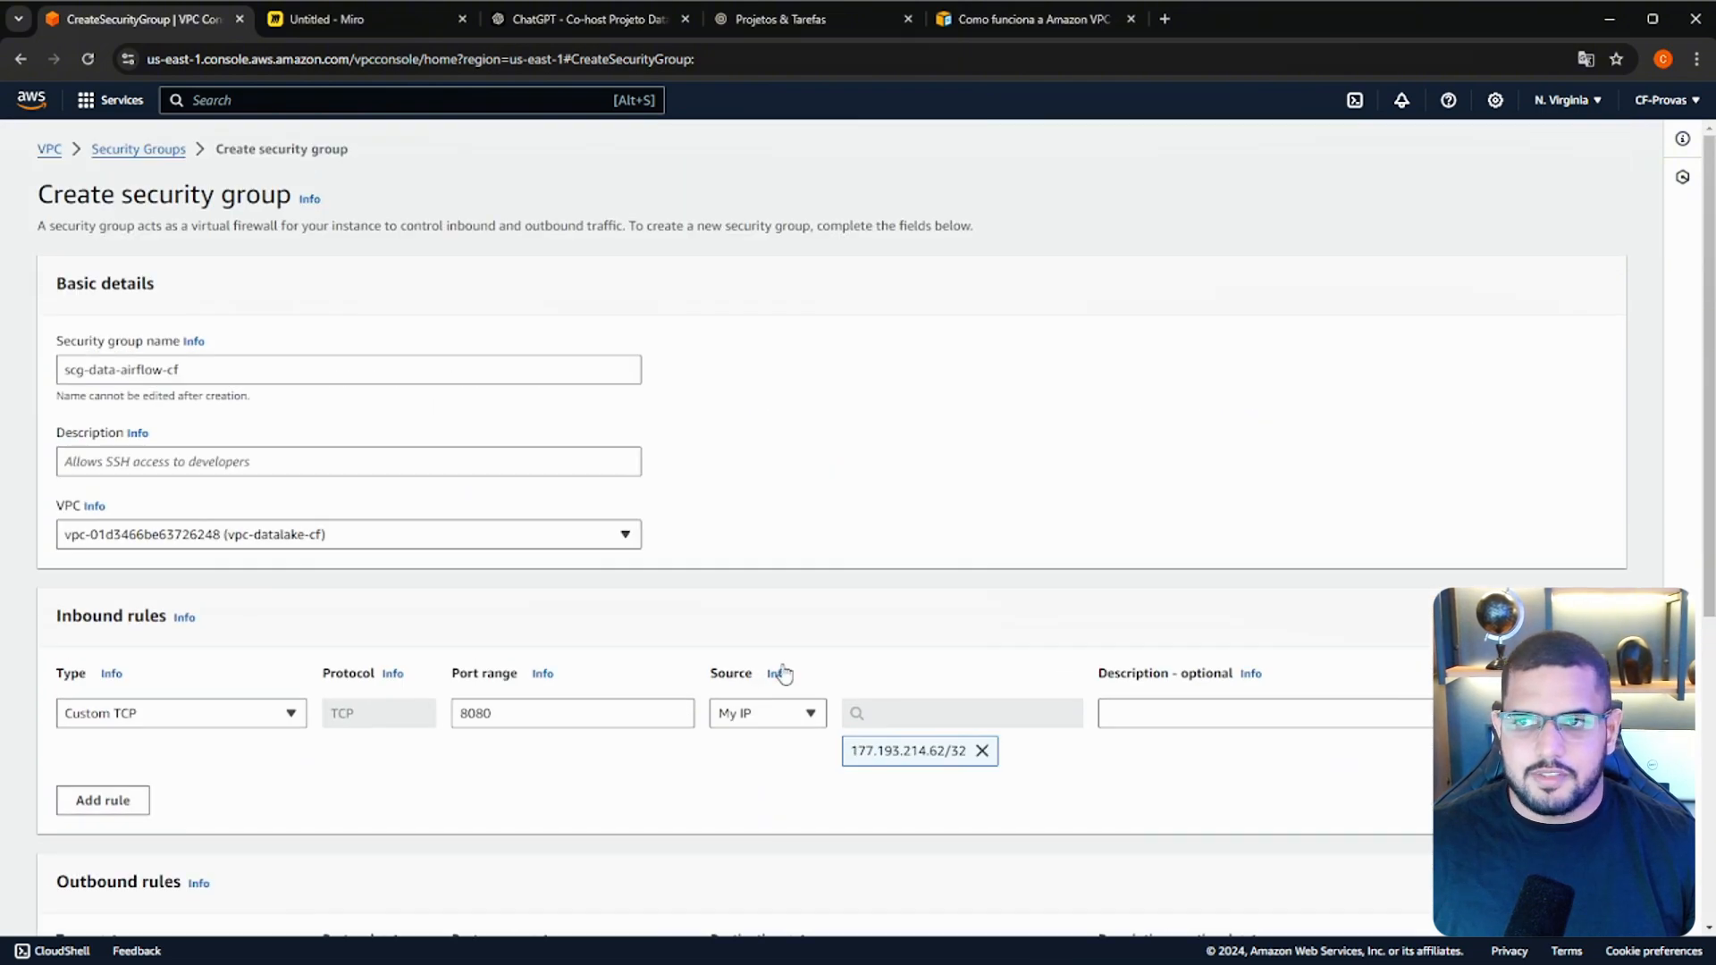
scroll(804, 670, down, 4)
scroll(1084, 640, up, 4)
scroll(977, 653, down, 5)
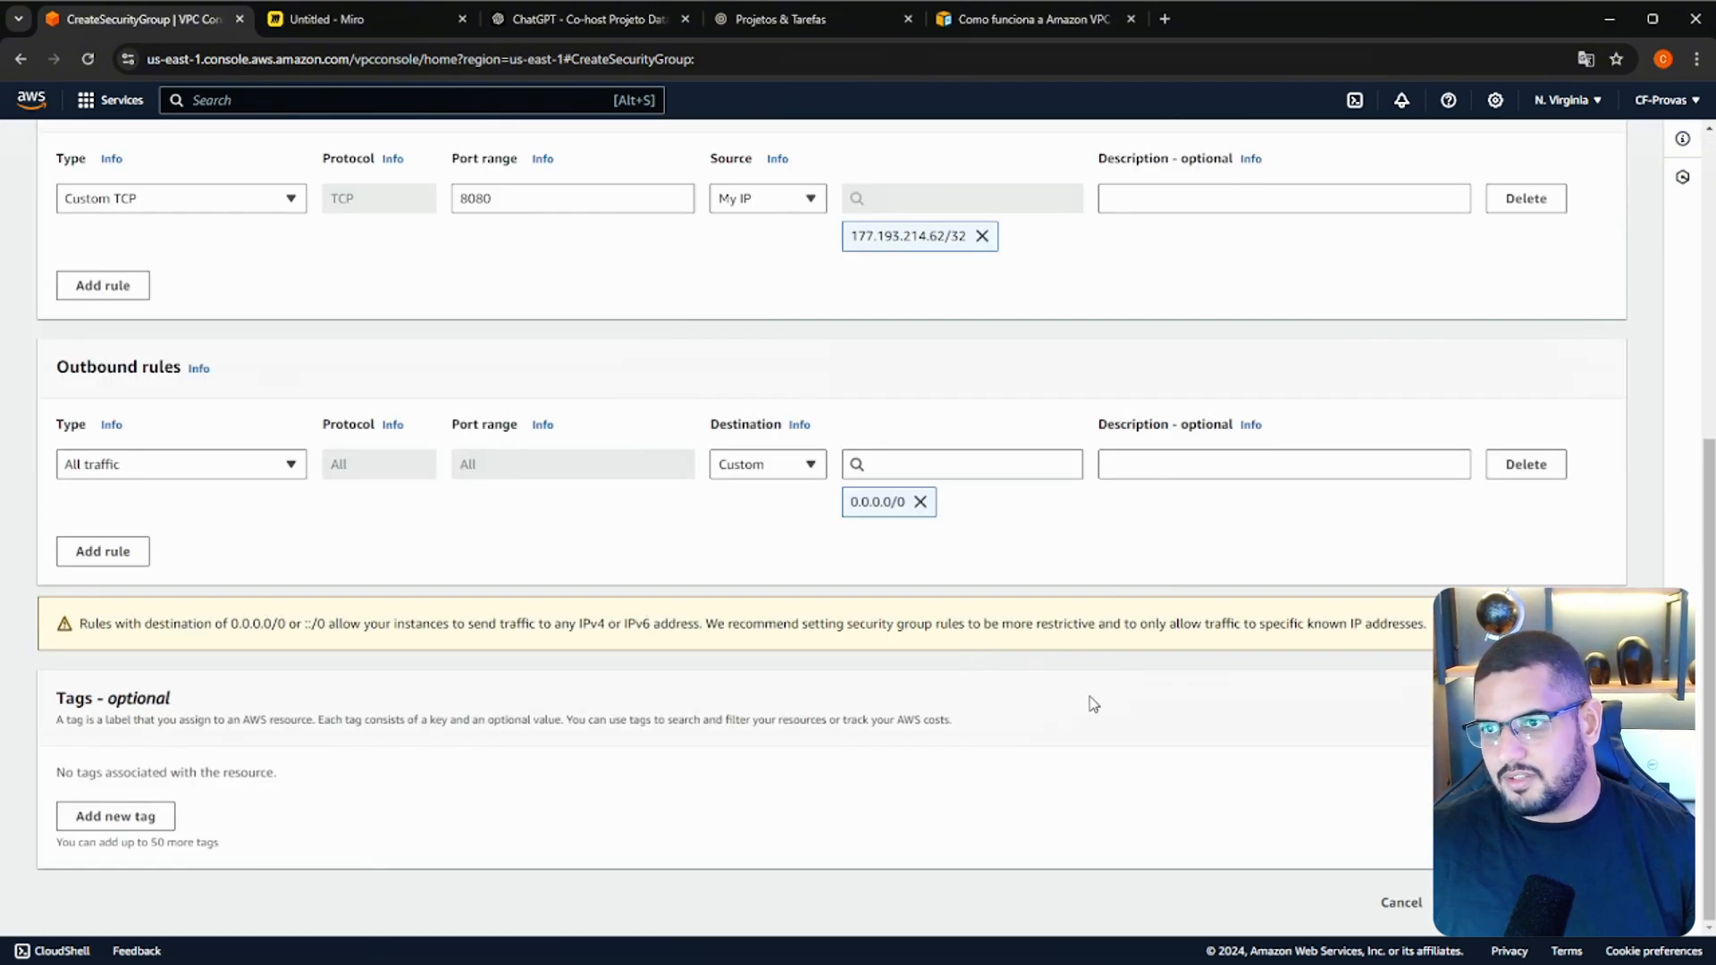
click(1535, 902)
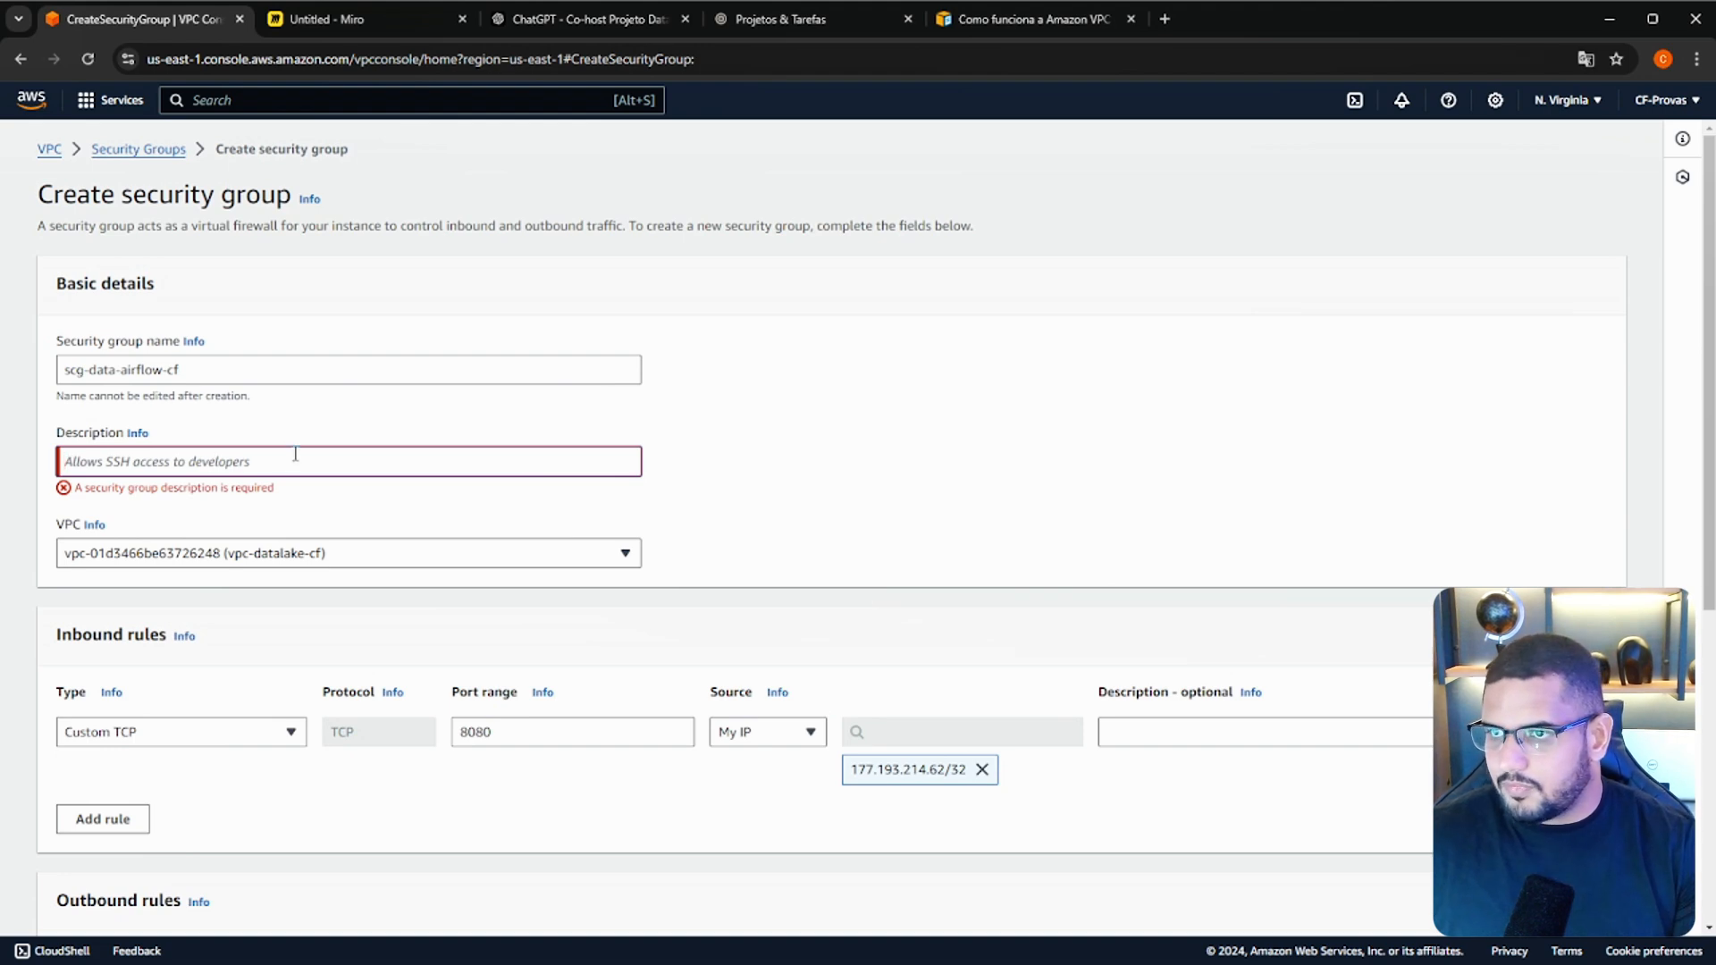
text(S)
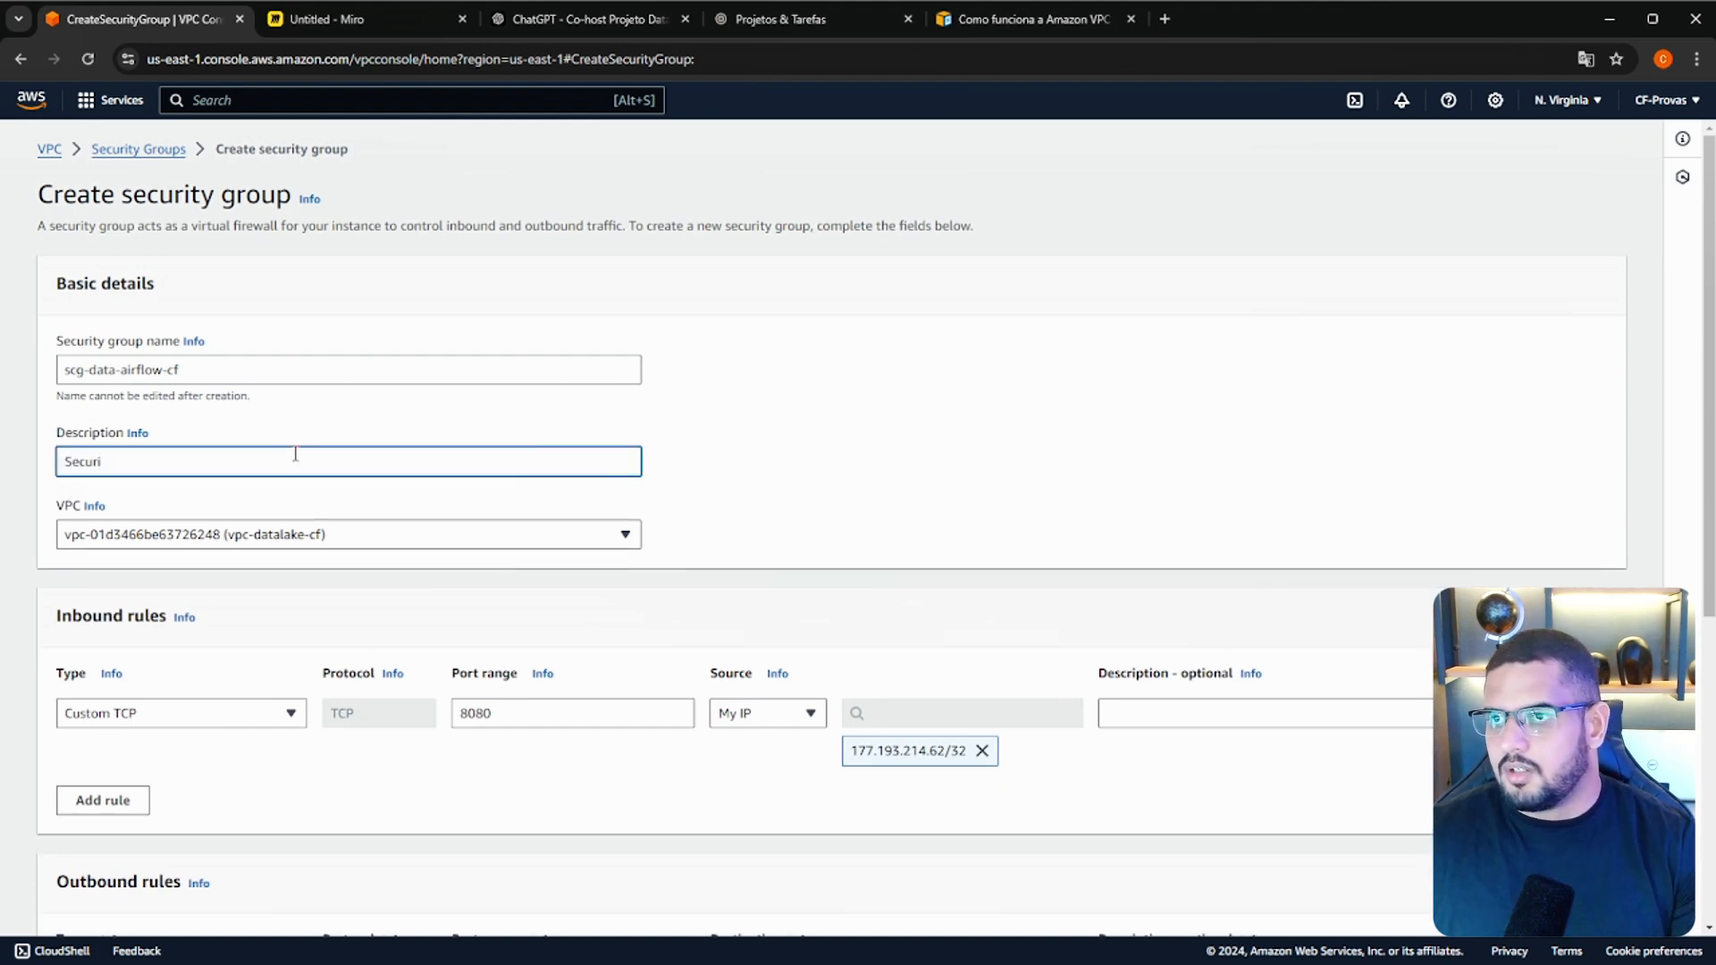
text(ecu)
key(BackSpace)
key(BackSpace)
key(BackSpace)
key(BackSpace)
text(Grupo de s)
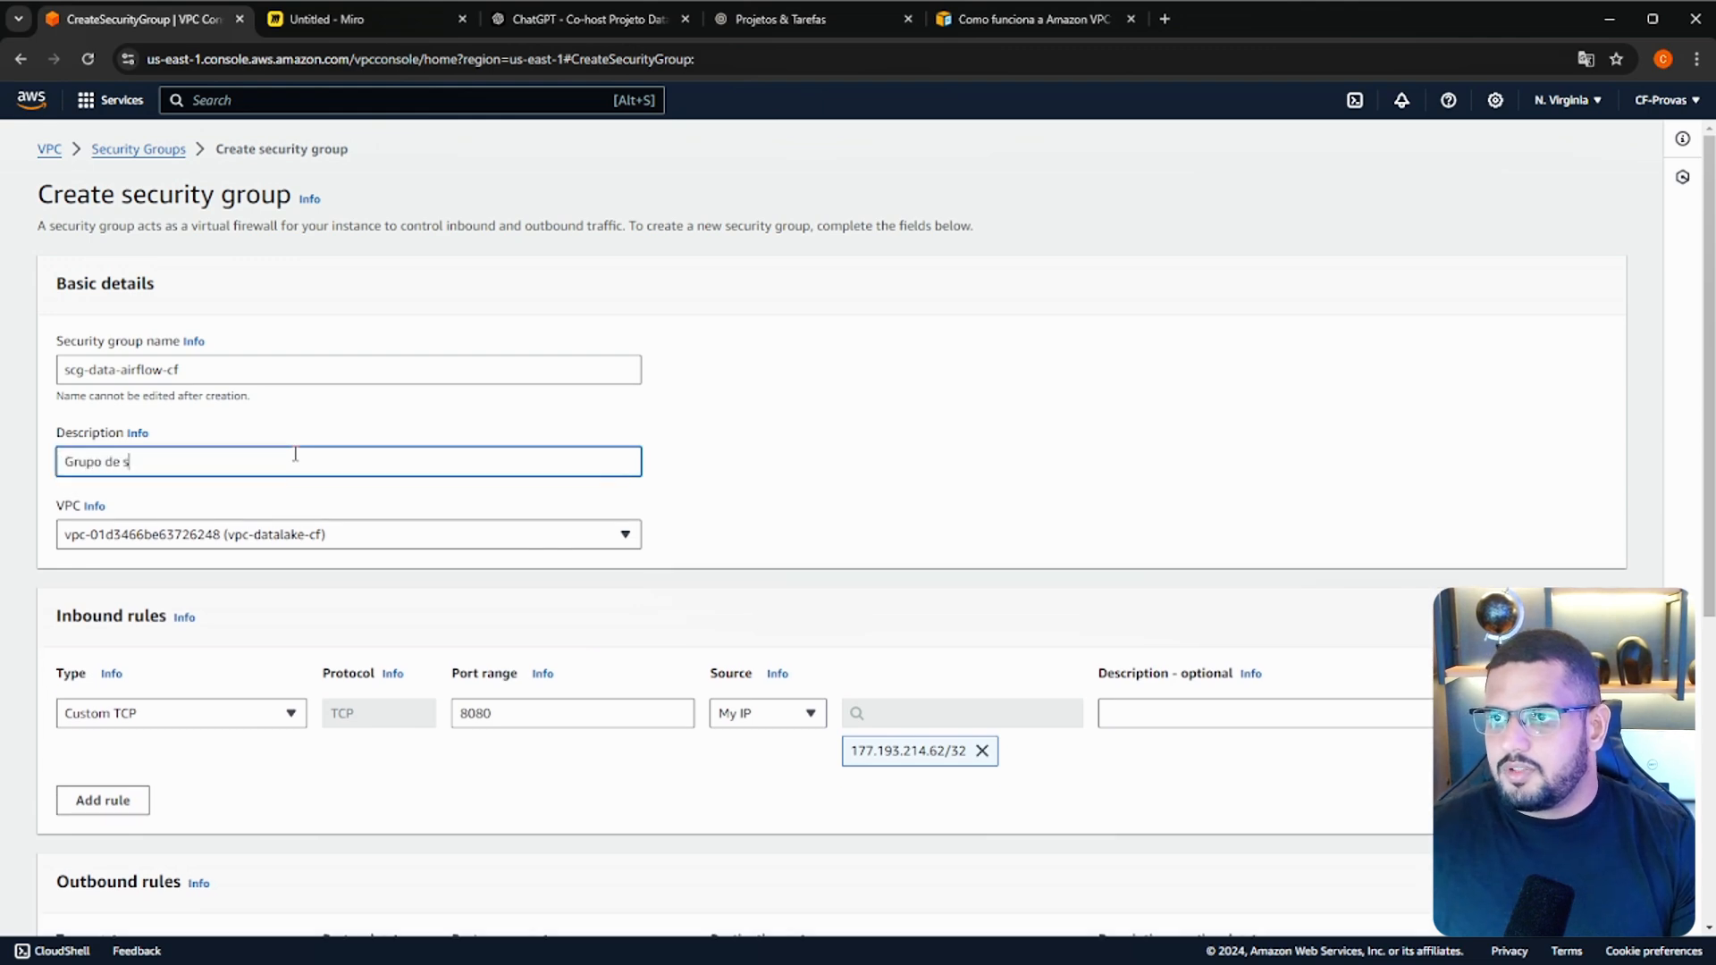
text(eguraç)
key(BackSpace)
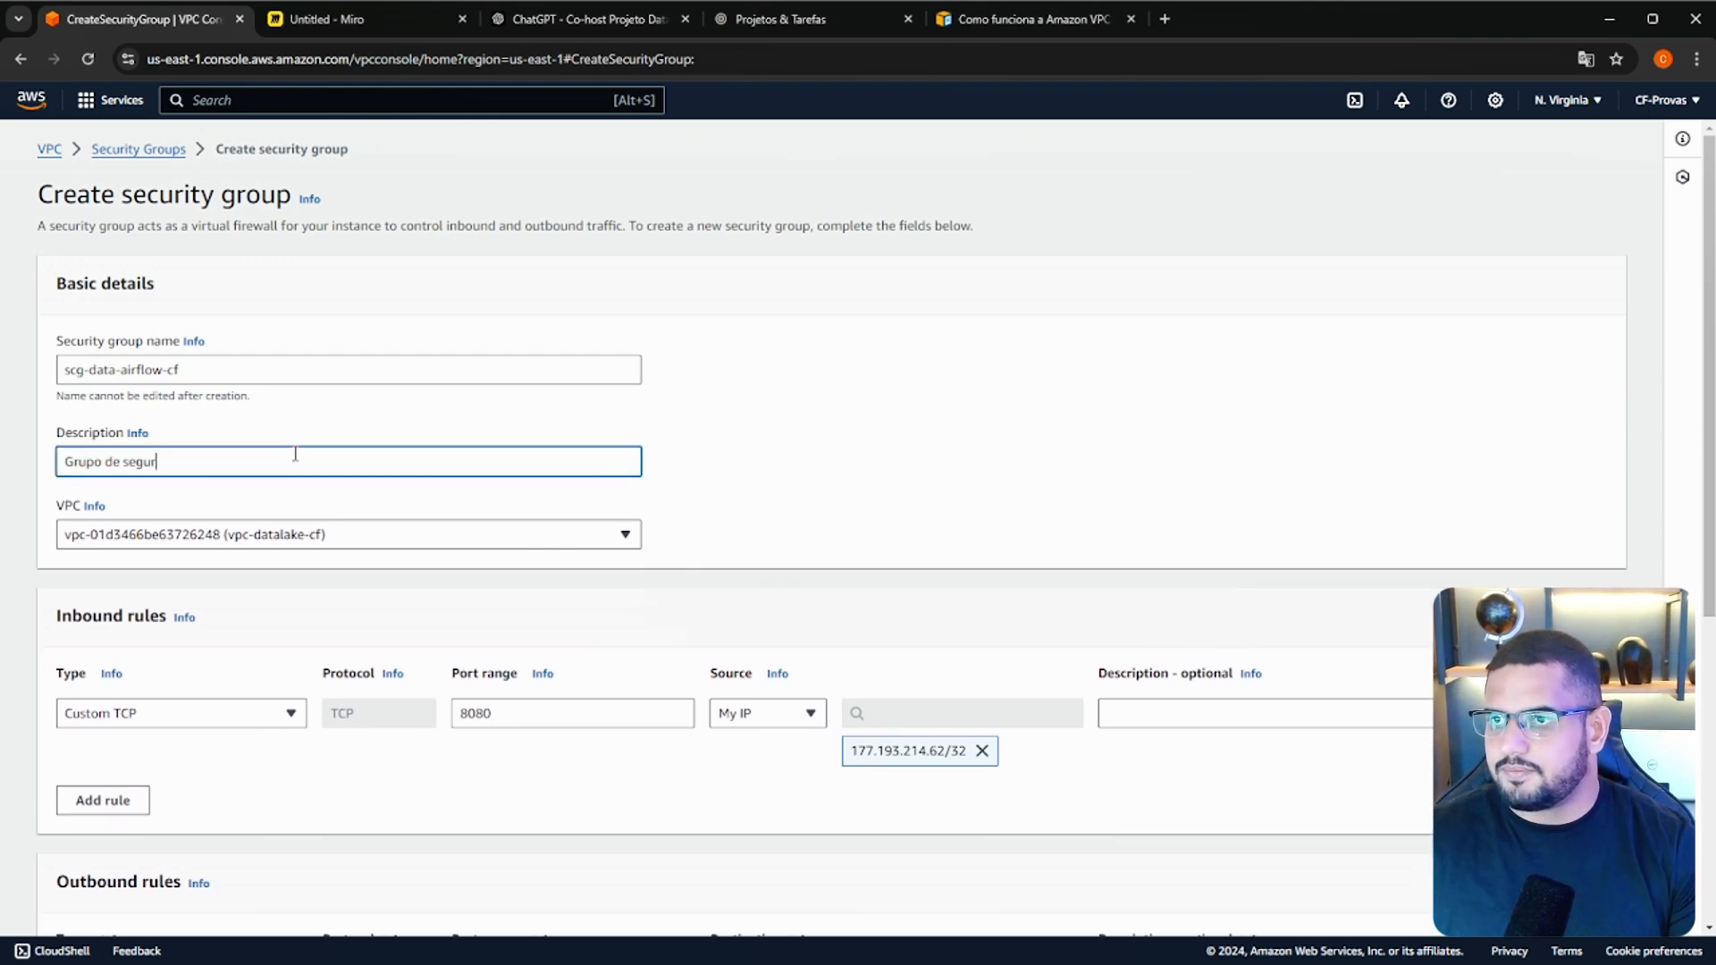
text(anca)
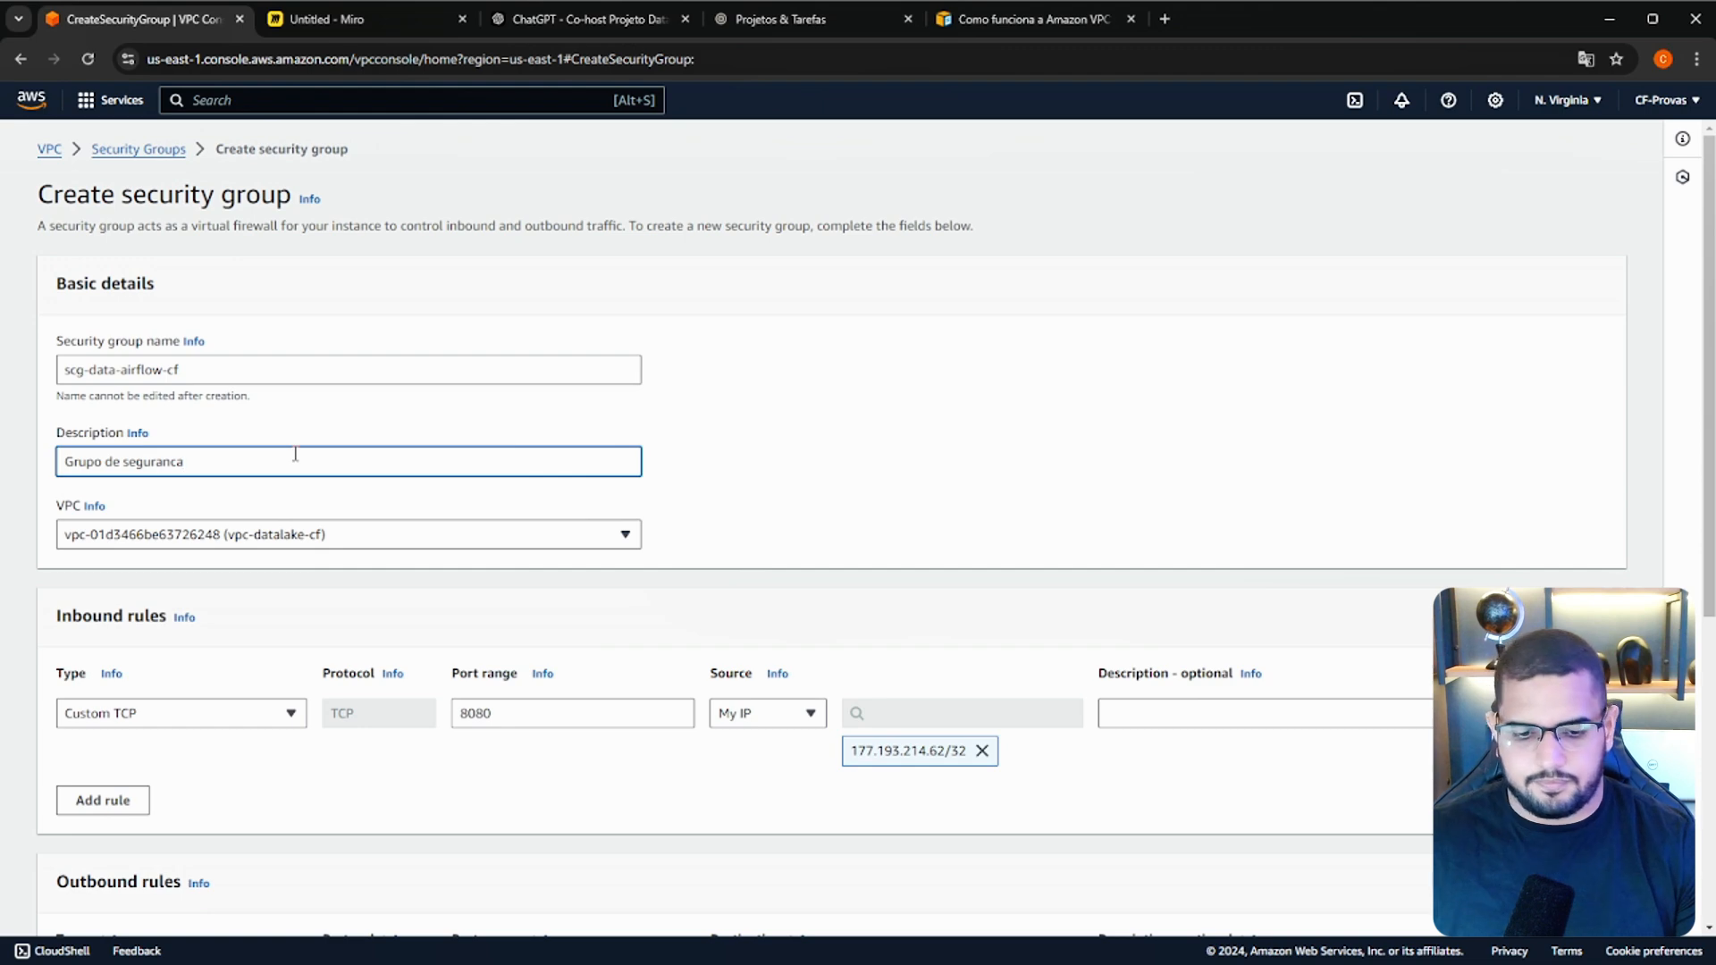
Describe the security group as "Security Group to Airflow Instance" and create it.
key(ctrl+a)
text(Secu)
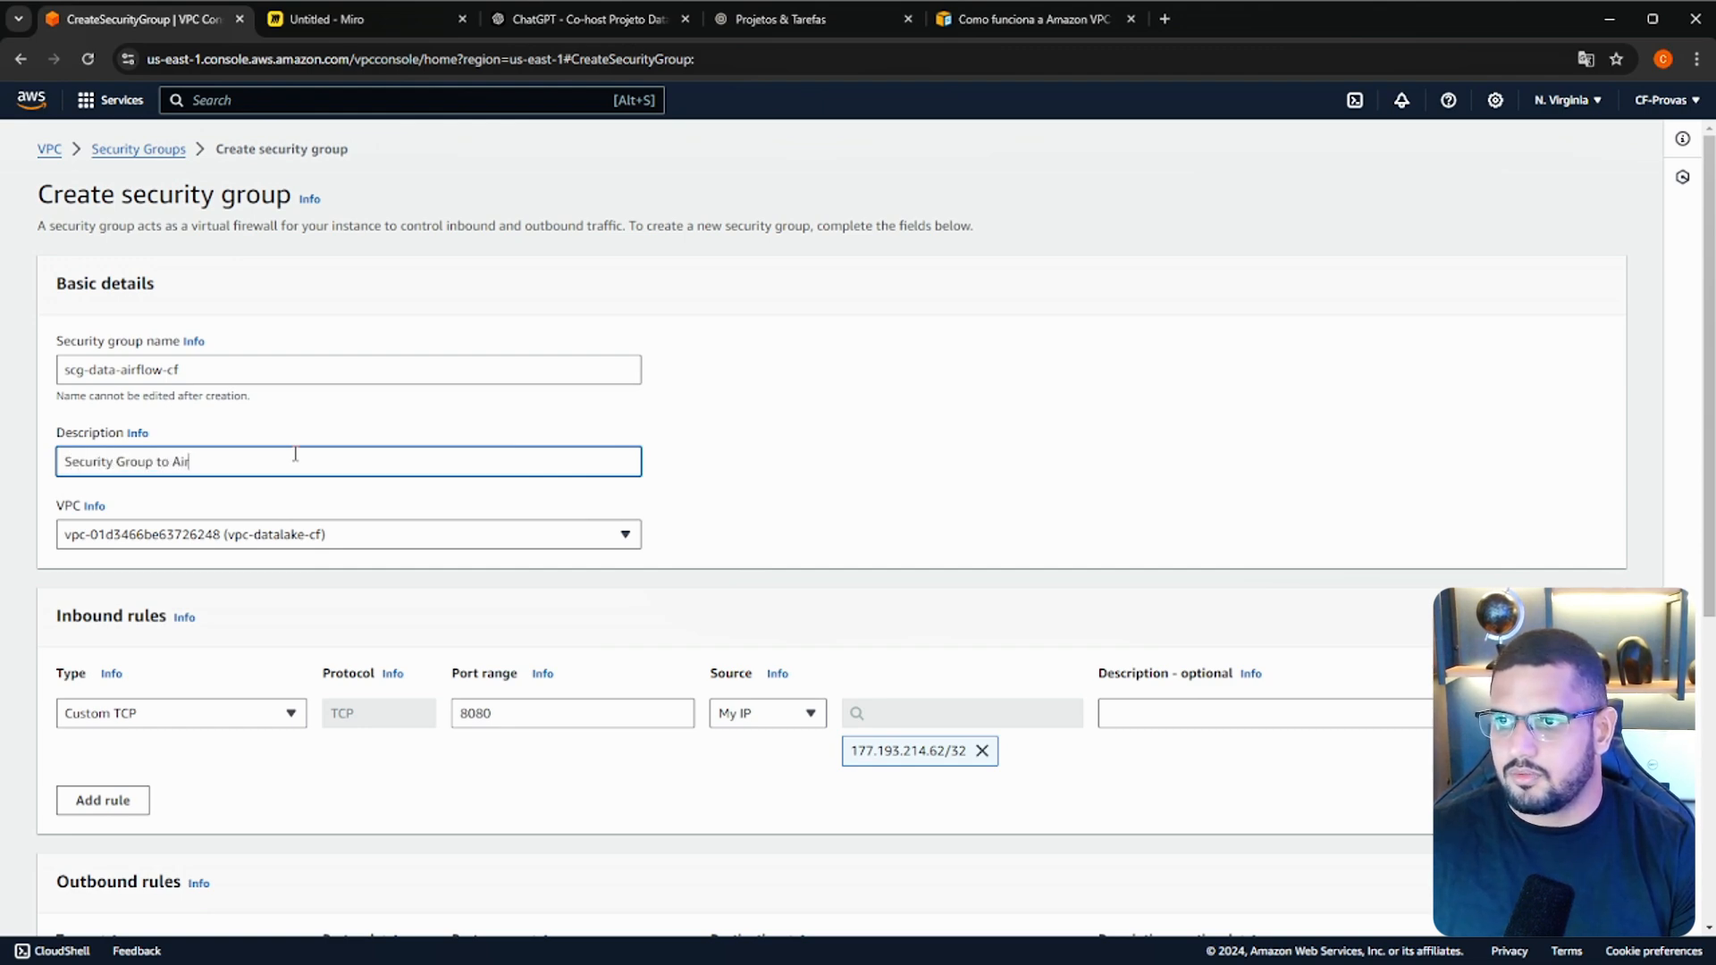
text(rity Group to Airflow Instance)
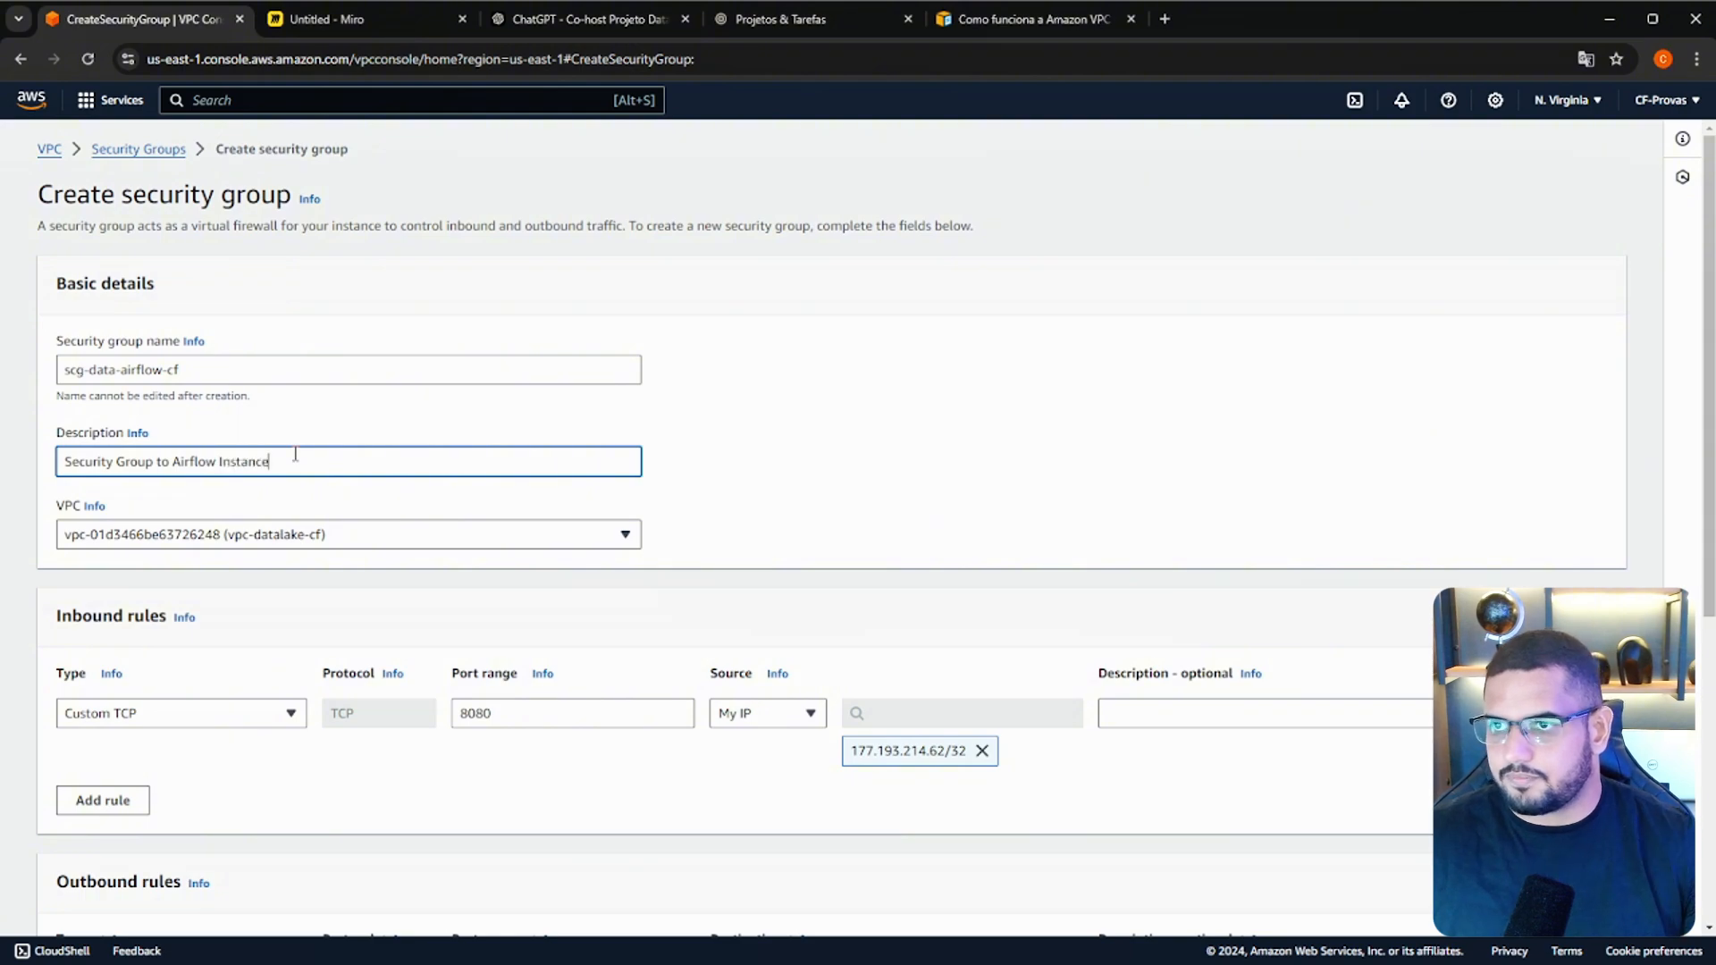
scroll(812, 575, down, 6)
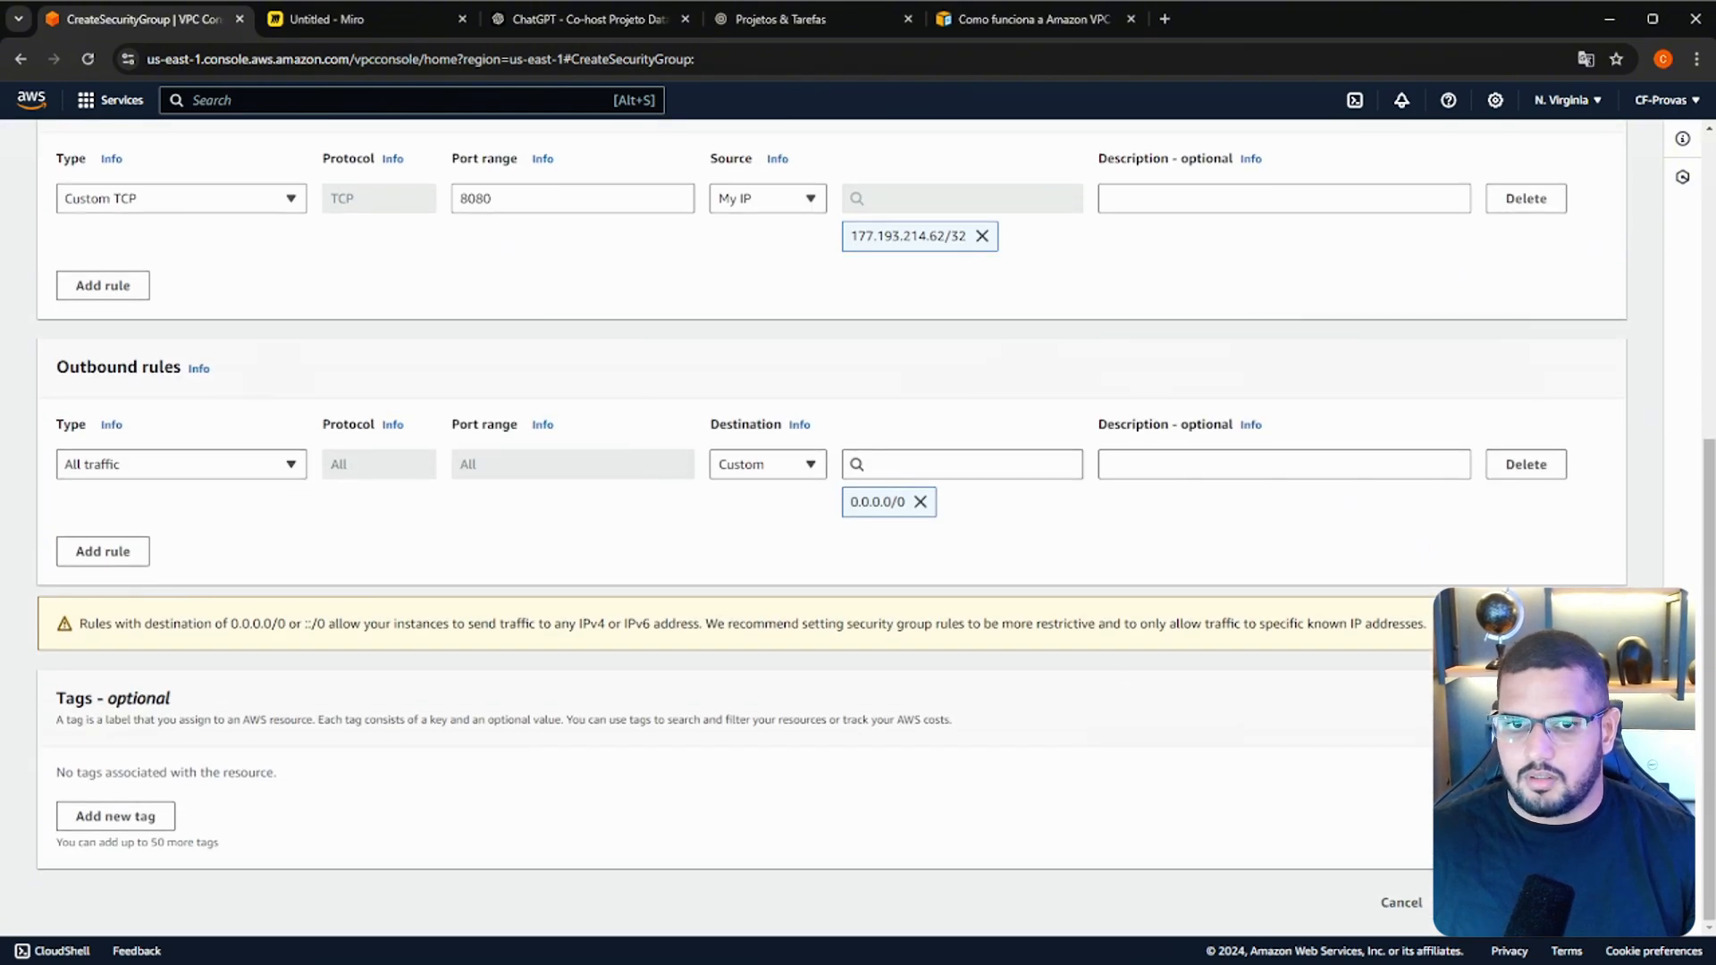
click(1538, 903)
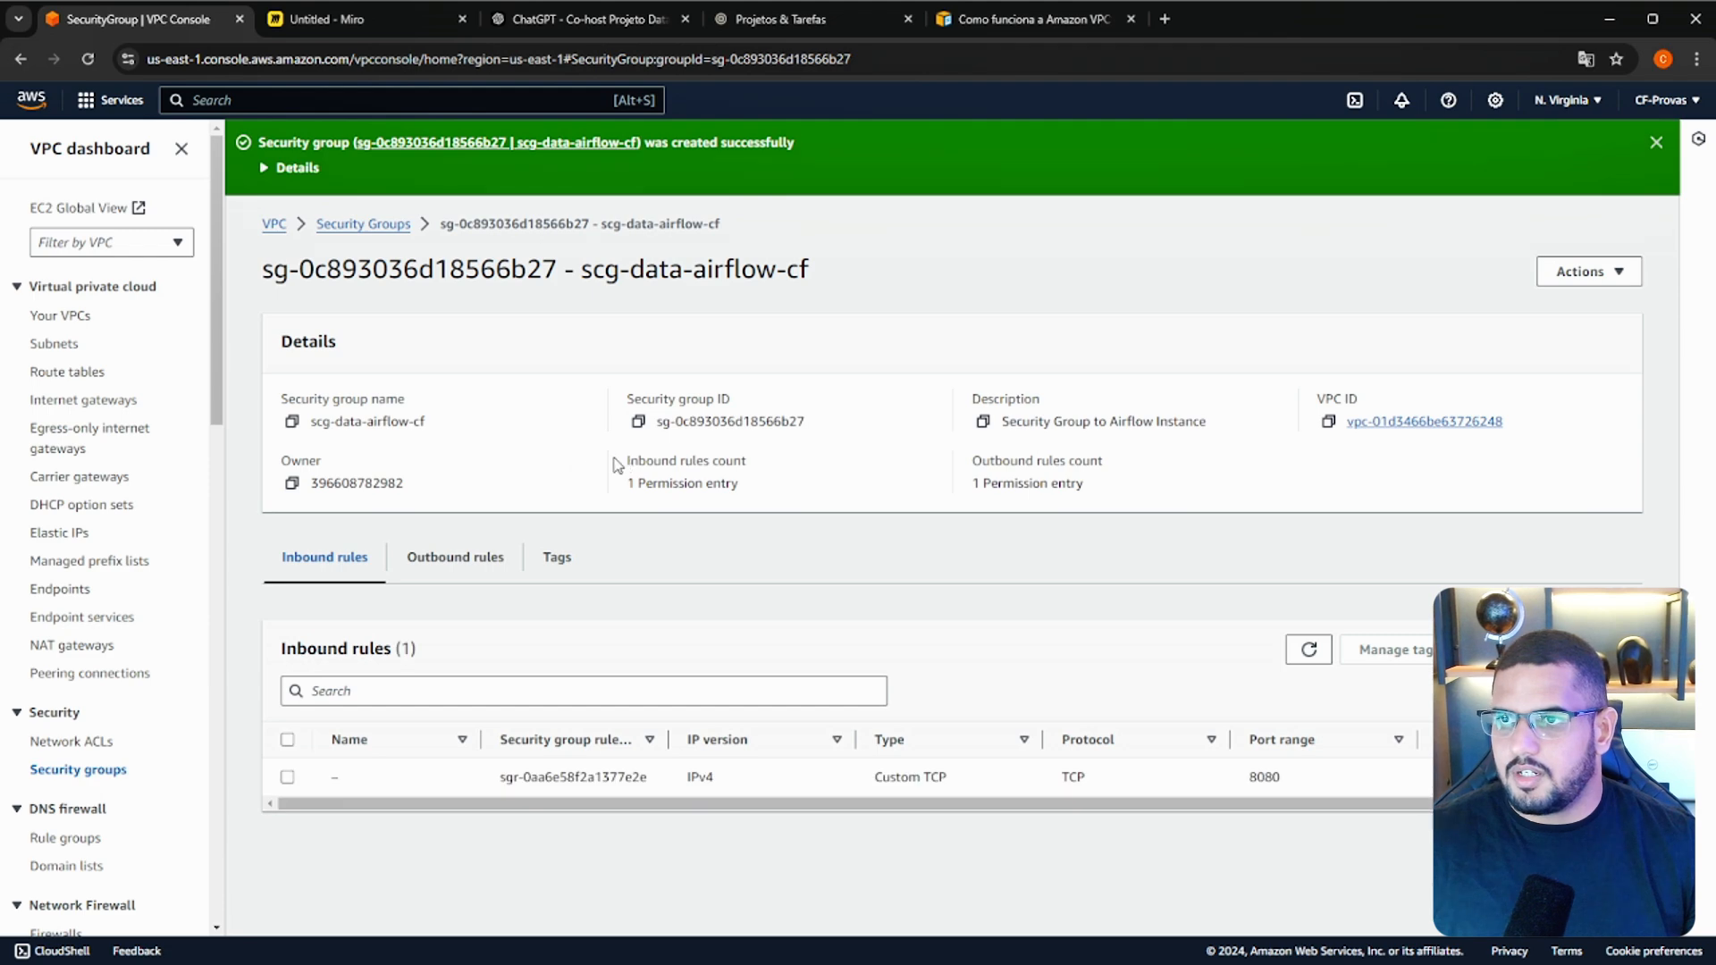
Review the details of the new scg-data-airflow-cf group, and look at the default group in the security groups list.
drag(581, 272, 883, 275)
click(892, 281)
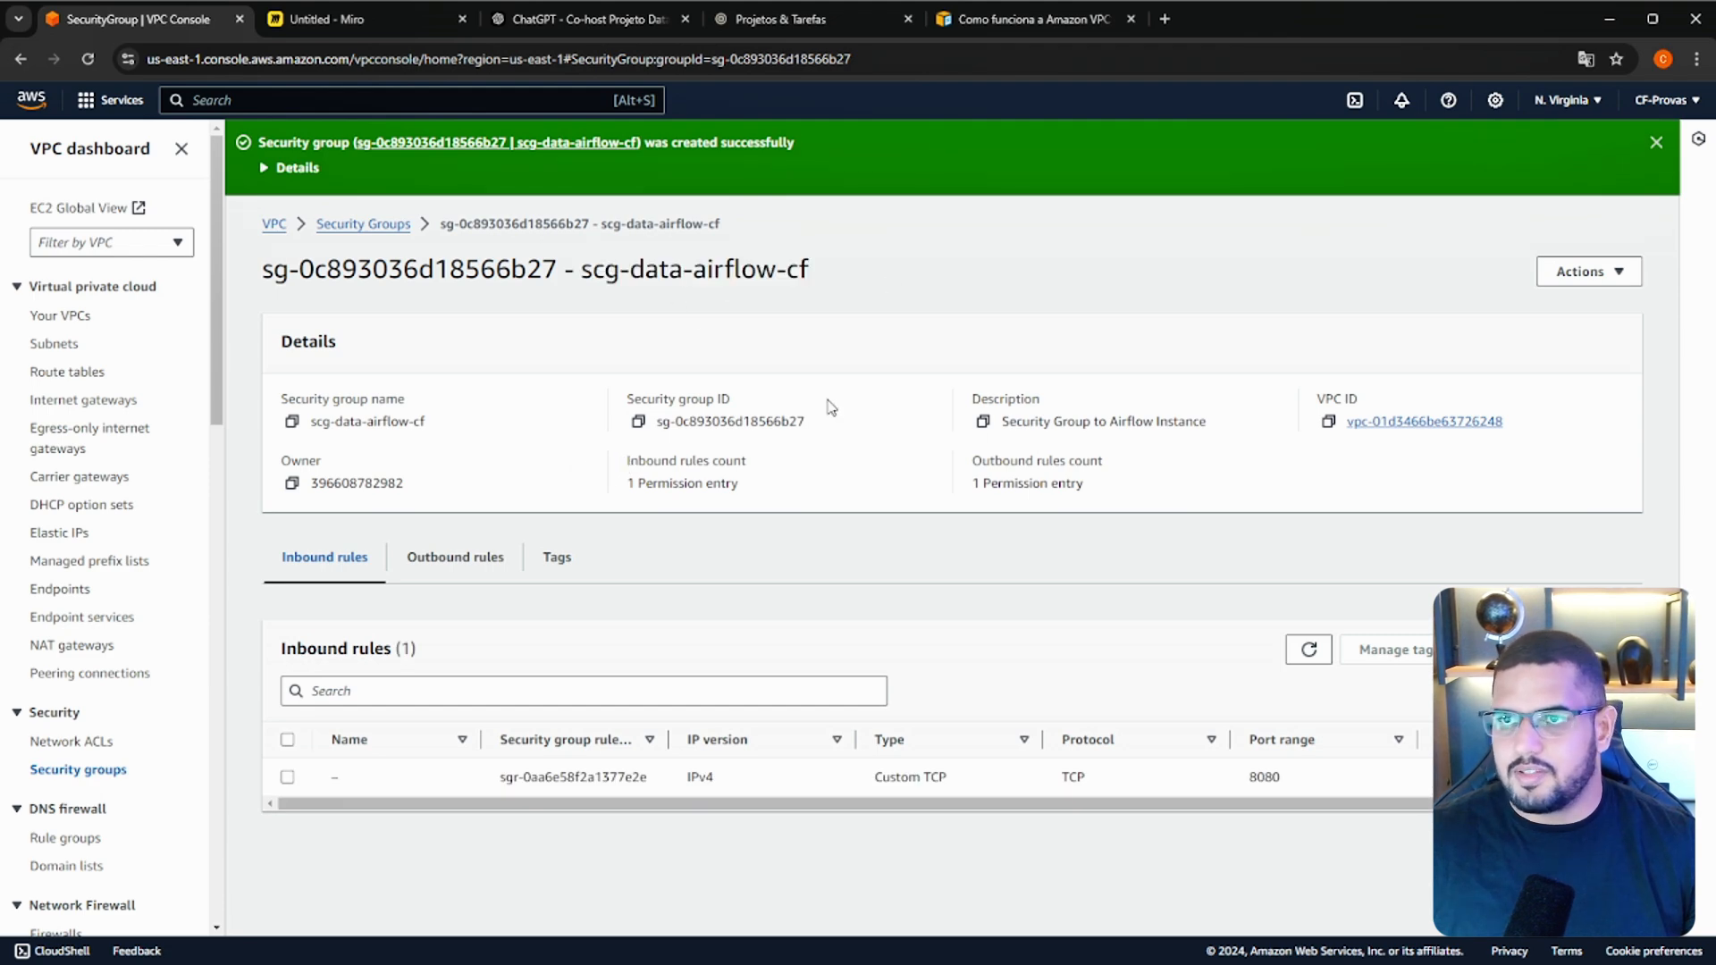
click(324, 225)
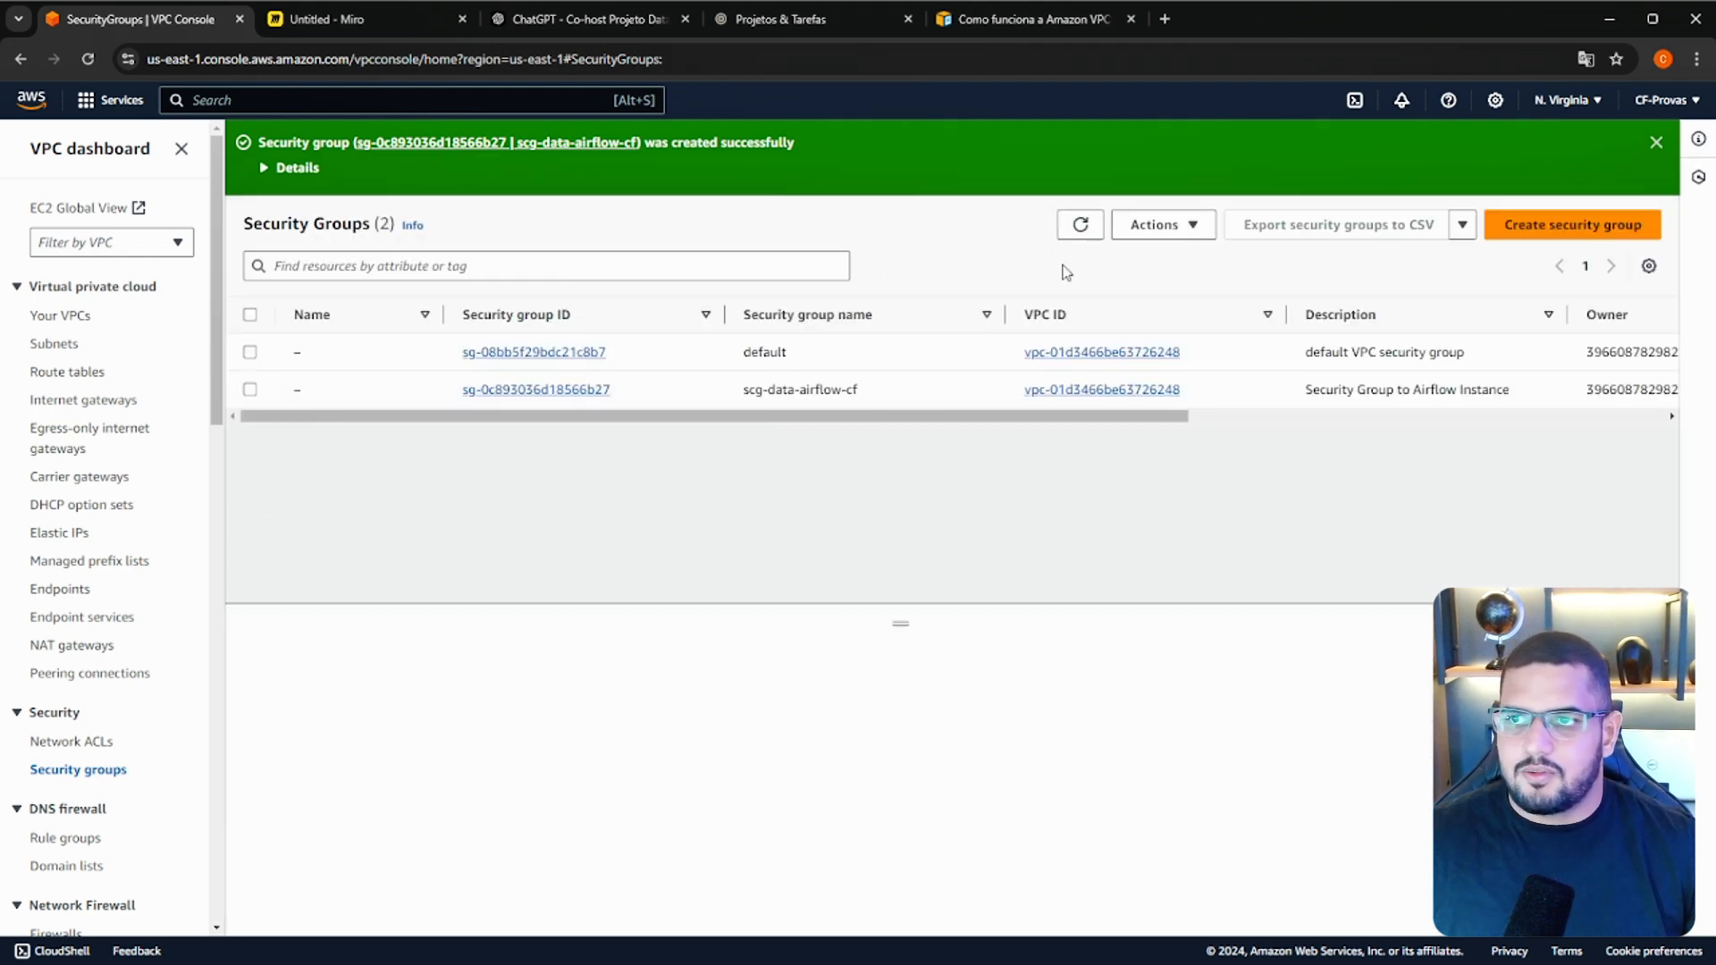
drag(817, 418, 684, 434)
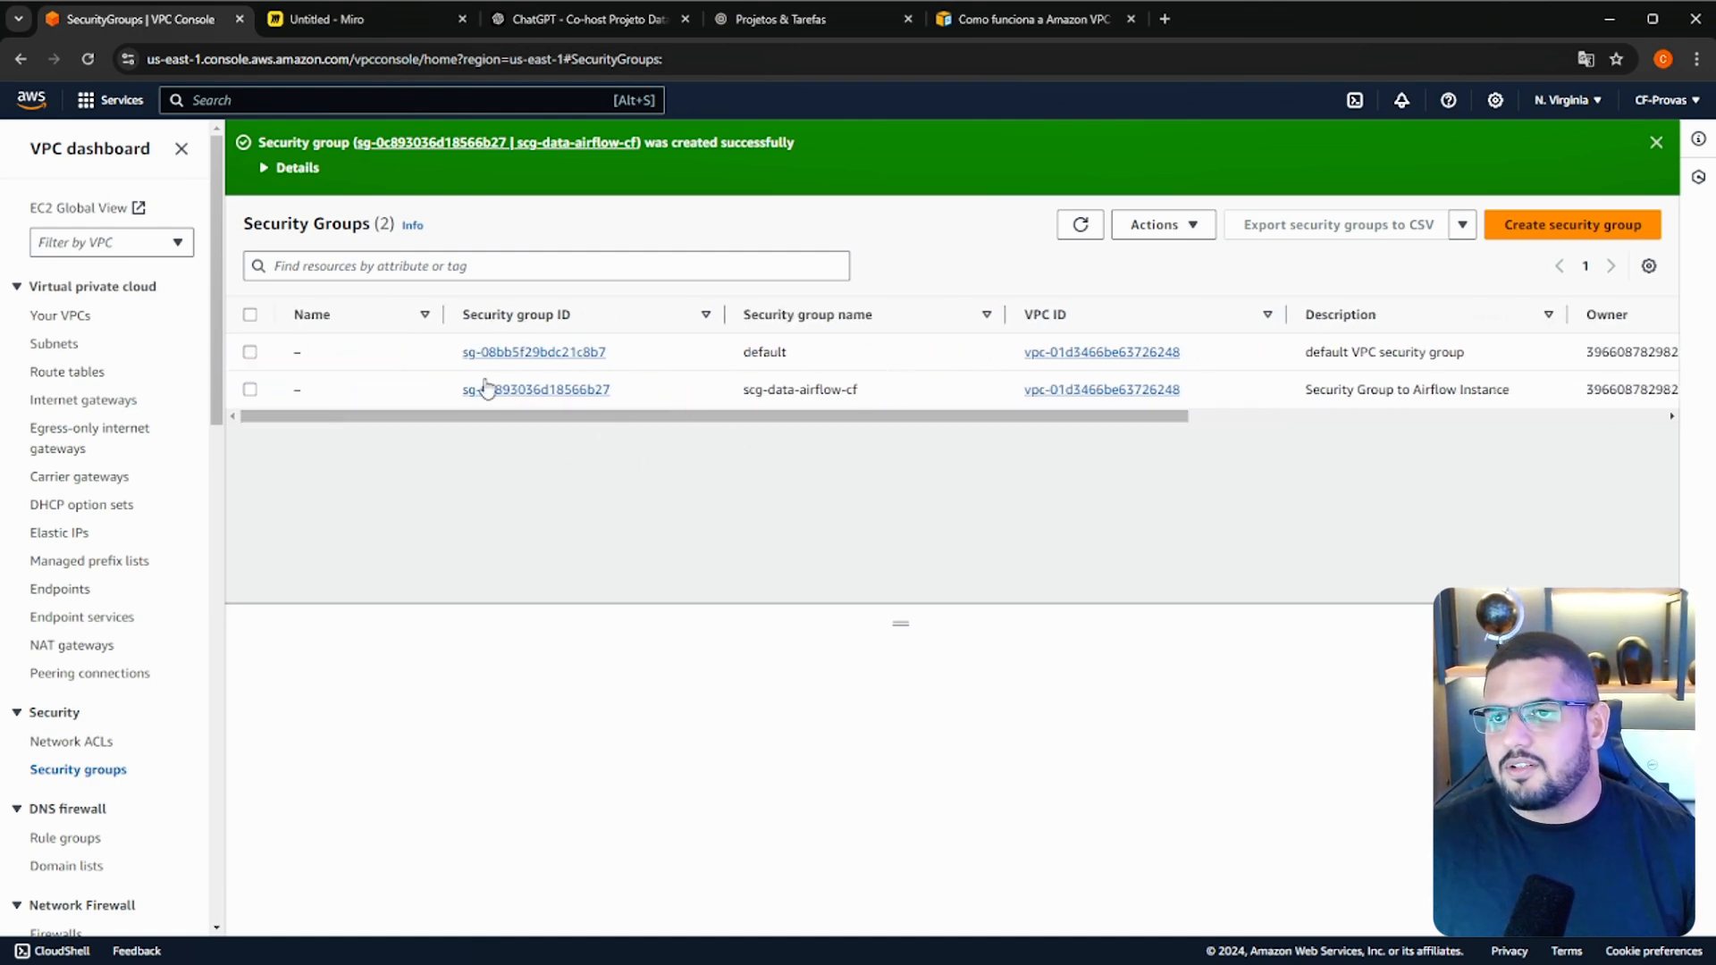
click(266, 360)
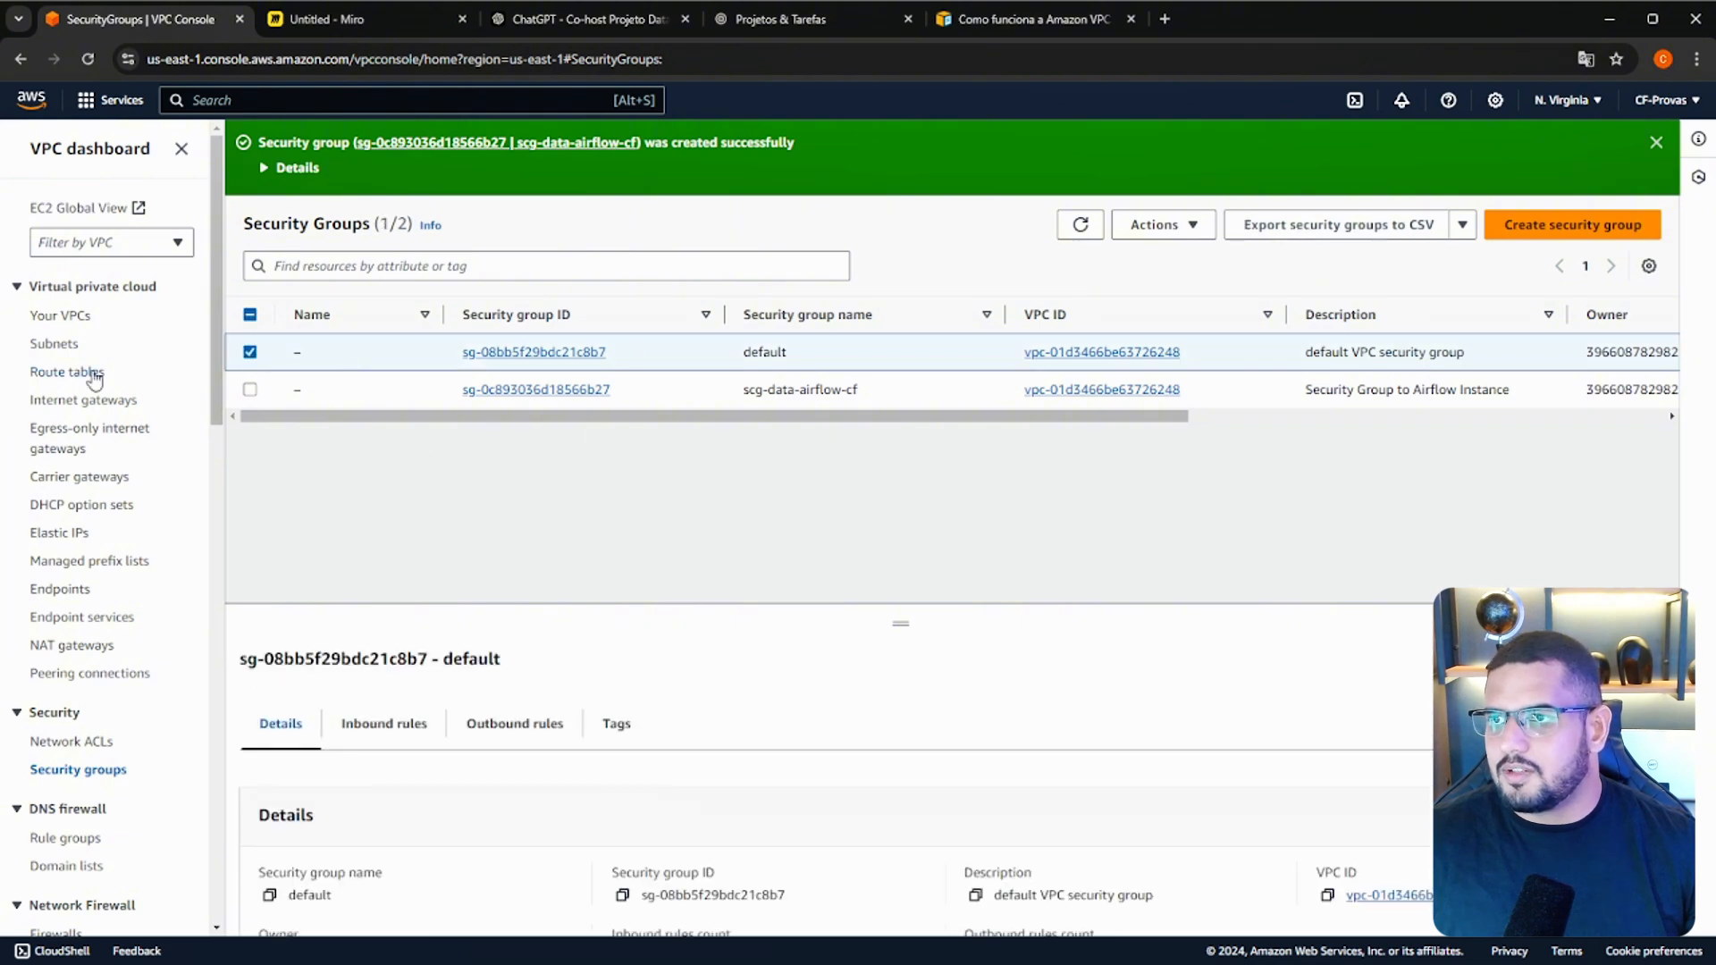
Open the details of the vpc-datalake-cf VPC and examine how its subnets and route tables connect in the resource map.
click(63, 319)
click(597, 308)
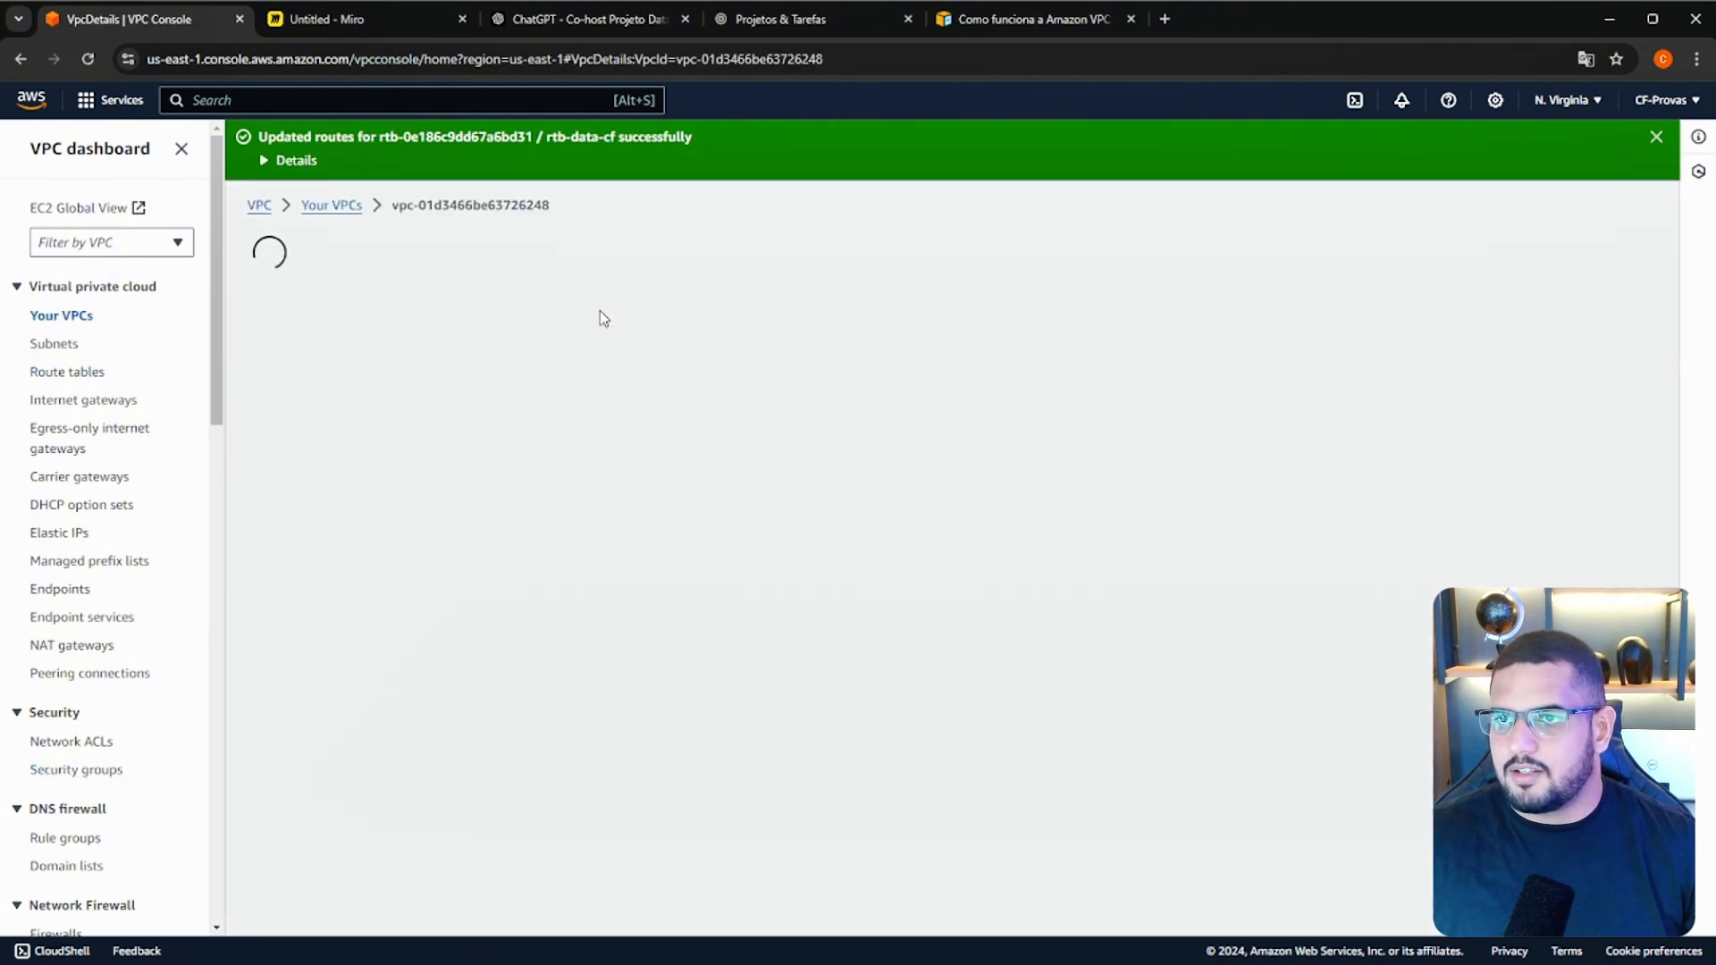
scroll(1108, 478, down, 1)
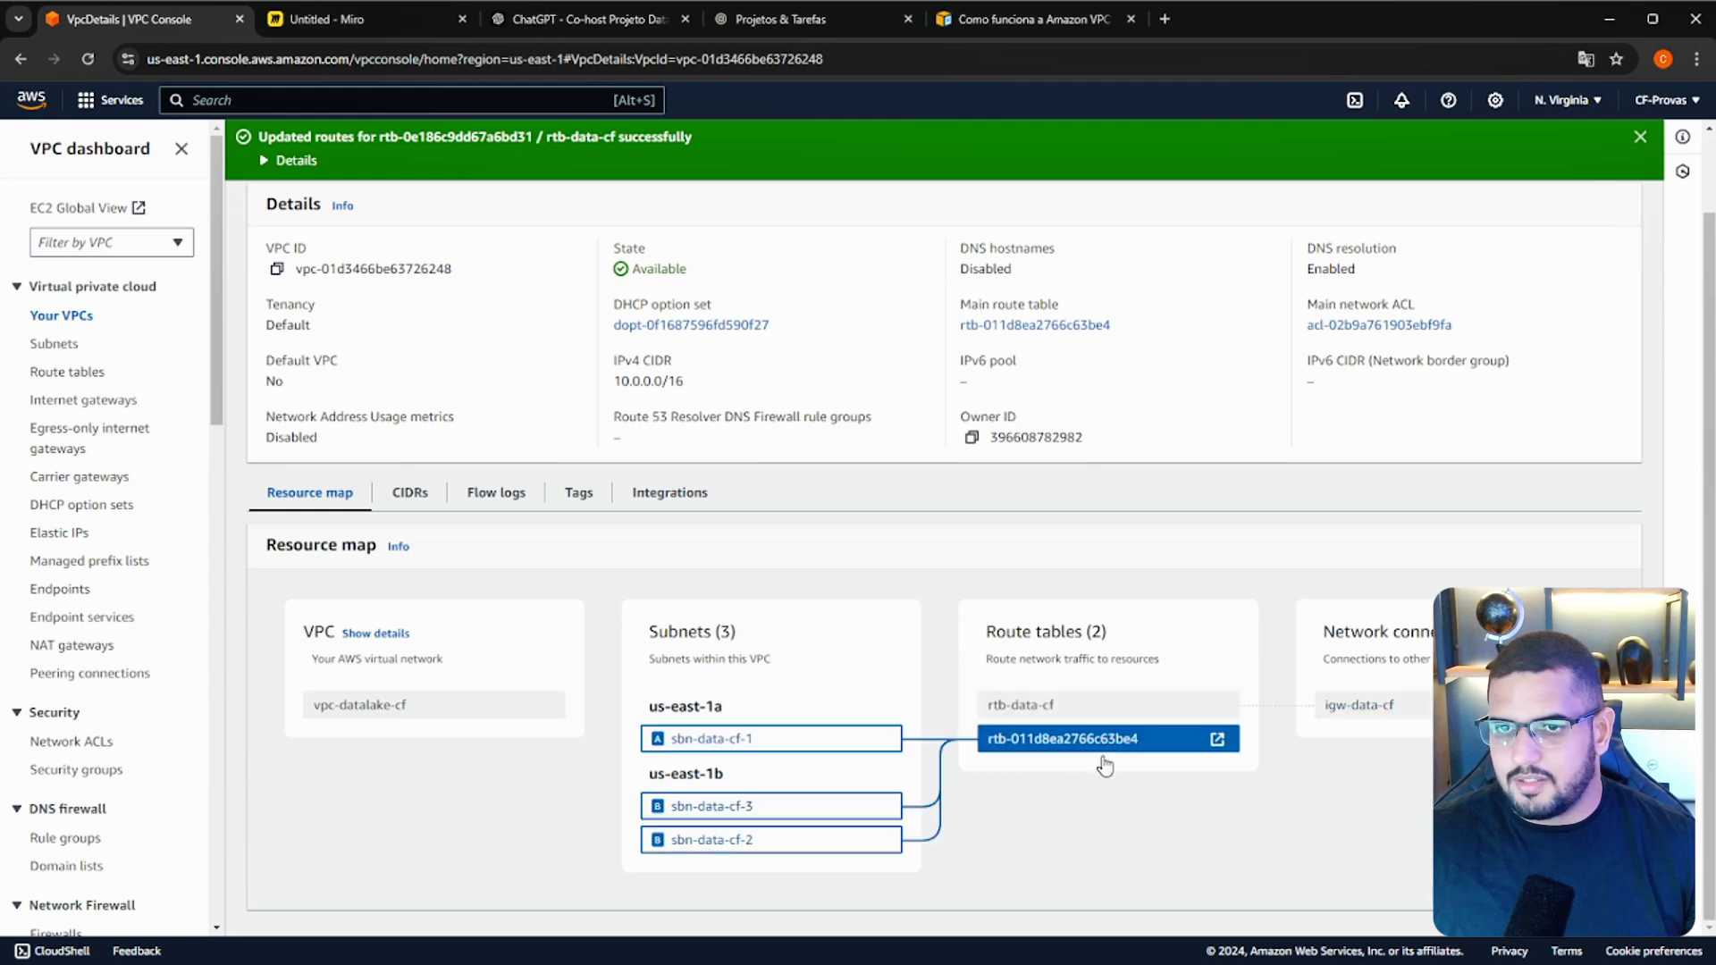
Set rtb-data-cf as the main route table of the VPC, confirming with "set".
click(68, 373)
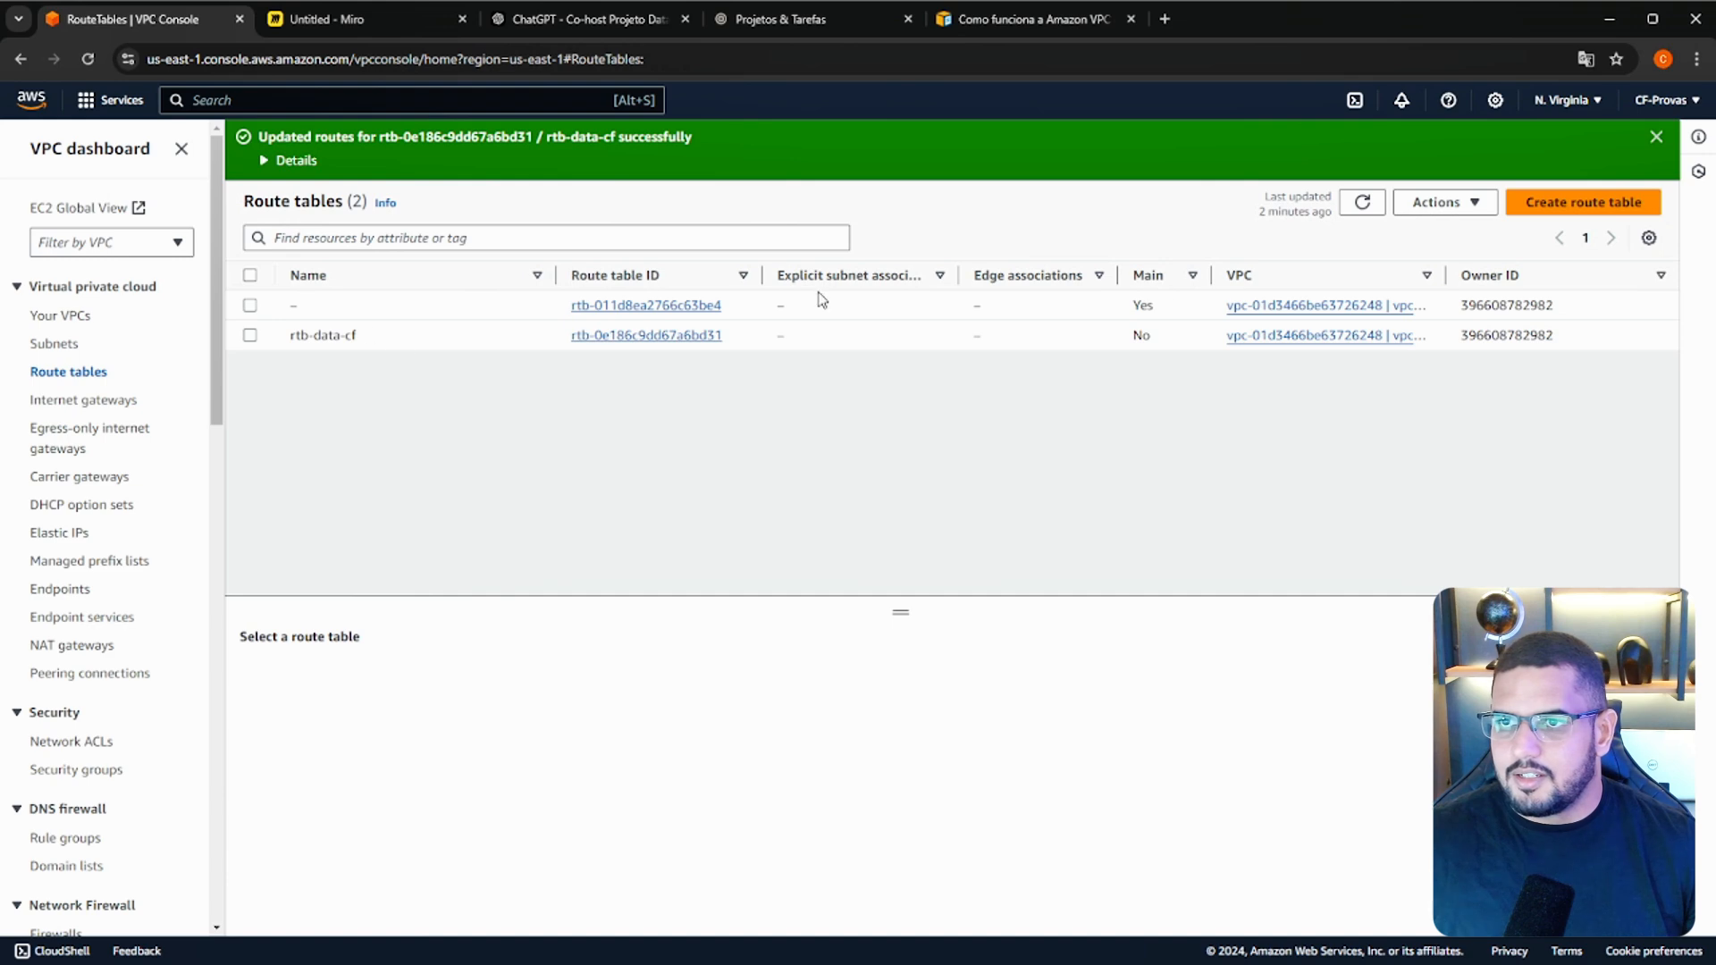
drag(1445, 276, 1506, 276)
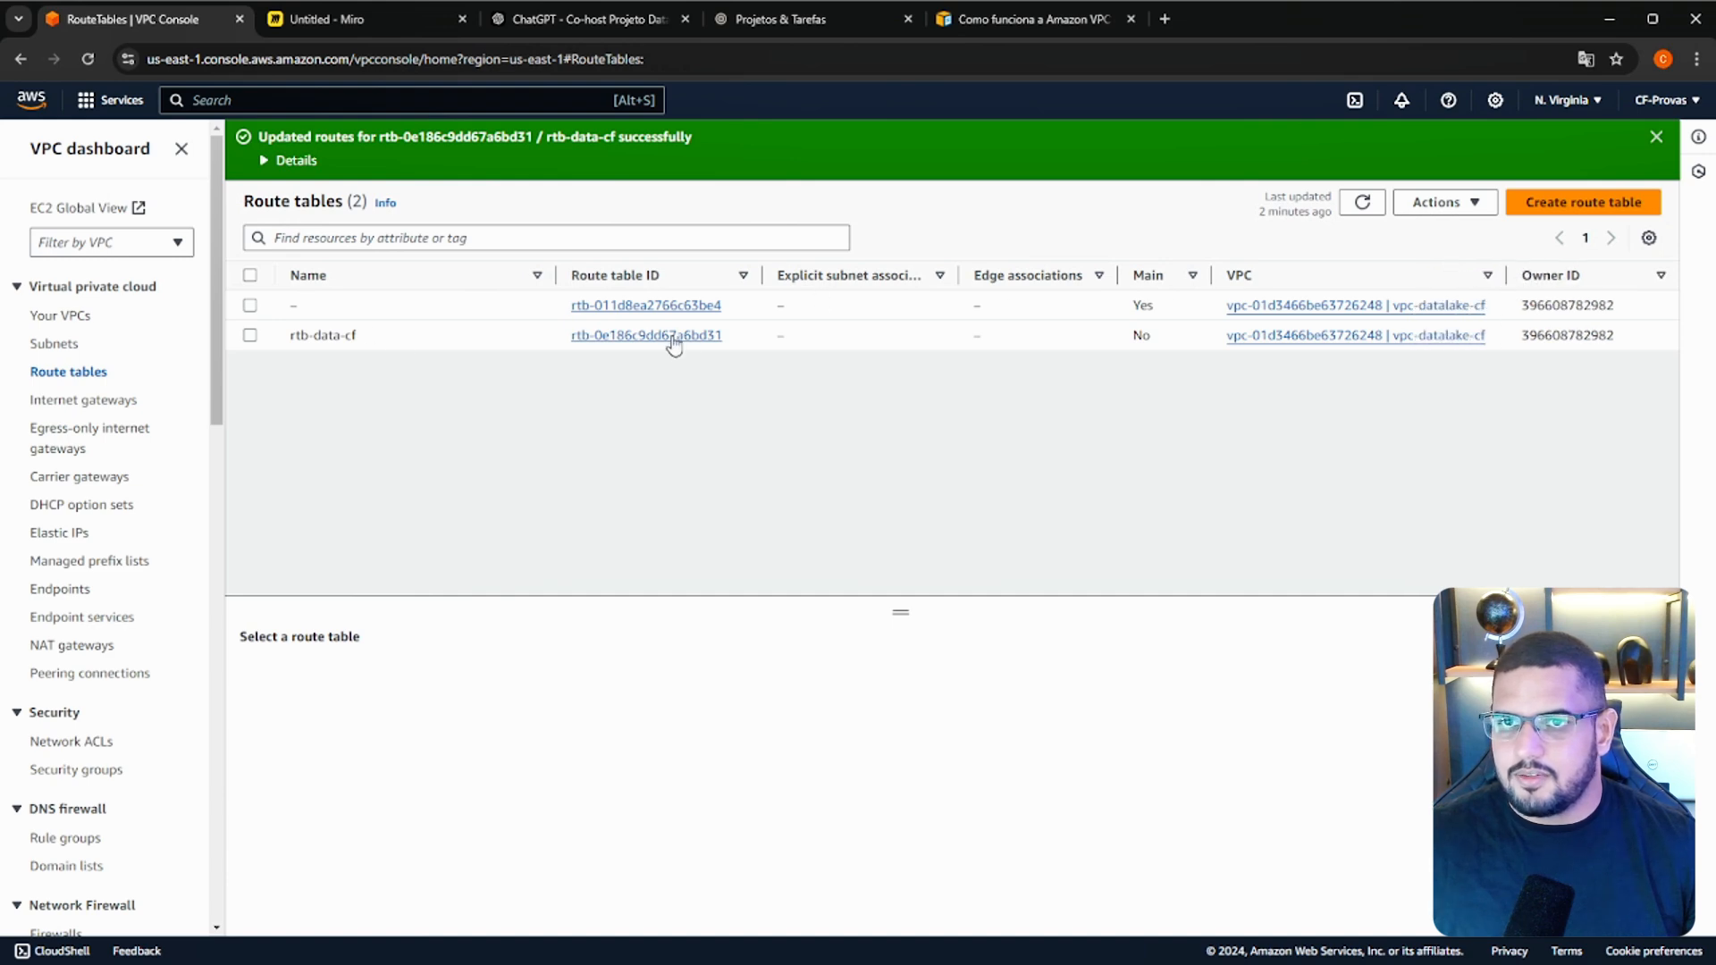
click(250, 336)
click(1488, 204)
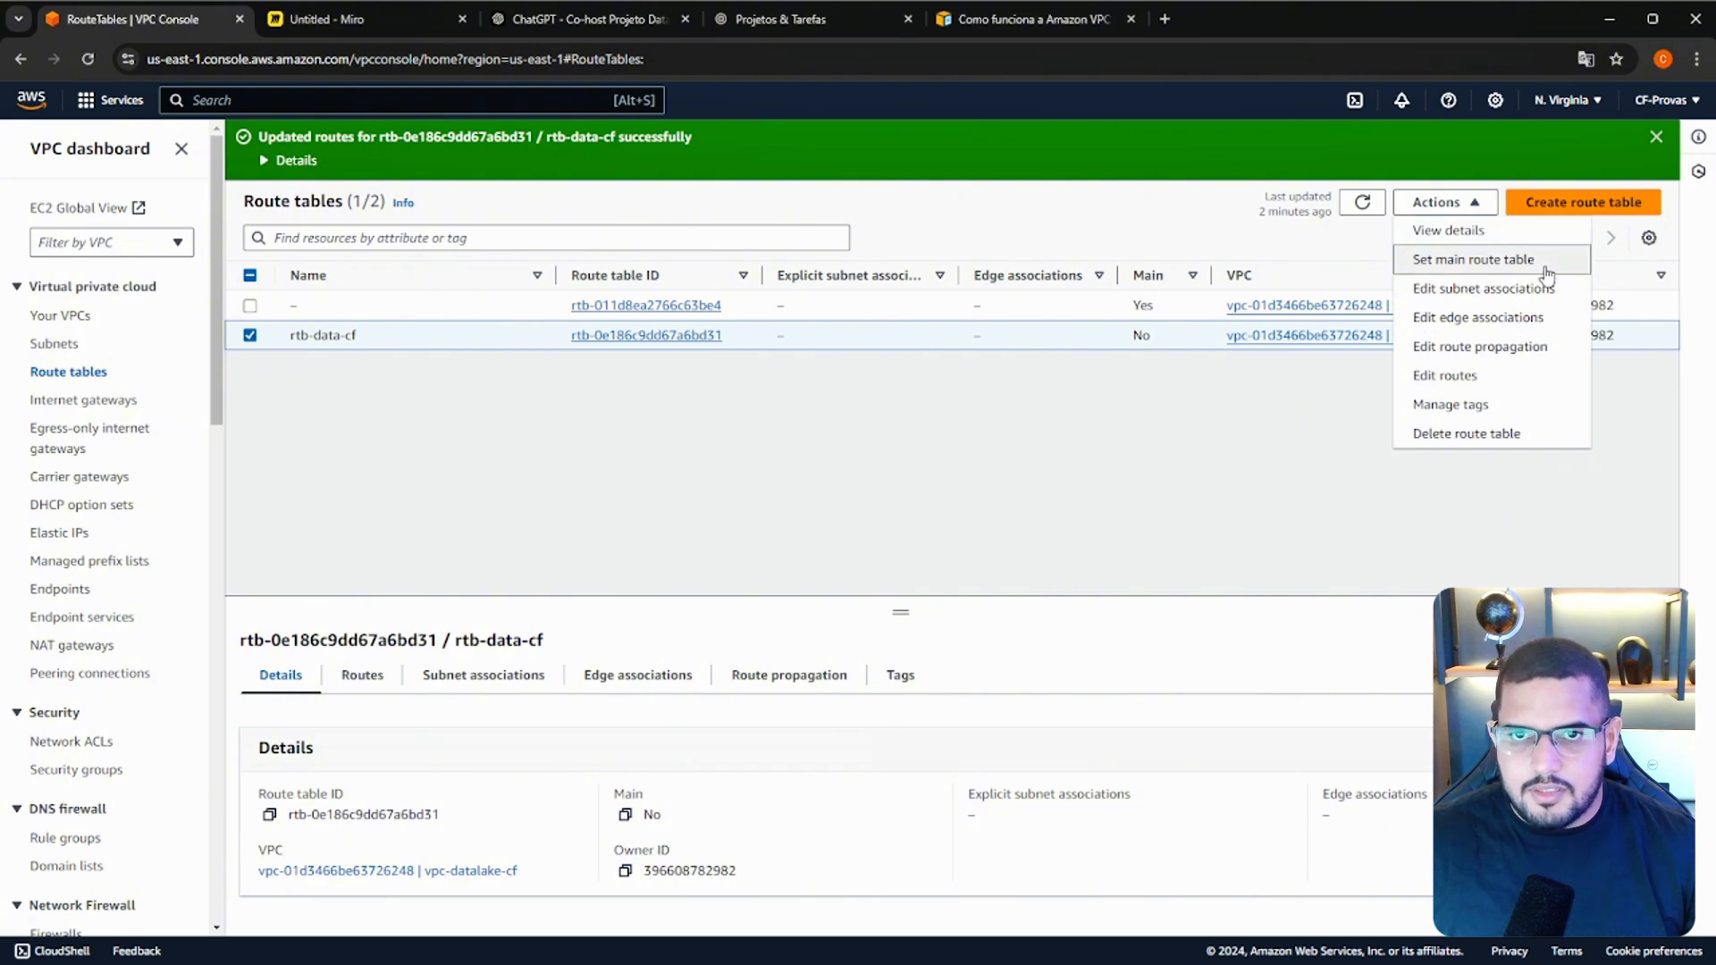
click(1511, 260)
click(922, 601)
text(set)
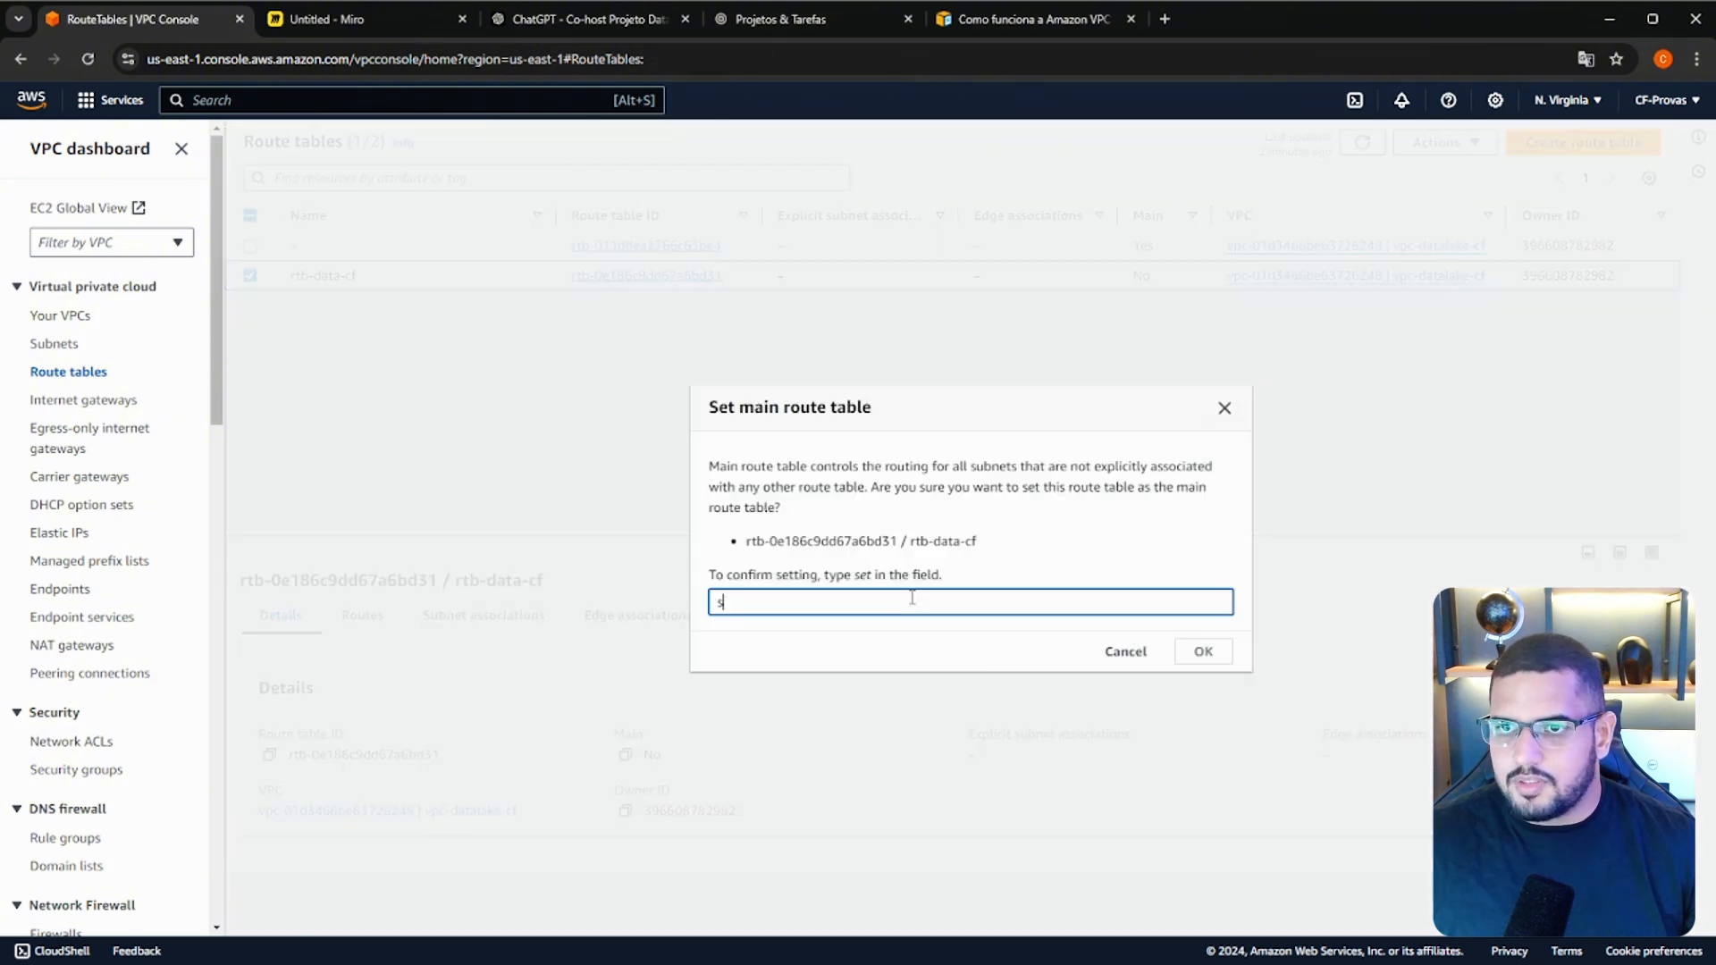
click(1227, 654)
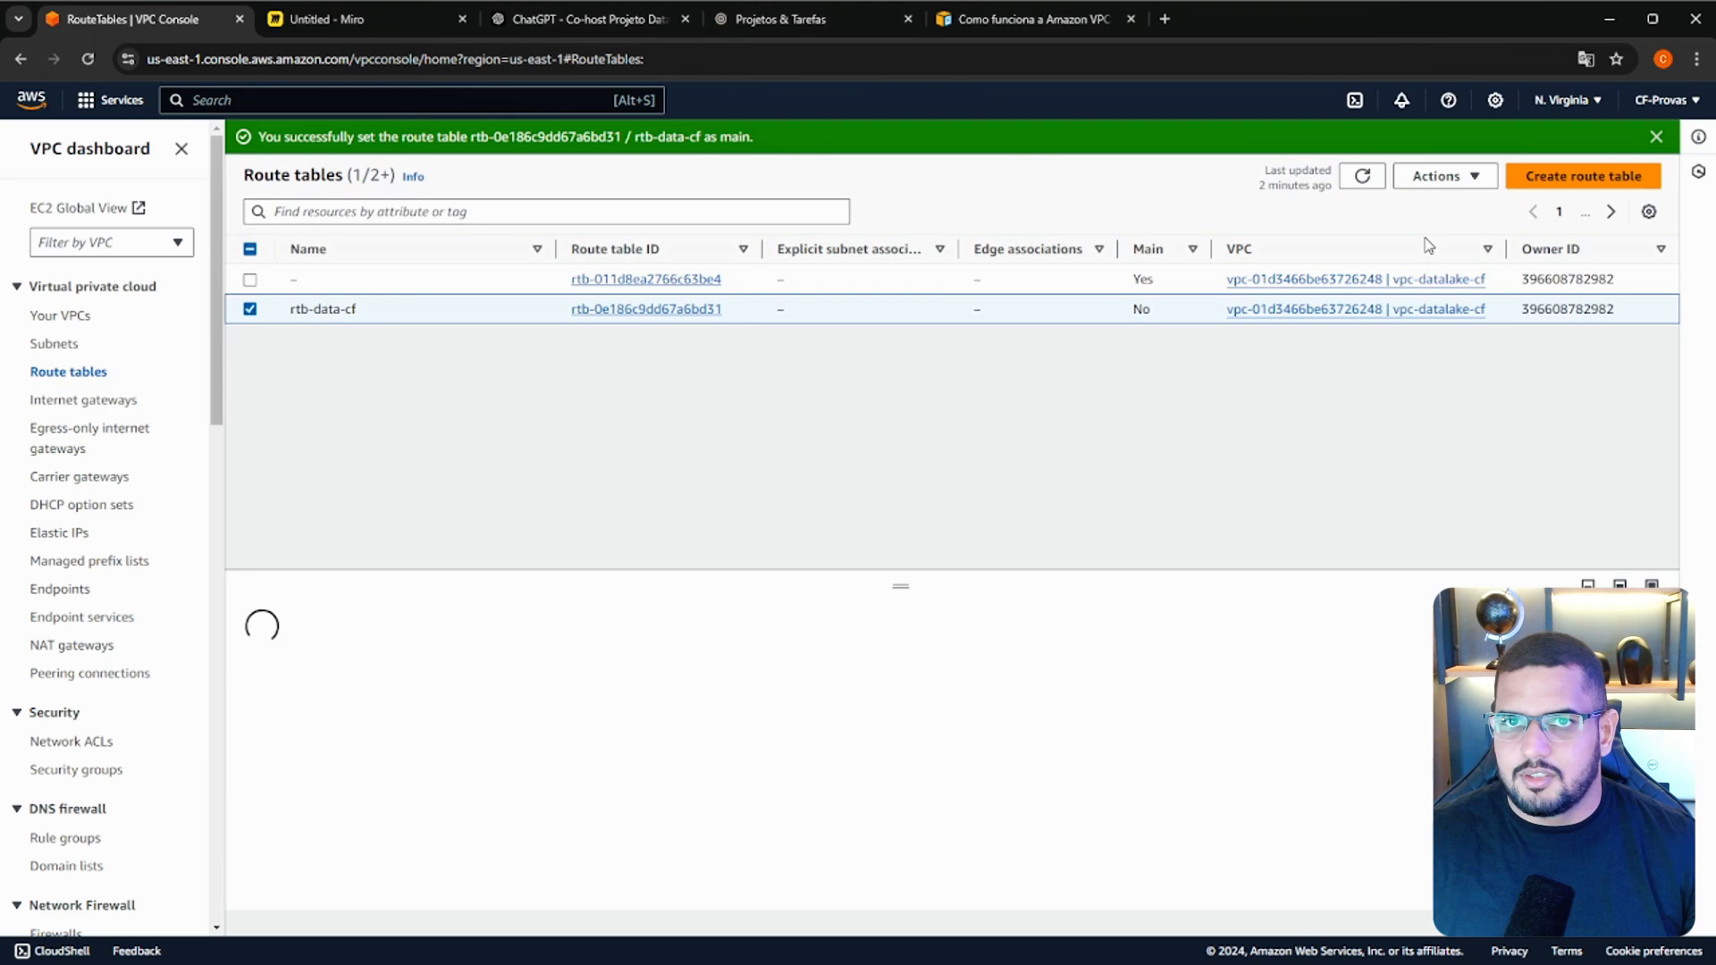
Associate subnets sbn-data-cf-1, sbn-data-cf-2 and sbn-data-cf-3 with the rtb-data-cf route table and check its subnet associations.
click(1445, 176)
click(1520, 261)
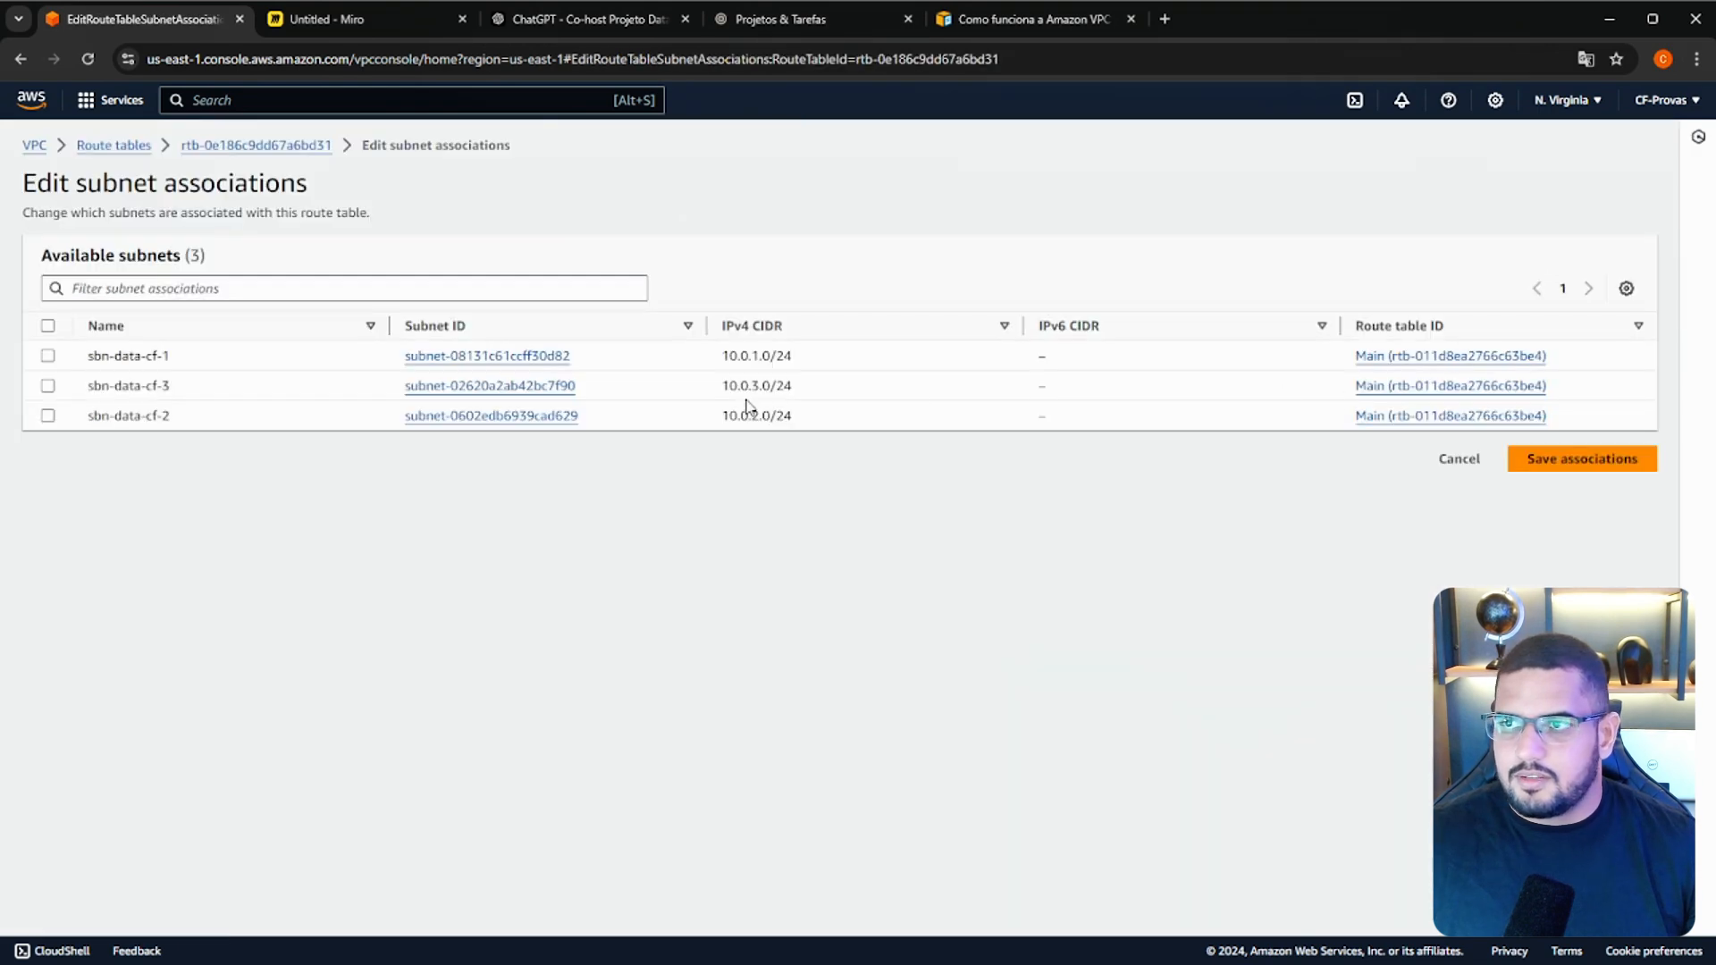
click(47, 327)
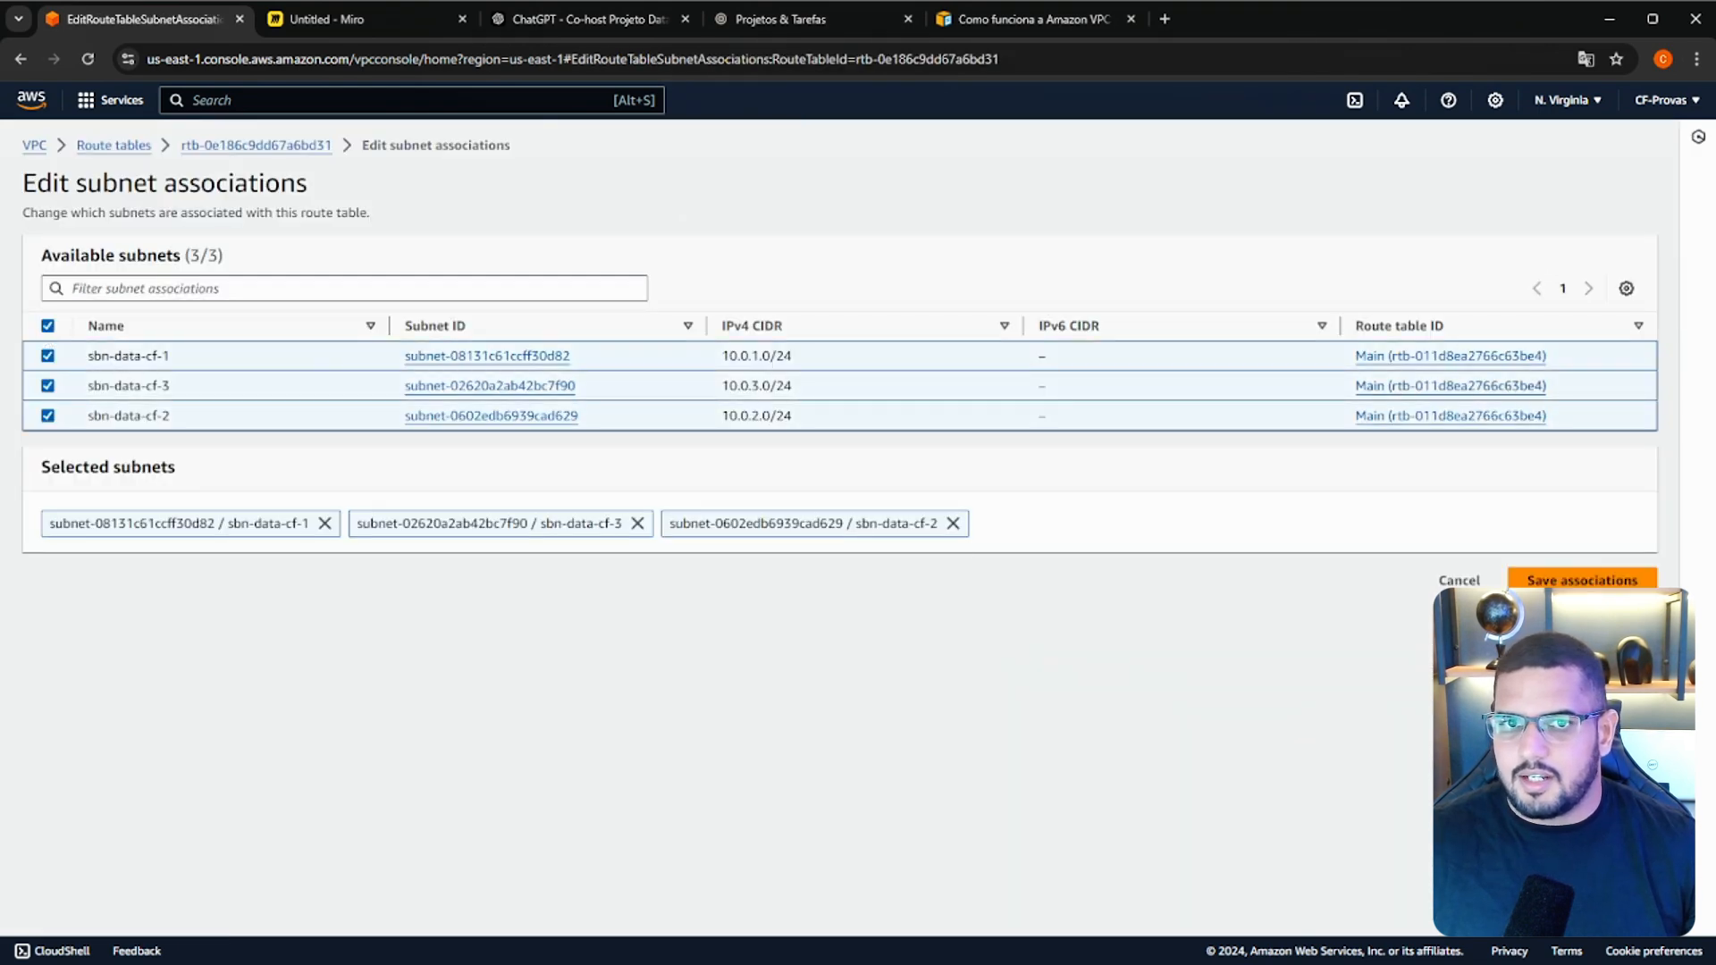
click(1609, 582)
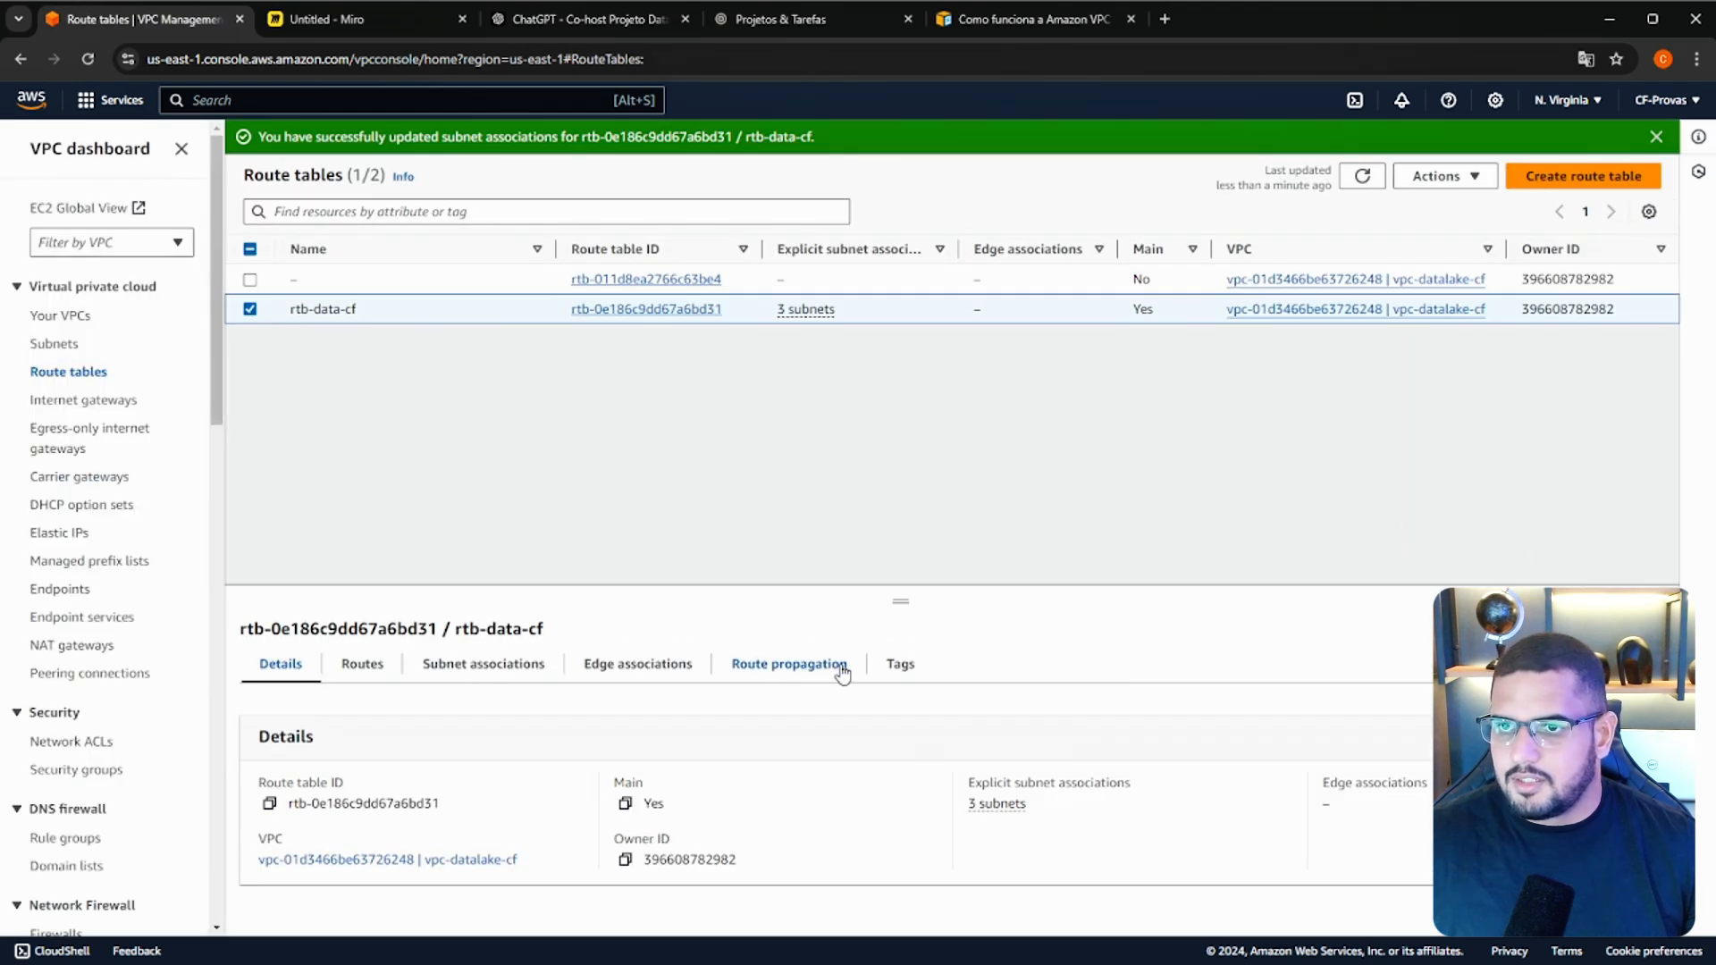
click(637, 664)
click(483, 664)
scroll(1237, 689, down, 3)
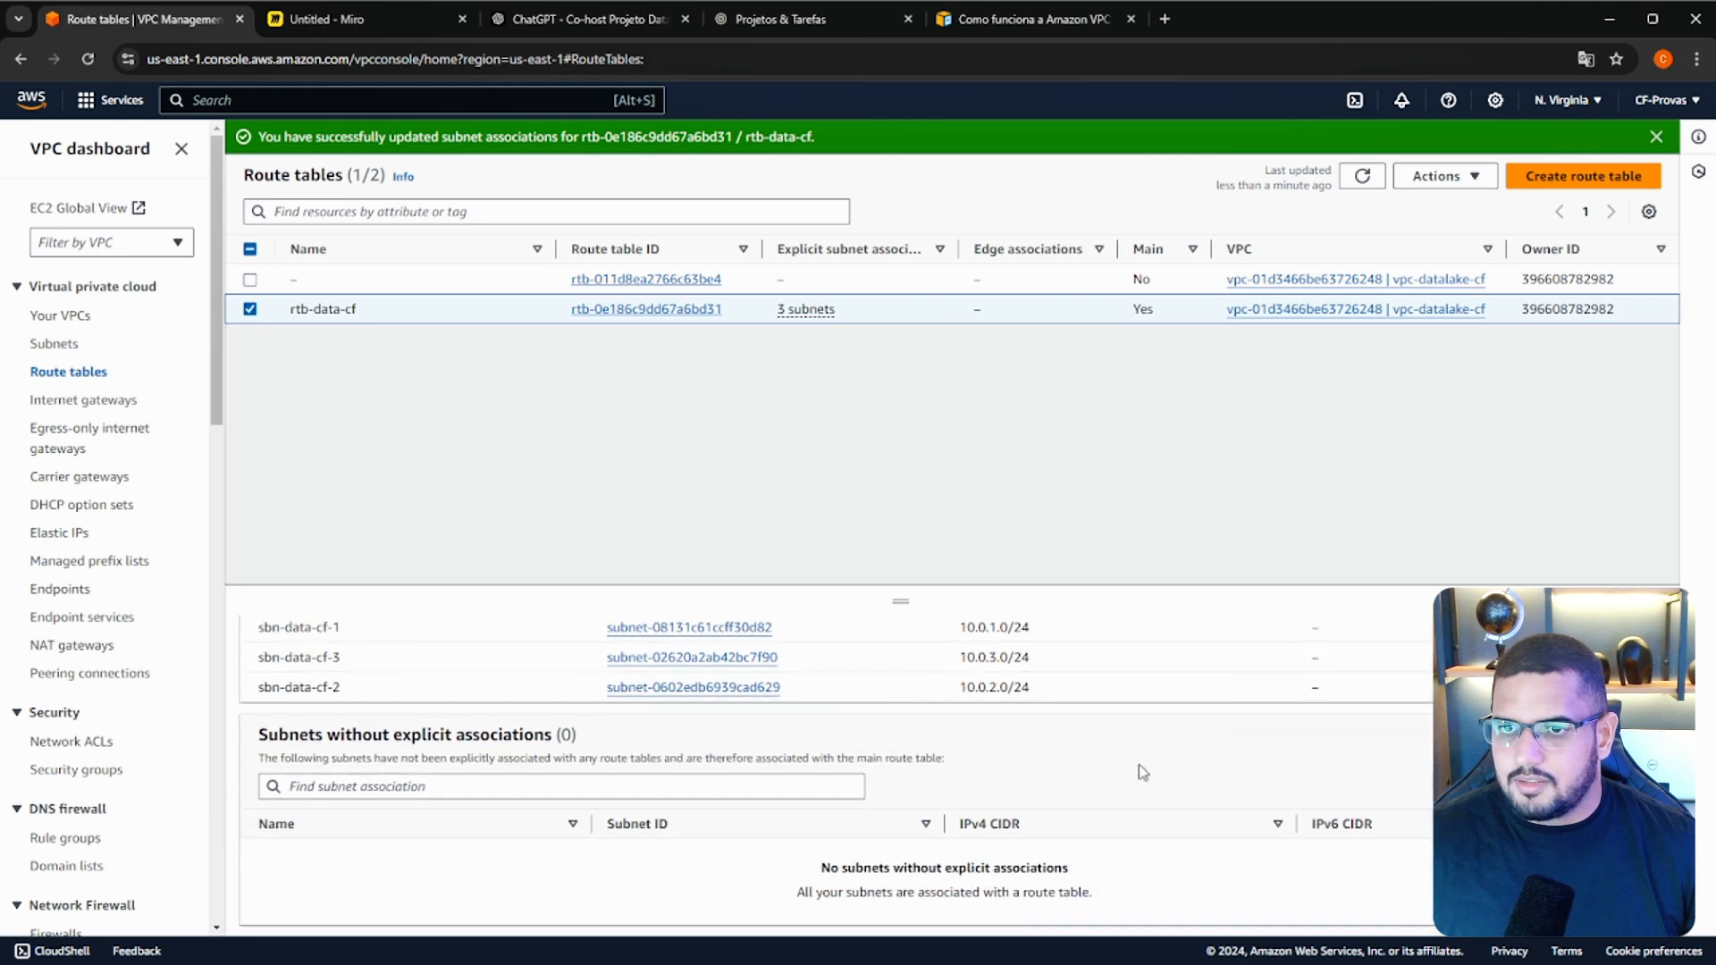
scroll(1144, 772, up, 2)
Delete the unnamed former main route table, confirming with "delete".
click(251, 279)
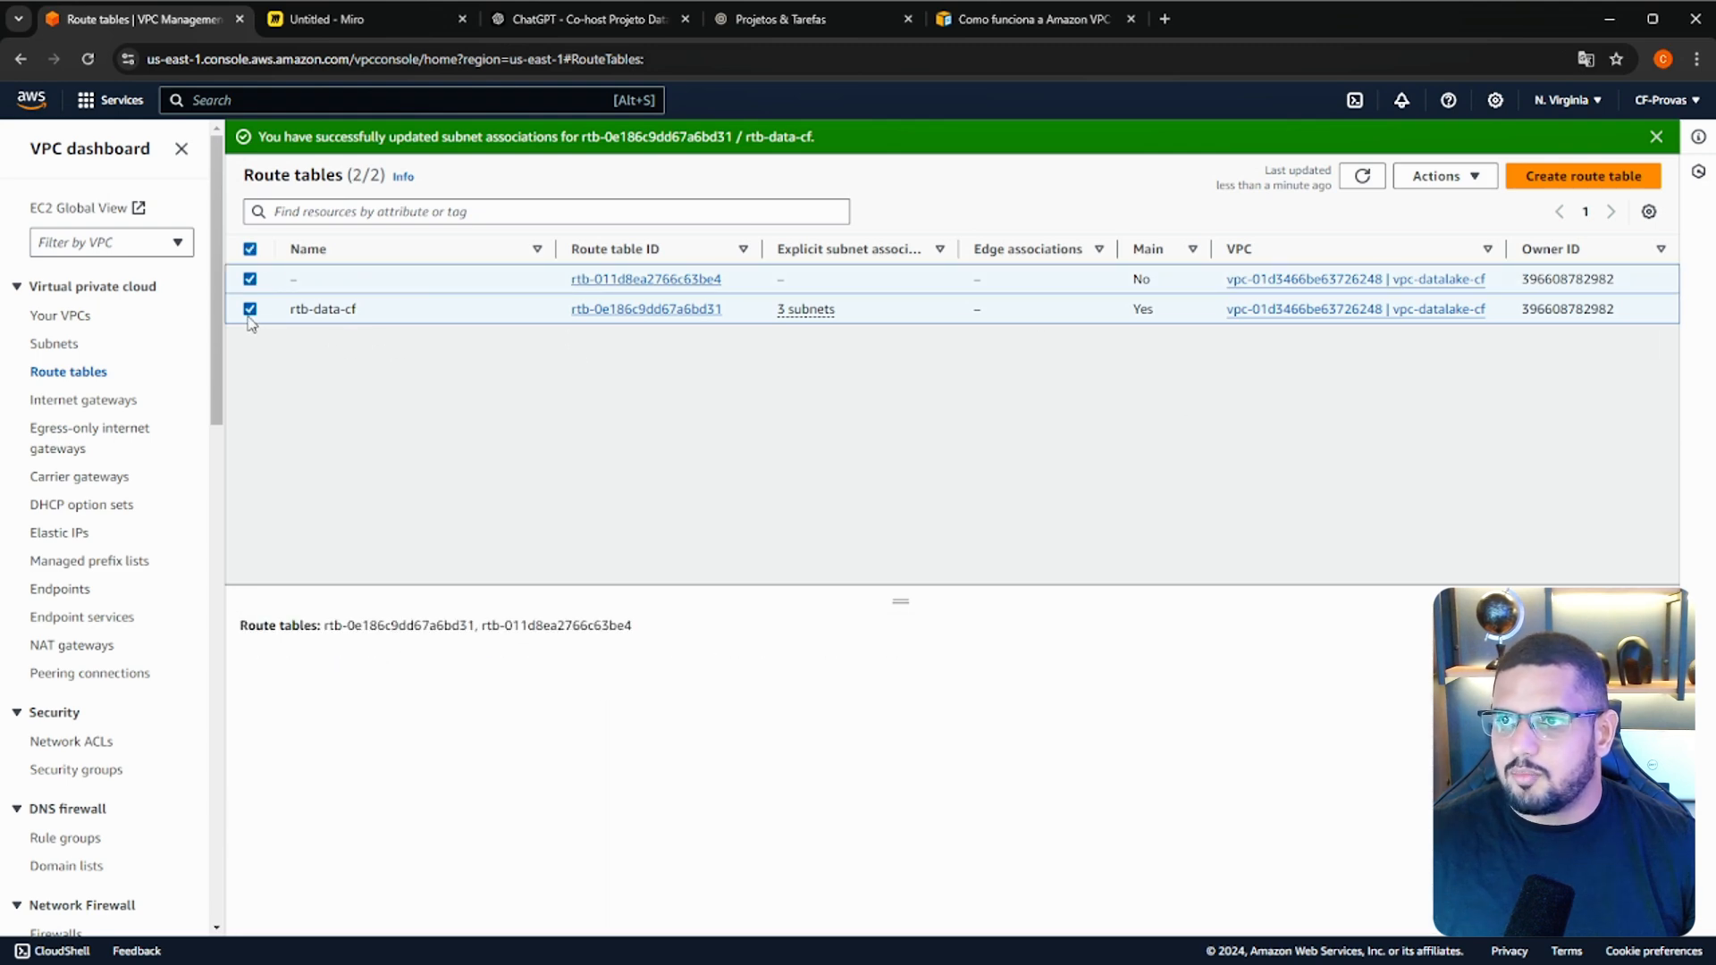
click(251, 308)
click(1484, 181)
click(1466, 406)
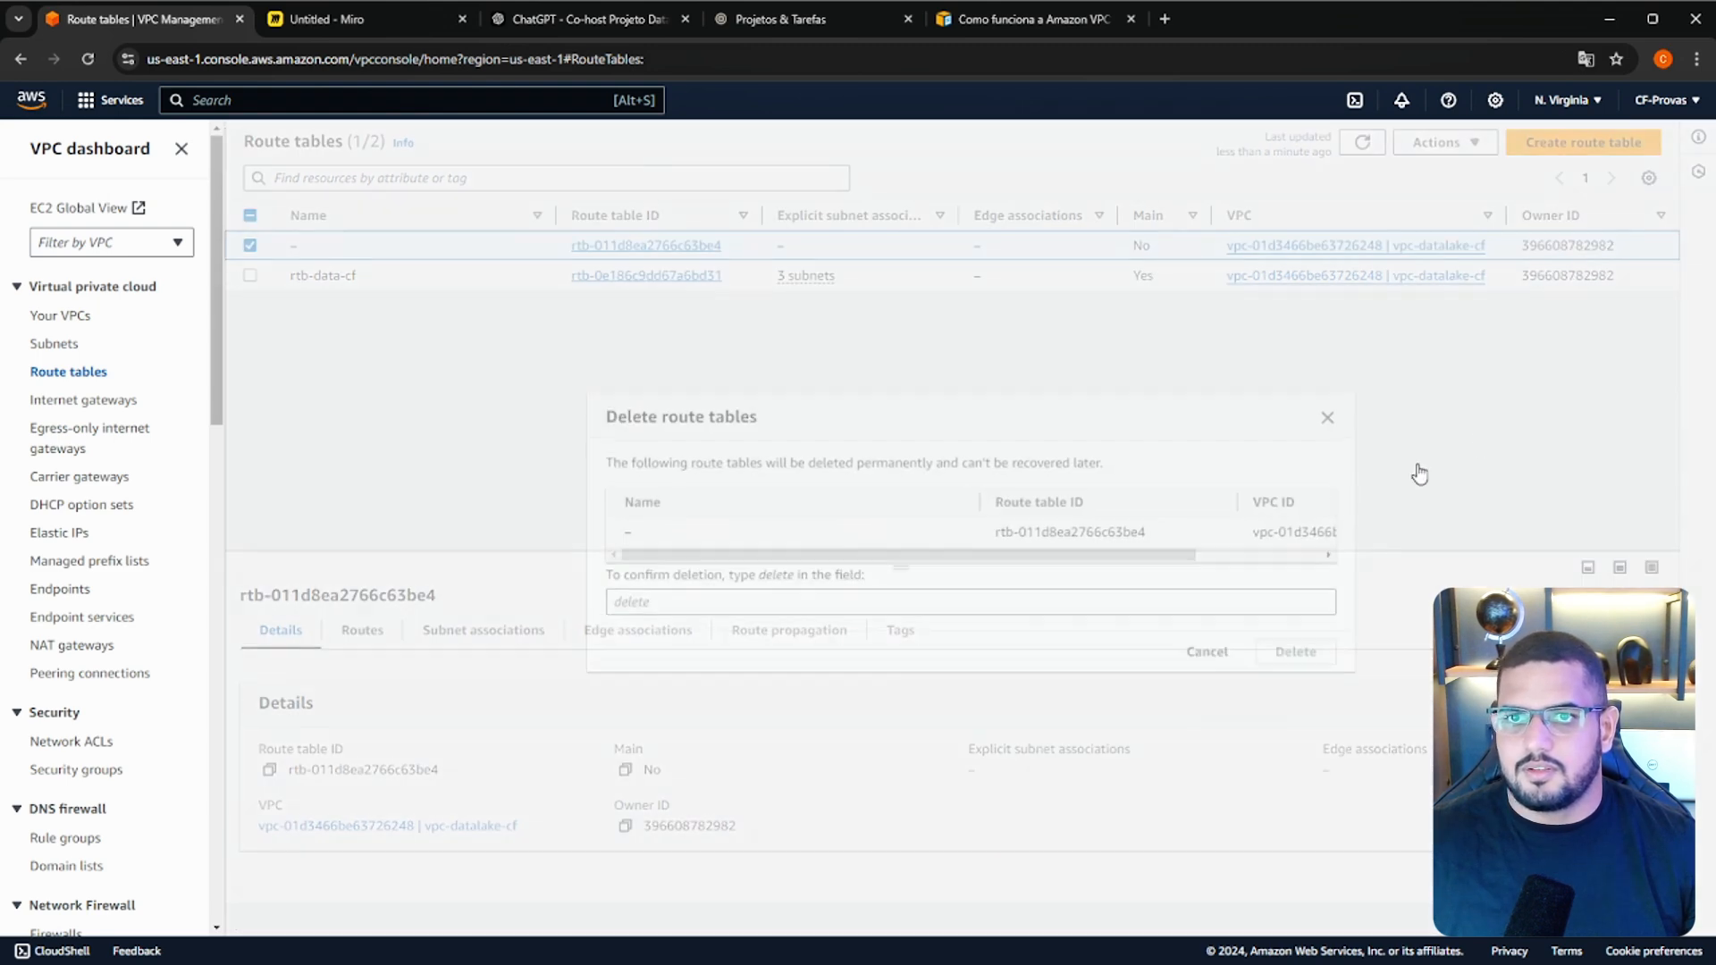
click(965, 596)
text(delete)
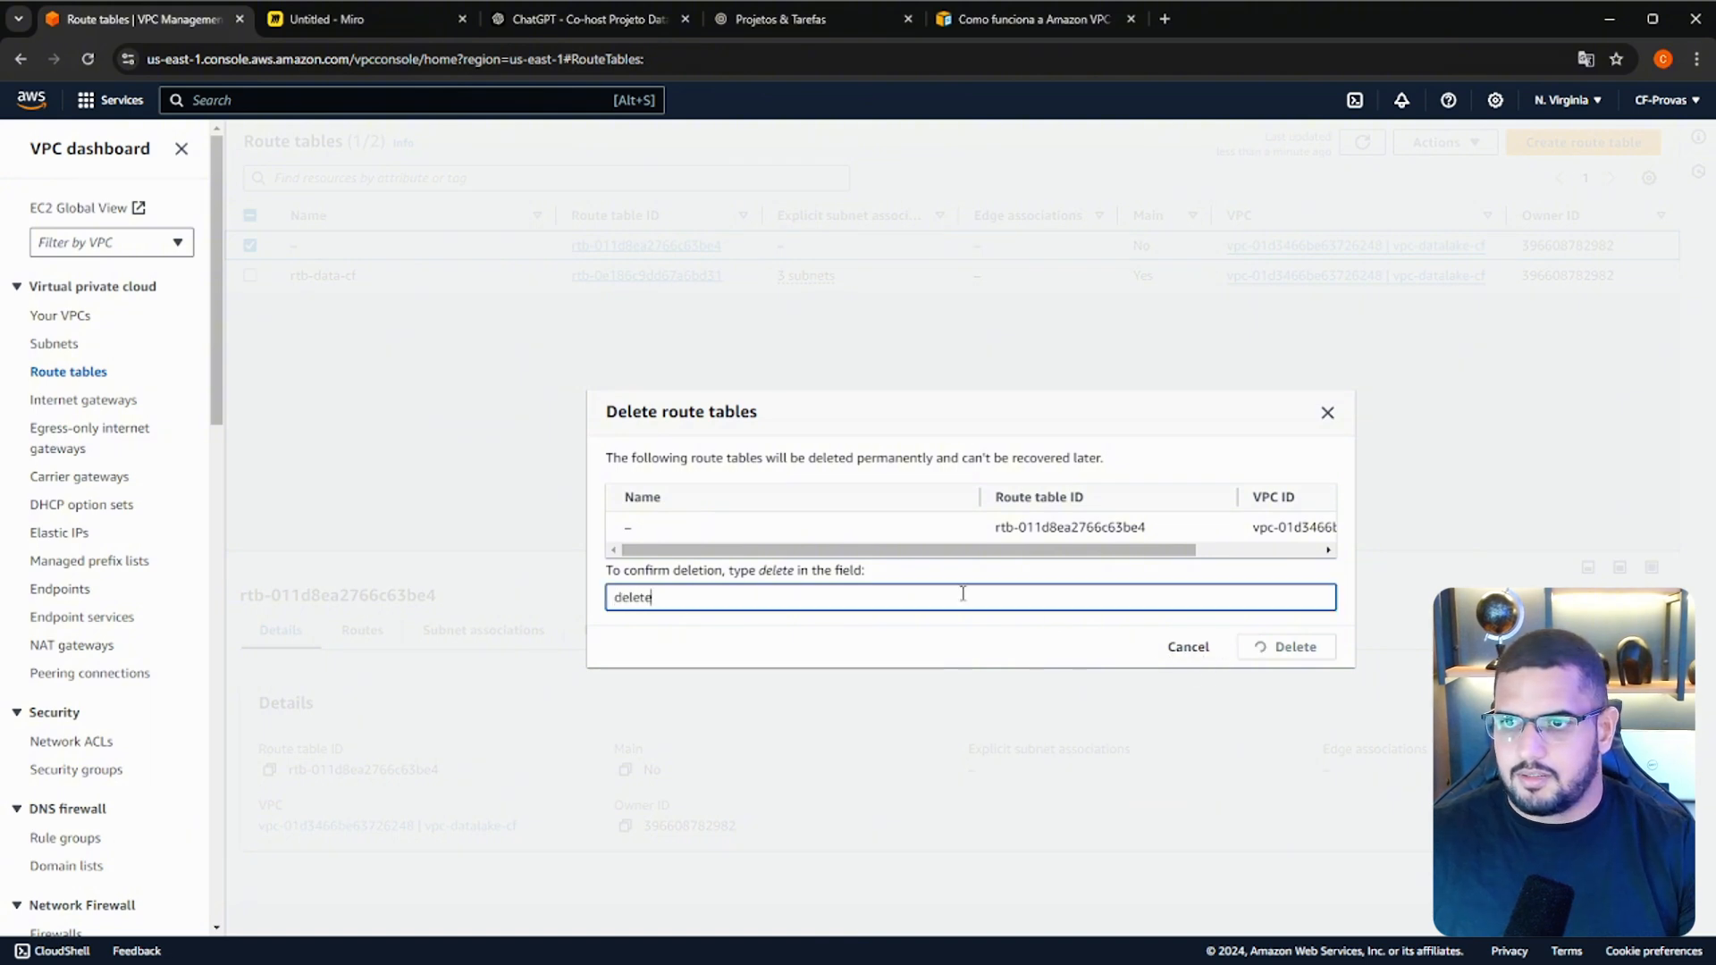
key(Return)
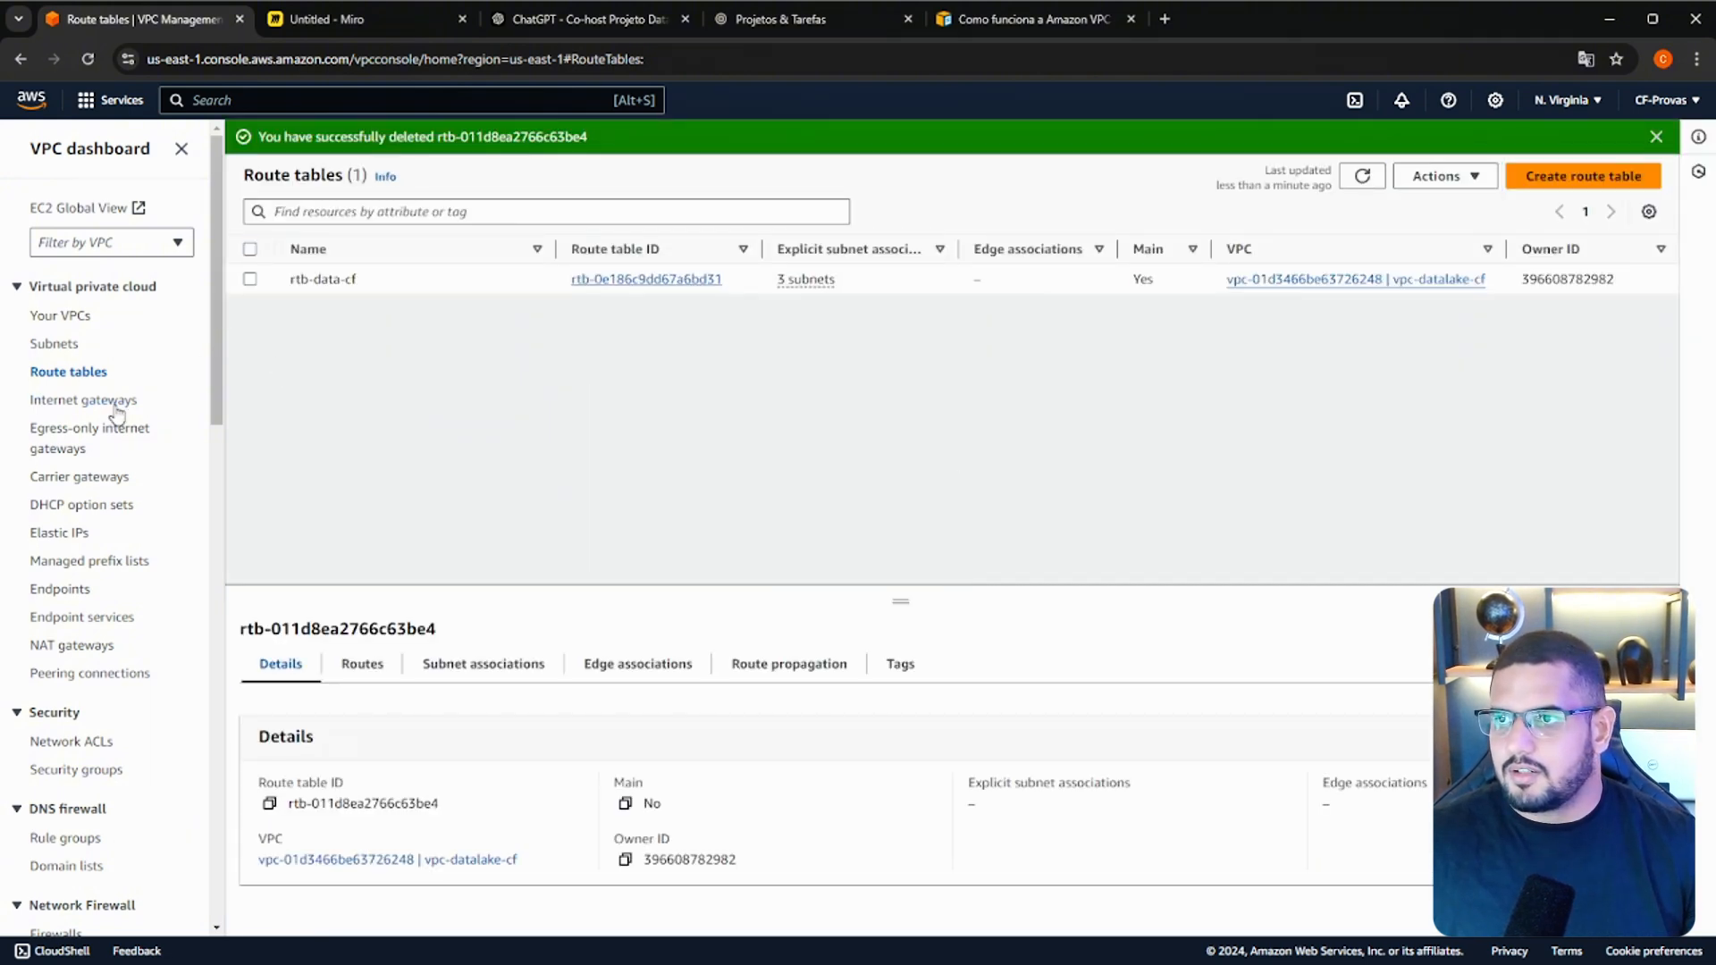
Examine the vpc-datalake-cf resource map for the subnet, route table and gateway connections, and return to the VPC list.
click(63, 315)
click(644, 241)
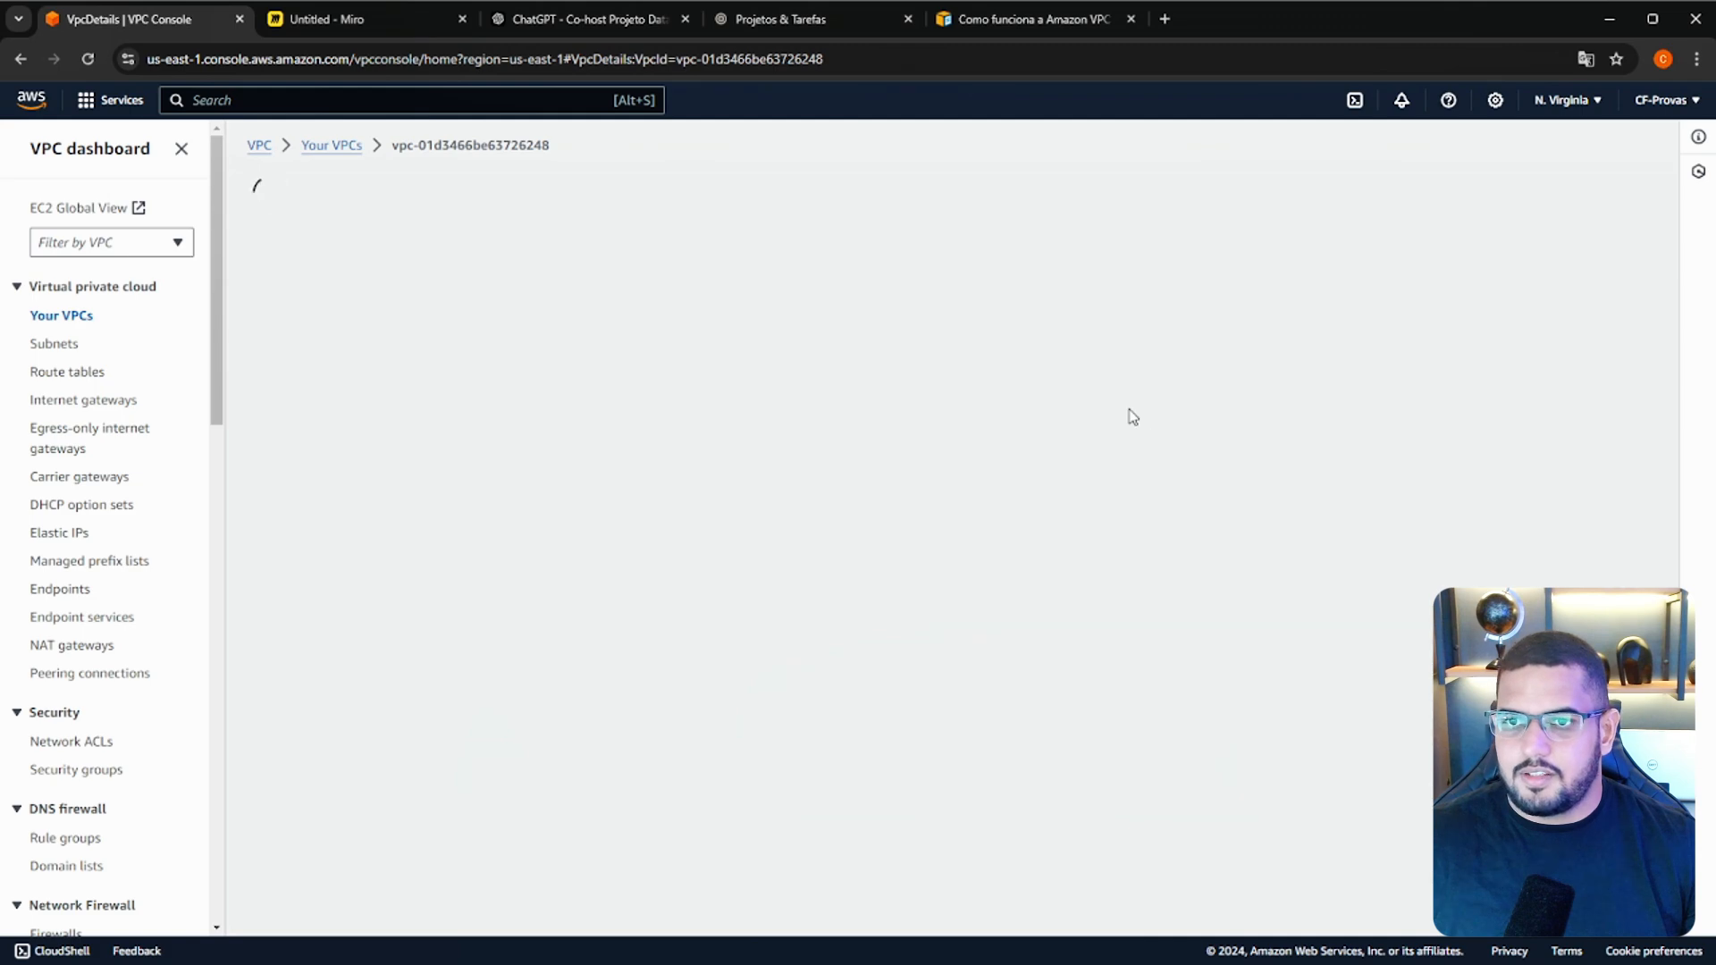
scroll(1028, 581, down, 1)
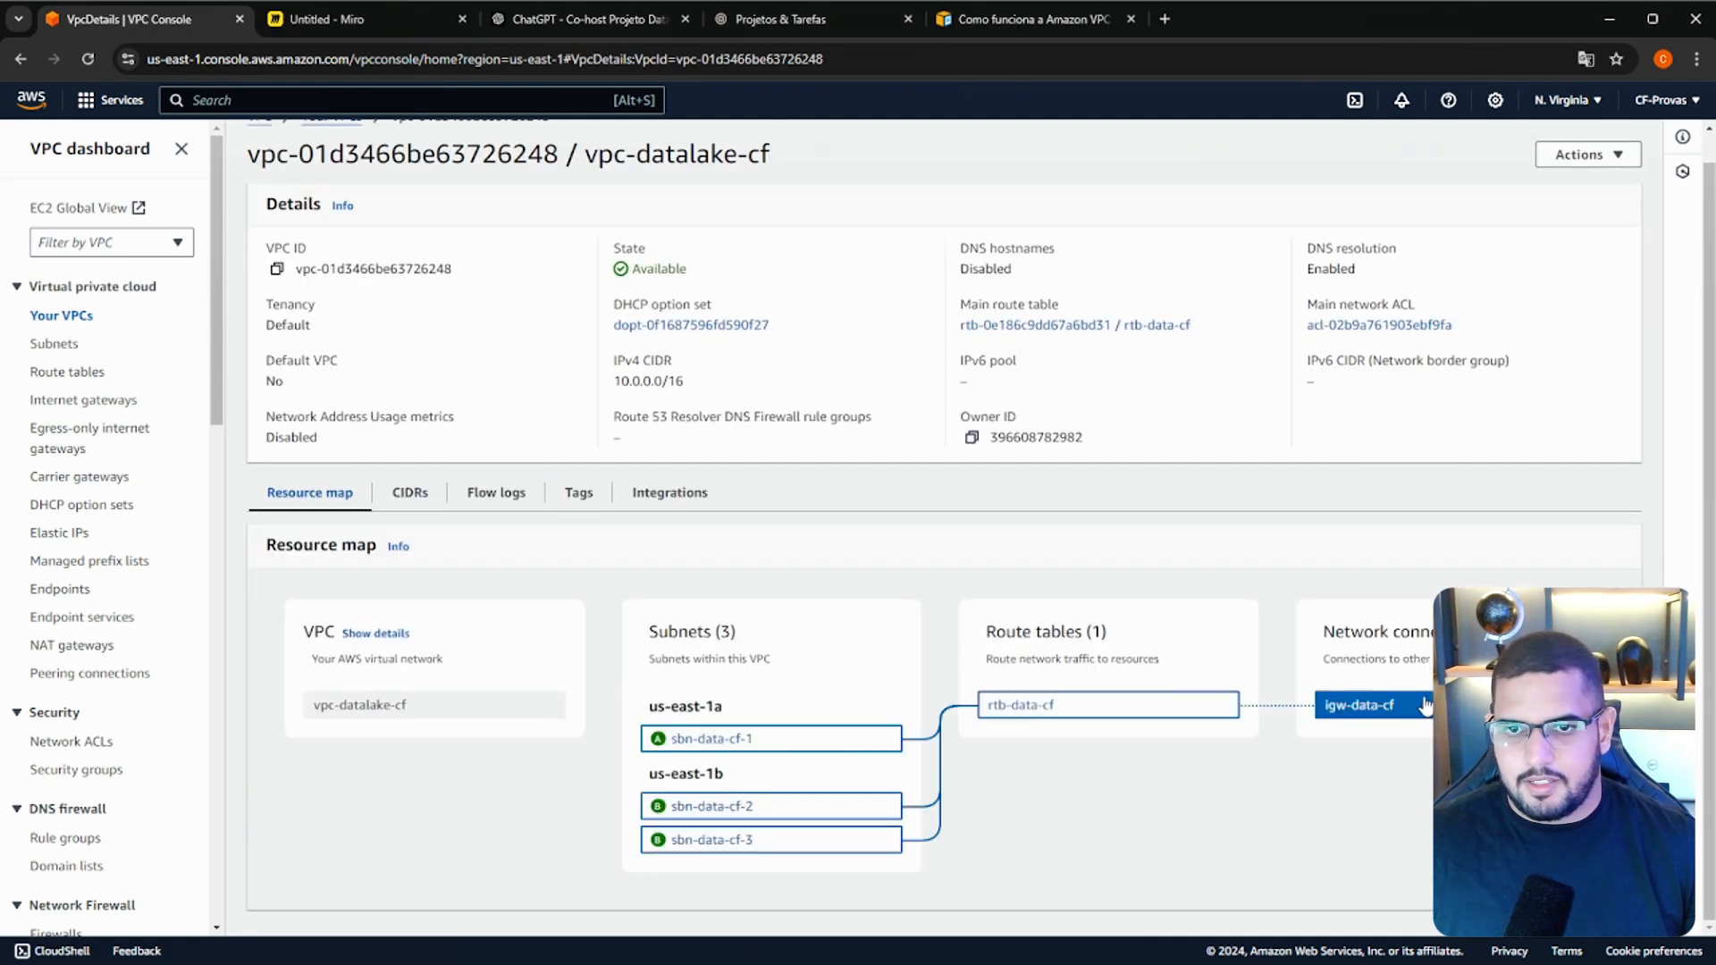
scroll(527, 686, up, 1)
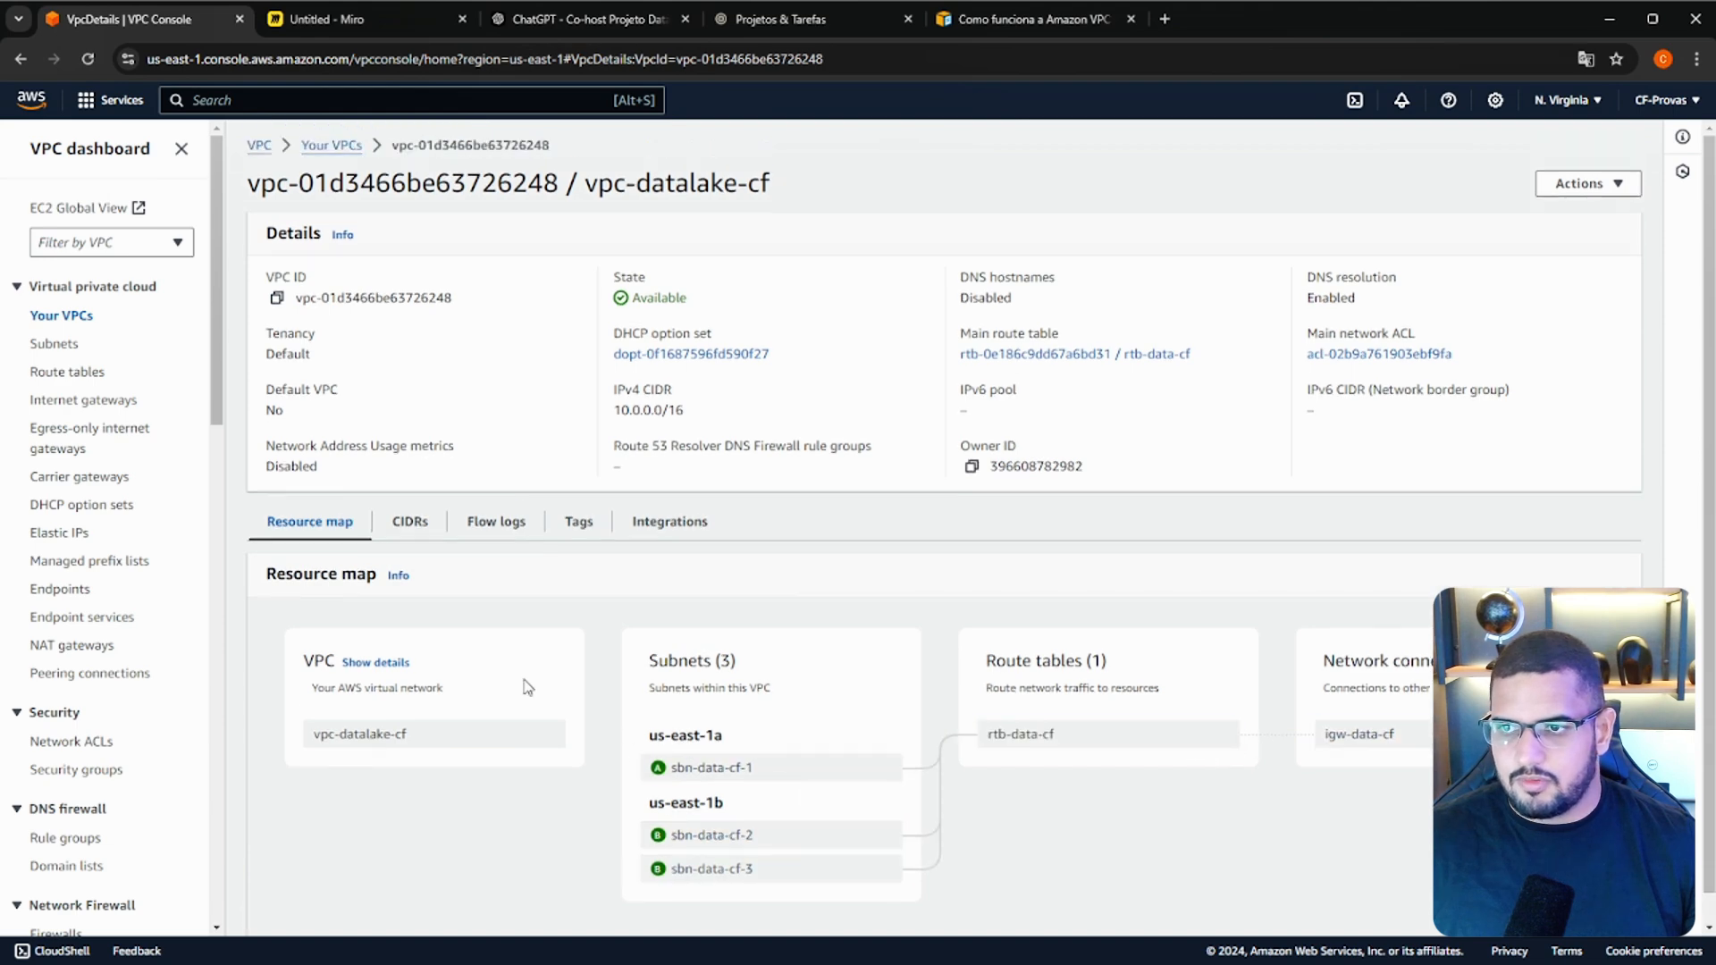
click(61, 316)
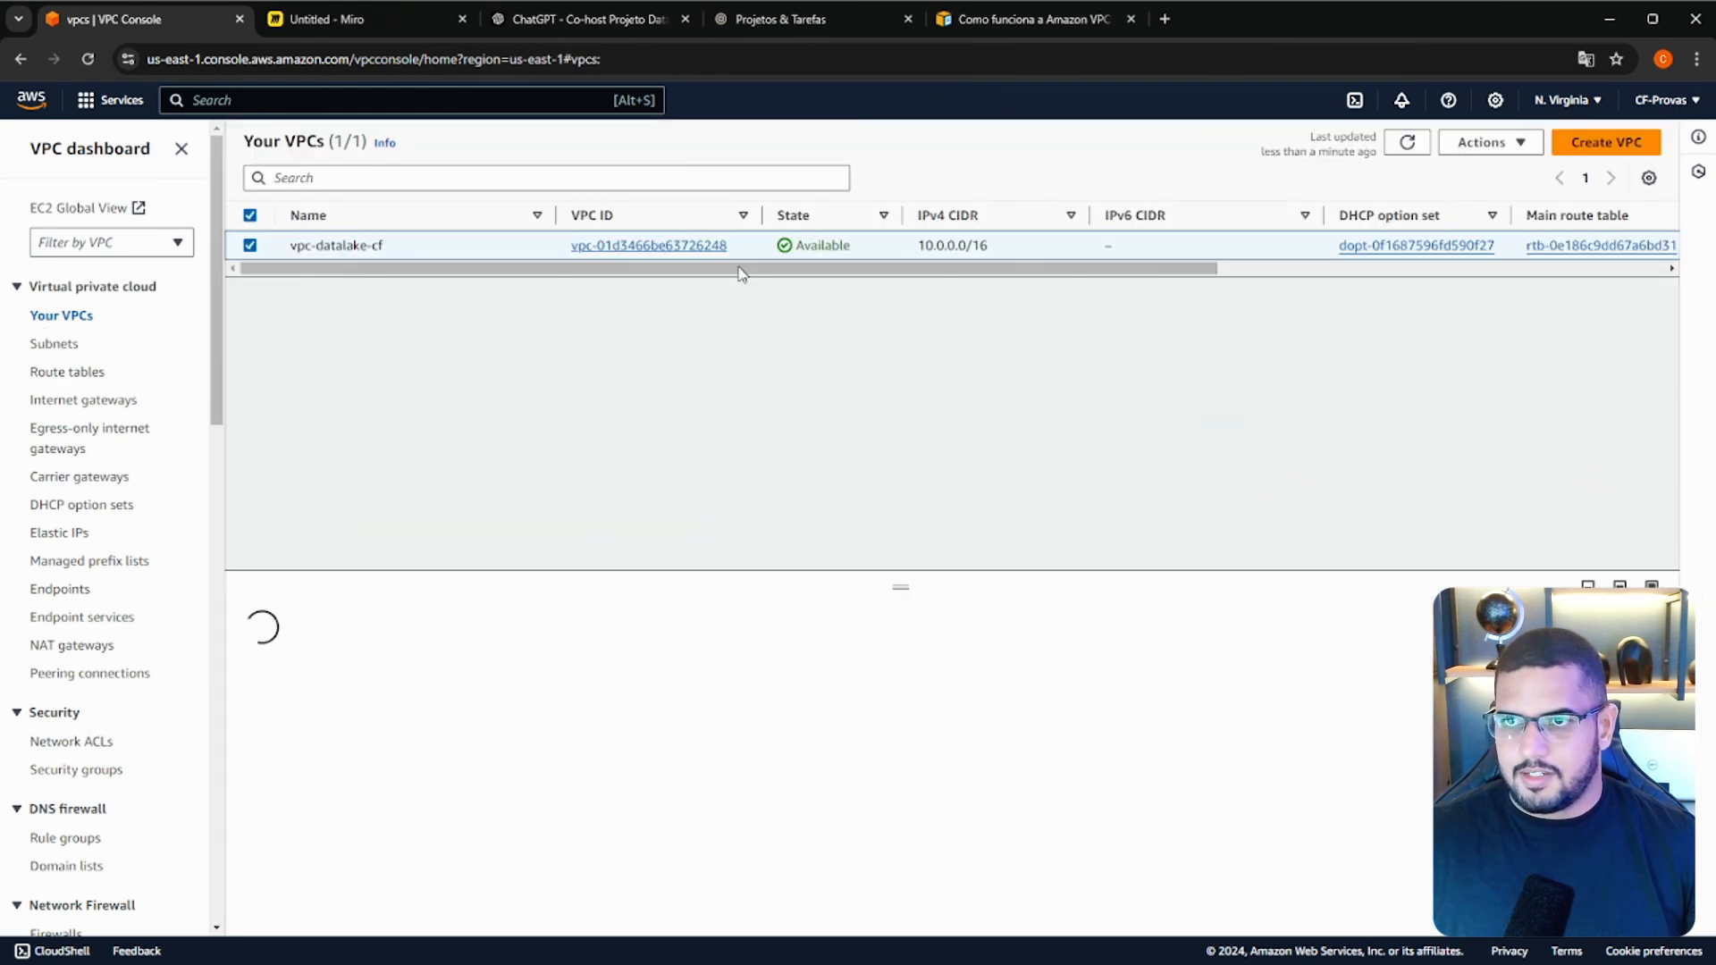
click(255, 215)
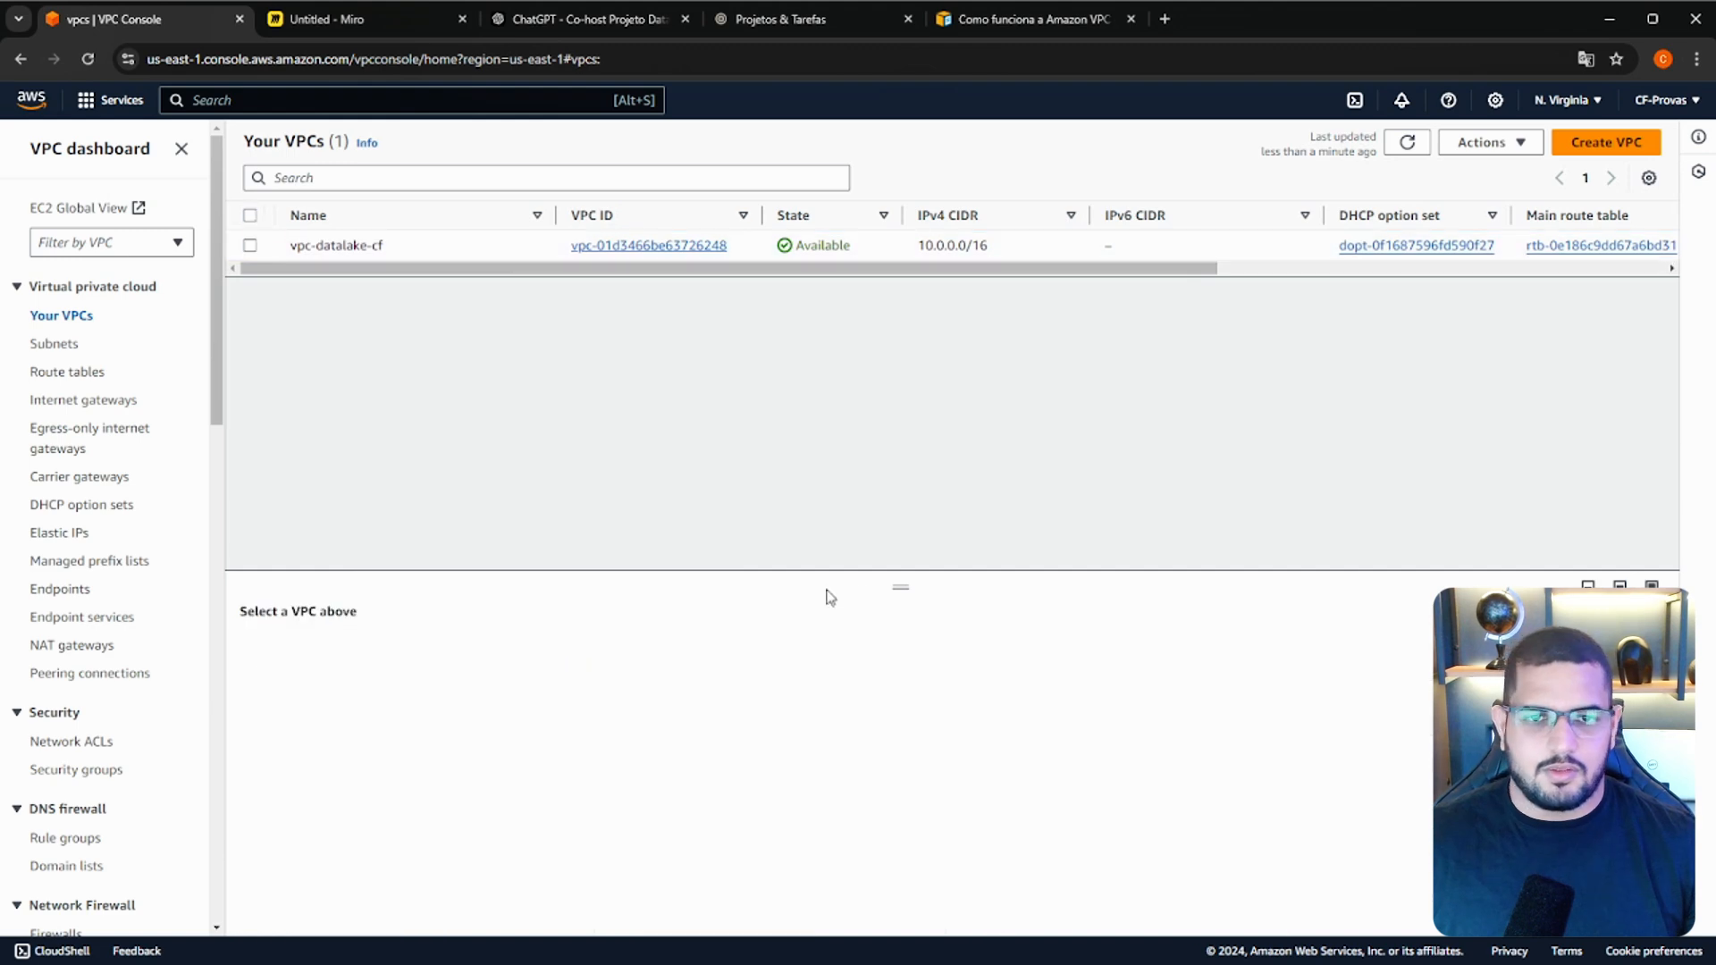
Switch to the Notion project page and set the status of the task "Etapa Extra: Configuração da VPC" to Concluída.
click(558, 18)
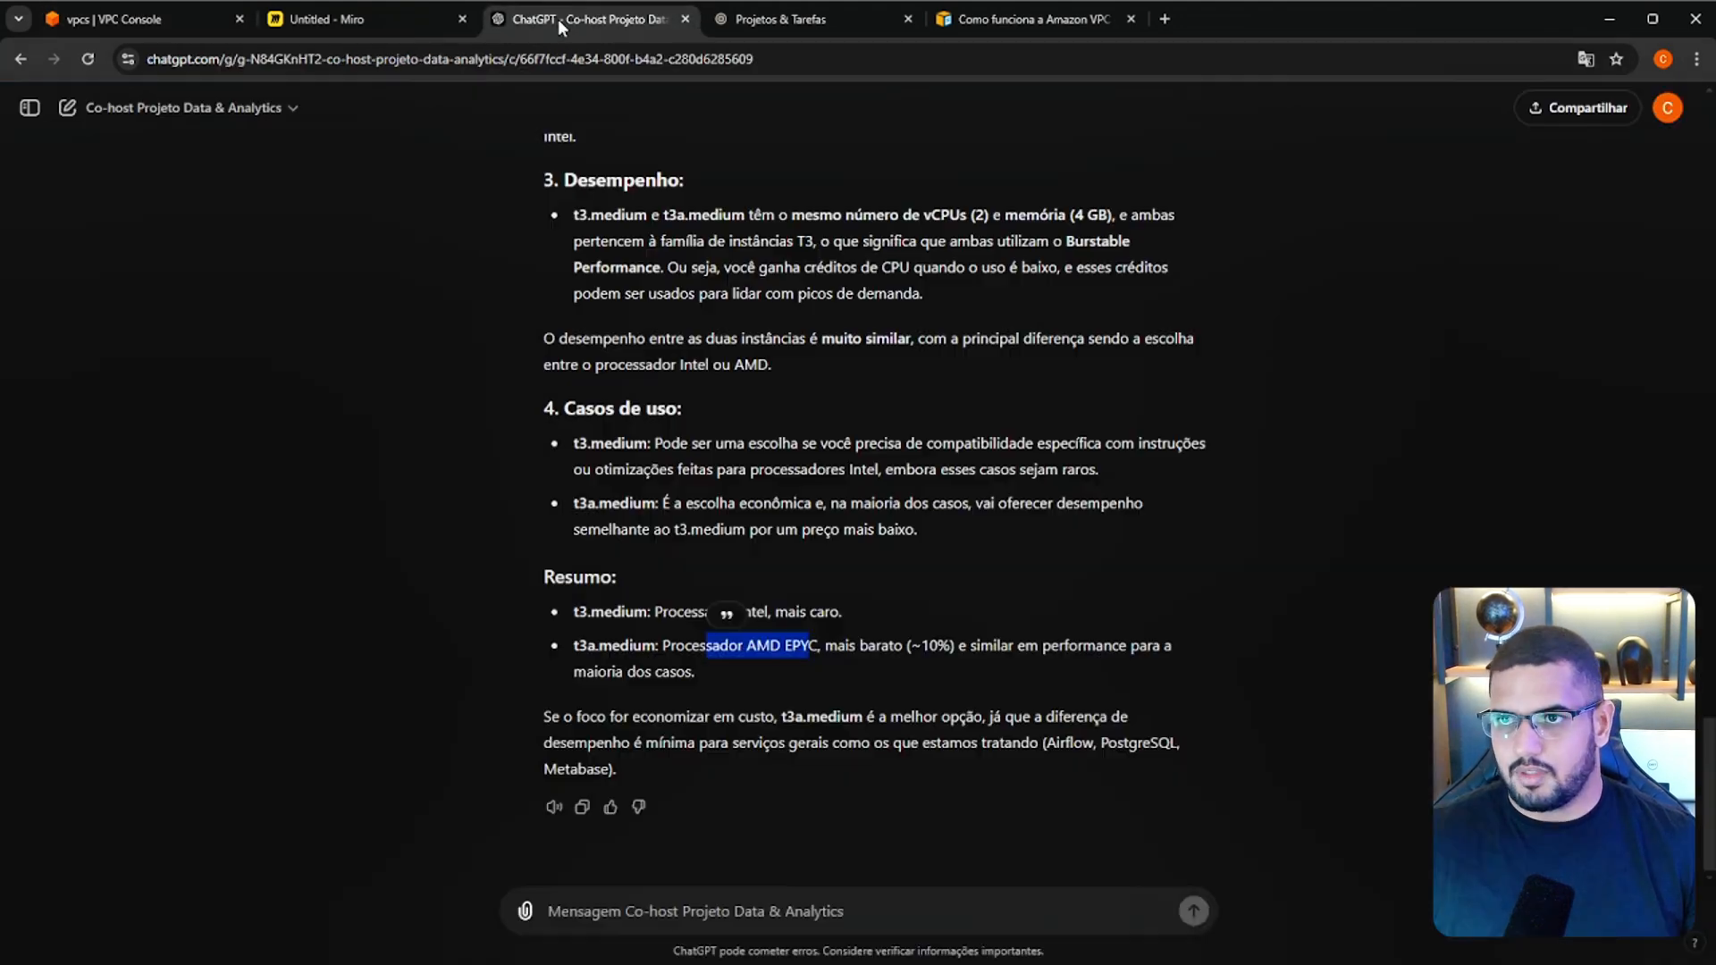
click(742, 18)
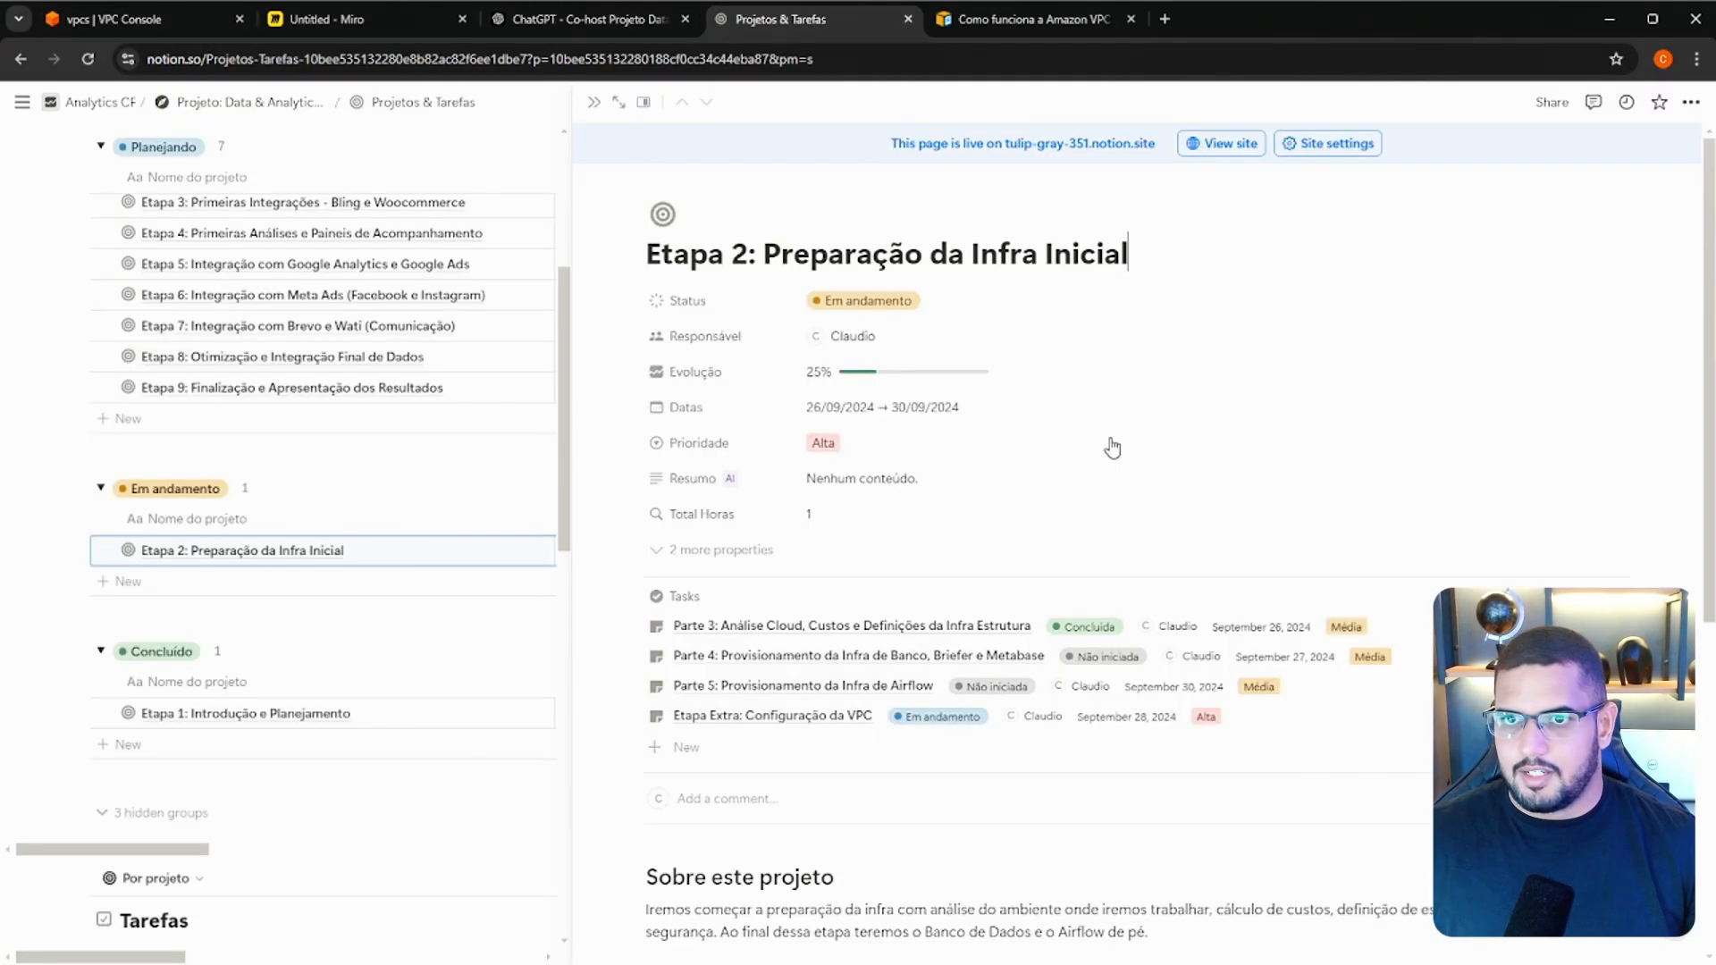
click(962, 721)
click(955, 657)
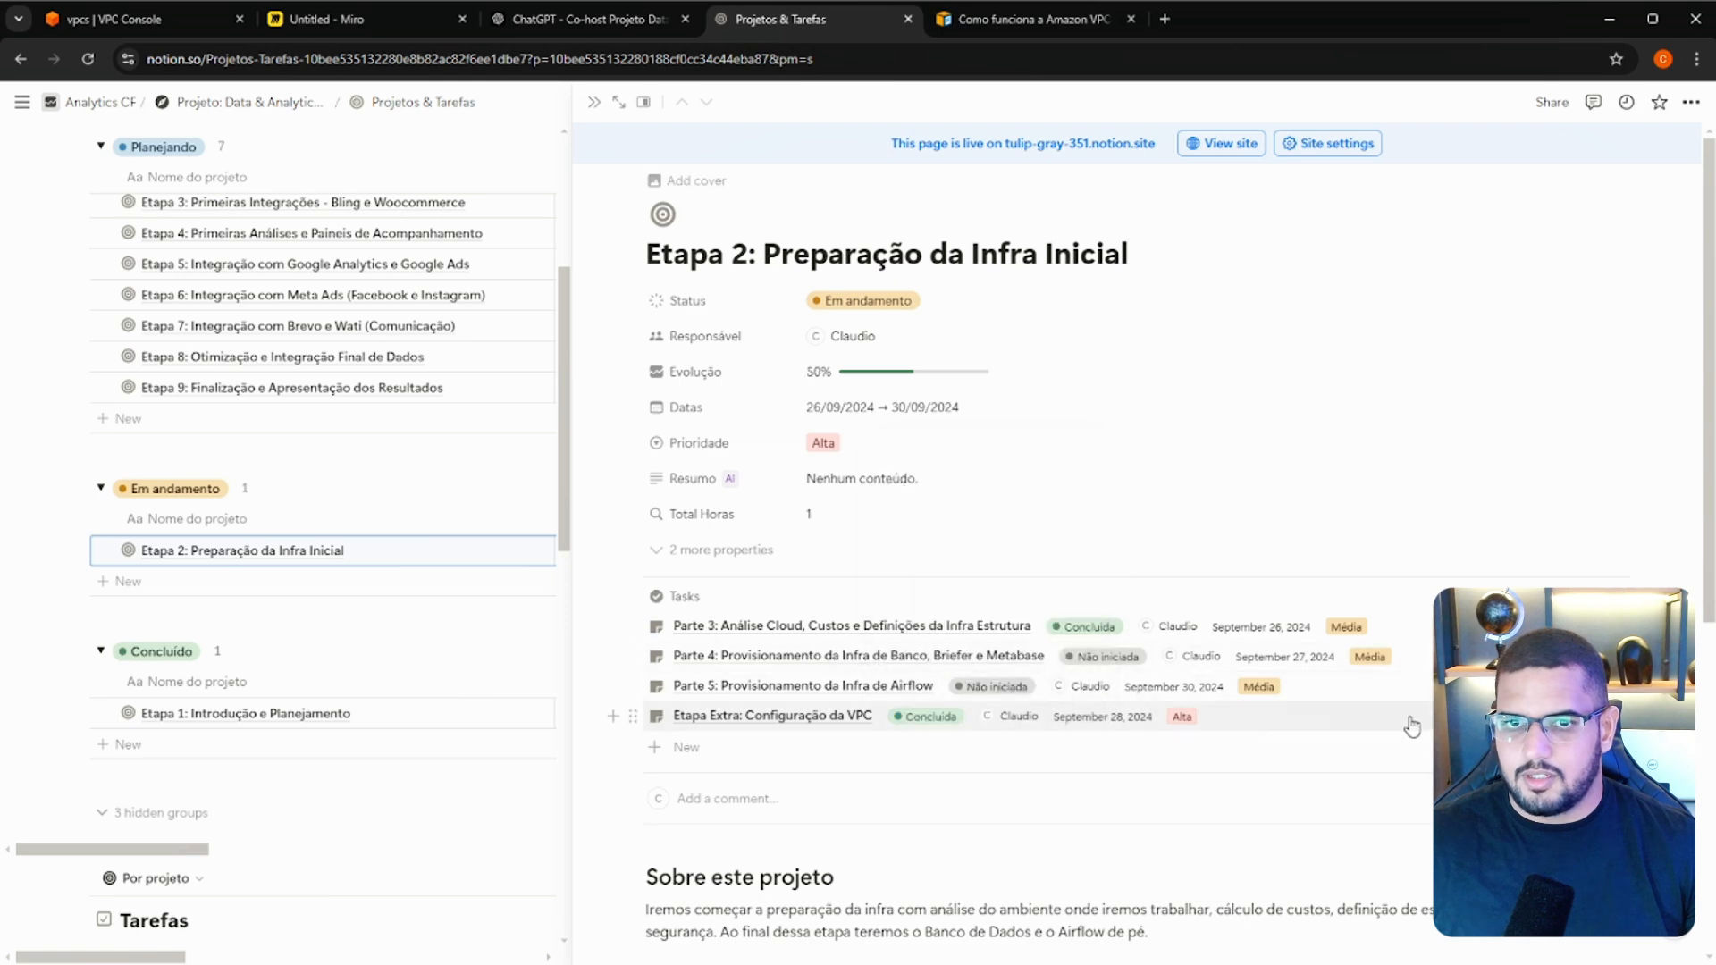
Open the task "Etapa Extra: Configuração da VPC" and set its Horas Dev. property to 0.5.
click(772, 715)
click(809, 585)
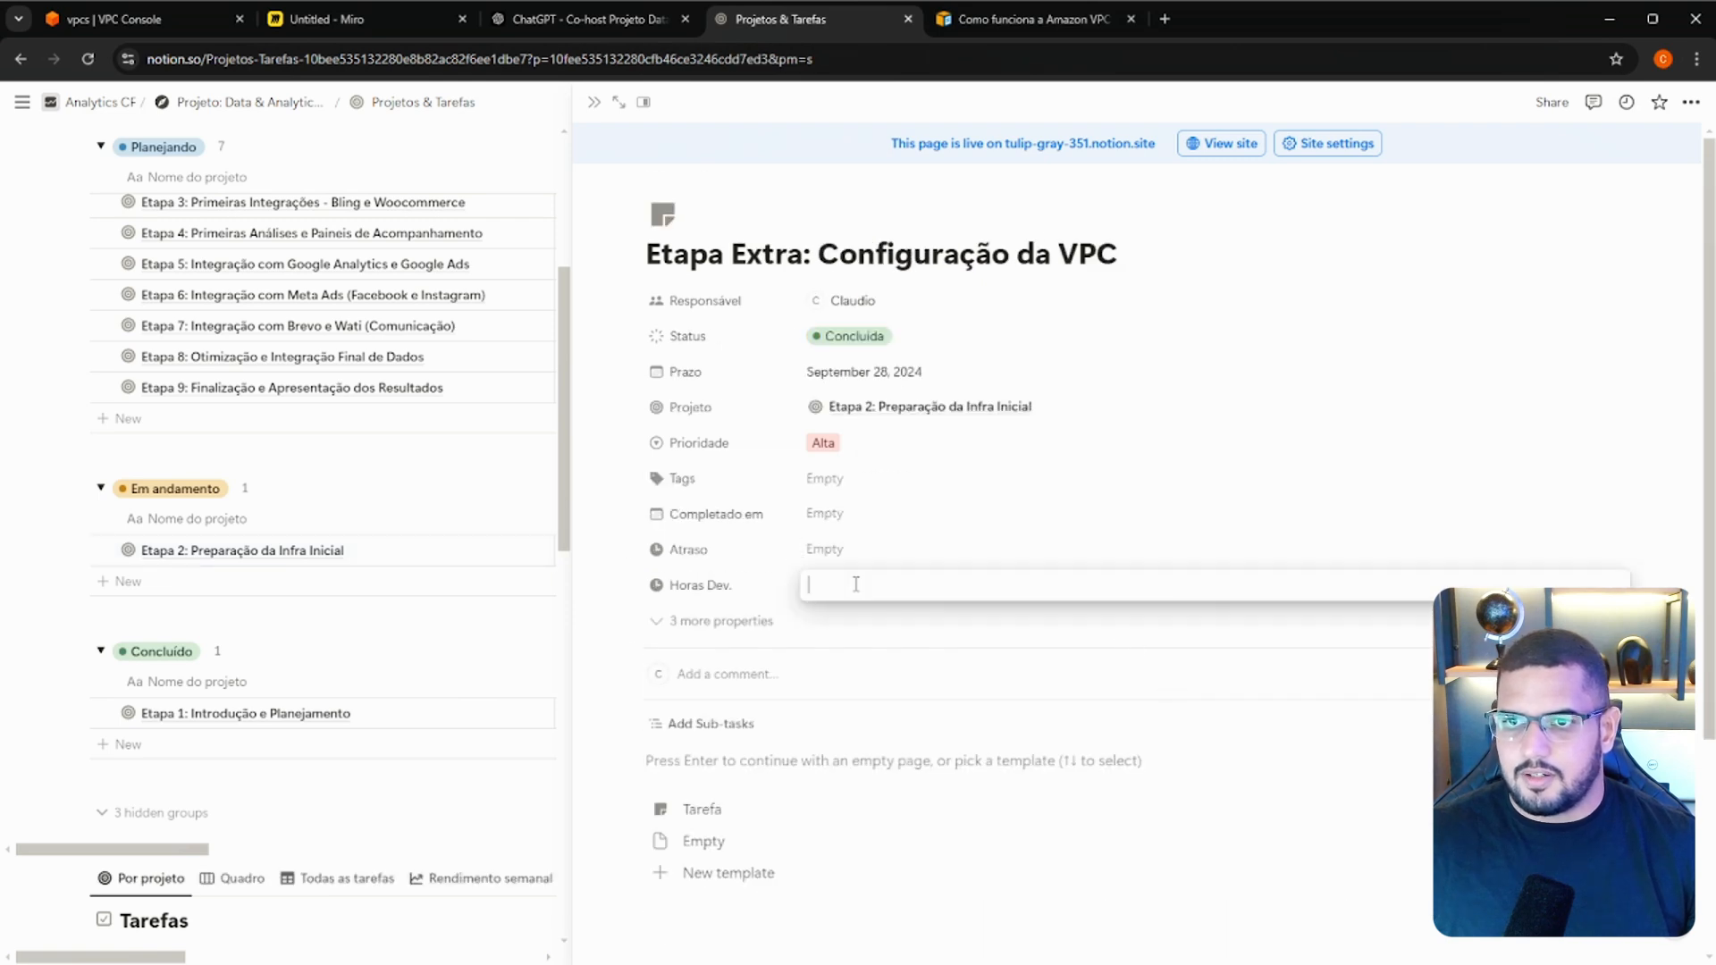
text(0.3)
key(Return)
click(831, 597)
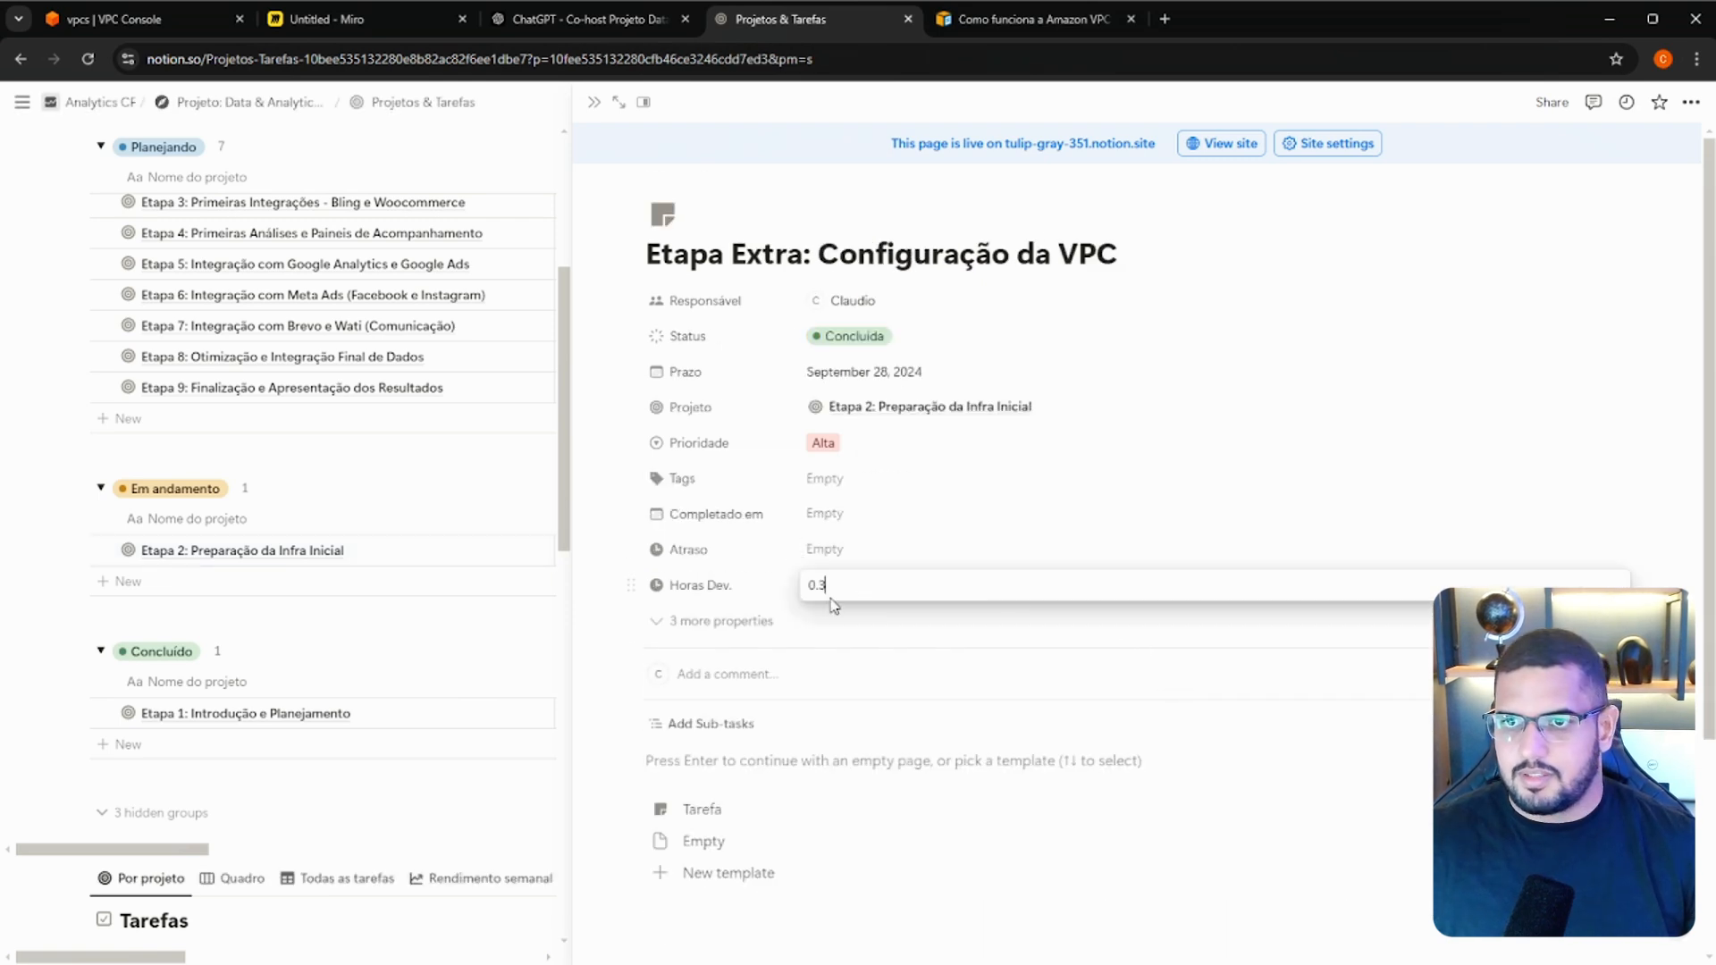
key(Return)
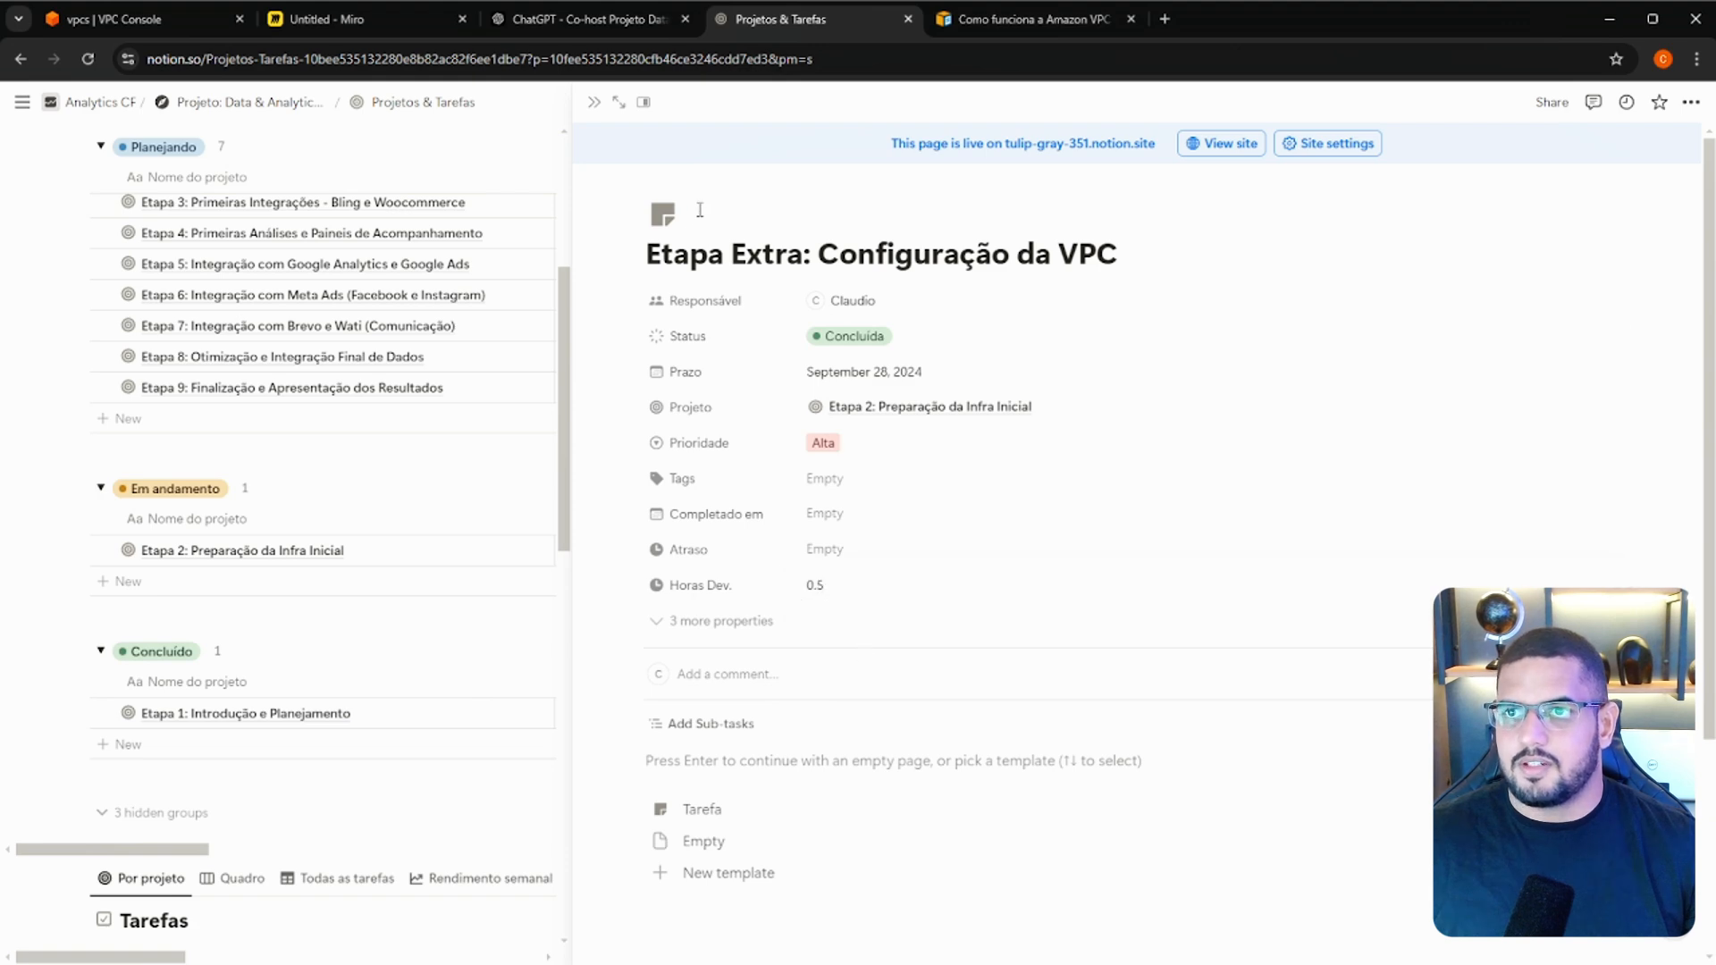
Close the task and open the project "Etapa 2: Preparação da Infra Inicial" as a full page to review its total hours and tasks.
click(594, 101)
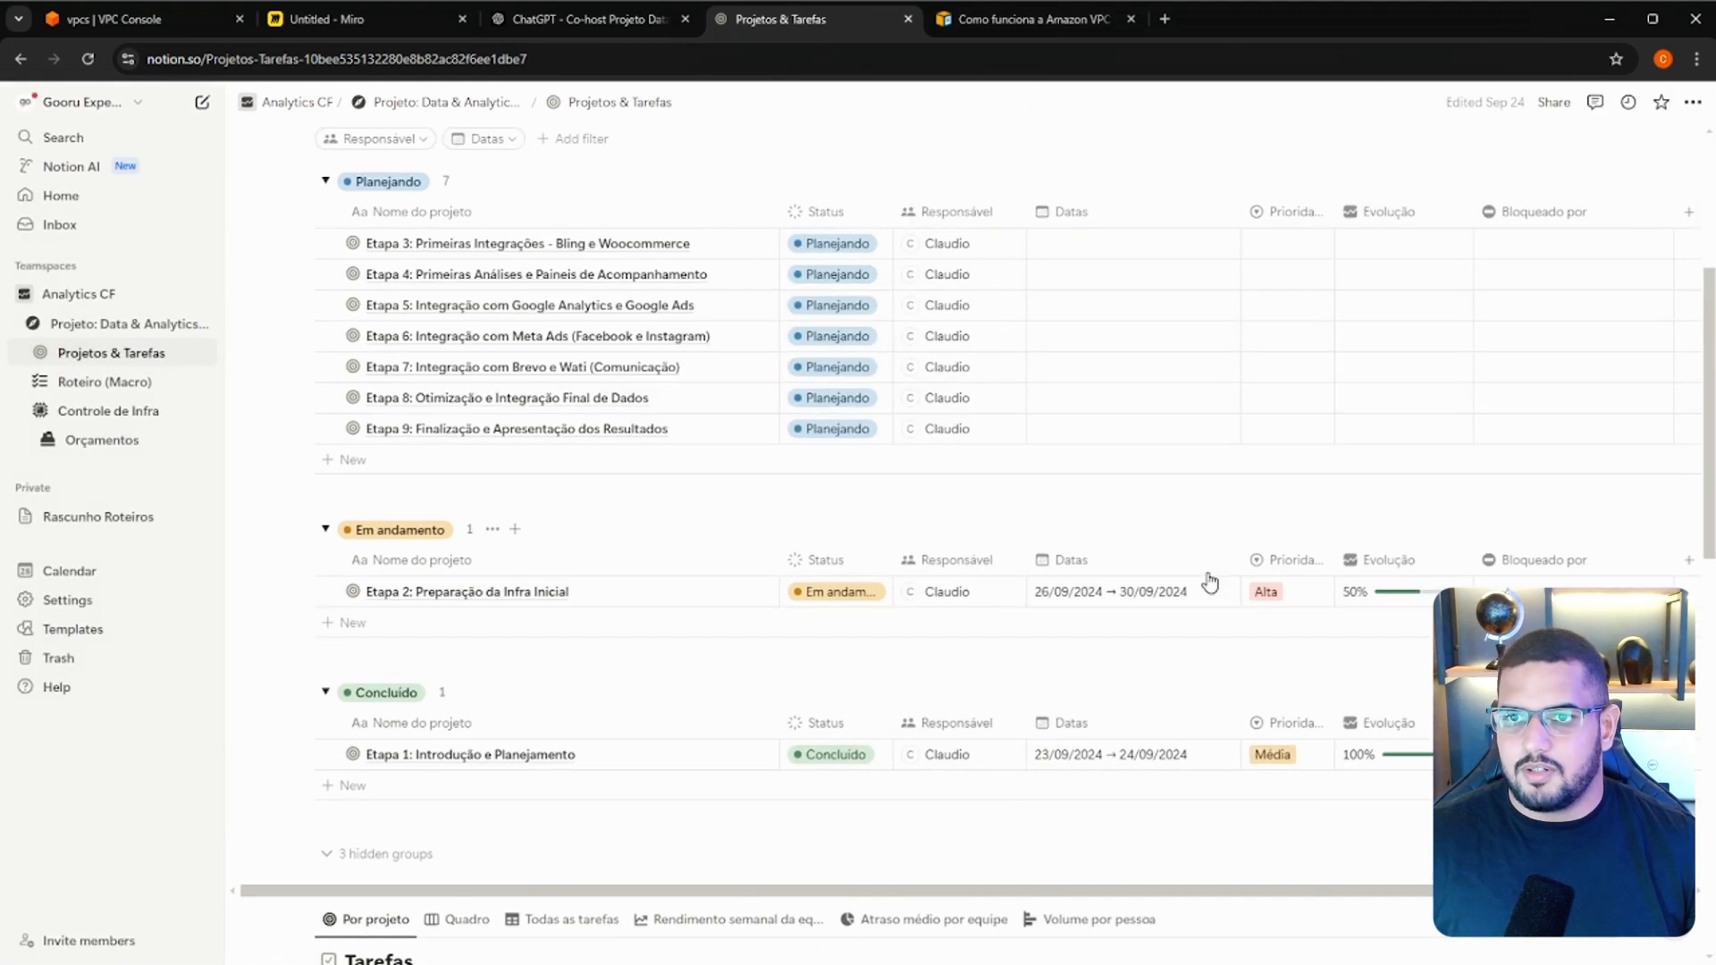
click(731, 593)
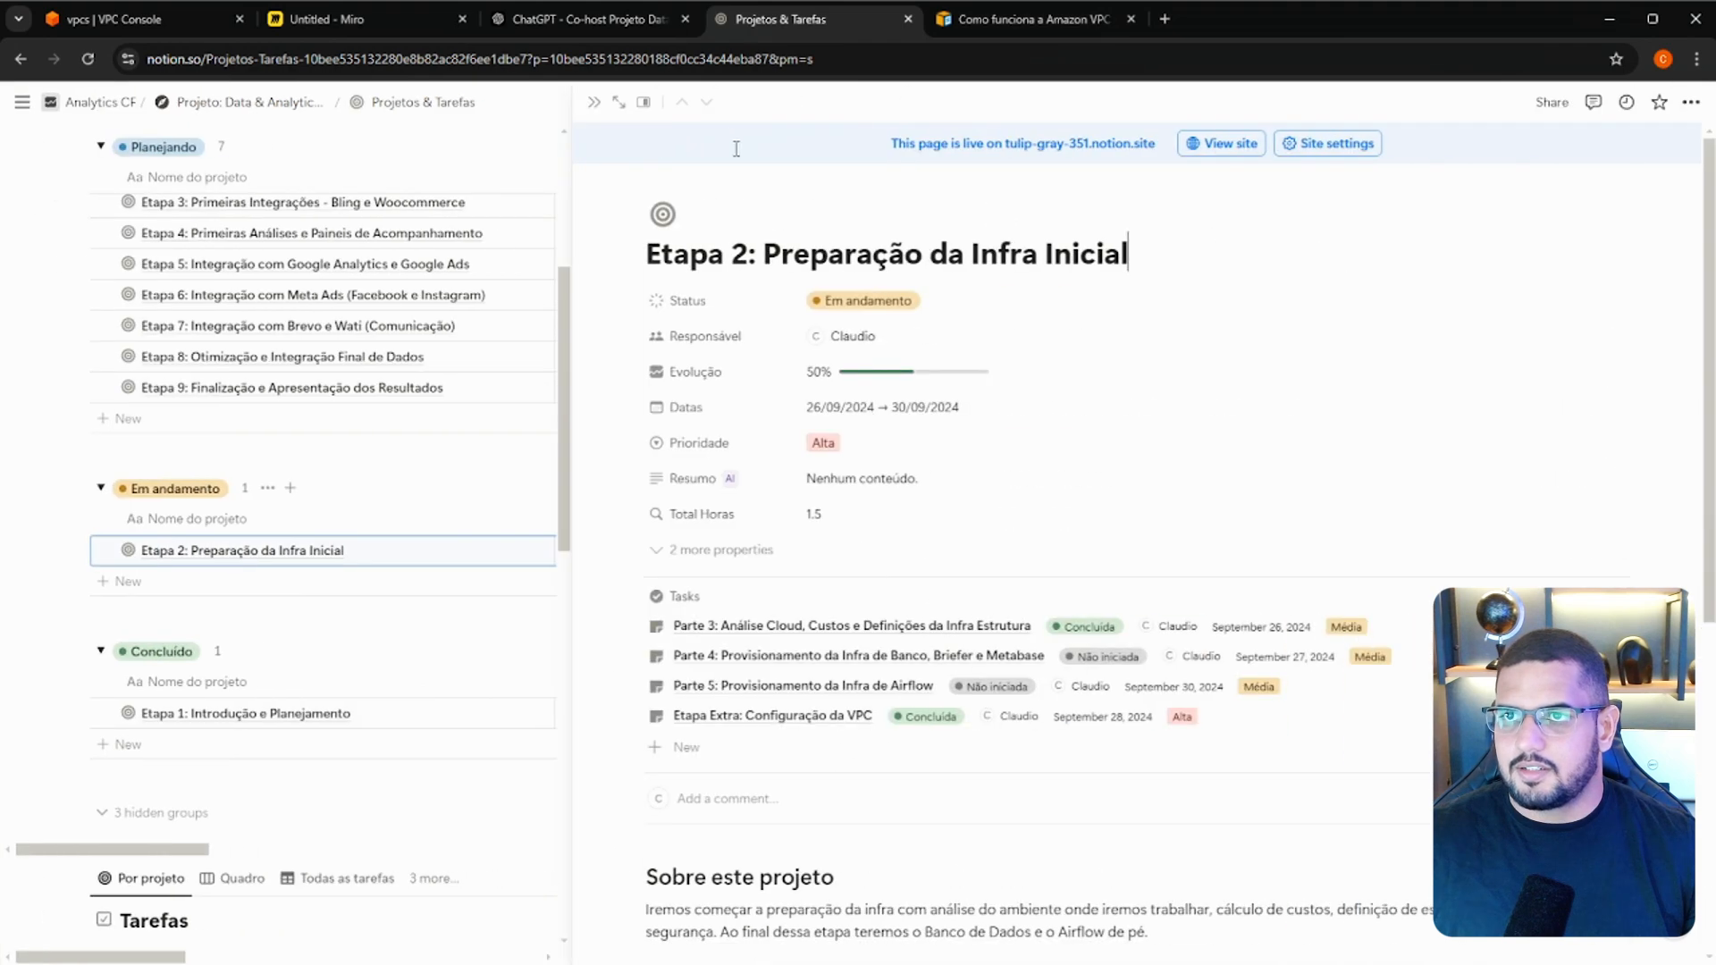
click(622, 106)
scroll(892, 548, down, 3)
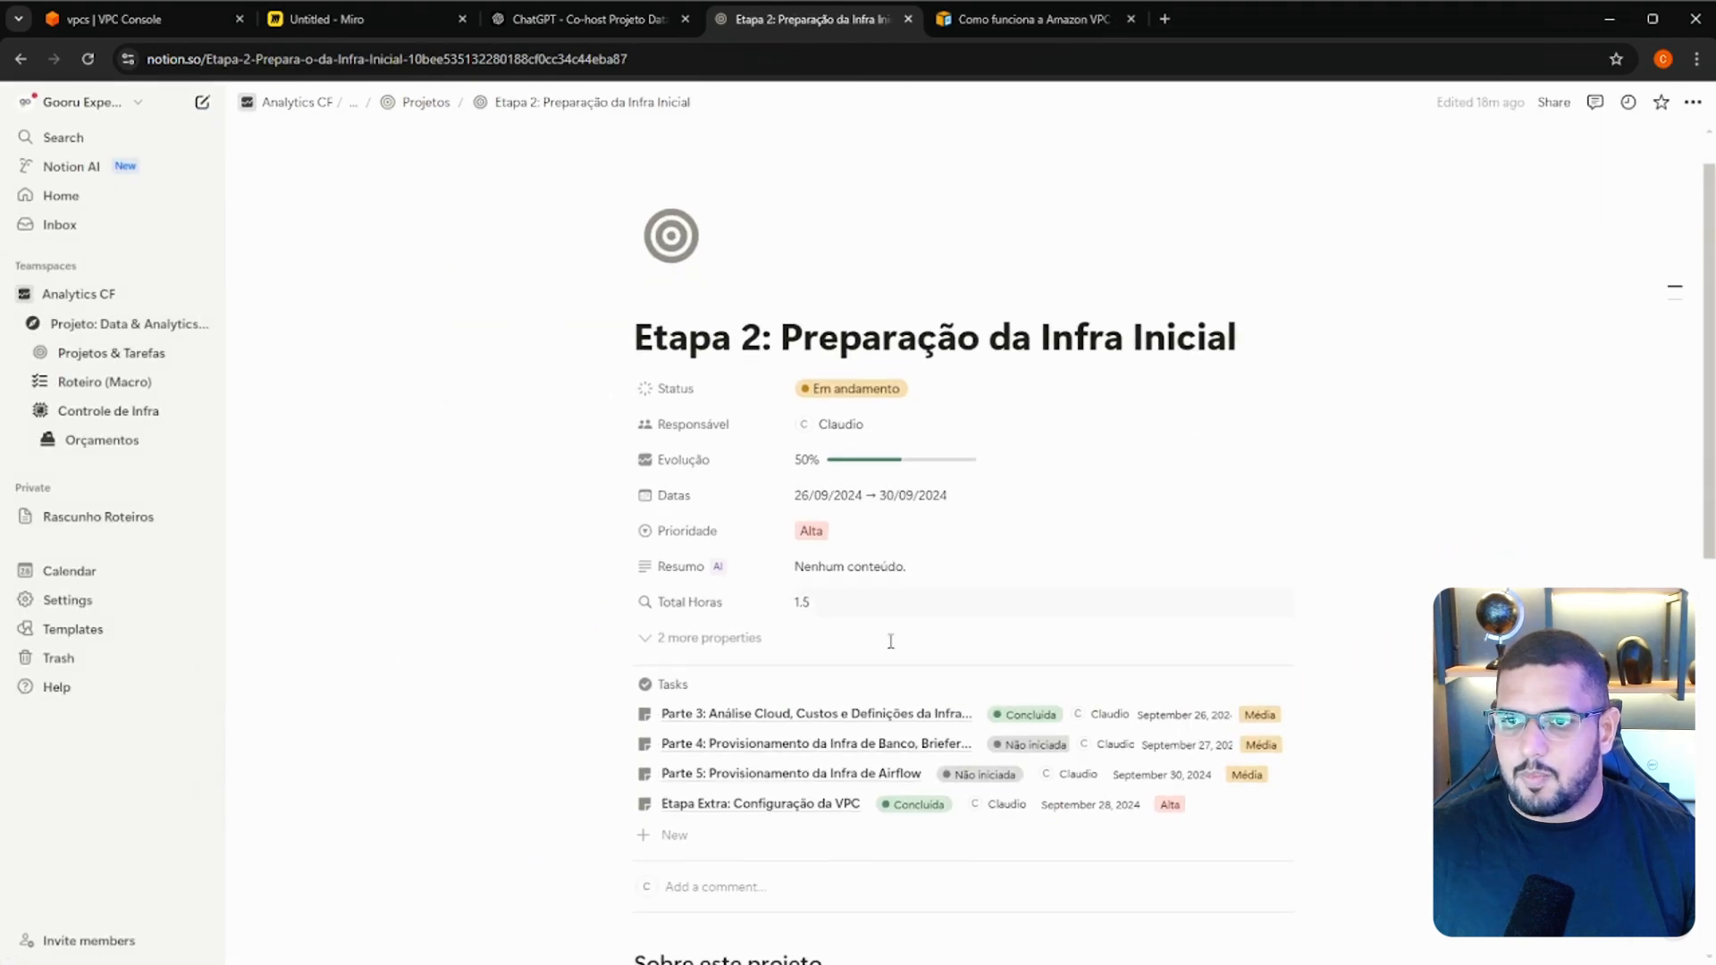
scroll(973, 679, up, 2)
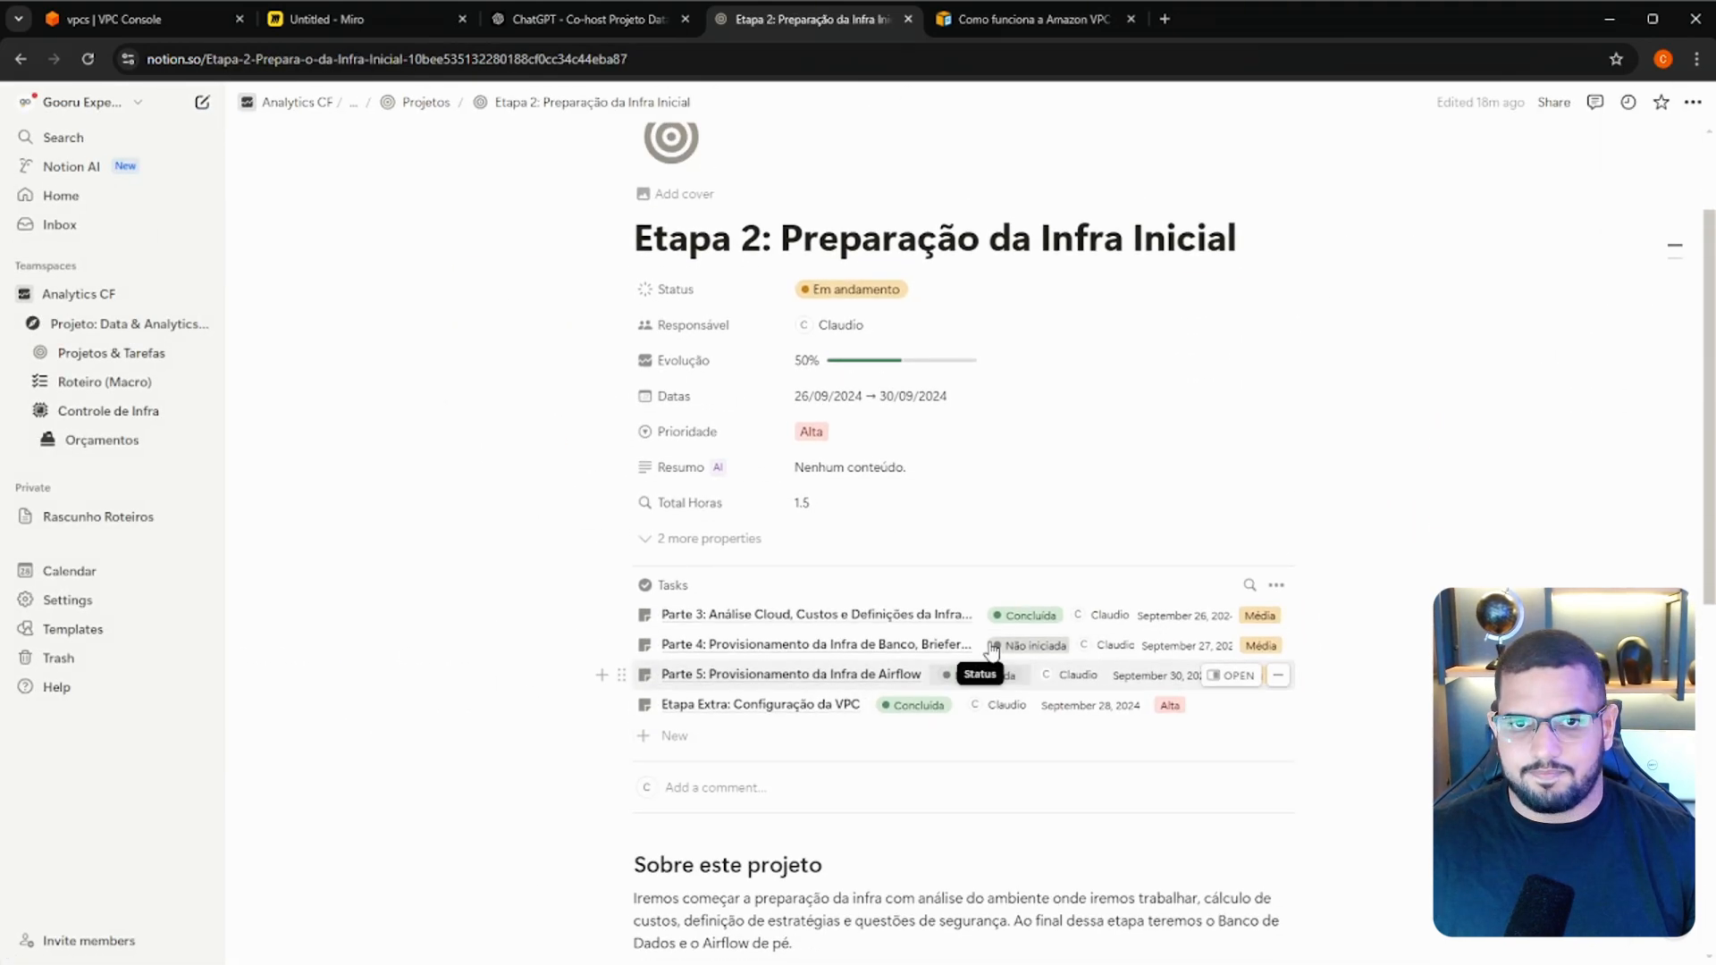